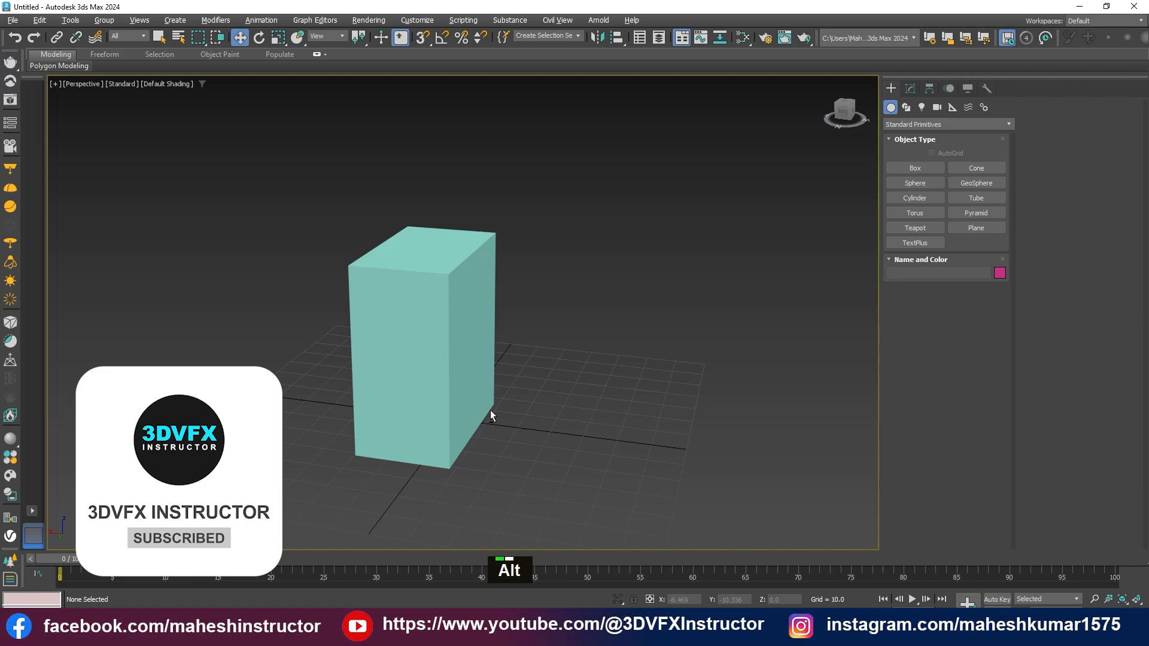
Convert the box to an Editable Poly and display its edged faces in the viewport.
alt+middle_drag(487, 413, 522, 376)
click(522, 376)
middle_drag(602, 418, 562, 410)
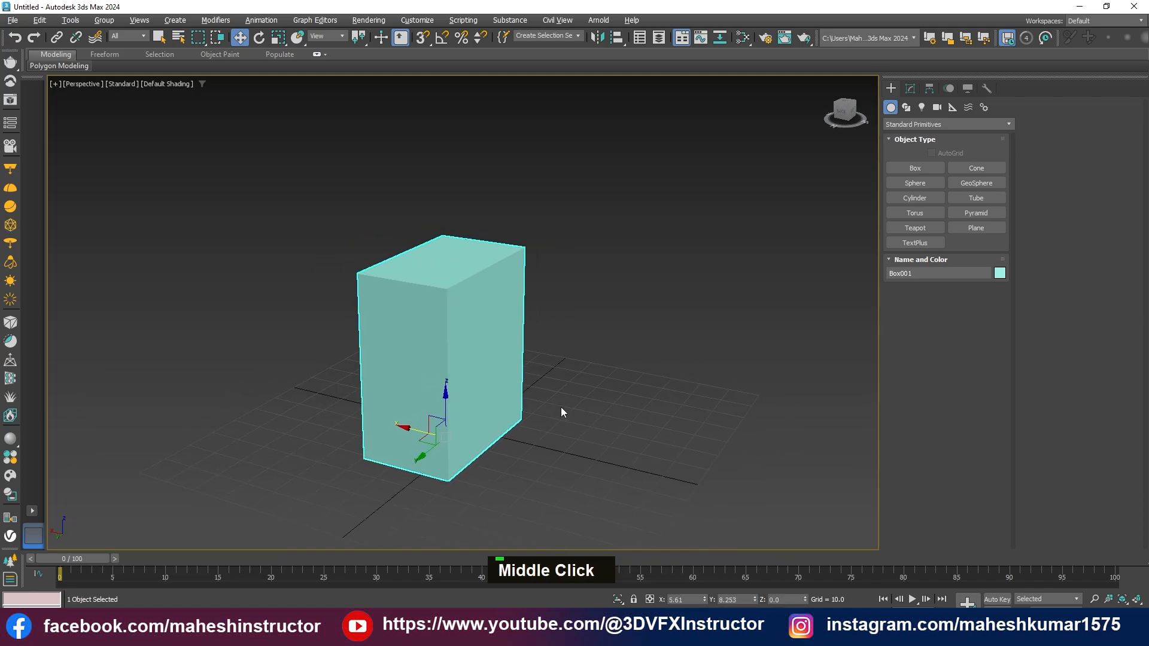
right_click(512, 289)
mouse_move(536, 439)
click(641, 444)
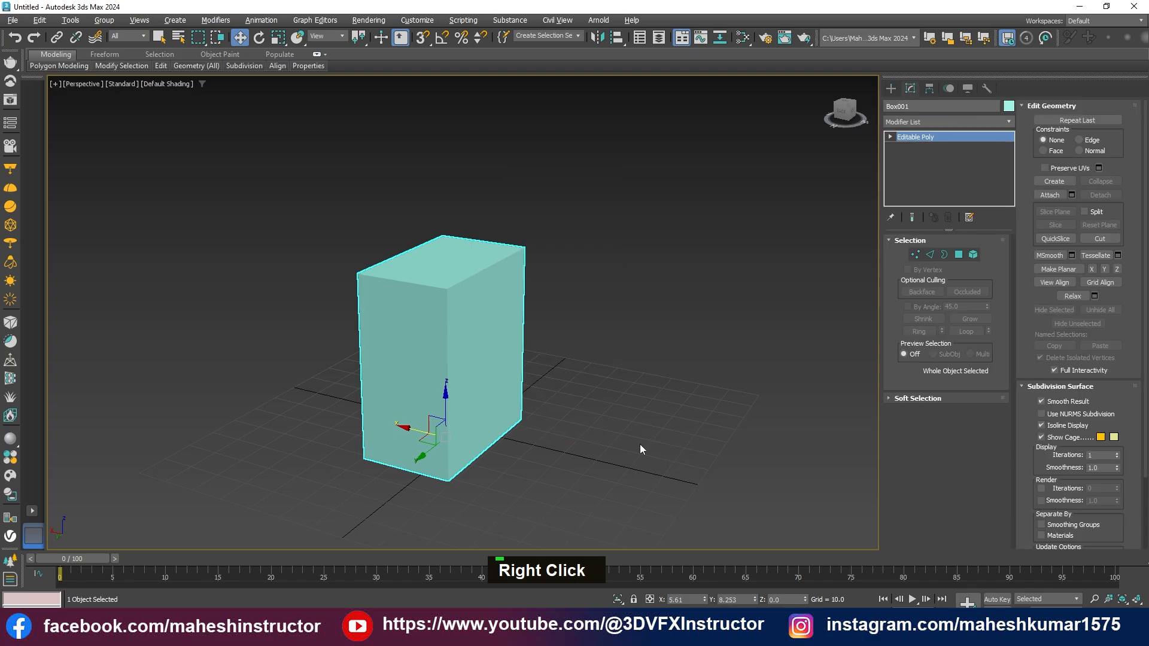
key(F4)
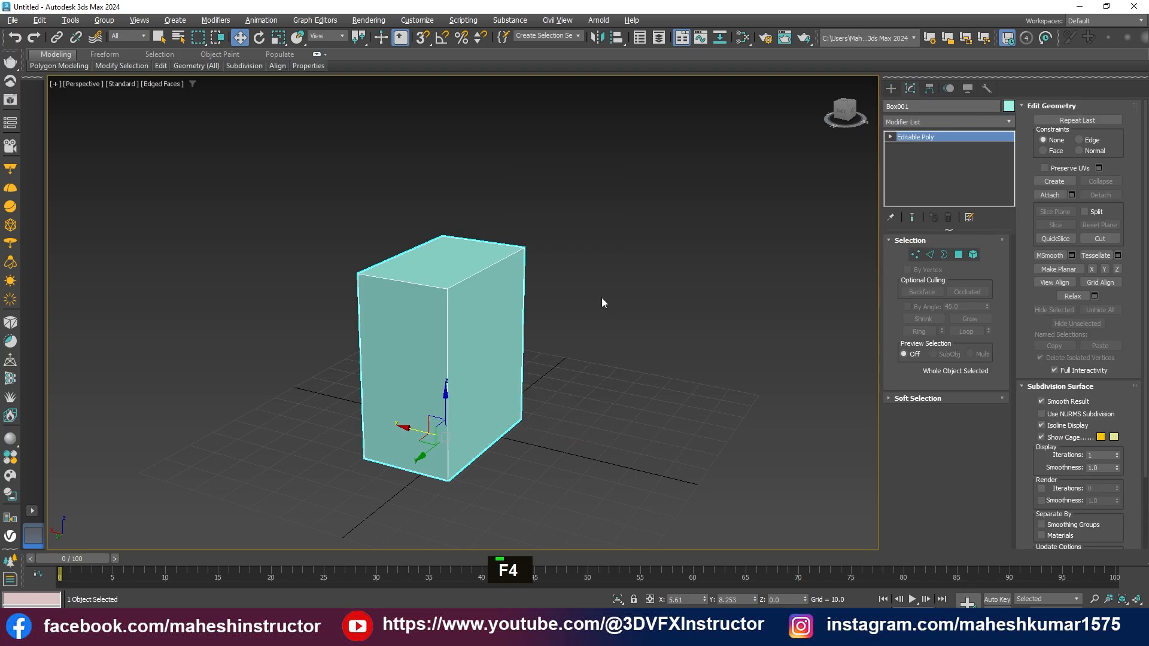
Add an Unwrap UVW modifier to the box.
click(914, 123)
text(uvw)
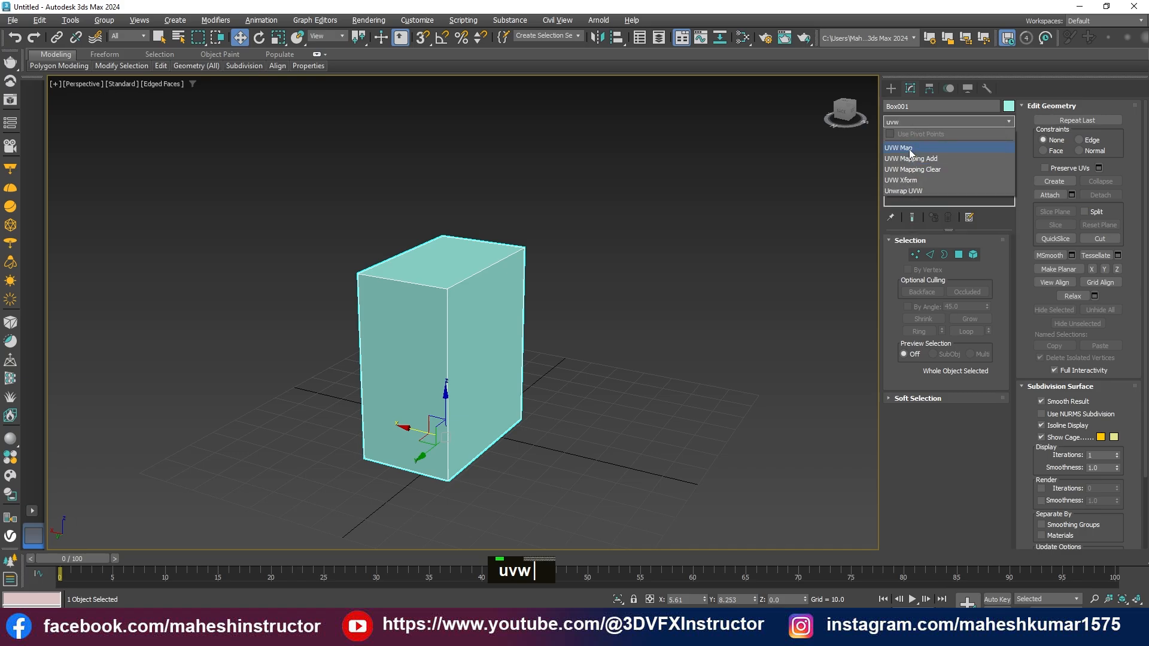
key(BackSpace)
key(BackSpace)
key(BackSpace)
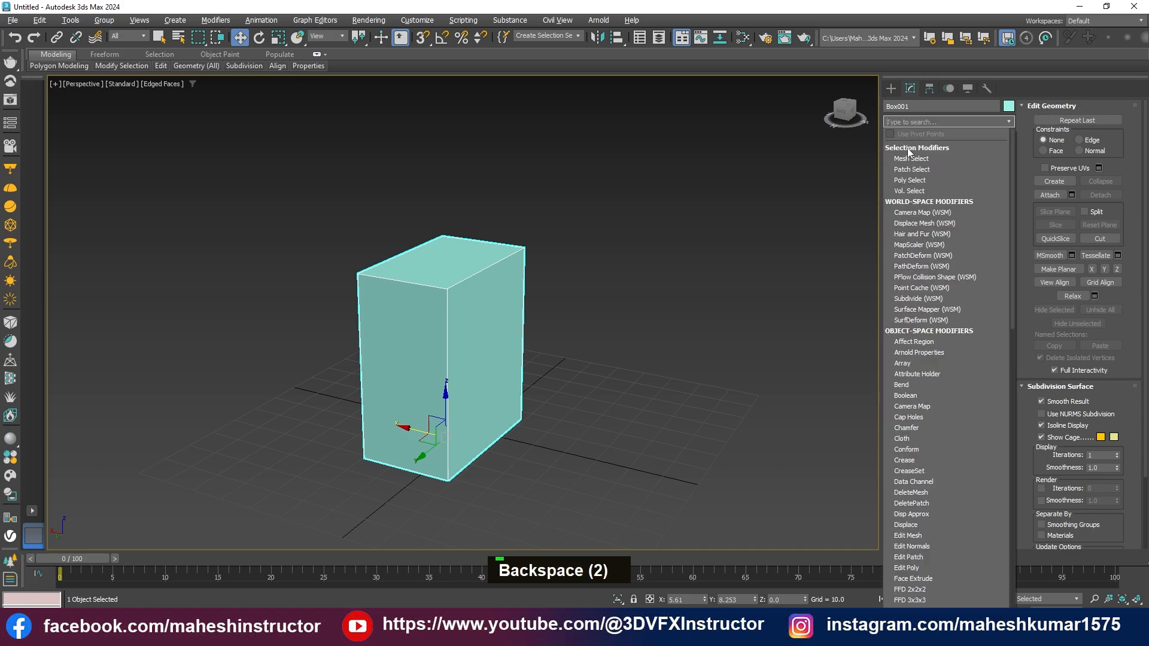
text(u)
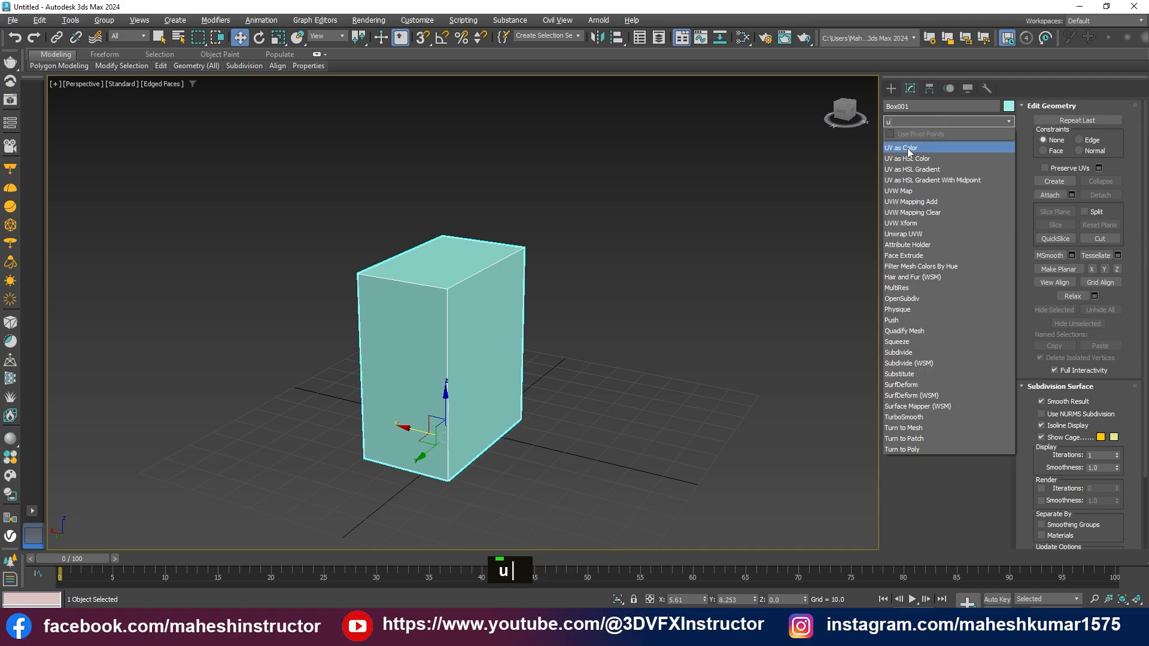
text(n)
click(907, 148)
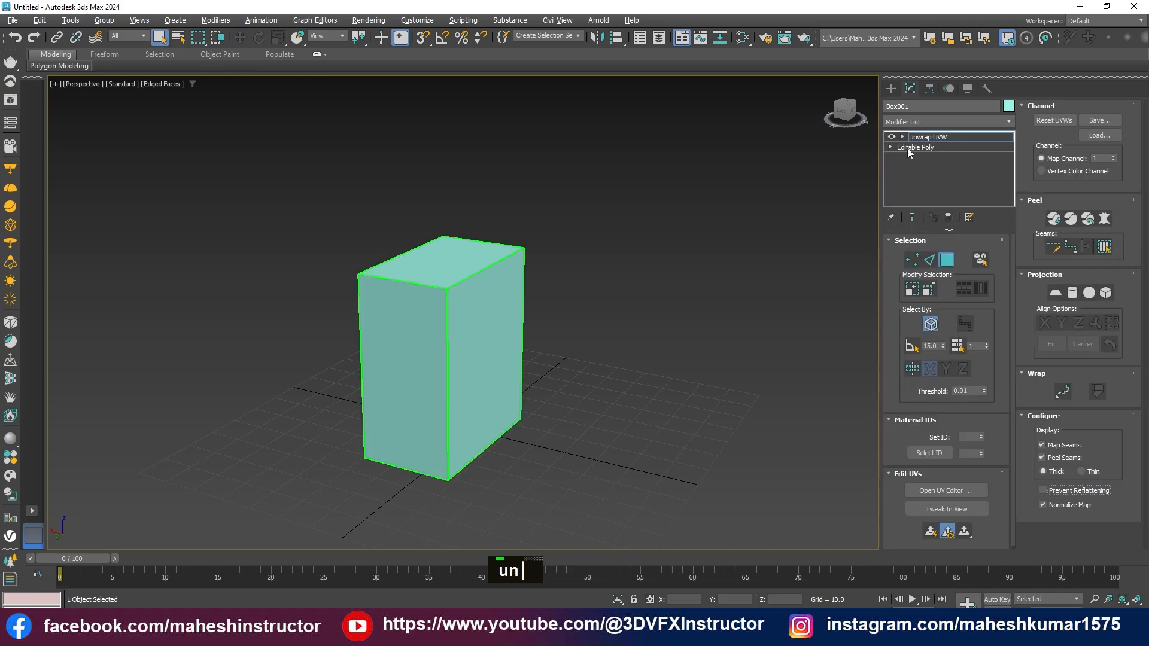
Open the box's UV editor and place its window so the box stays visible beside it.
mouse_move(535, 339)
alt+middle_down()
mouse_move(487, 351)
mouse_move(535, 356)
alt+middle_up()
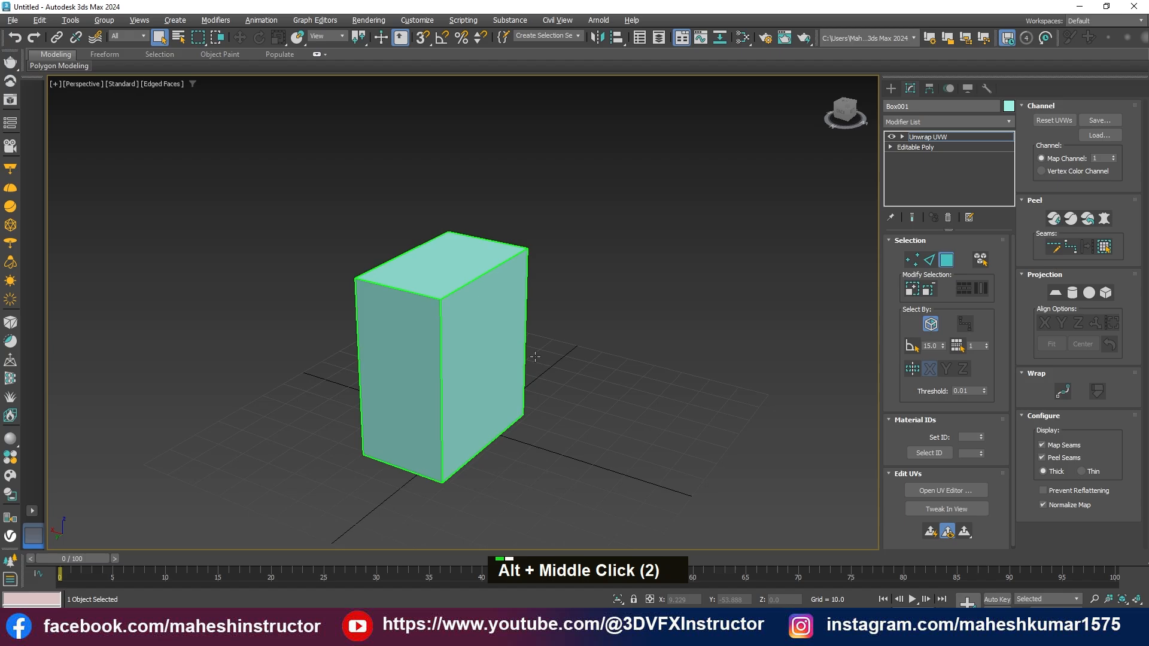
middle_drag(634, 378, 742, 441)
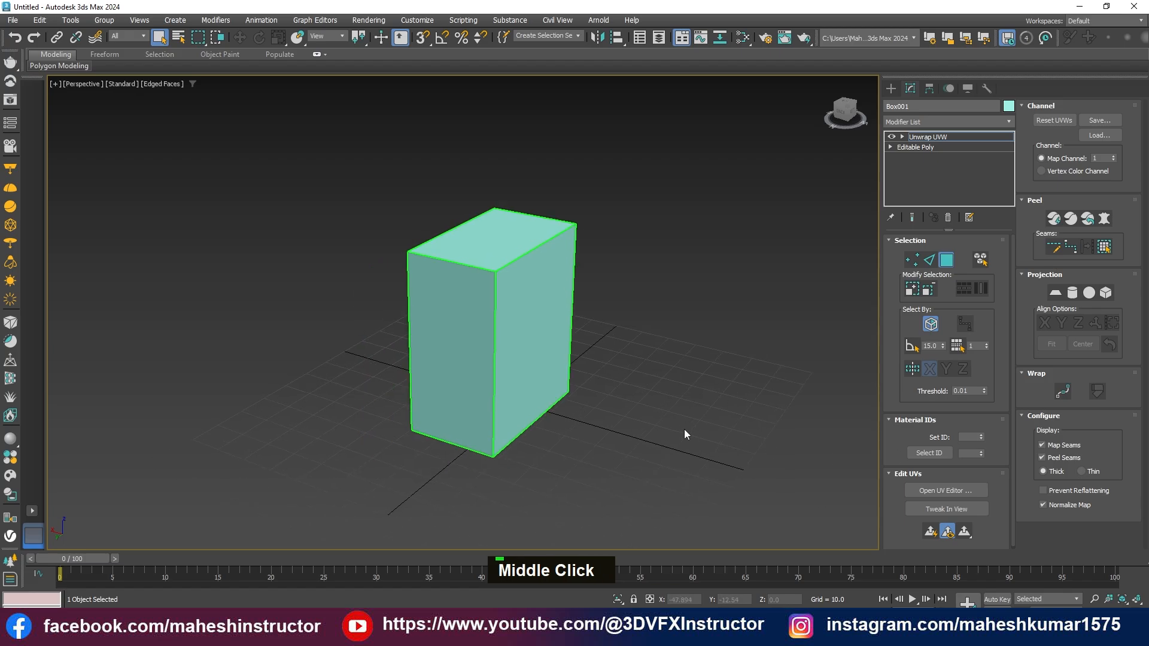
click(935, 490)
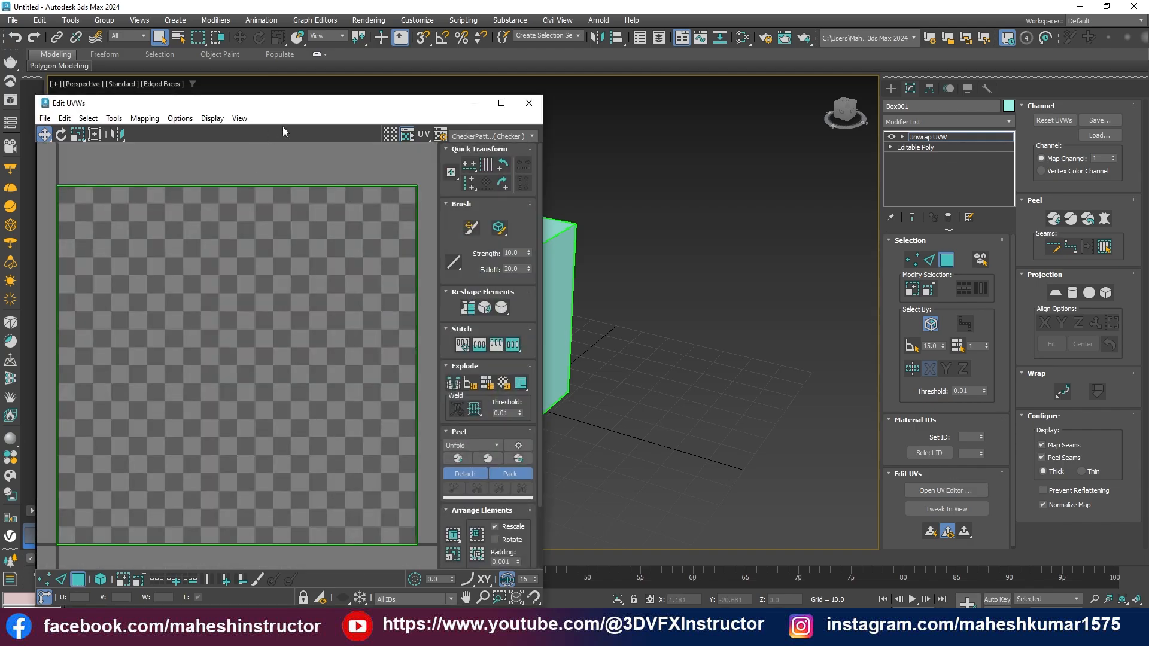
drag(321, 115, 277, 116)
middle_drag(630, 297, 758, 286)
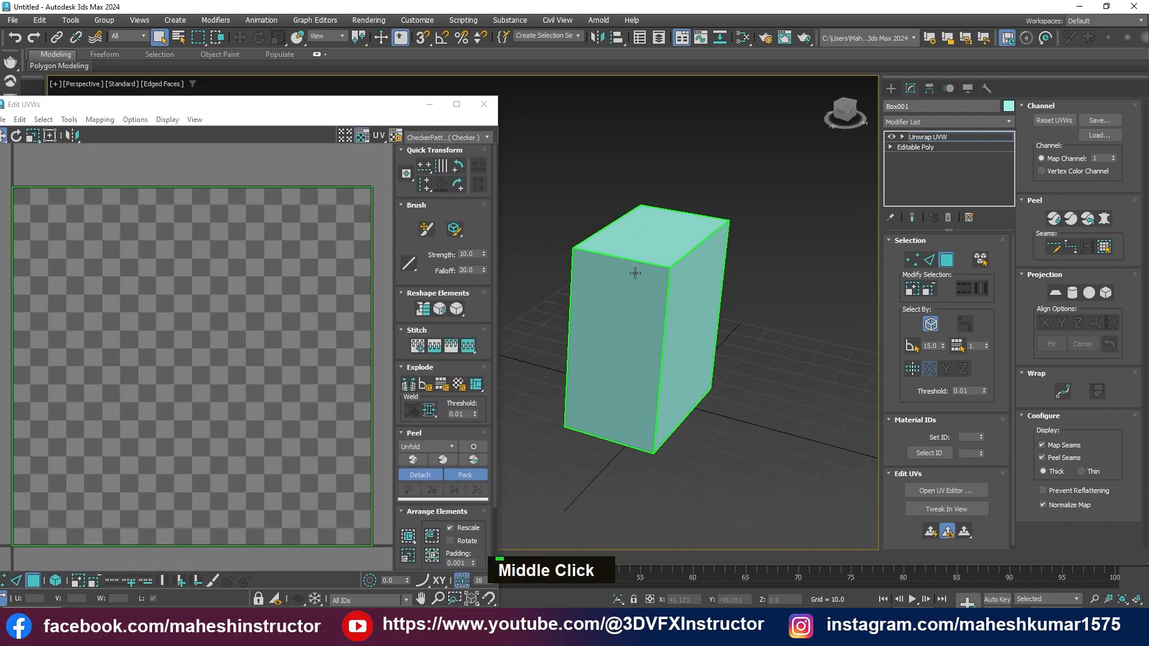
drag(272, 111, 369, 110)
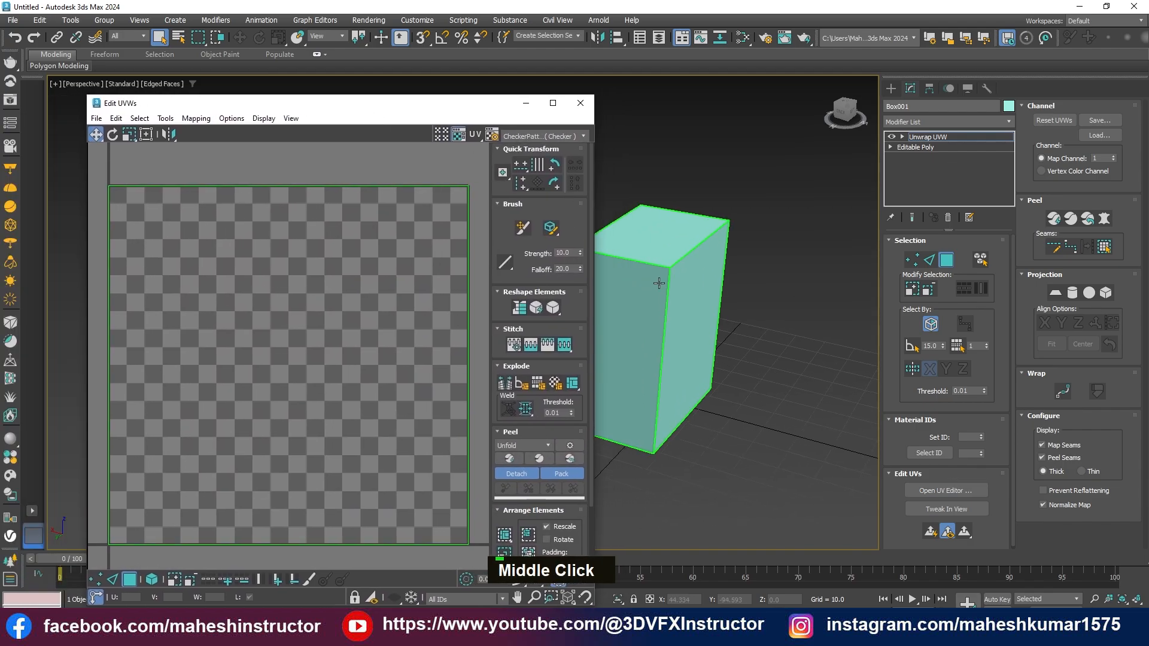
middle_drag(726, 340, 744, 341)
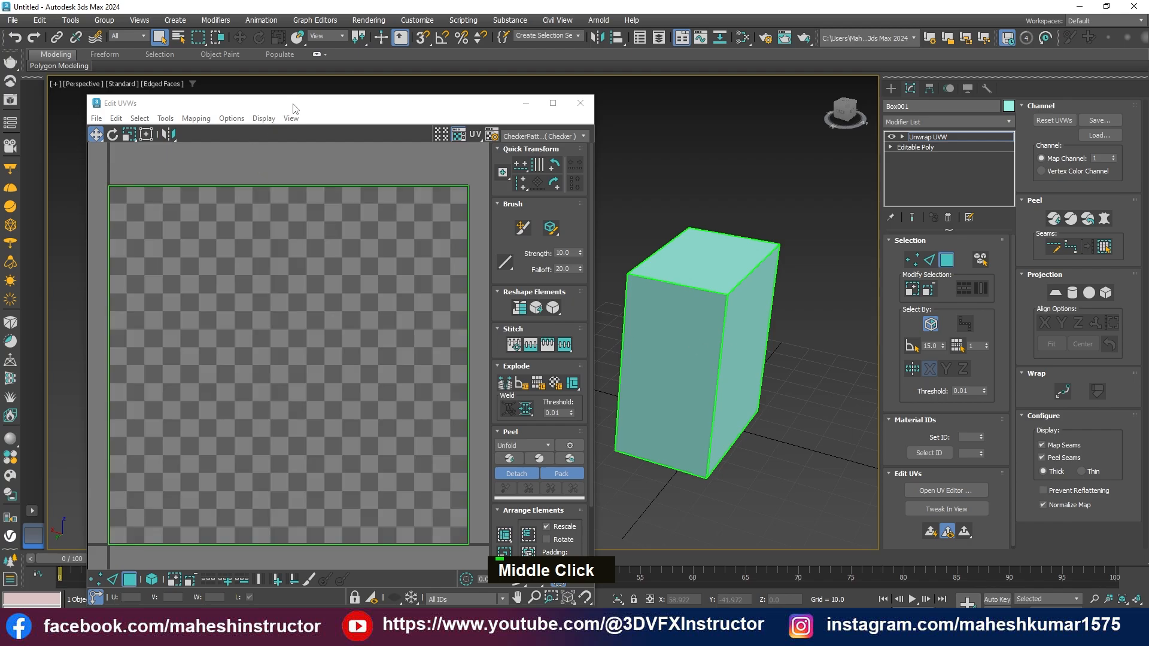
drag(293, 107, 265, 99)
Select all of the box's UV polygons and unfold them with Quick Peel.
scroll(269, 281, down, 3)
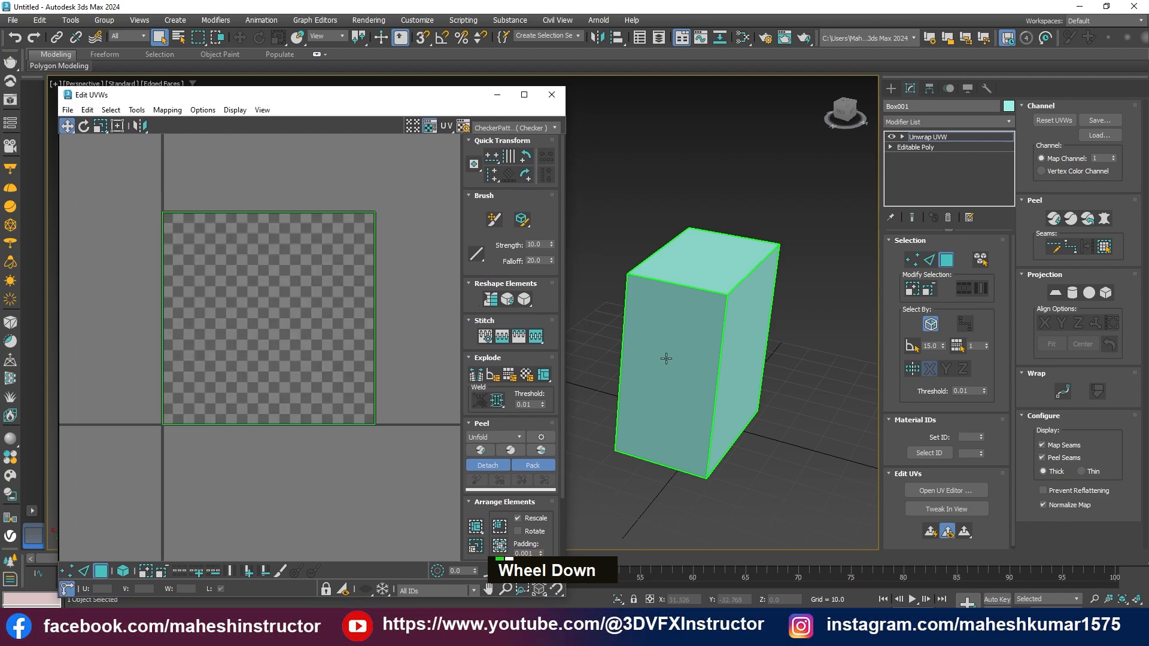
key(ctrl+a)
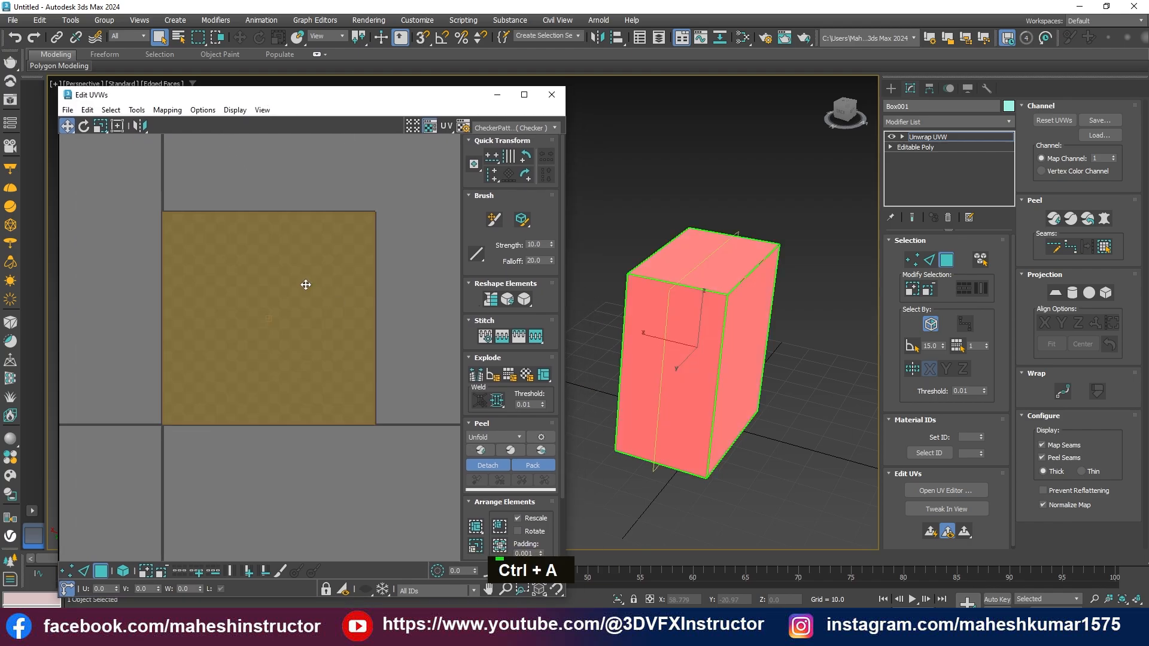
click(480, 450)
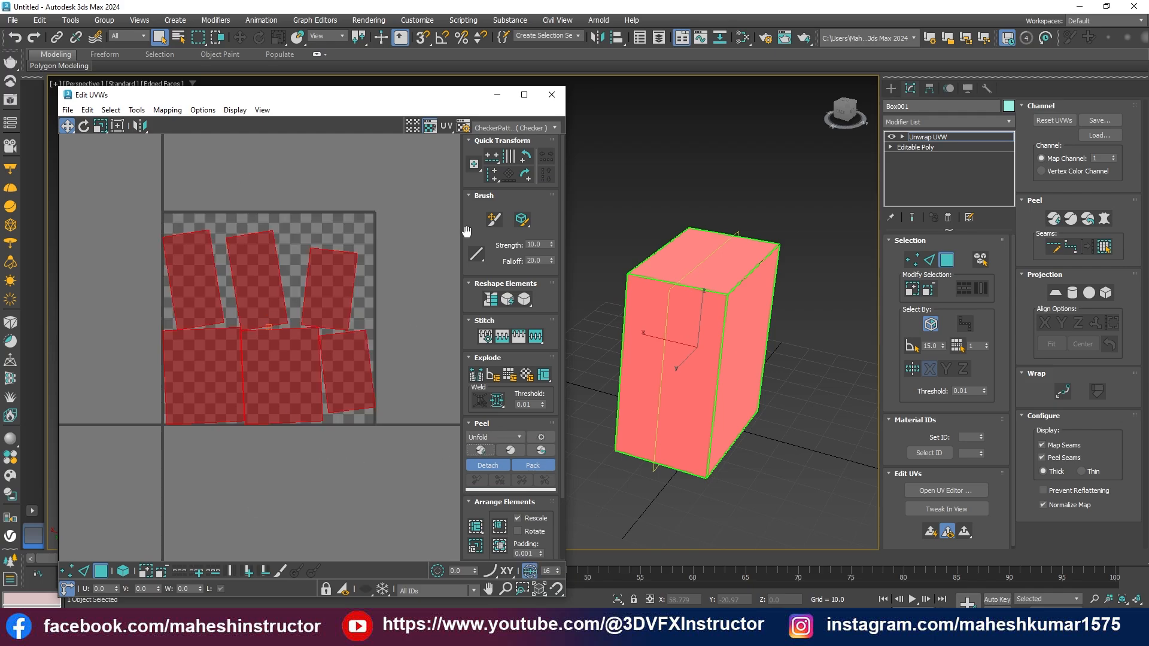
Open the Slate Material Editor and apply the material with the Checker map as its diffuse to the box.
key(m)
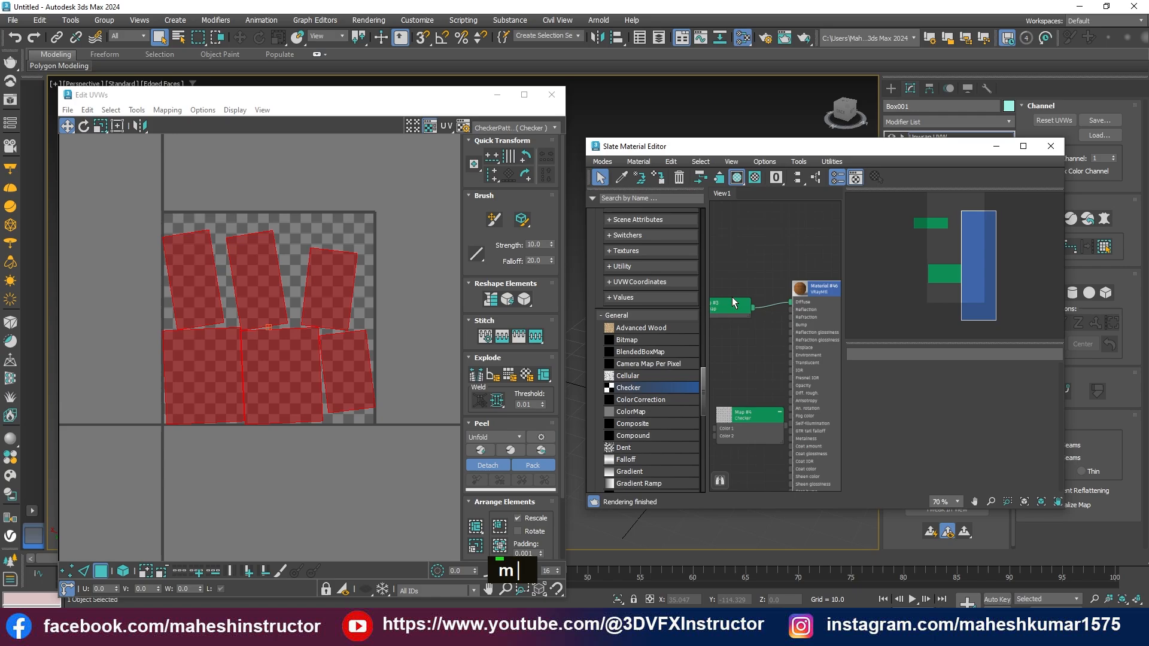
scroll(790, 302, up, 3)
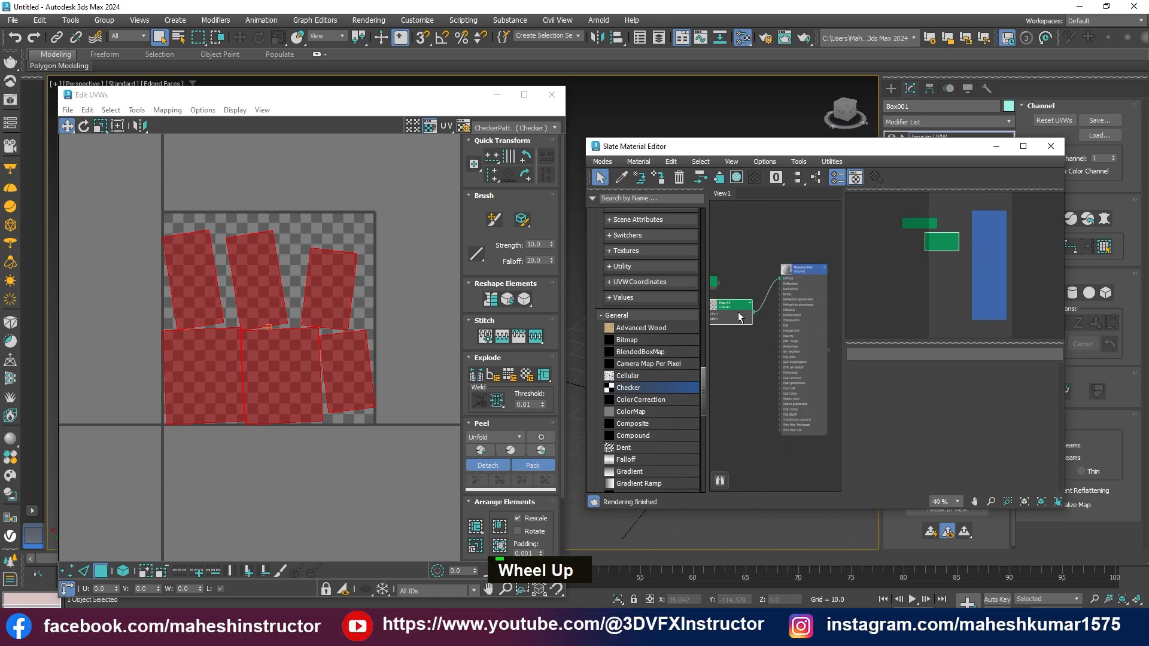
drag(739, 309, 754, 286)
middle_drag(756, 245, 811, 241)
mouse_move(755, 278)
middle_down()
mouse_move(791, 286)
mouse_move(762, 257)
middle_up()
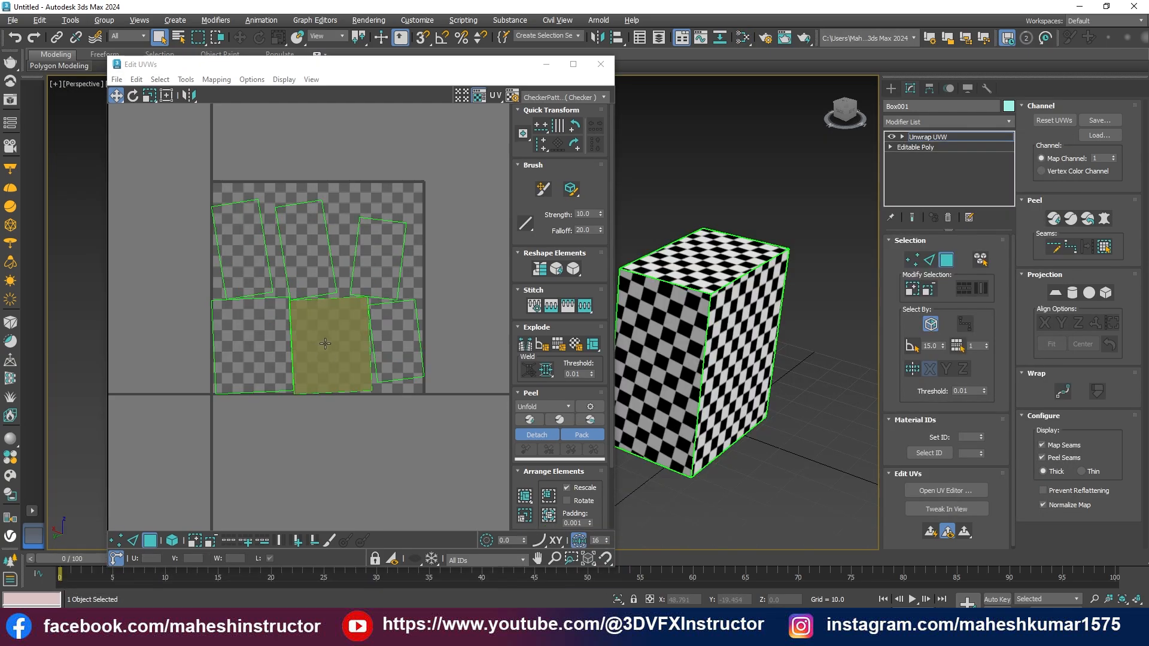
Select the middle face of the lower UV row to check which box side it matches, and close the UV editor.
click(394, 342)
click(353, 356)
alt+middle_drag(667, 394, 694, 383)
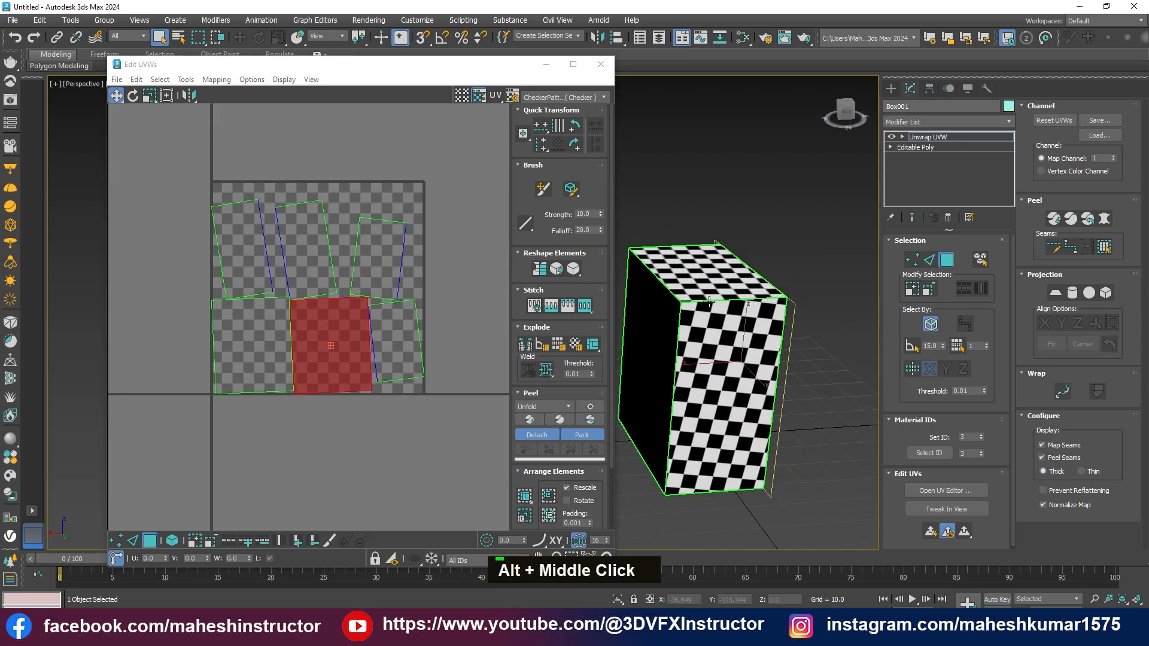
click(599, 71)
alt+middle_drag(670, 304, 553, 307)
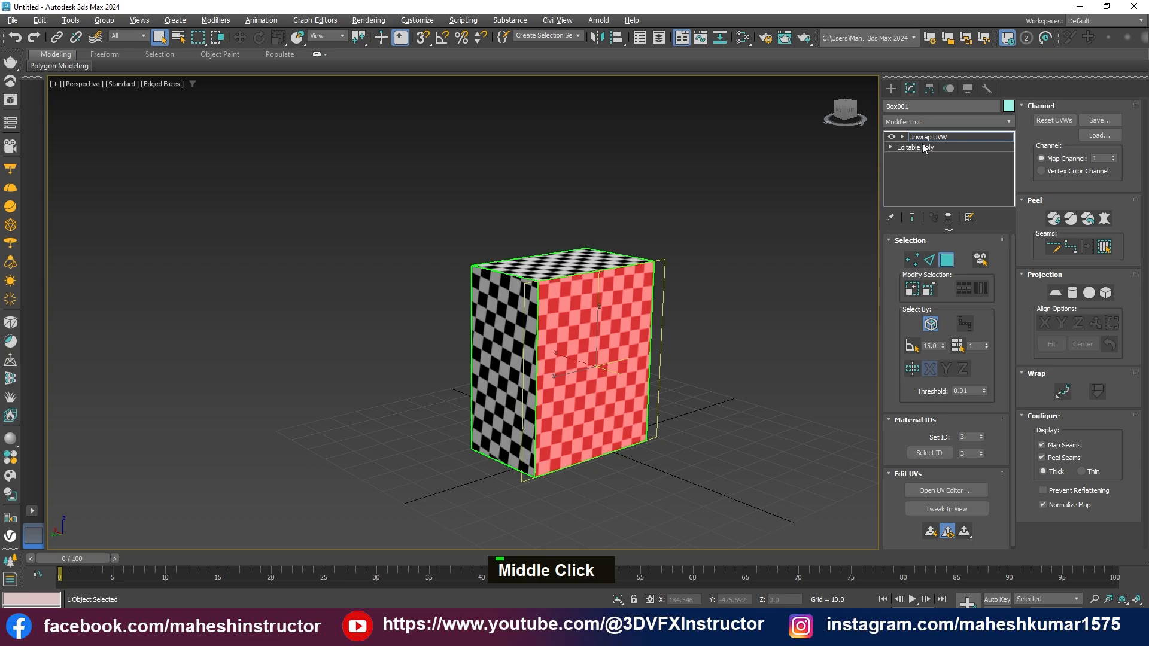
Add a UVW Mapping Clear modifier above Unwrap UVW on the box.
click(926, 139)
click(919, 123)
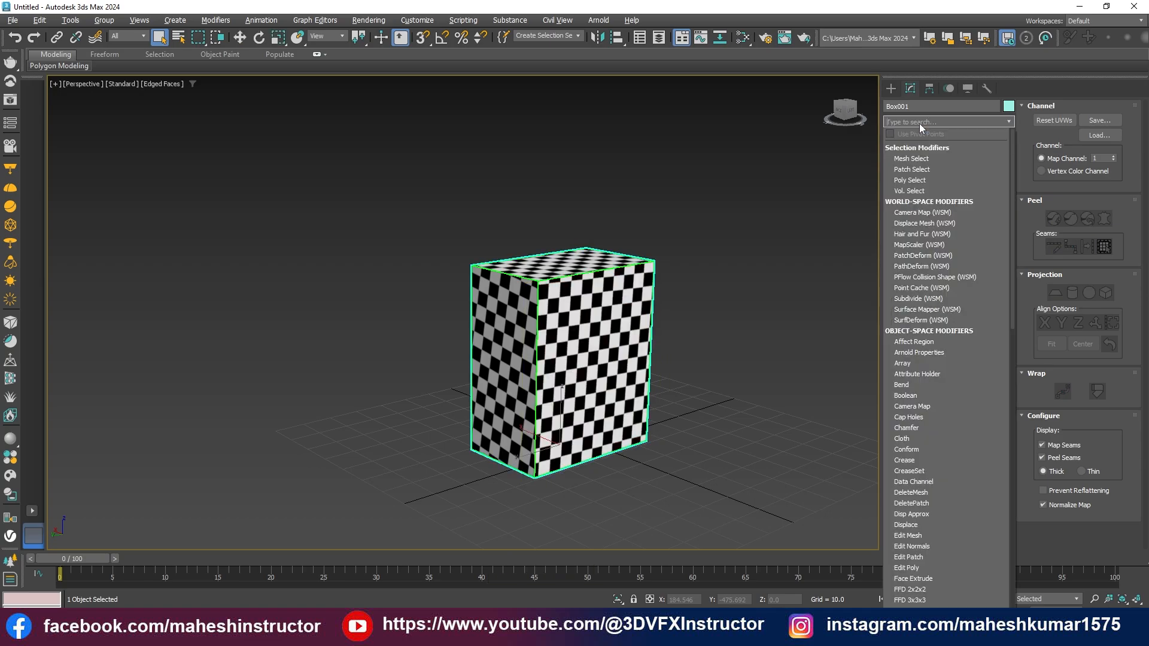
text(uv)
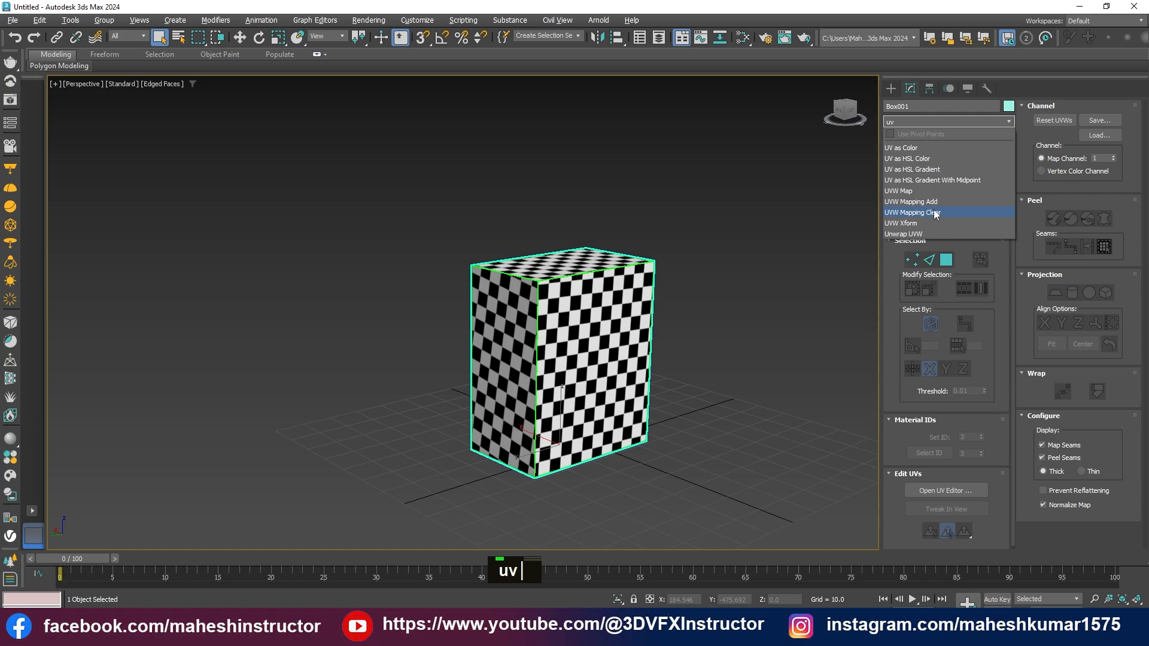
click(935, 213)
Collapse the box's modifier stack down from UVW Mapping Clear into an Editable Poly.
right_click(919, 138)
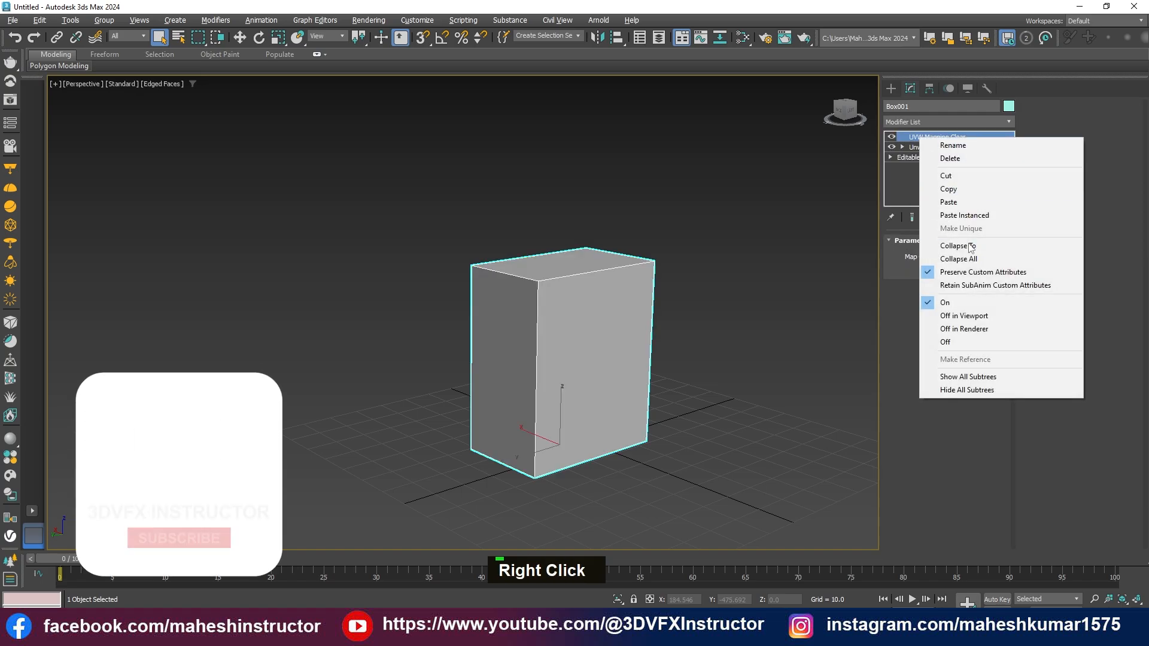
click(957, 246)
click(654, 351)
alt+middle_drag(663, 314, 615, 339)
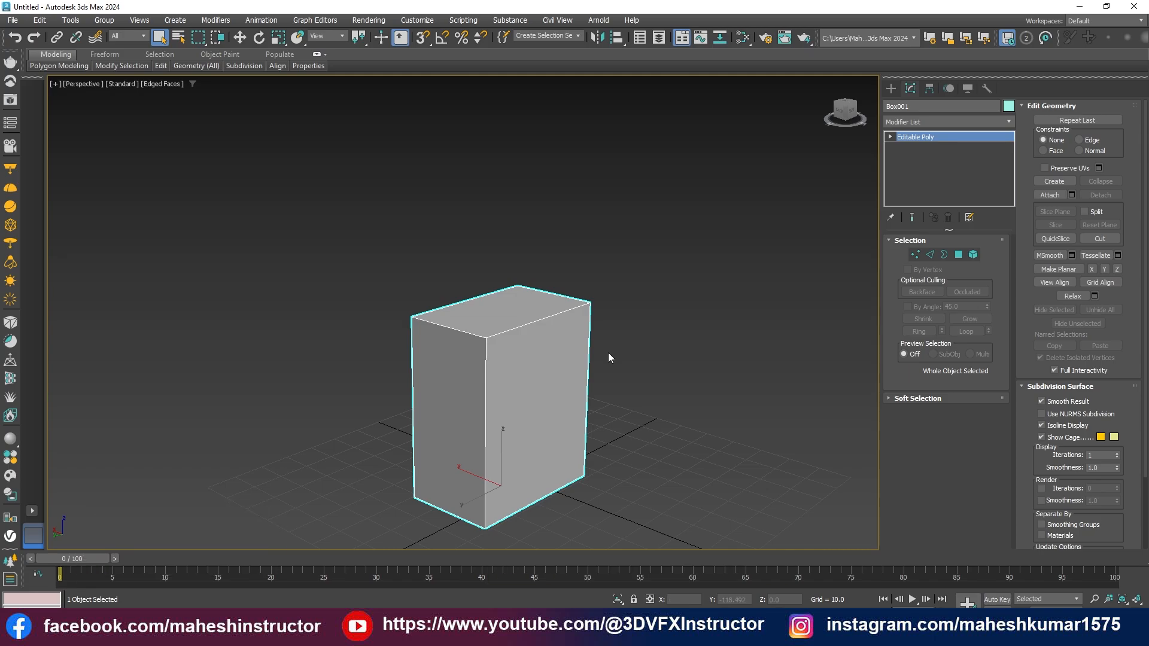
alt+middle_drag(608, 357, 566, 360)
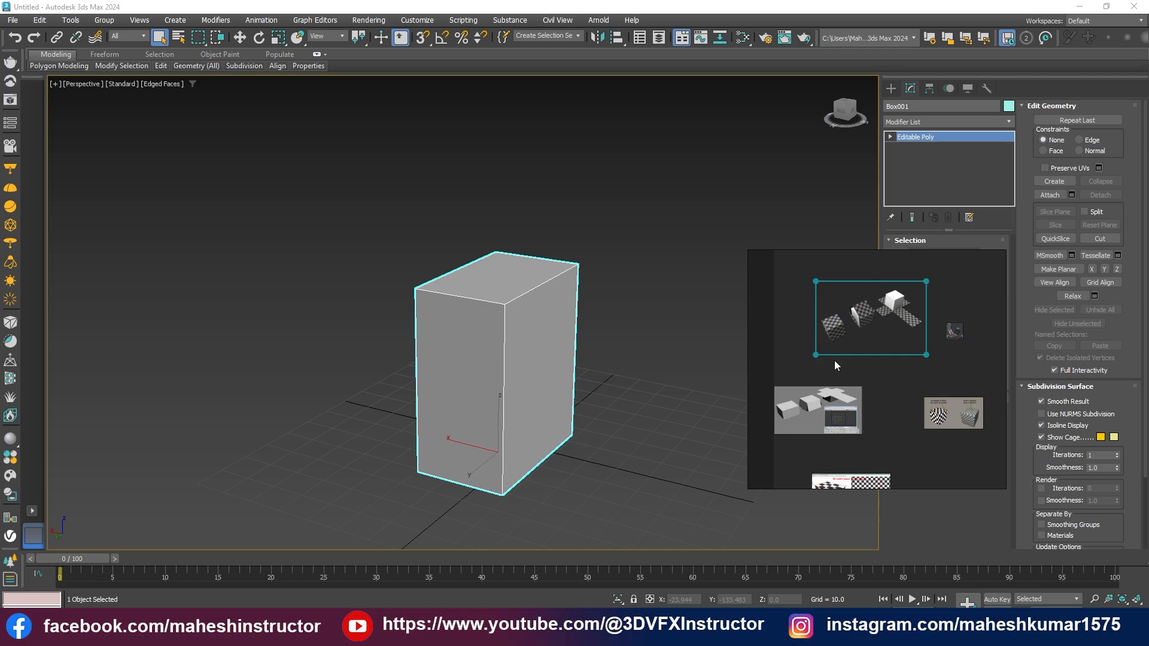
Switch to the reference image board and examine the unfolding cube pictures and the comparison of 3D model space with UV space.
scroll(857, 342, up, 1)
scroll(906, 307, up, 3)
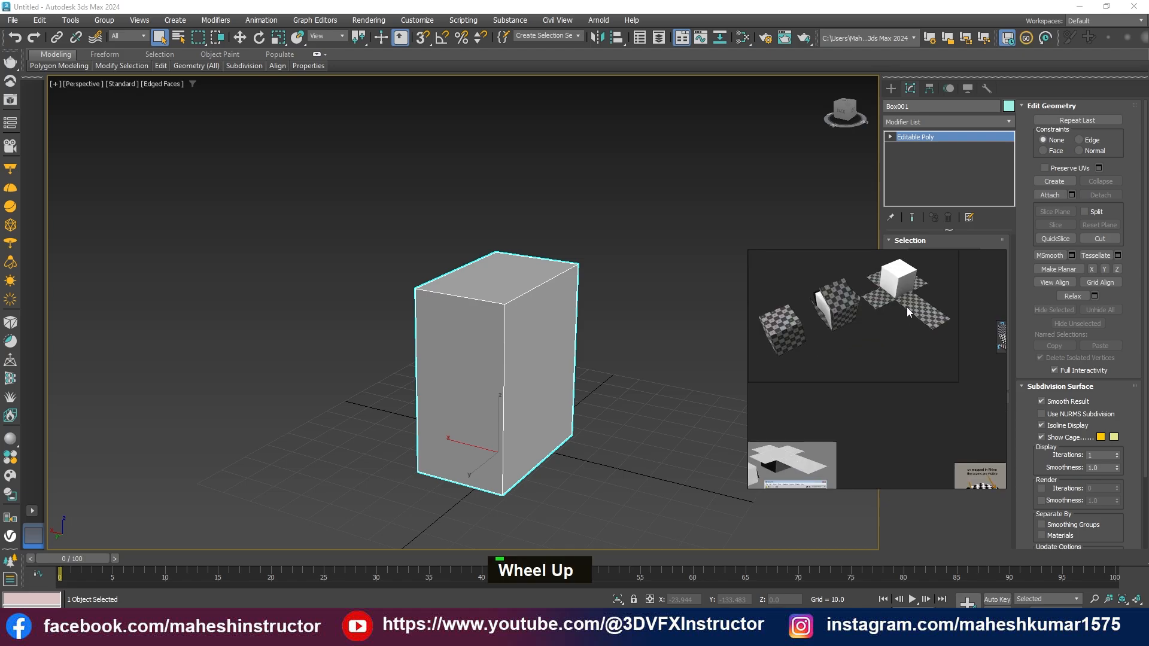
middle_drag(903, 302, 878, 340)
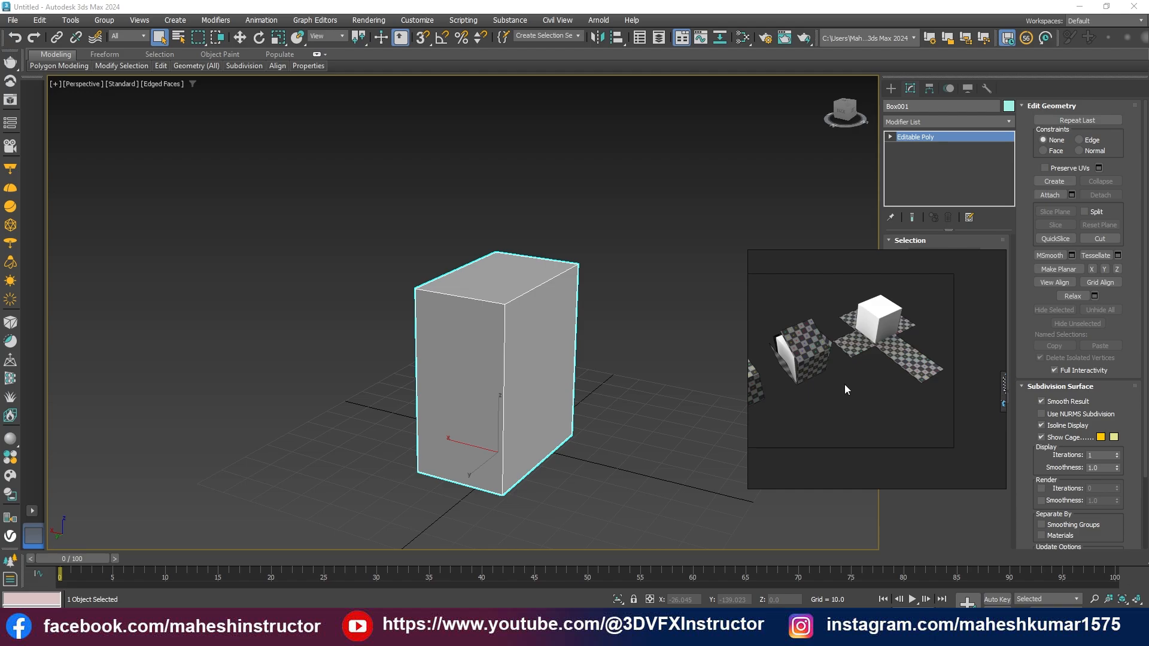
mouse_move(845, 389)
middle_down()
mouse_move(878, 372)
mouse_move(871, 396)
mouse_move(834, 398)
middle_up()
scroll(867, 389, up, 3)
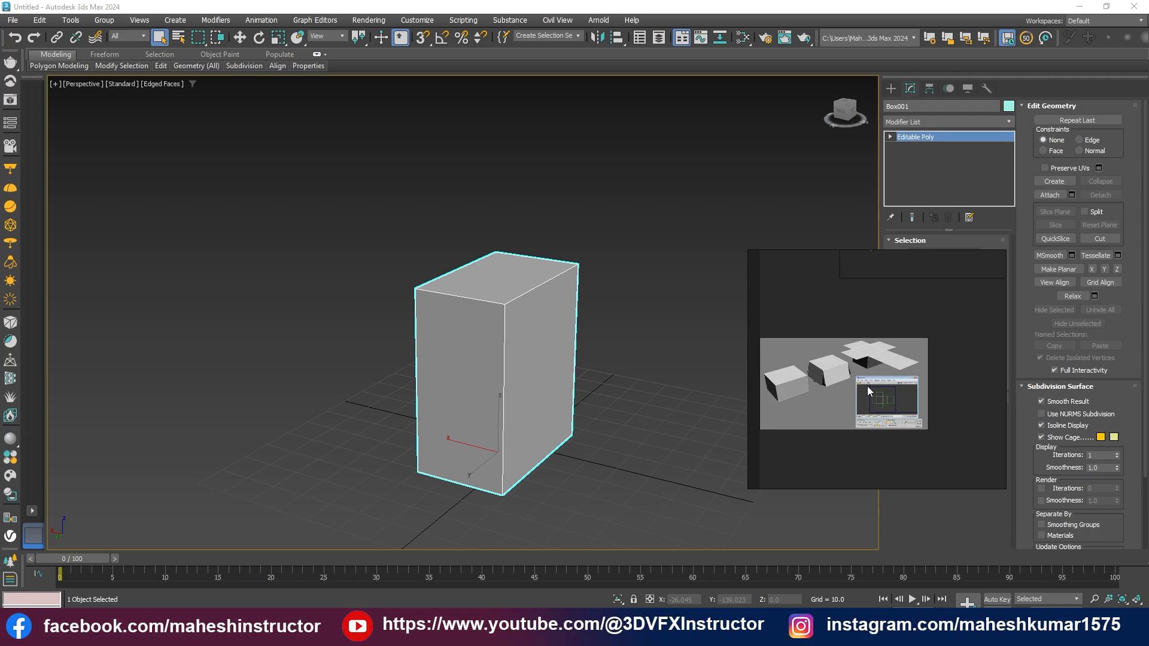
scroll(869, 388, down, 3)
middle_drag(868, 392, 895, 346)
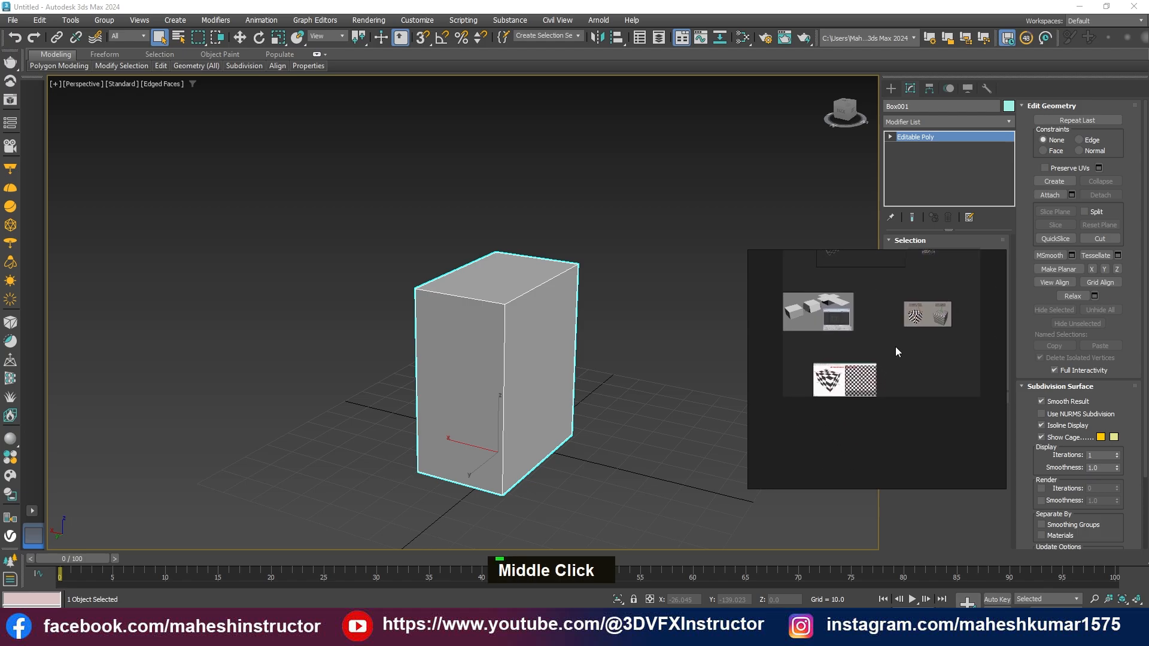
scroll(839, 410, up, 5)
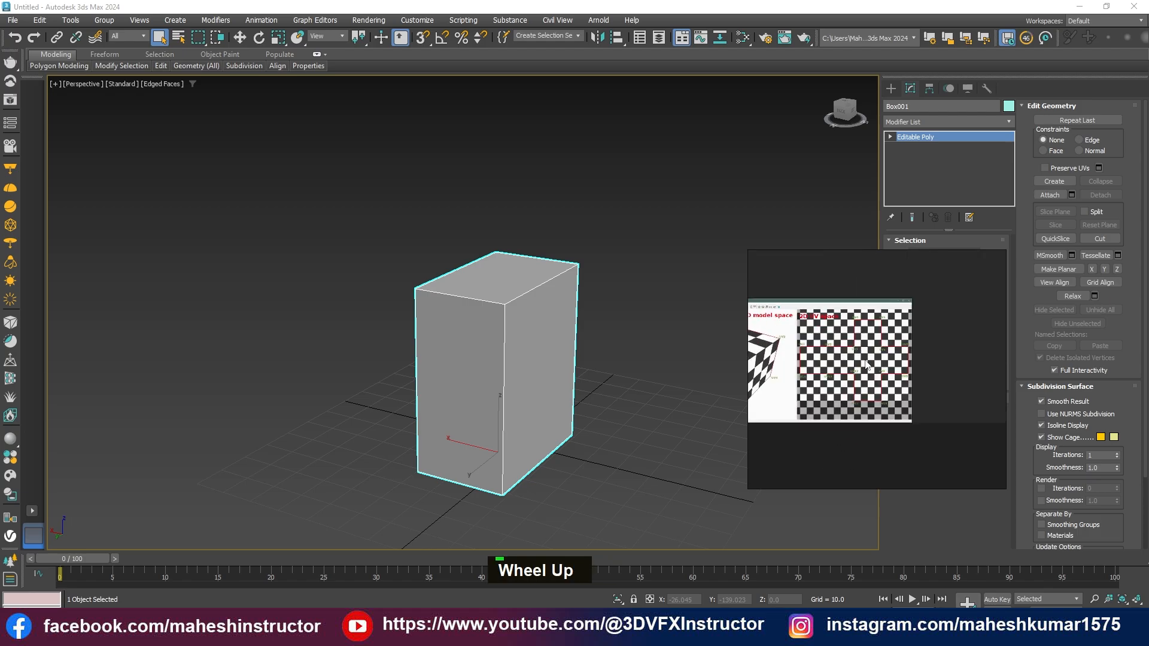
scroll(828, 350, down, 3)
middle_drag(934, 319, 860, 400)
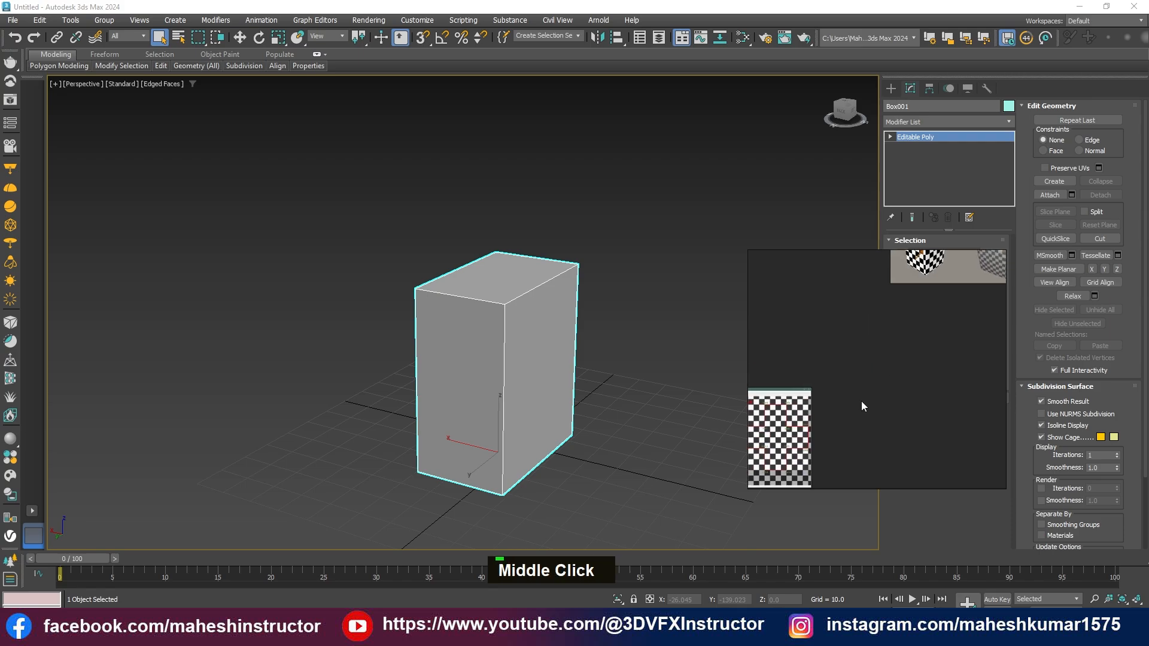
Examine the reference picture comparing the checkered cube UV mapped in Rhino with the one mapped in Blender.
scroll(892, 362, down, 3)
middle_drag(891, 362, 835, 417)
scroll(855, 354, up, 2)
mouse_move(857, 358)
middle_down()
mouse_move(854, 381)
mouse_move(910, 390)
mouse_move(862, 395)
mouse_move(854, 358)
middle_up()
scroll(857, 395, up, 5)
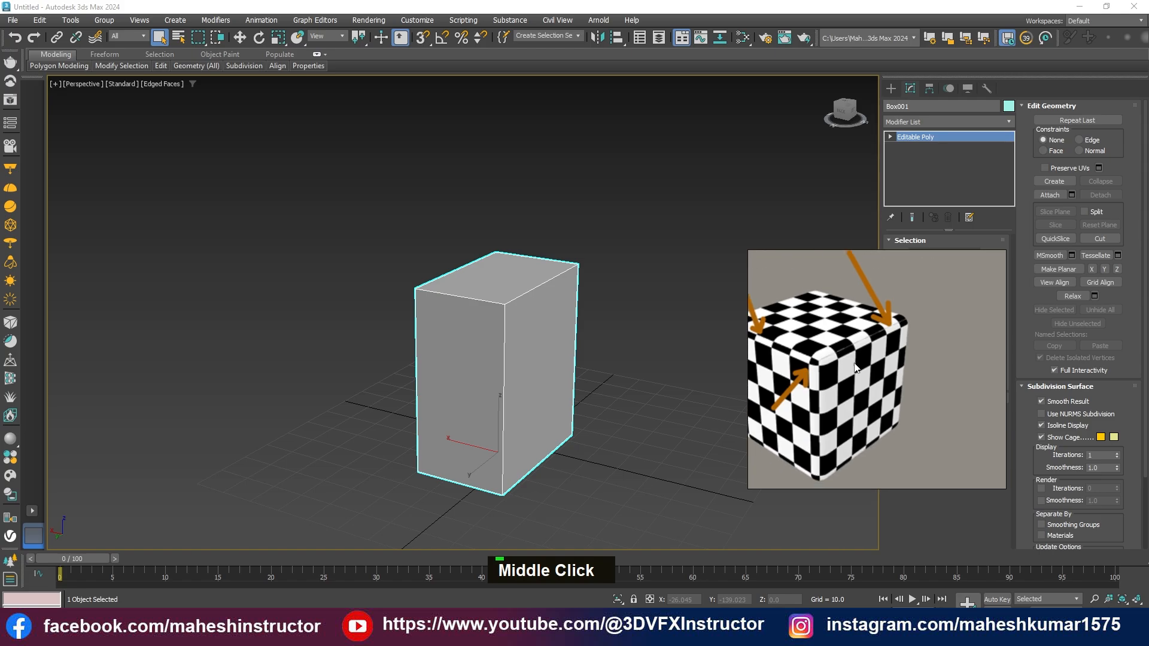
scroll(861, 365, down, 3)
middle_drag(892, 395, 809, 384)
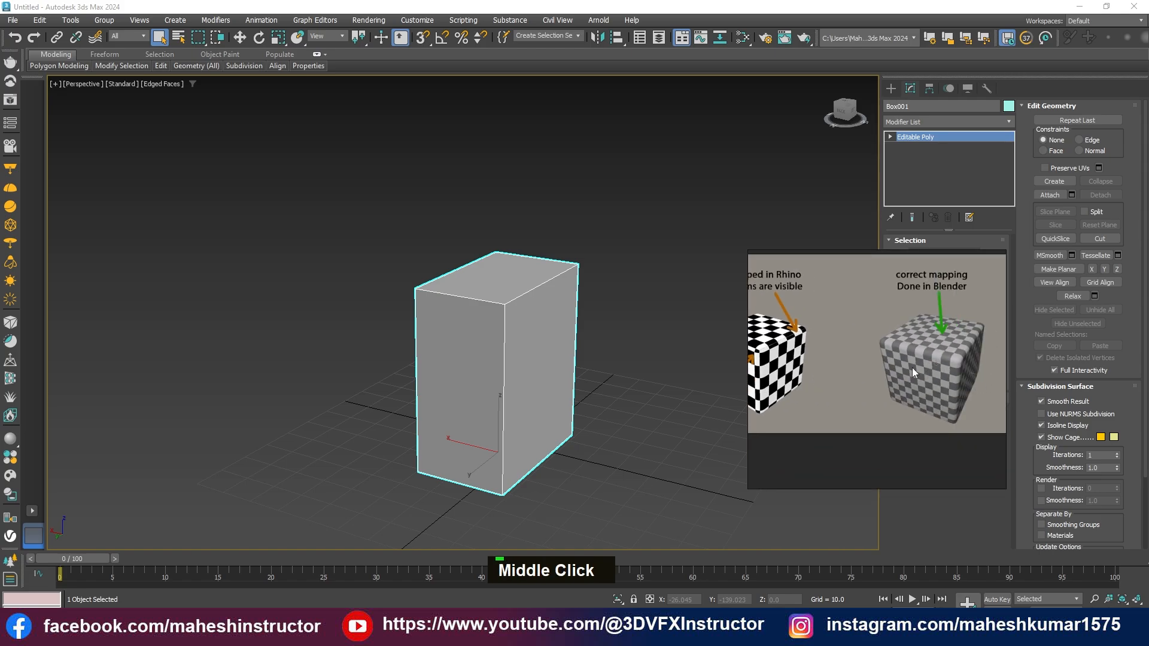
middle_drag(912, 343, 1000, 293)
scroll(924, 324, down, 2)
scroll(862, 326, up, 3)
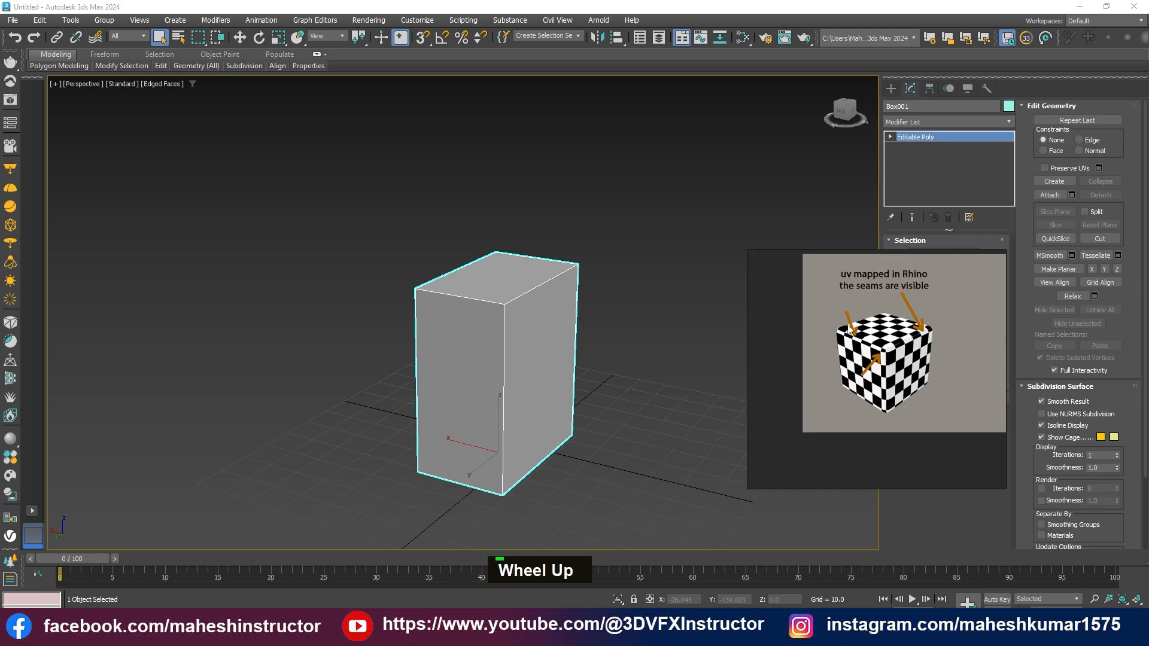
Move the reference image board out of the way and view the bare Editable Poly box from above one corner.
right_drag(864, 298, 1117, 645)
alt+middle_drag(635, 413, 553, 465)
middle_drag(523, 354, 484, 327)
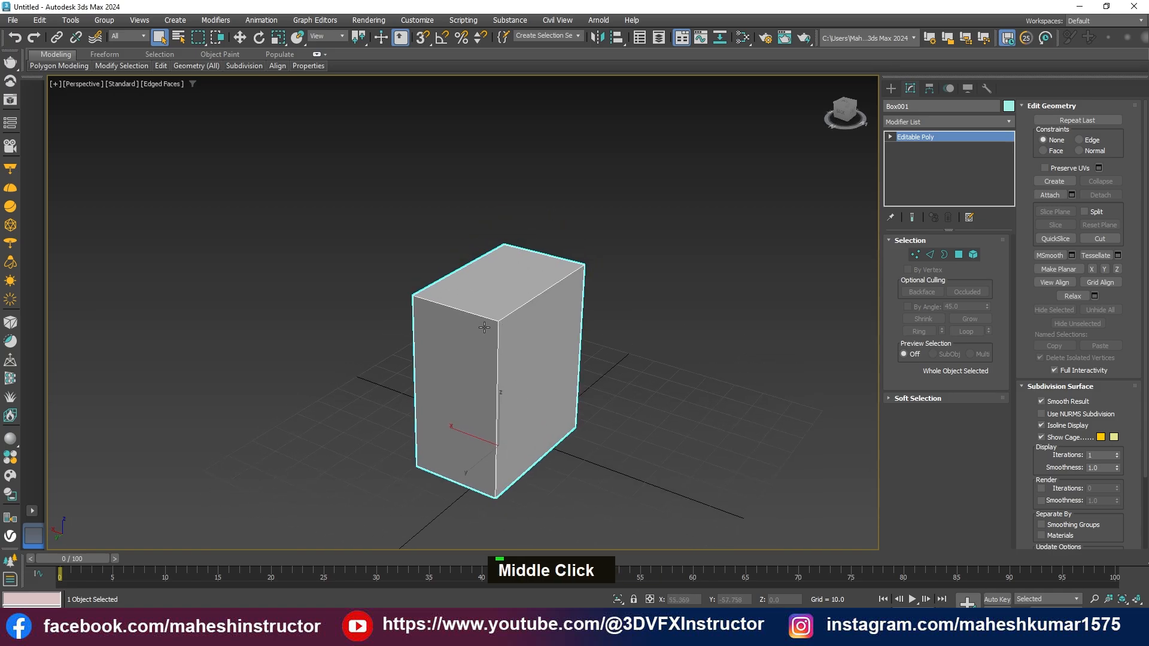
scroll(555, 367, up, 2)
middle_drag(555, 367, 551, 317)
scroll(551, 317, down, 3)
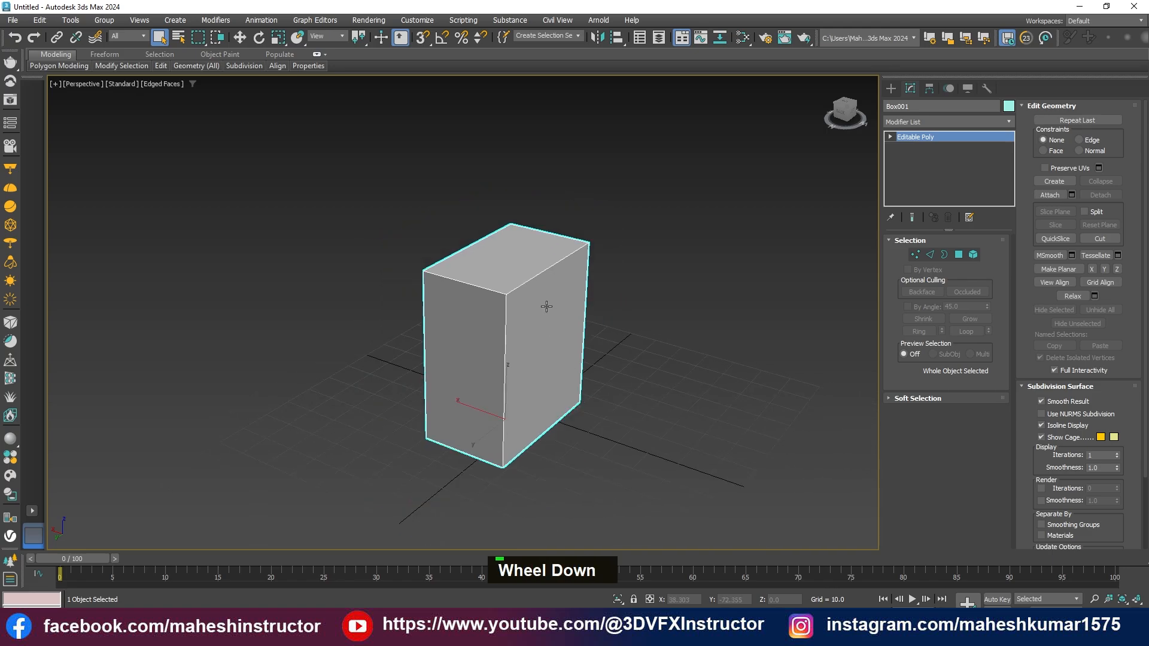
Sketch the box's faces unfolding outward over the viewport with Epic Pen, including the side flaps and the panels below.
key(ctrl)
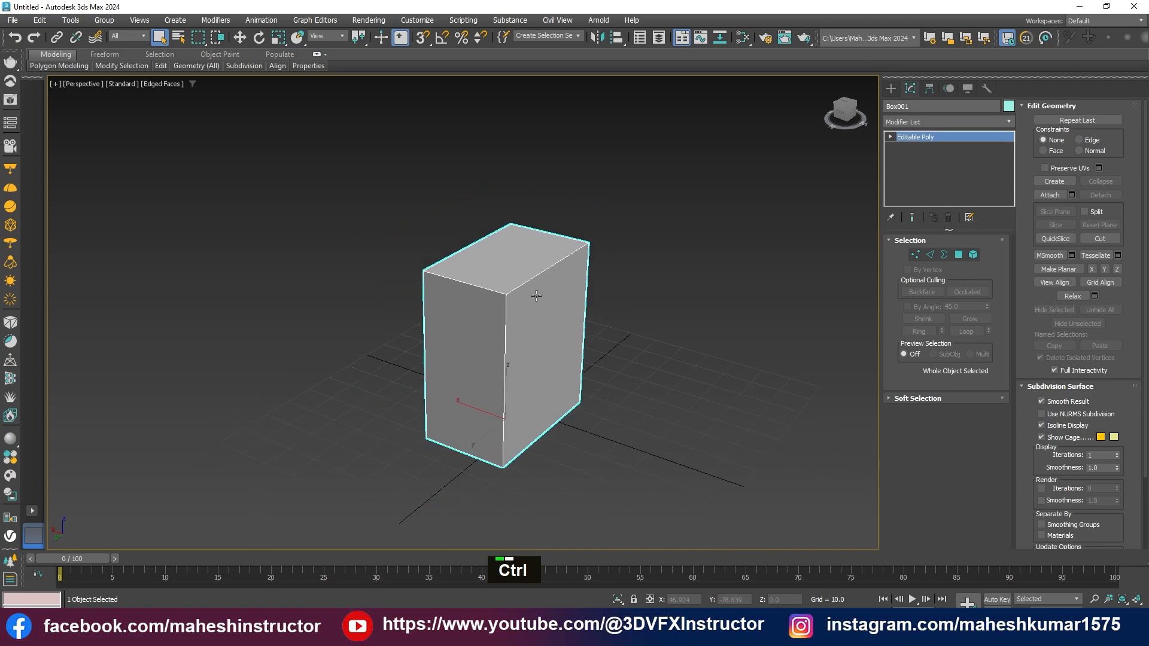
key(ctrl+shift+3)
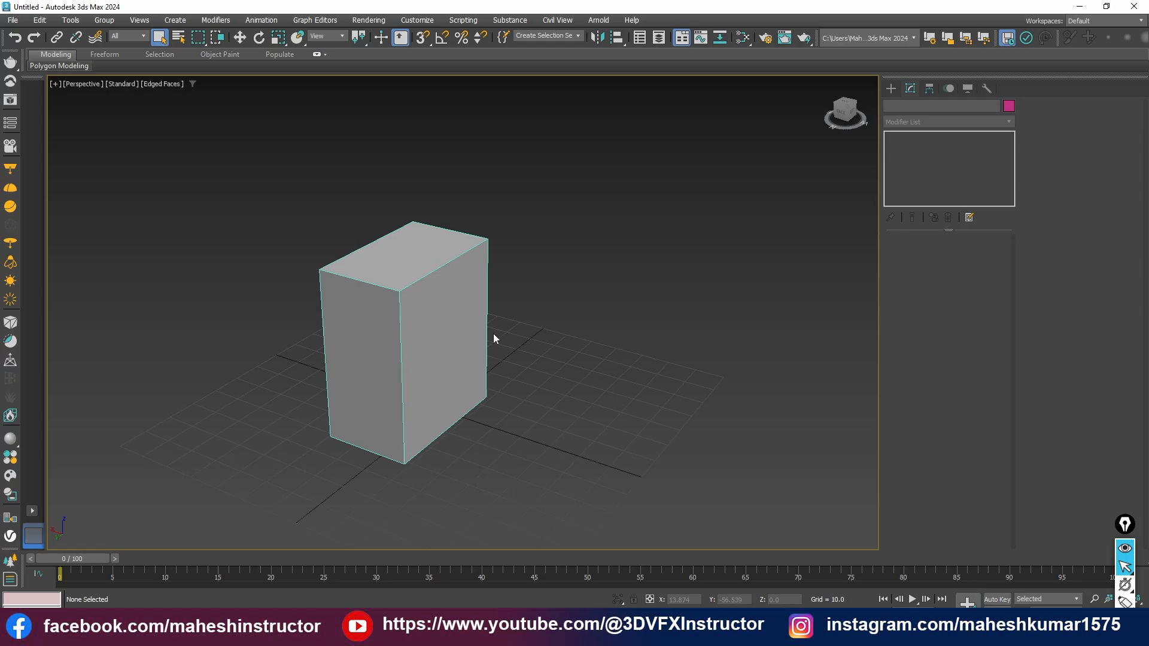
alt+middle_drag(515, 323, 623, 314)
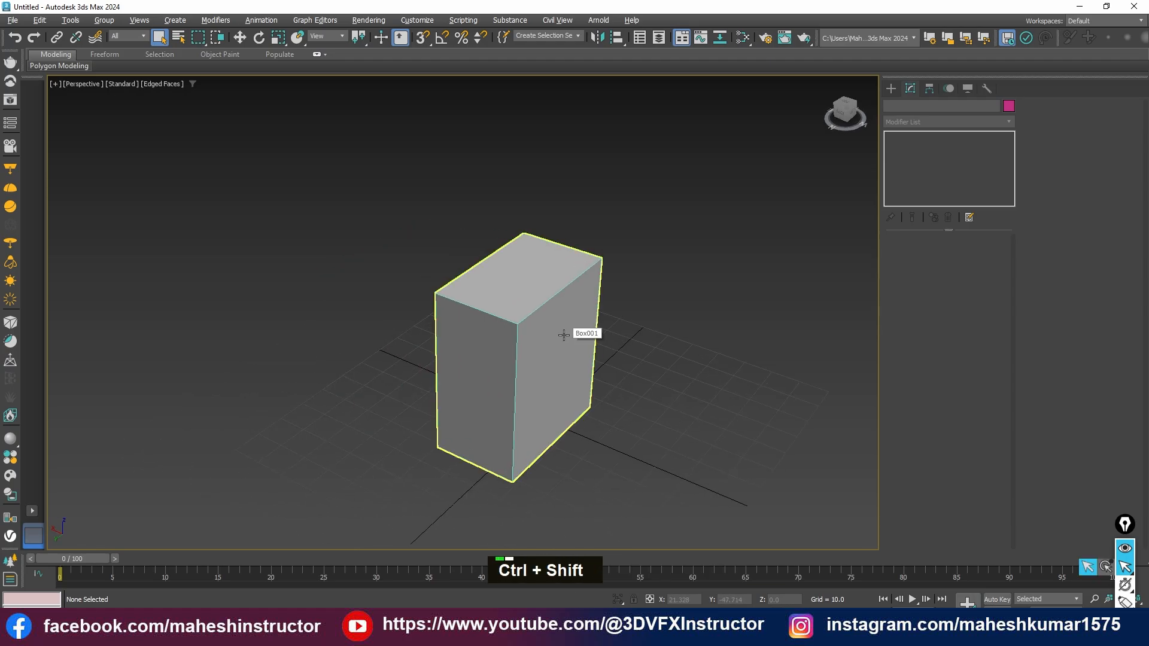
key(ctrl+shift+3)
alt+middle_click(511, 331)
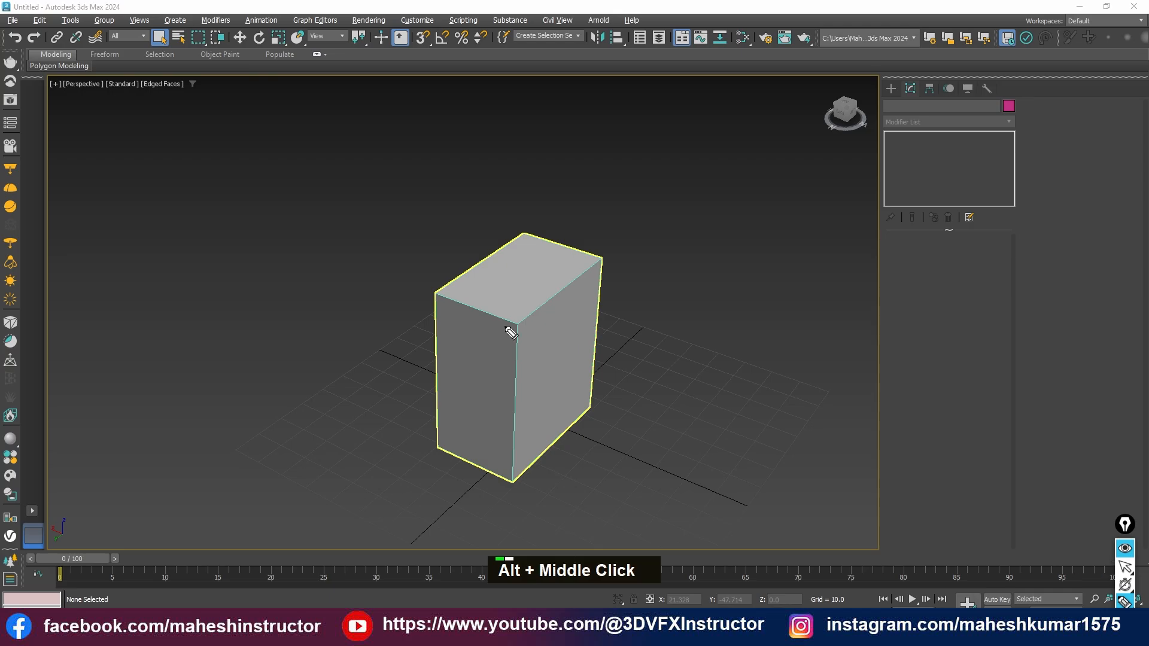
alt+middle_click(441, 326)
middle_click(479, 313)
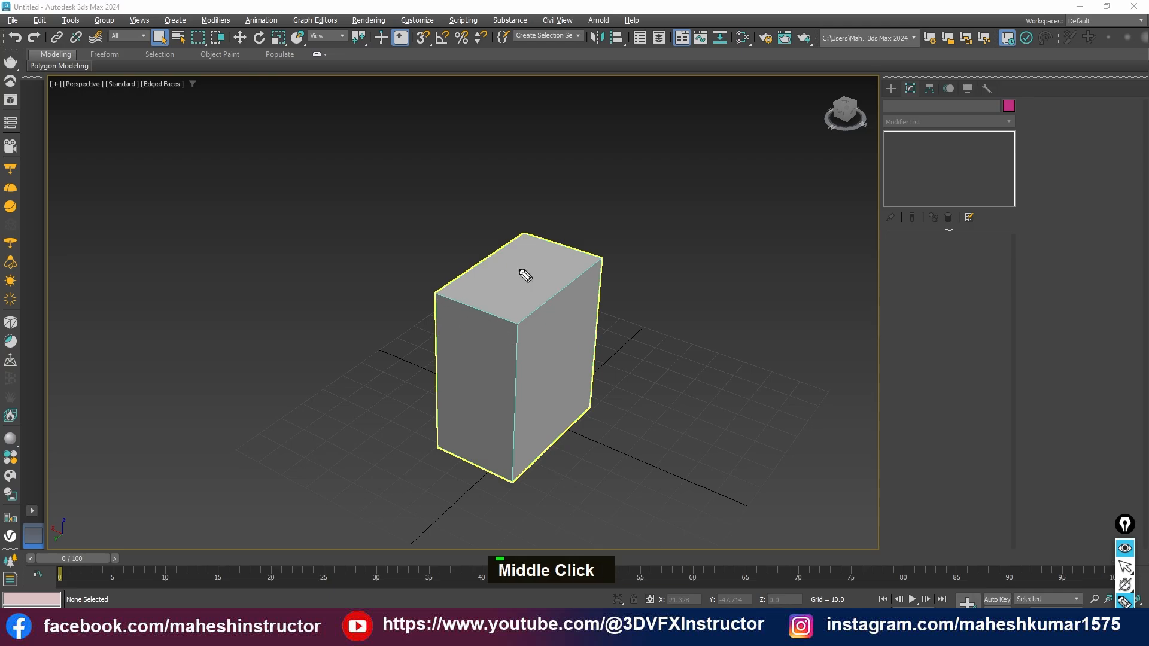
mouse_move(568, 249)
mouse_down()
mouse_move(601, 263)
mouse_move(538, 314)
mouse_move(469, 313)
mouse_move(442, 288)
mouse_move(426, 218)
mouse_move(522, 179)
mouse_move(524, 233)
mouse_up()
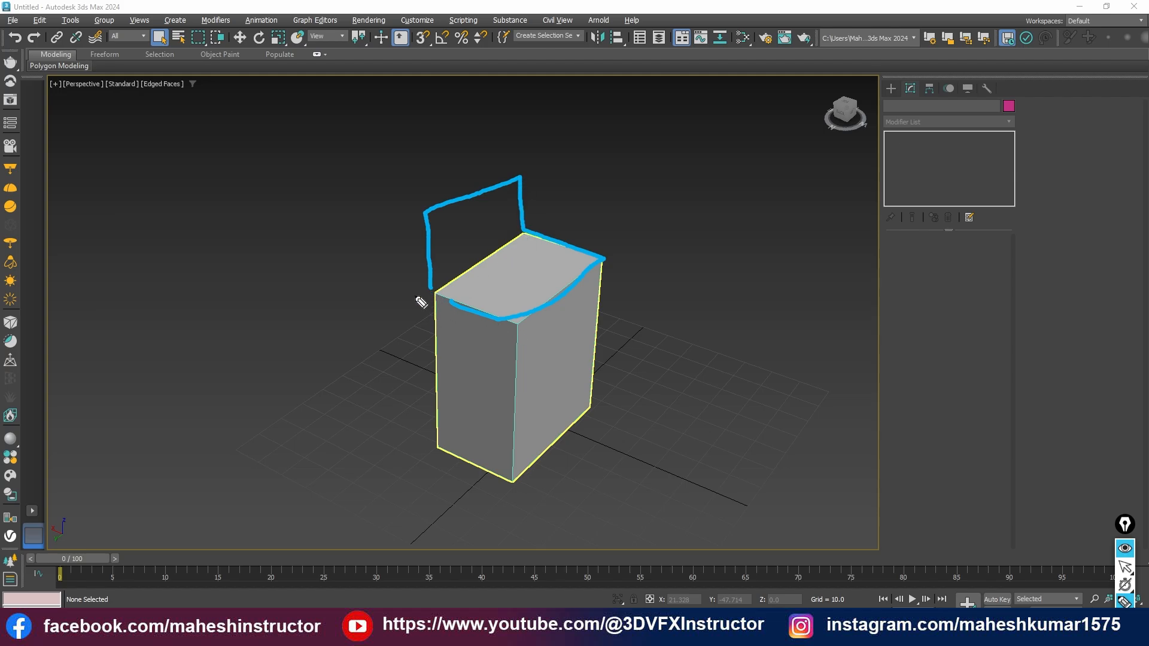
mouse_move(432, 291)
mouse_down()
mouse_move(335, 313)
mouse_move(347, 491)
mouse_move(432, 450)
mouse_move(436, 295)
mouse_up()
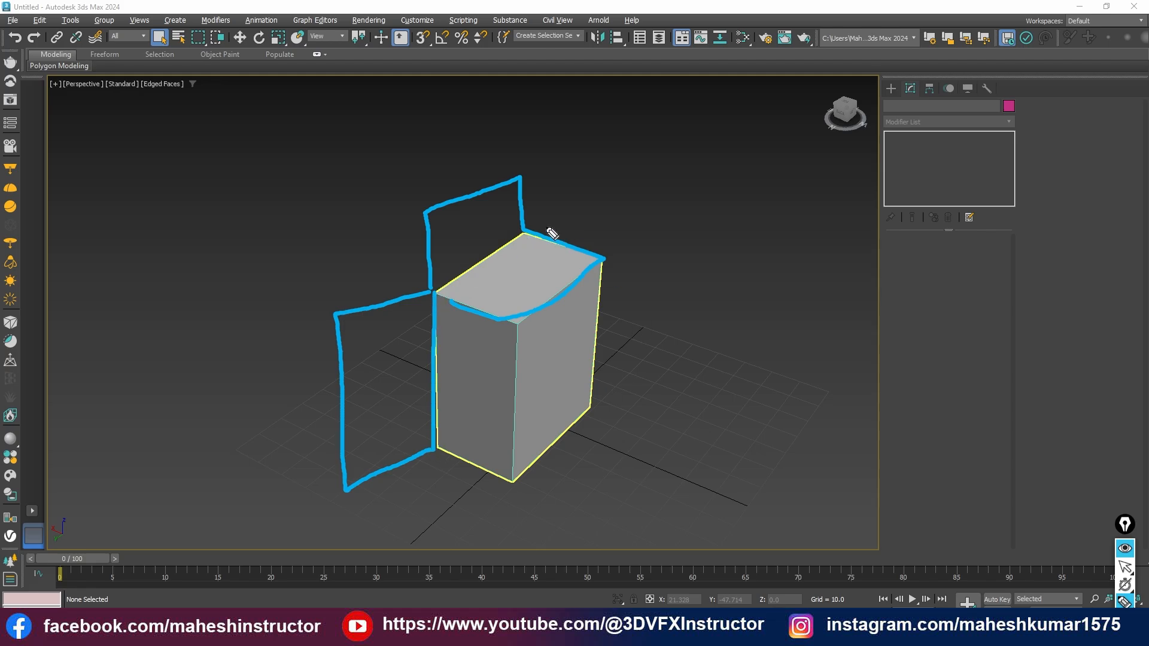
mouse_move(525, 231)
mouse_down()
mouse_move(626, 171)
mouse_move(638, 331)
mouse_move(602, 374)
mouse_move(587, 374)
mouse_move(541, 295)
mouse_move(549, 372)
mouse_move(588, 372)
mouse_up()
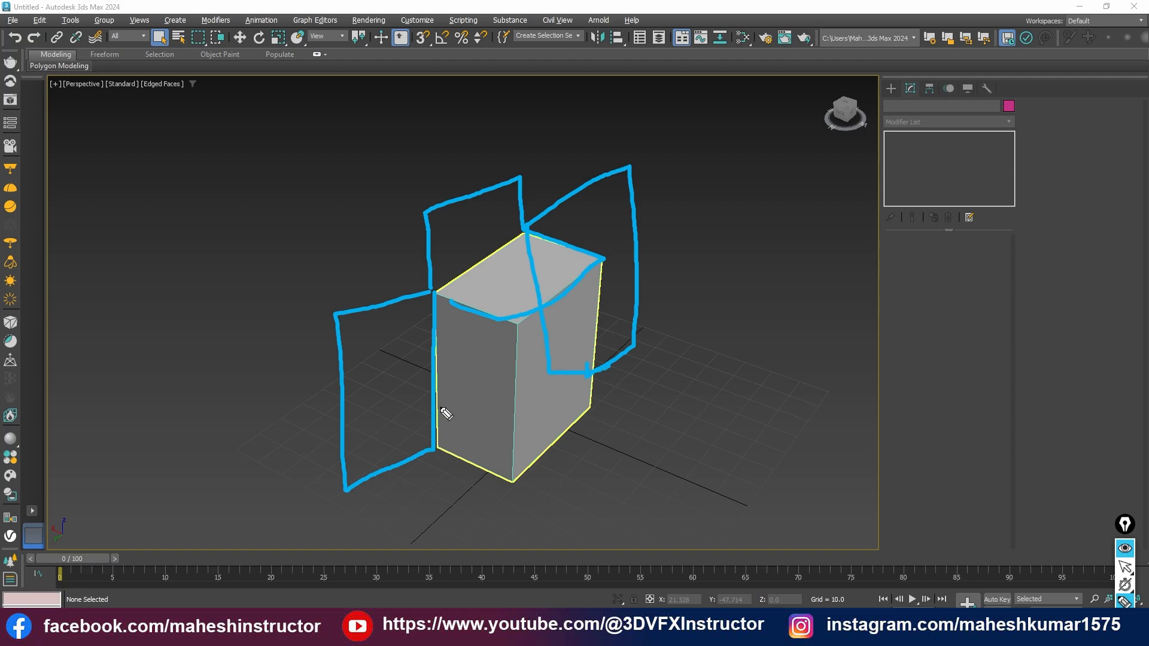
drag(433, 294, 524, 230)
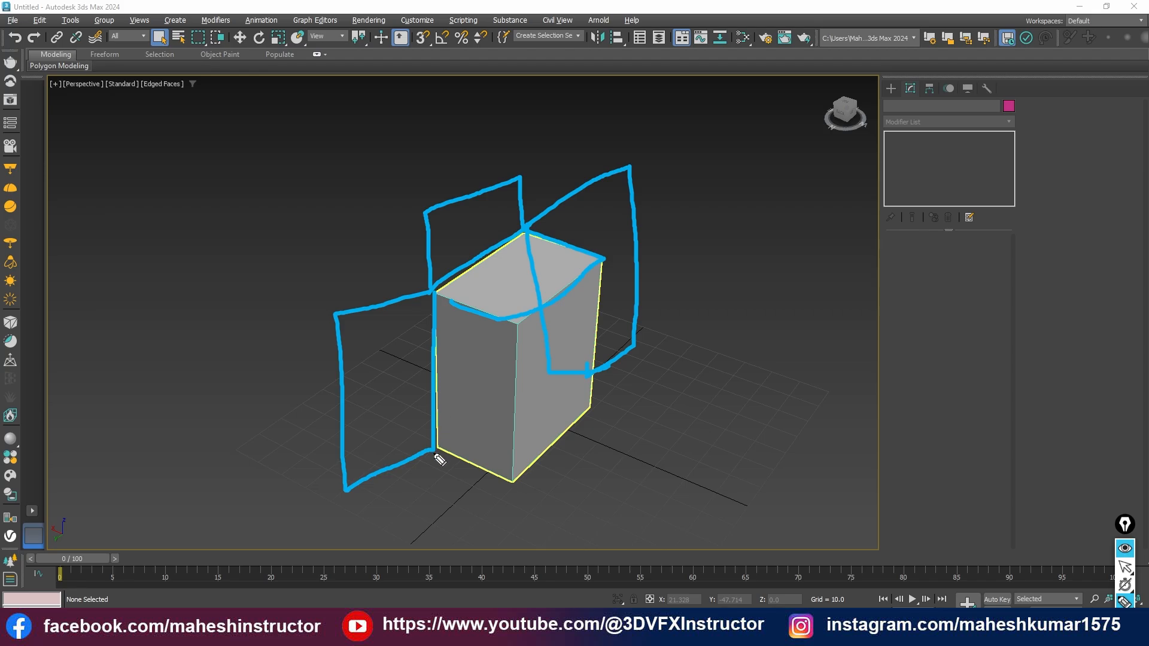
drag(437, 435, 569, 364)
drag(430, 444, 451, 543)
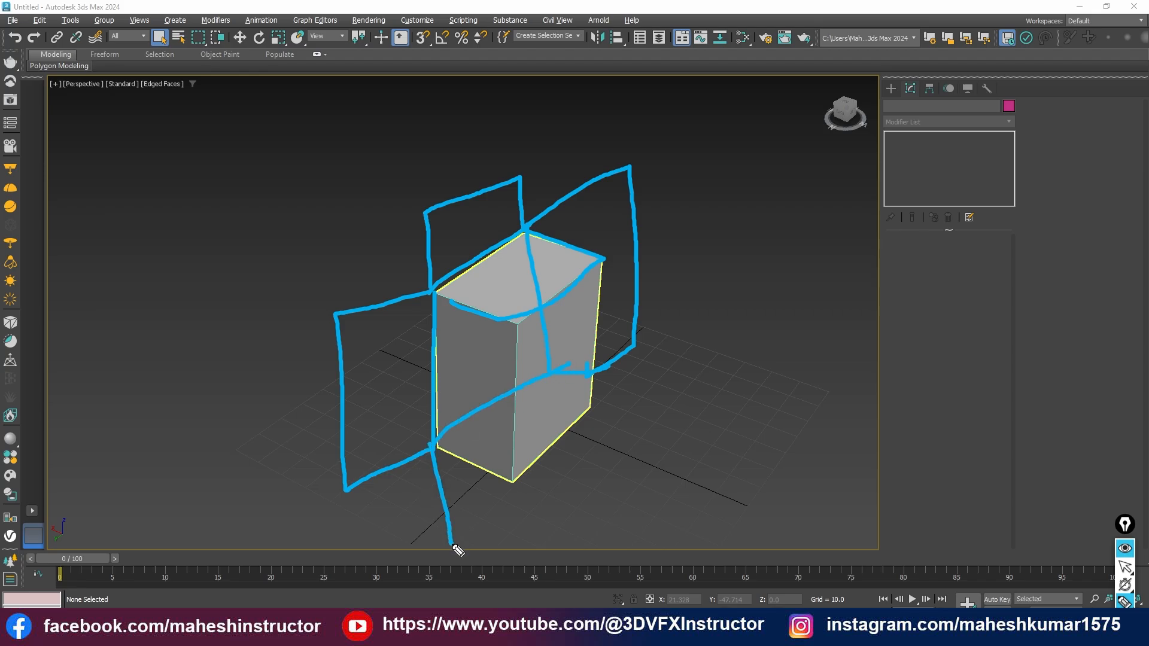
mouse_move(551, 382)
mouse_down()
mouse_move(555, 507)
mouse_move(449, 522)
mouse_up()
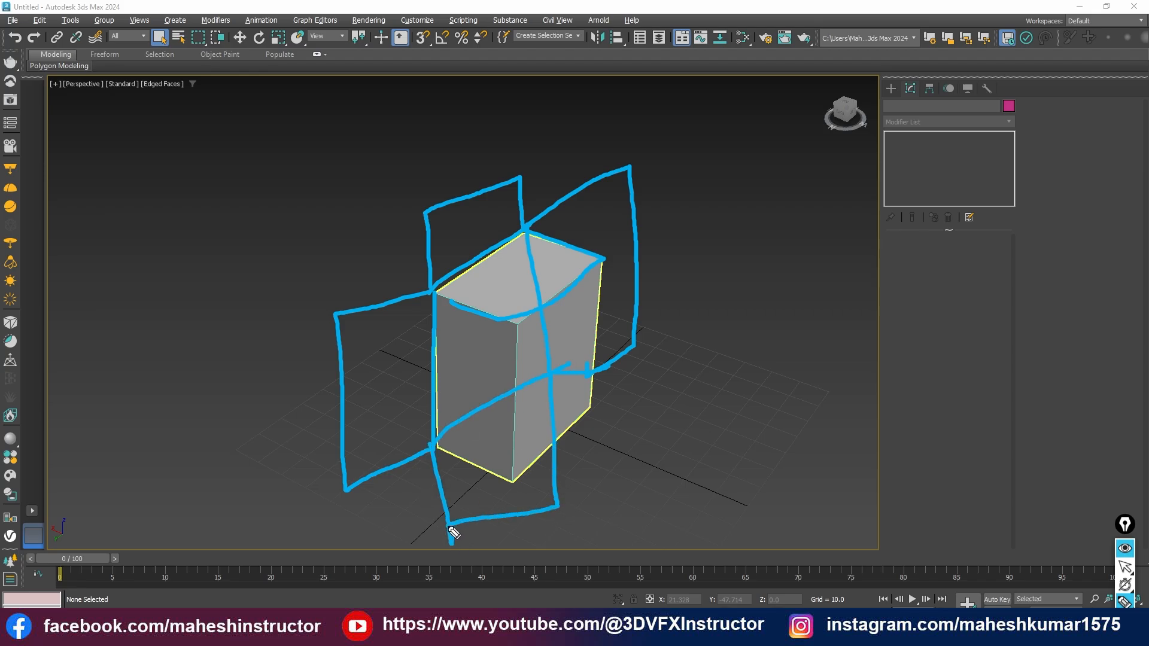
drag(440, 477, 547, 443)
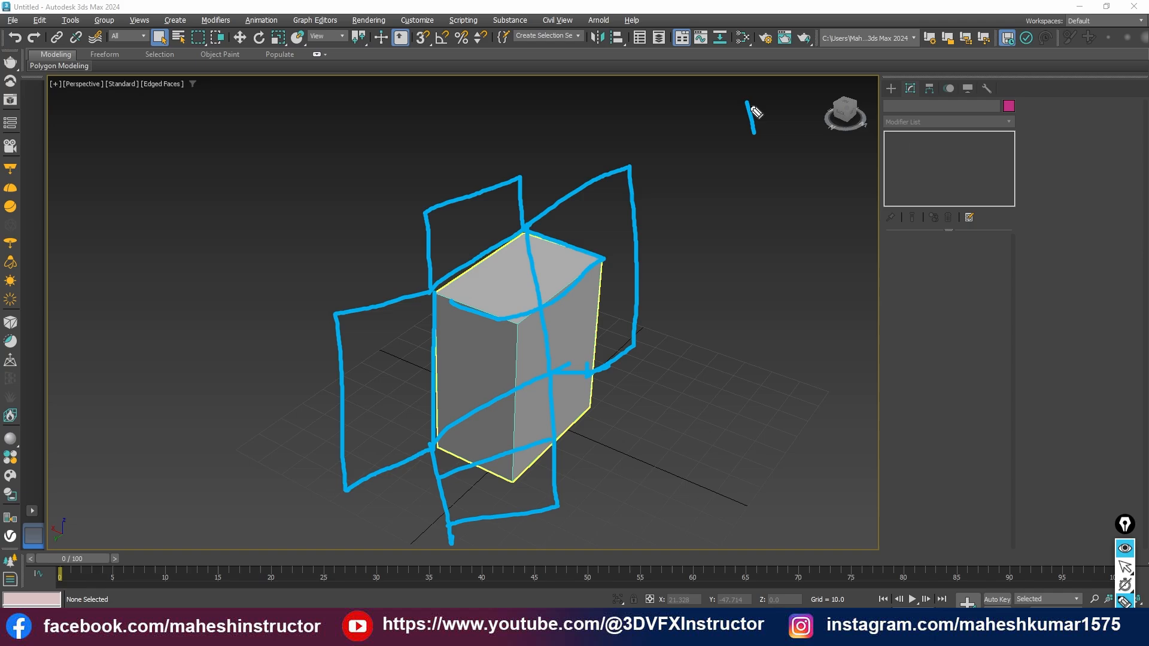
Undo the stray stroke and sketch the box's flat cross-shaped layout in empty viewport space beside the box.
key(ctrl+z)
mouse_move(738, 109)
mouse_down()
mouse_move(740, 151)
mouse_move(807, 147)
mouse_move(792, 112)
mouse_move(739, 110)
mouse_move(742, 150)
mouse_move(696, 154)
mouse_move(694, 165)
mouse_move(695, 217)
mouse_move(735, 216)
mouse_up()
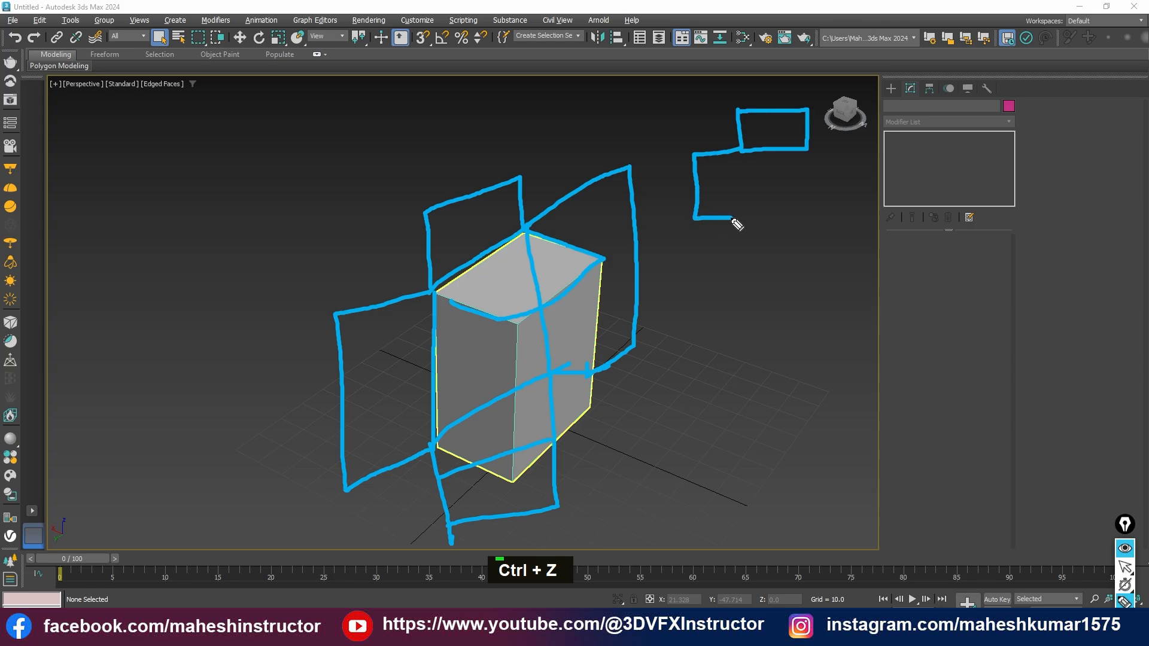
drag(745, 193, 734, 217)
mouse_move(806, 150)
mouse_down()
mouse_move(803, 208)
mouse_move(821, 146)
mouse_move(847, 149)
mouse_move(849, 215)
mouse_move(805, 210)
mouse_up()
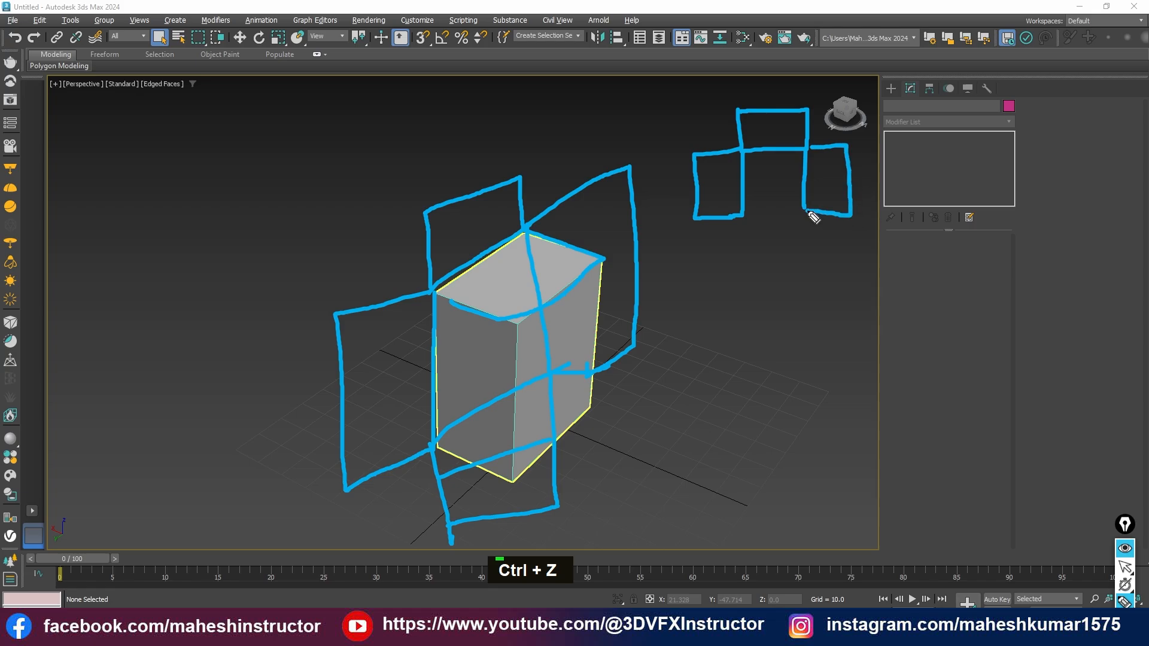
mouse_move(736, 216)
mouse_down()
mouse_move(746, 260)
mouse_move(774, 262)
mouse_move(793, 258)
mouse_move(781, 208)
mouse_move(801, 207)
mouse_move(806, 257)
mouse_move(748, 272)
mouse_move(748, 315)
mouse_move(800, 313)
mouse_up()
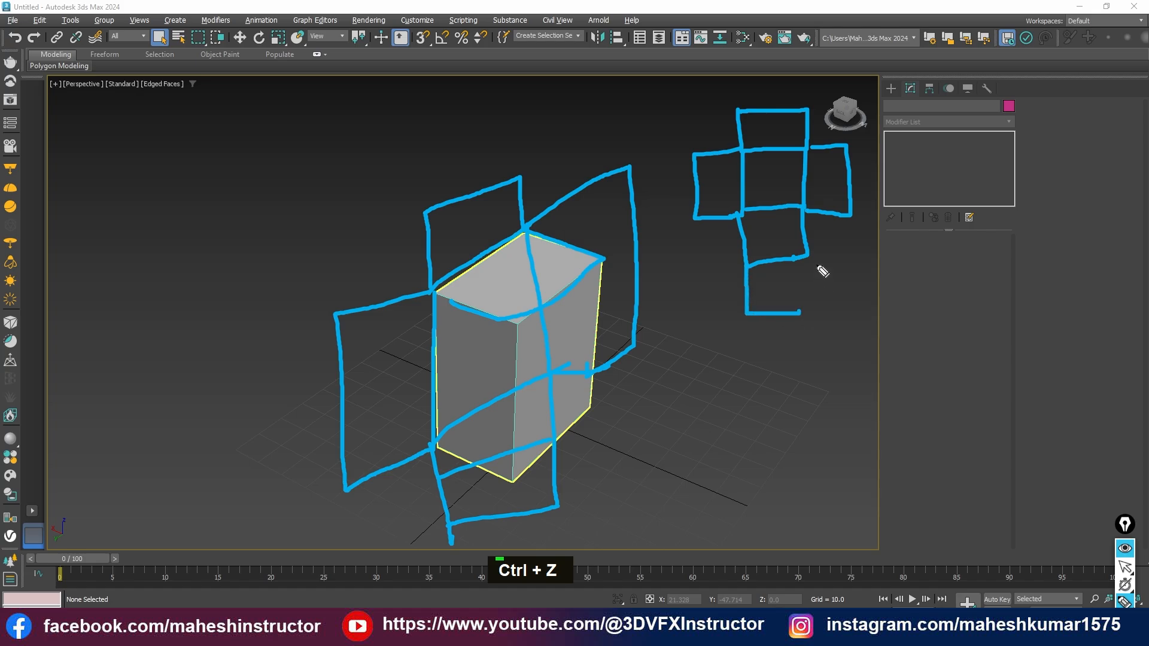
mouse_move(808, 258)
mouse_down()
mouse_move(810, 306)
mouse_move(798, 313)
mouse_up()
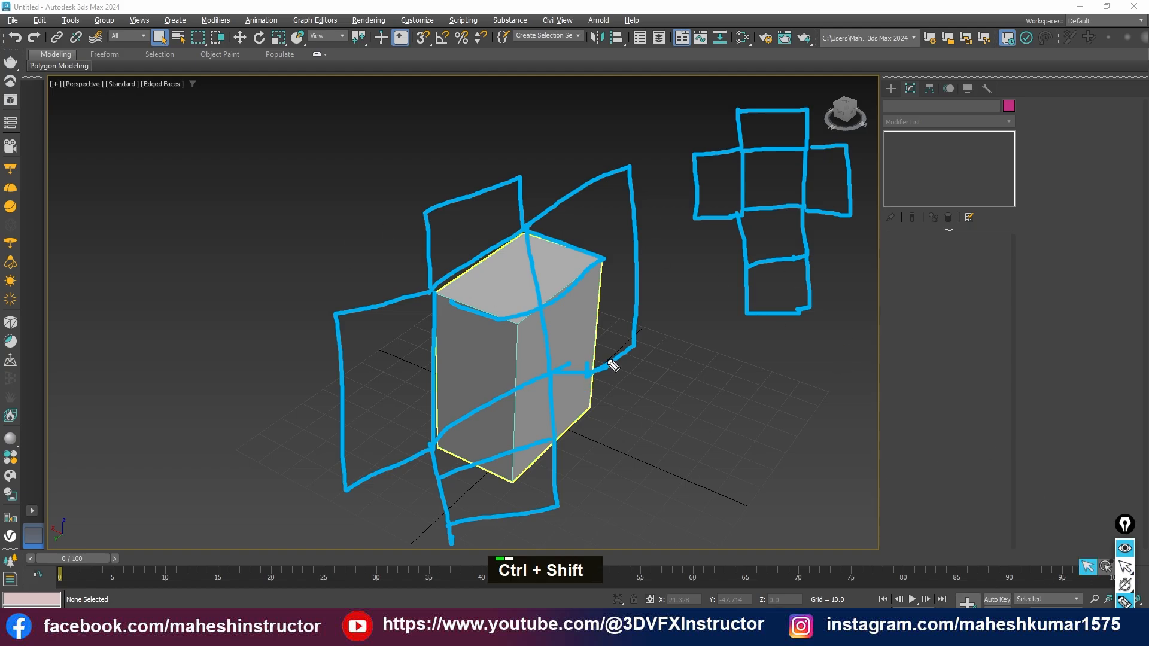
Erase all the drawn annotations from the viewport and close Epic Pen.
key(ctrl+shift+5)
click(527, 230)
double_click(527, 230)
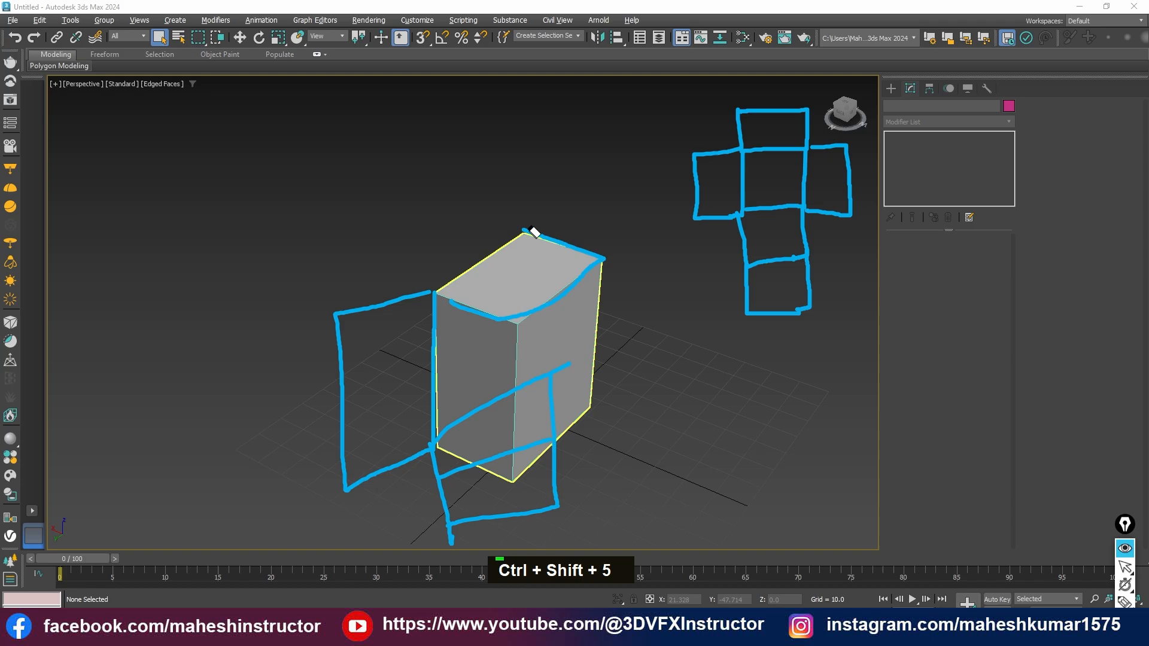
click(441, 313)
click(1123, 551)
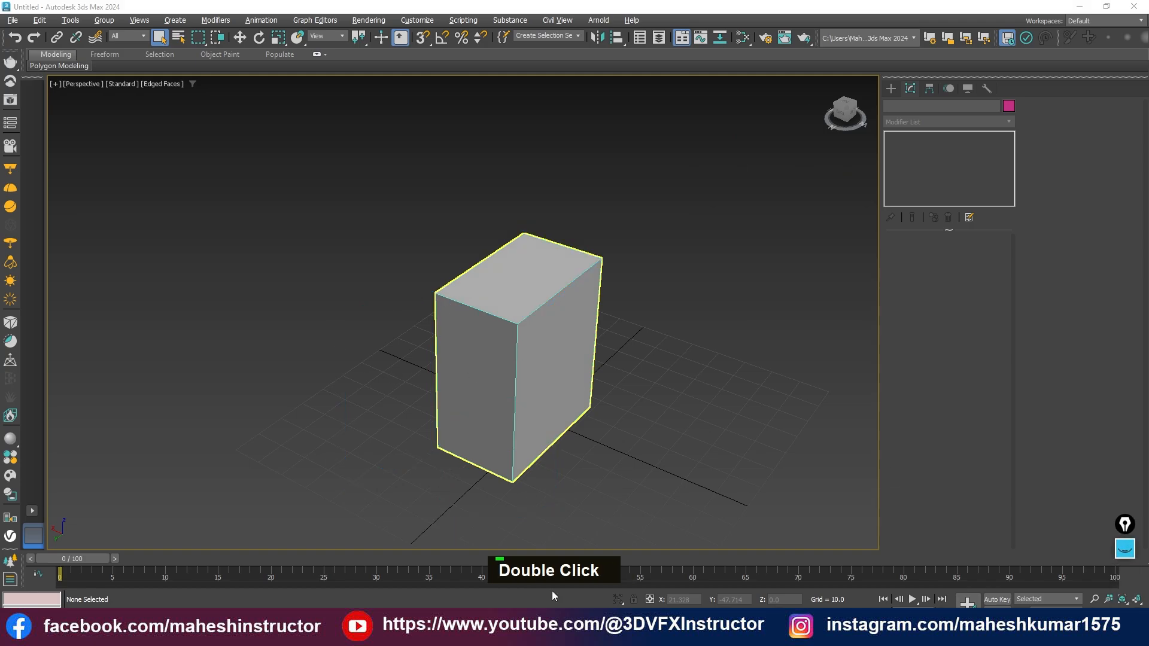
right_click(1125, 525)
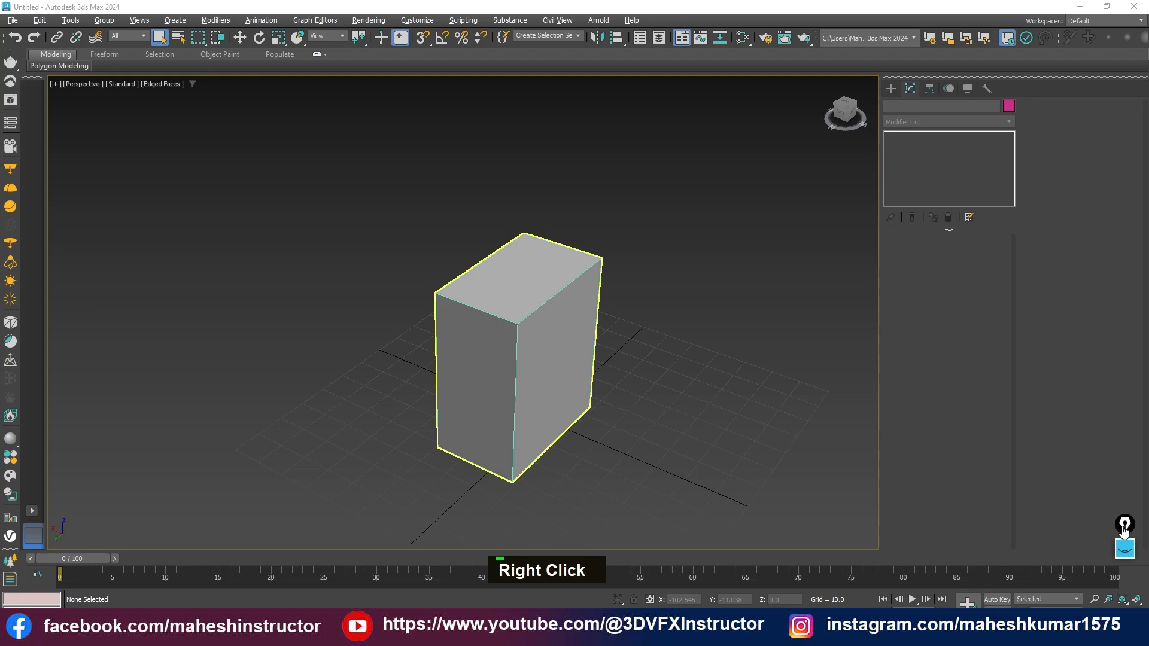
mouse_move(1123, 527)
mouse_down()
mouse_move(1127, 573)
mouse_move(1084, 563)
mouse_up()
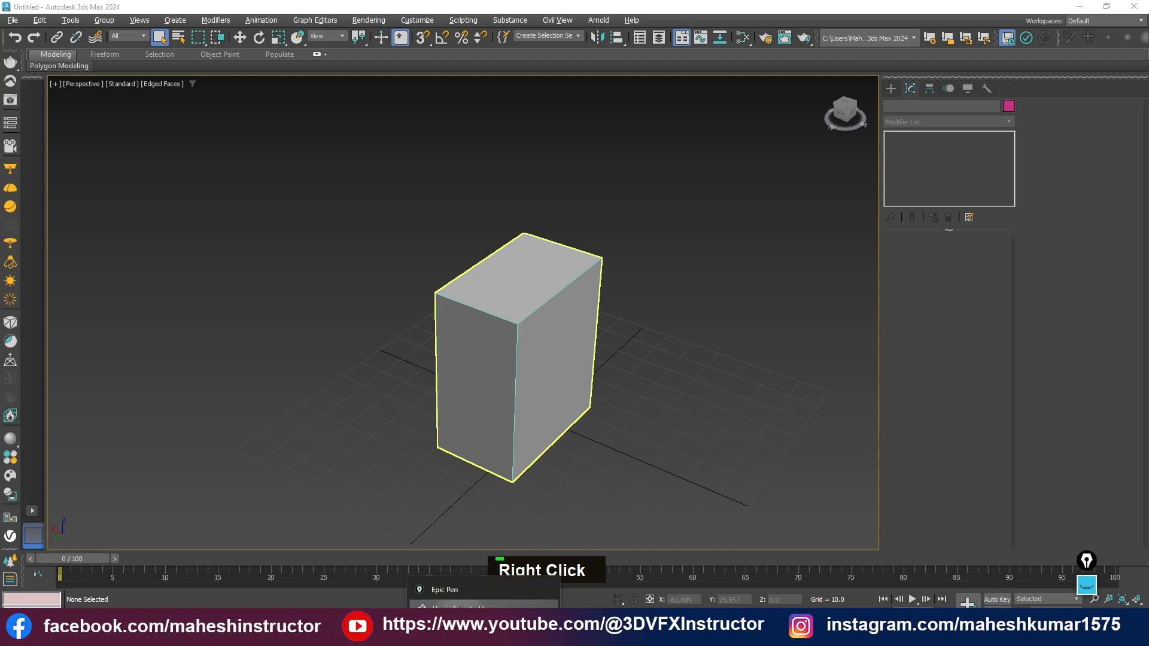
drag(1086, 560, 889, 560)
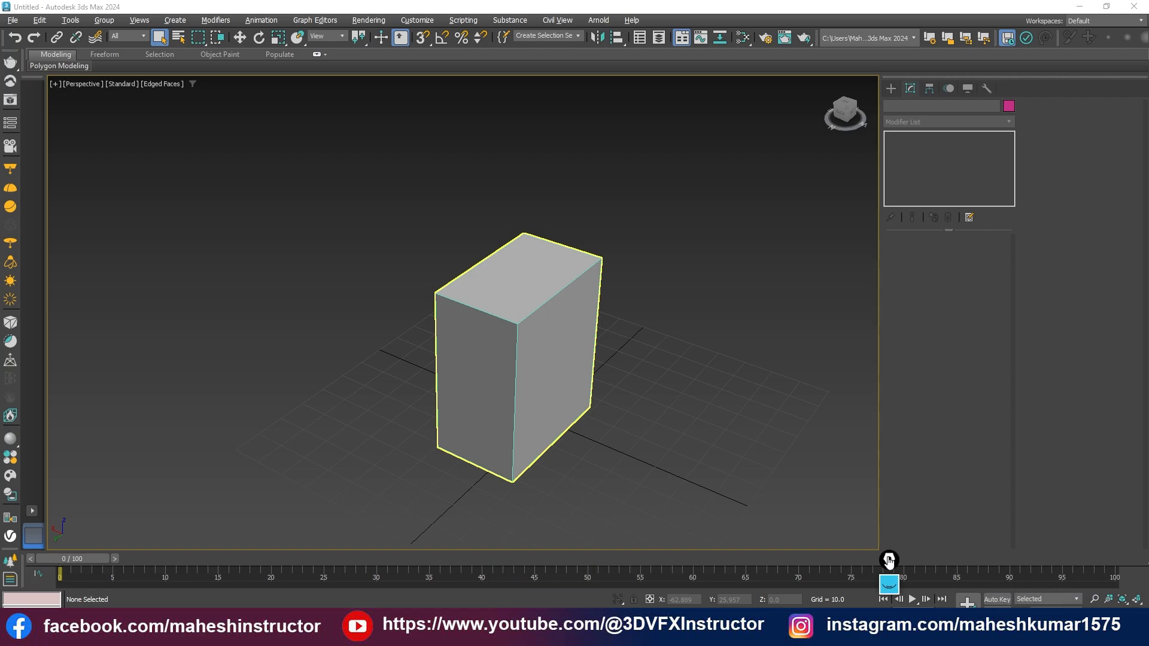
key(alt+F4)
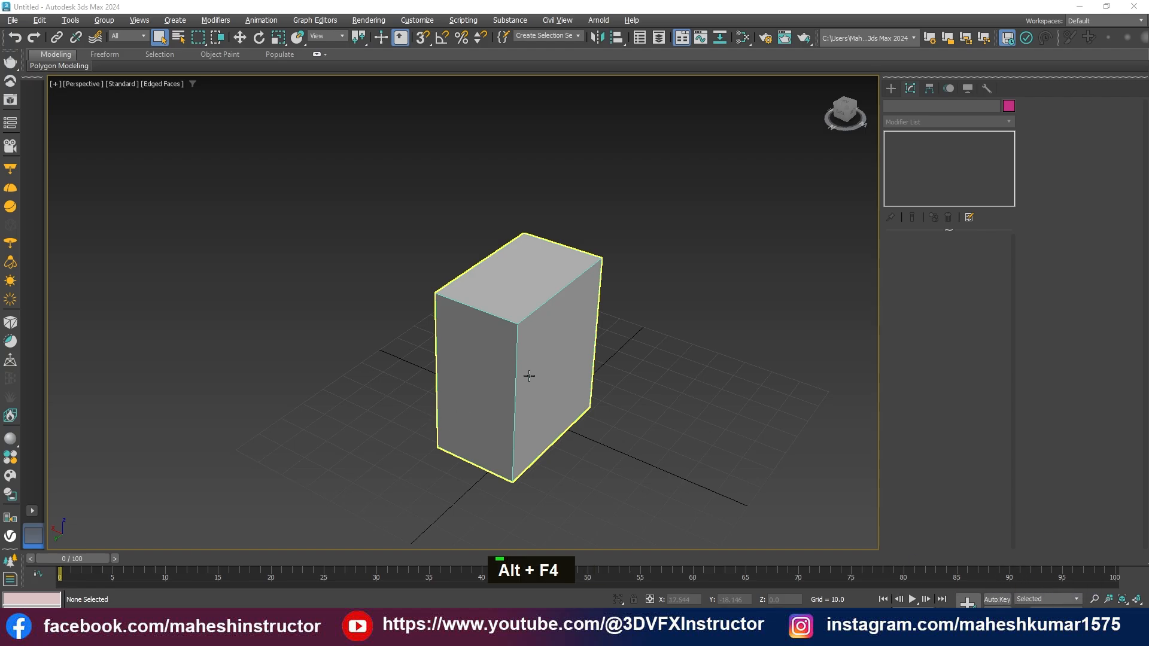
Select the box and add an Unwrap UVW modifier above Editable Poly.
key(w)
click(559, 367)
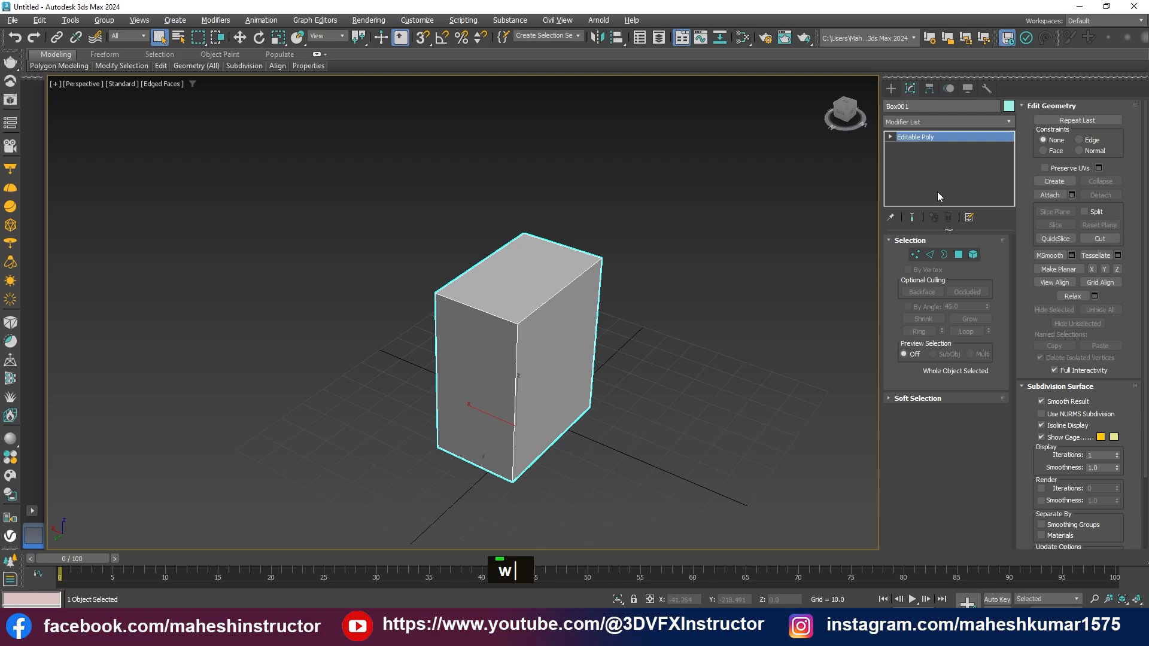
click(906, 123)
text(u)
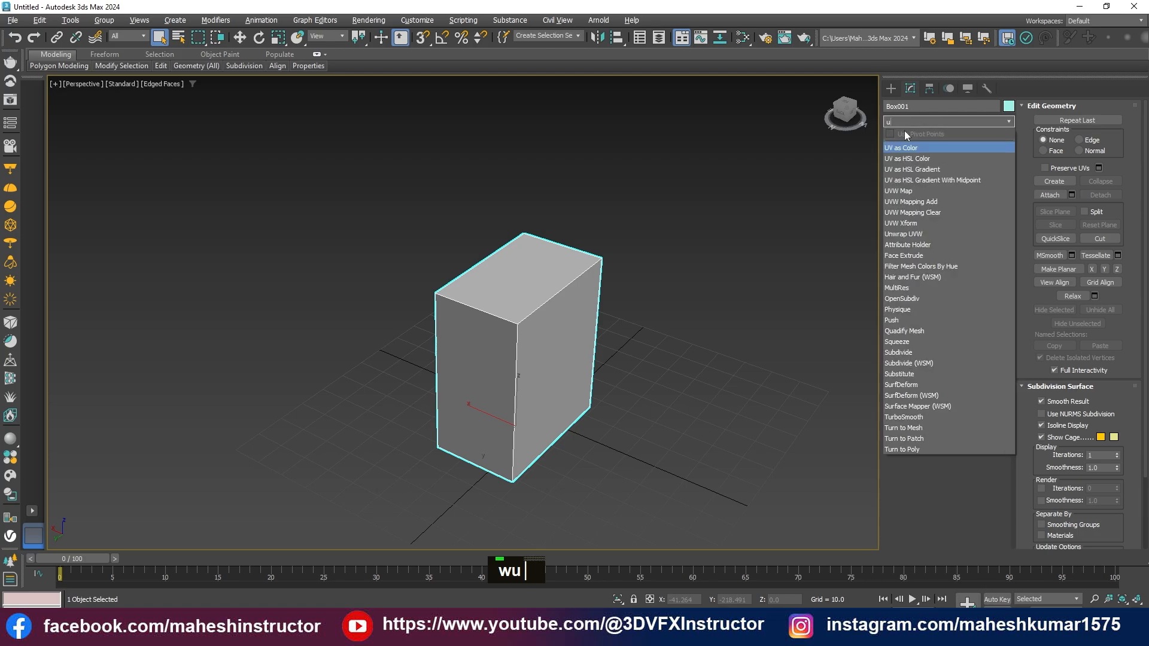
text(n)
click(905, 146)
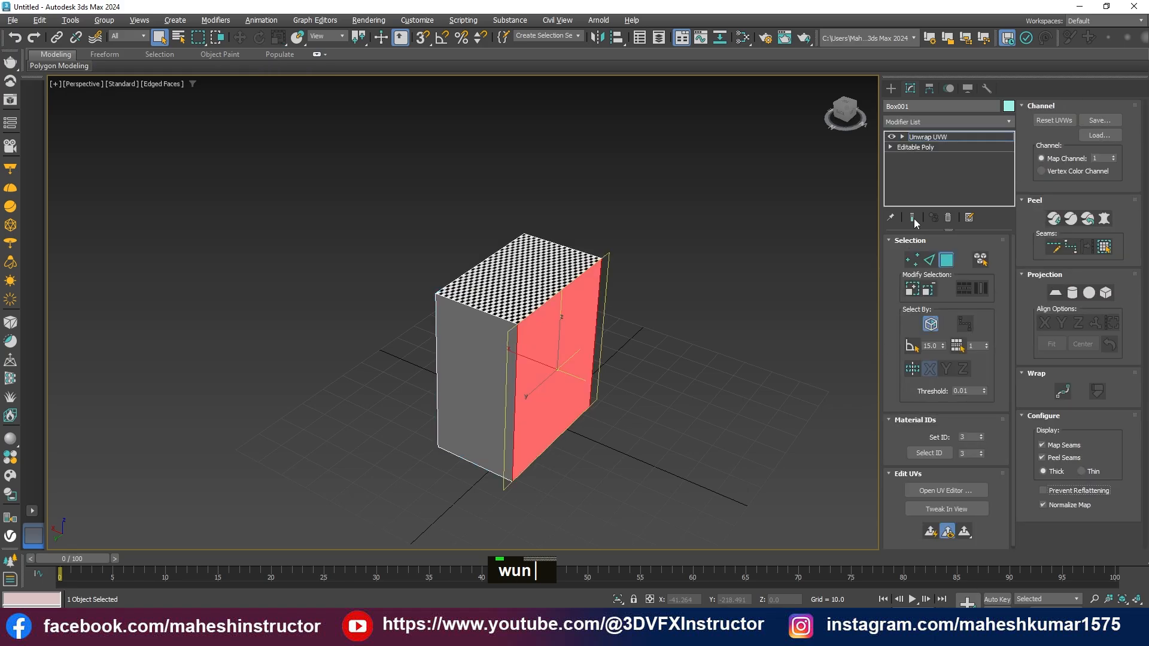
Leave the polygon sub-object level of the box's Unwrap UVW modifier.
alt+middle_drag(754, 367, 728, 357)
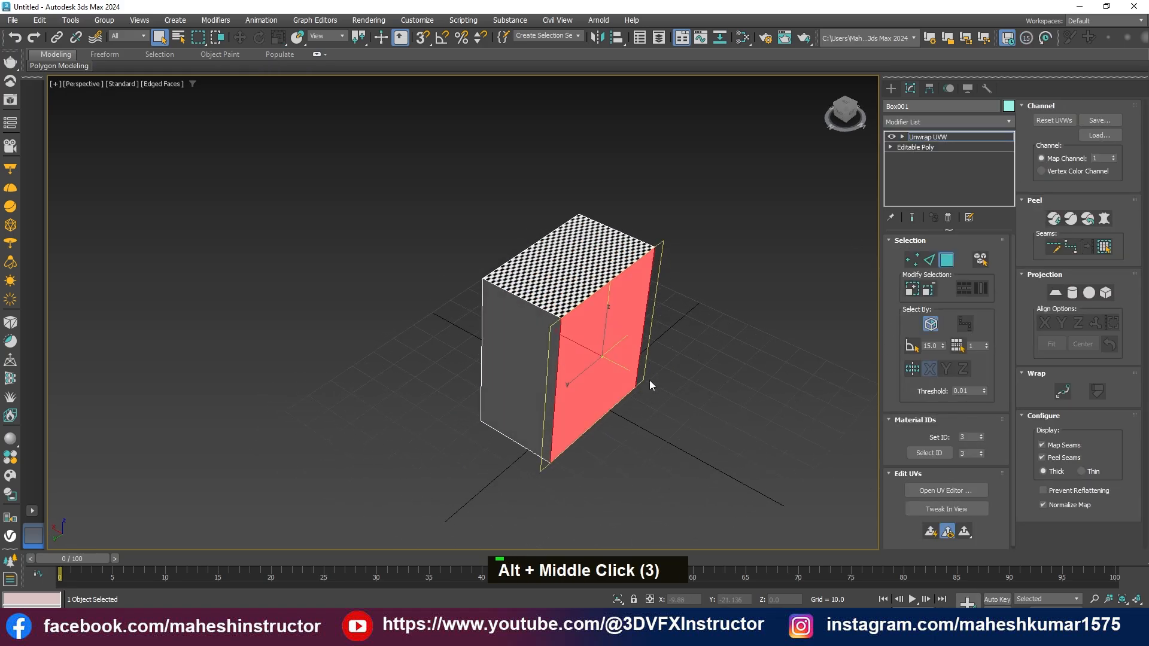
right_click(923, 142)
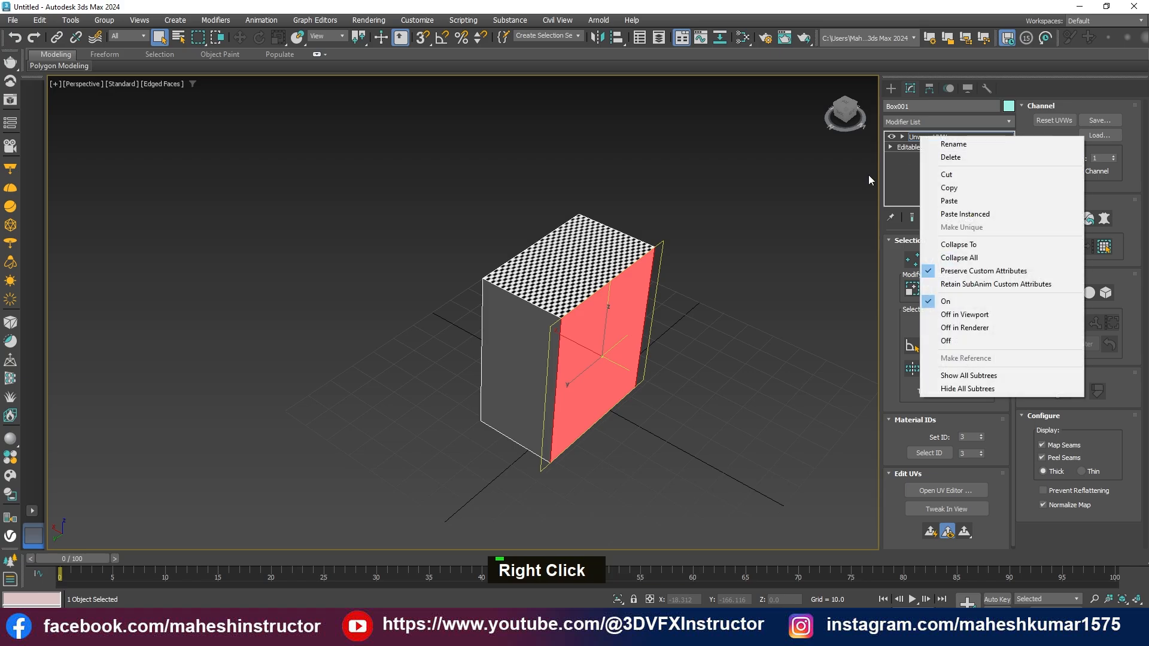
click(912, 137)
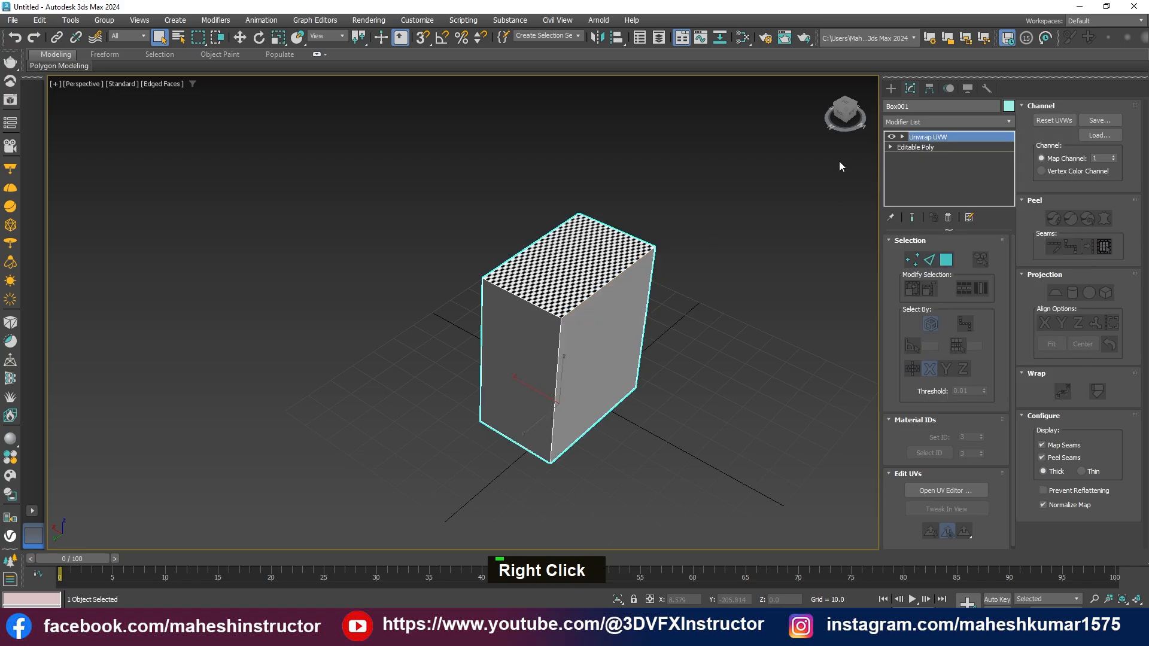
At edge level, select three connected edges around the box's top face, leaving one long edge unselected.
key(2)
click(560, 333)
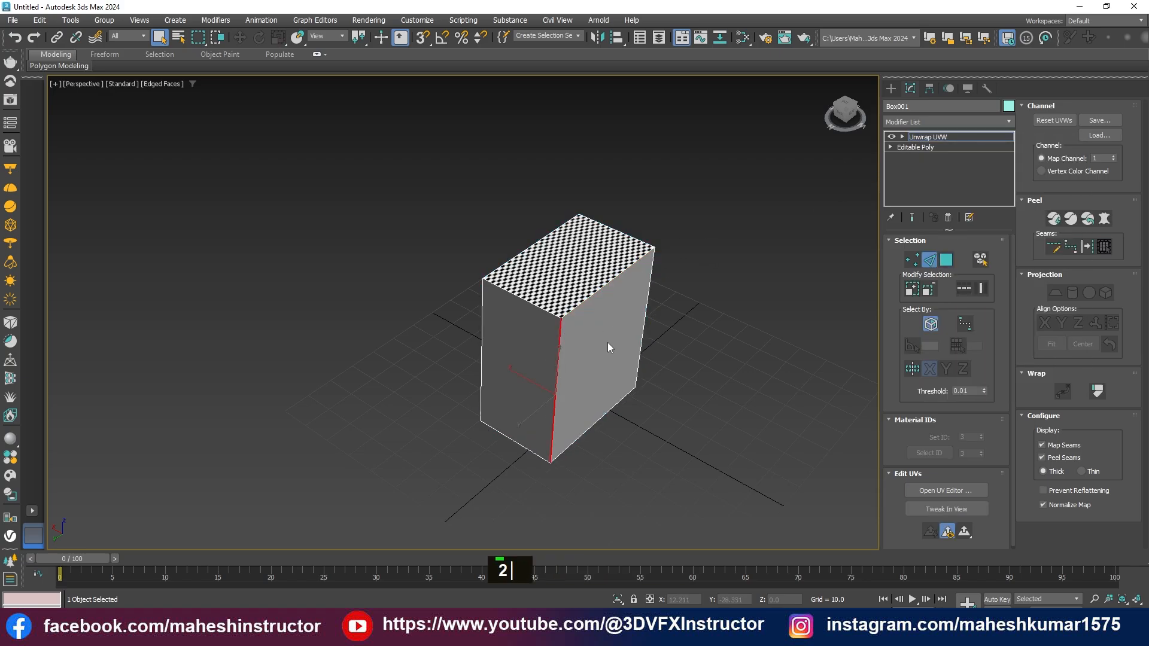
alt+middle_drag(608, 342, 576, 325)
scroll(567, 322, up, 2)
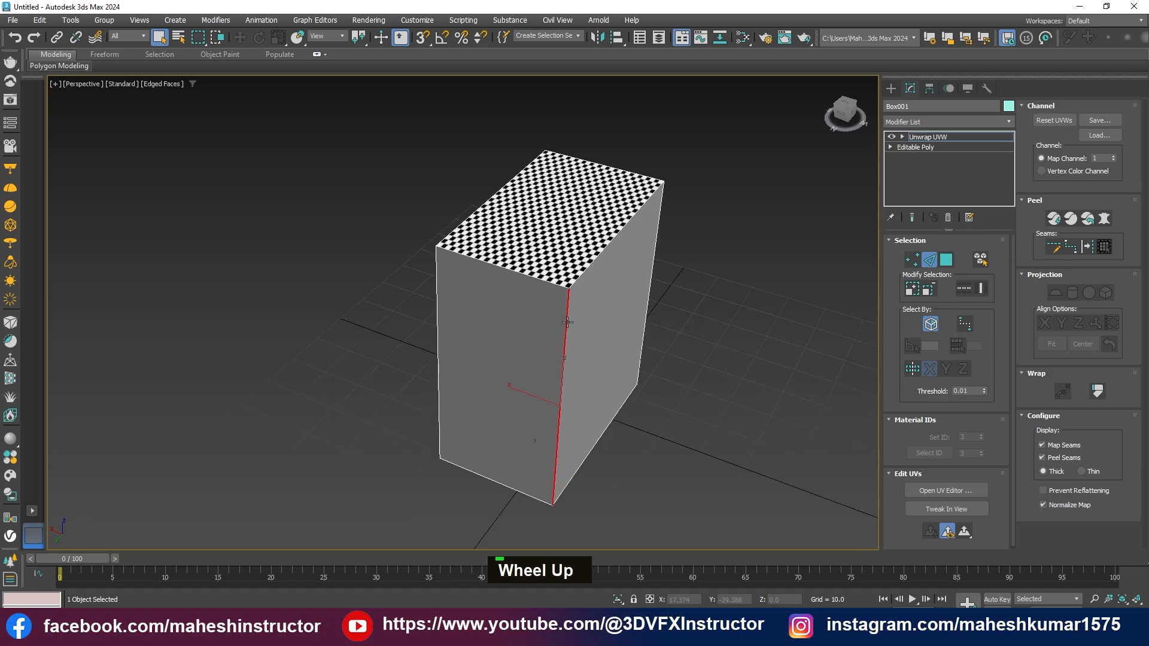
click(490, 264)
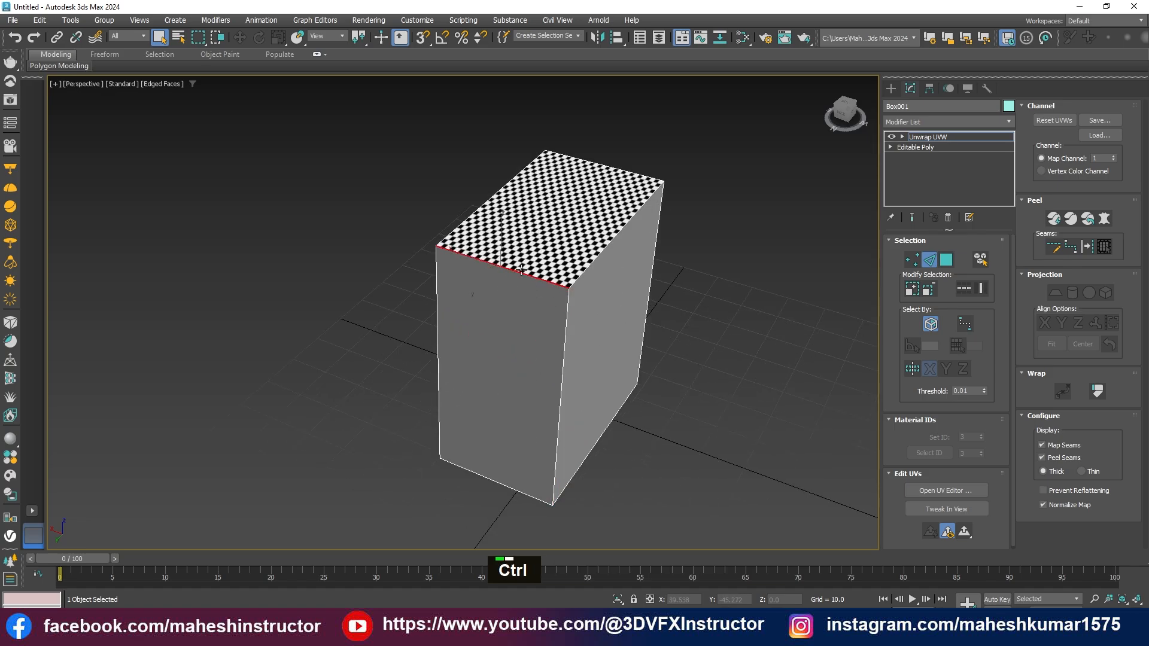
ctrl+click(613, 237)
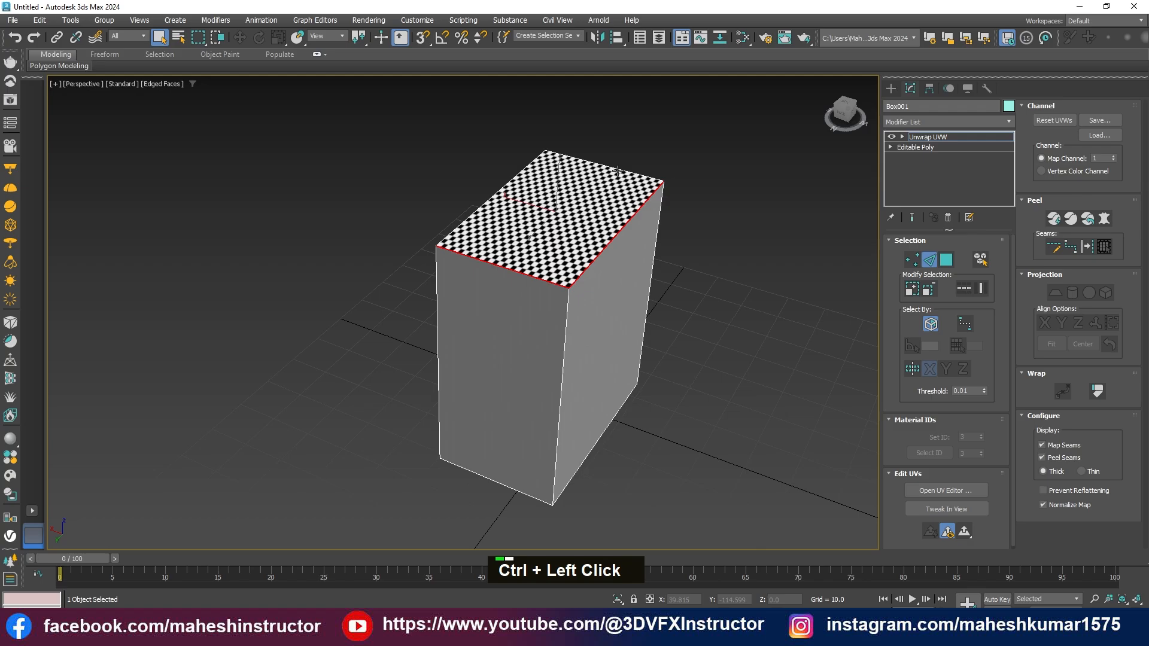
ctrl+click(615, 168)
Add the vertical edge at the rear end of the selected long top edge and the three matching bottom-face edges to the selection.
alt+middle_drag(646, 284, 474, 290)
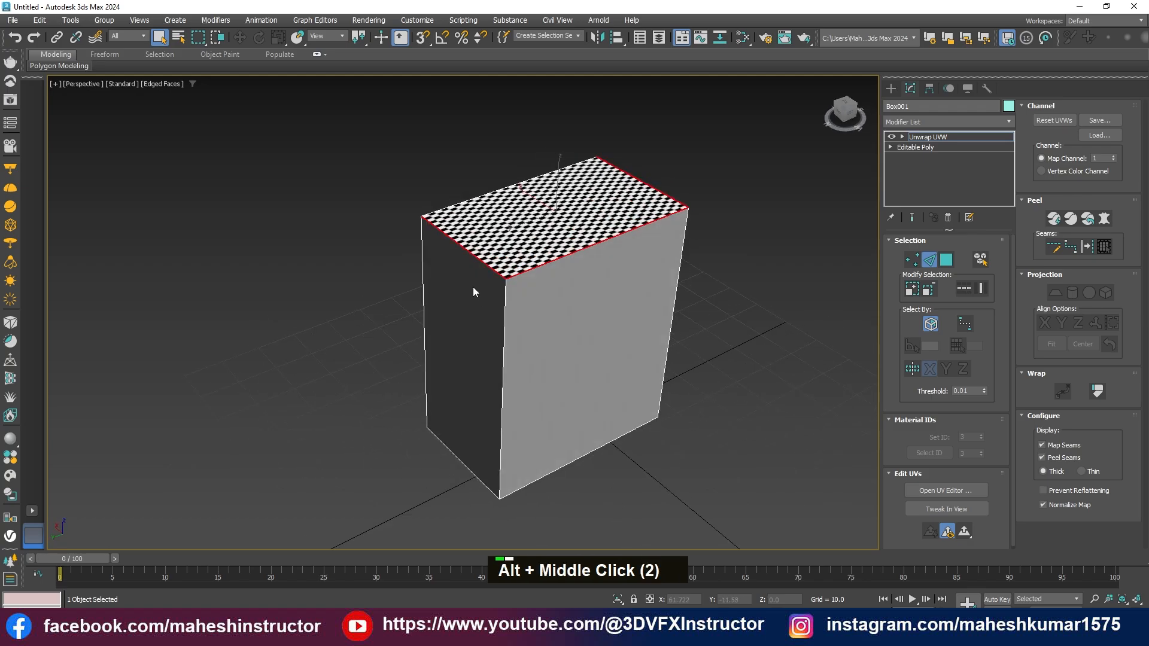
alt+middle_drag(547, 287, 563, 247)
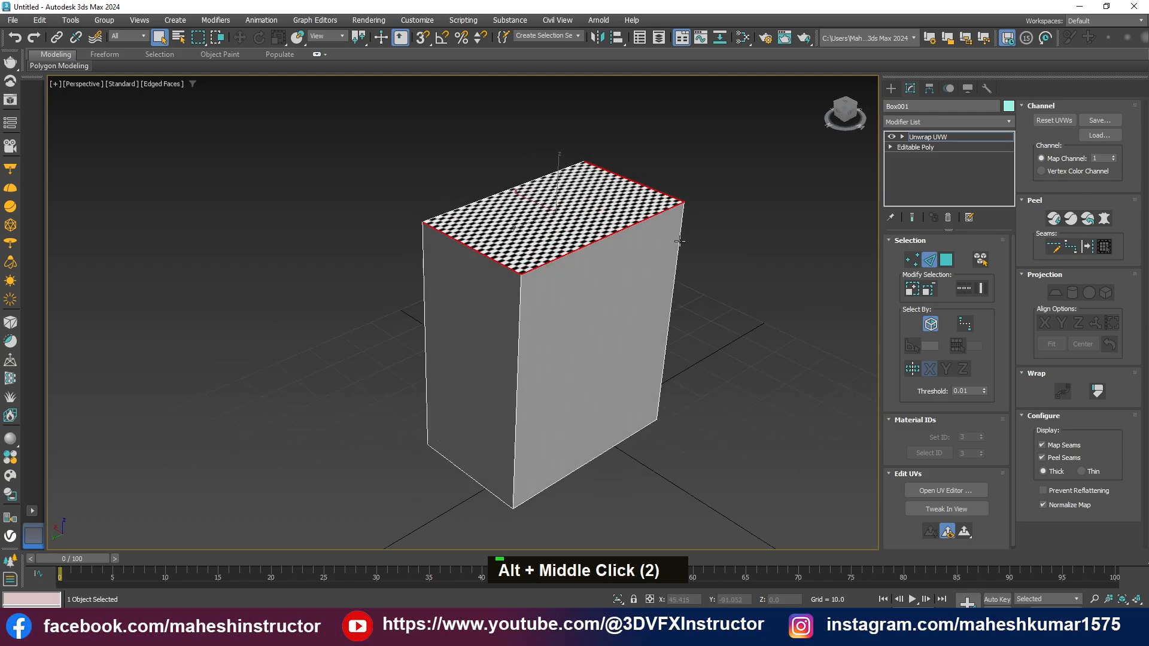
ctrl+click(679, 241)
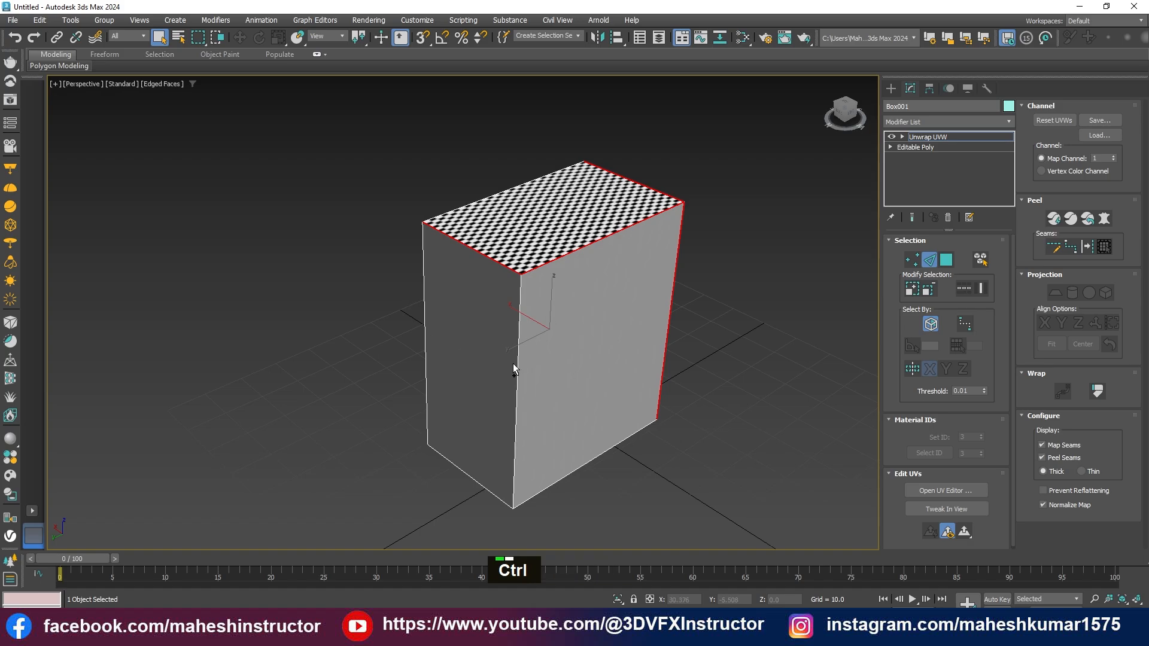
alt+middle_drag(662, 303, 574, 349)
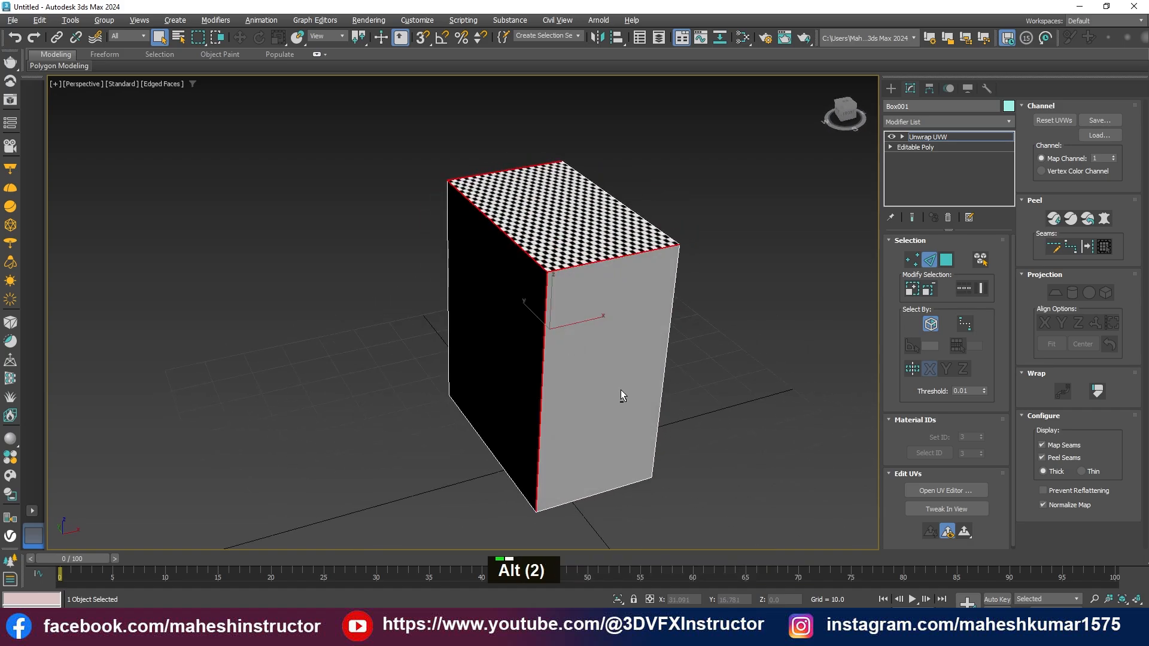
alt+middle_drag(622, 390, 666, 376)
ctrl+click(543, 417)
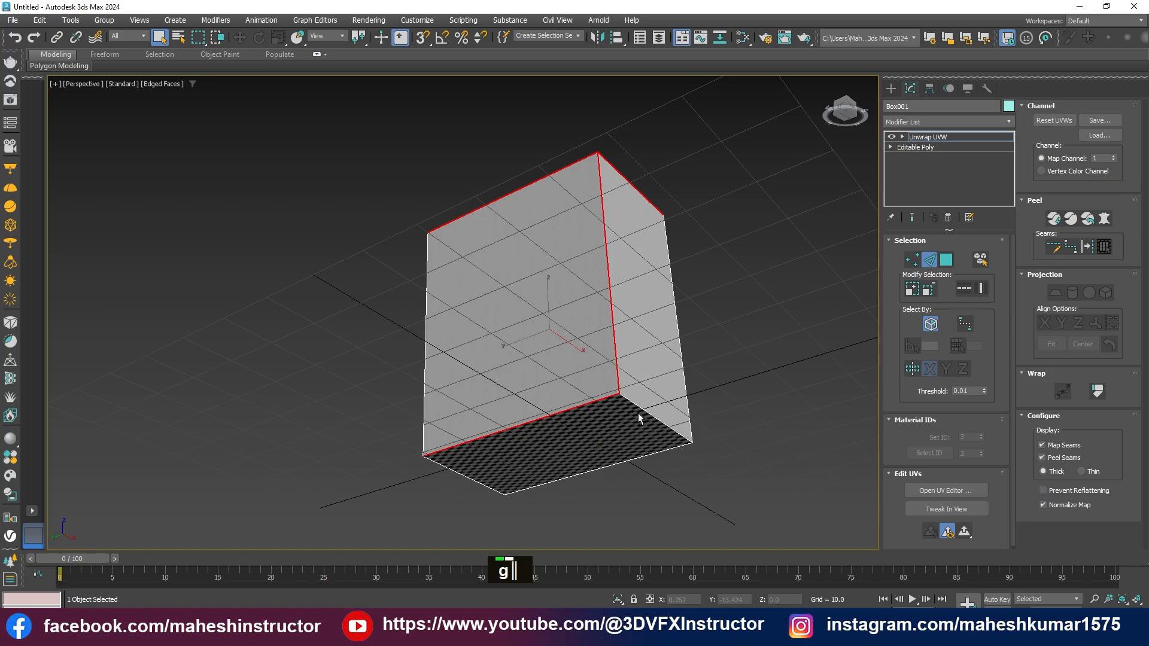
ctrl+click(632, 409)
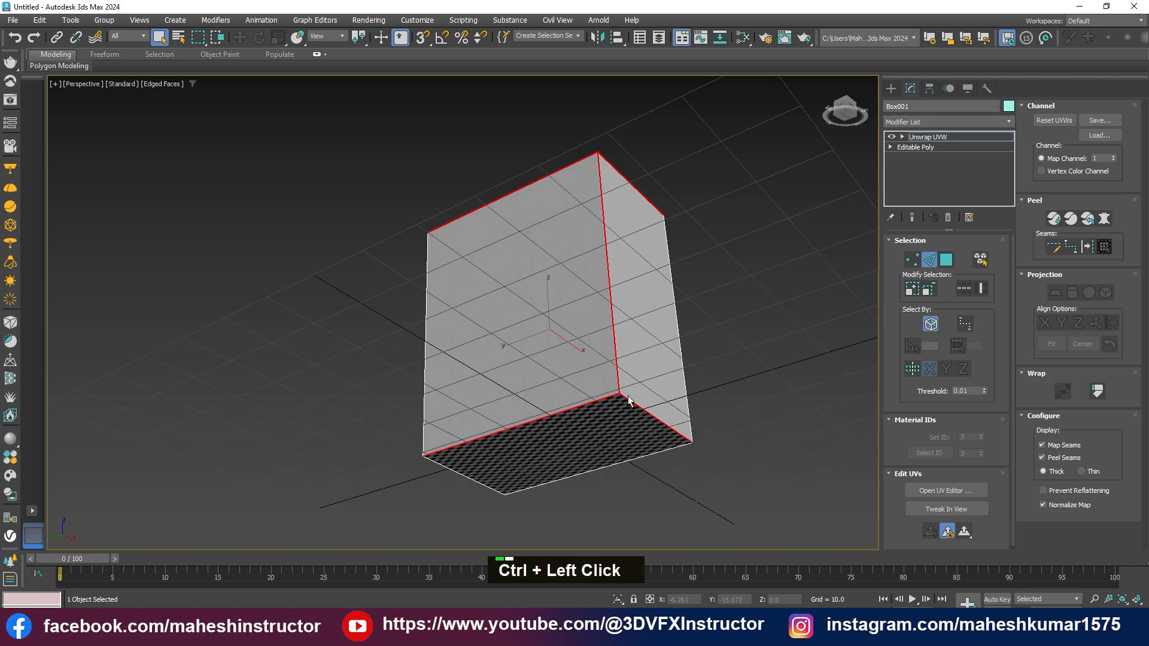
ctrl+click(461, 474)
Convert the selected box edges to peel seams.
alt+middle_drag(543, 454, 662, 312)
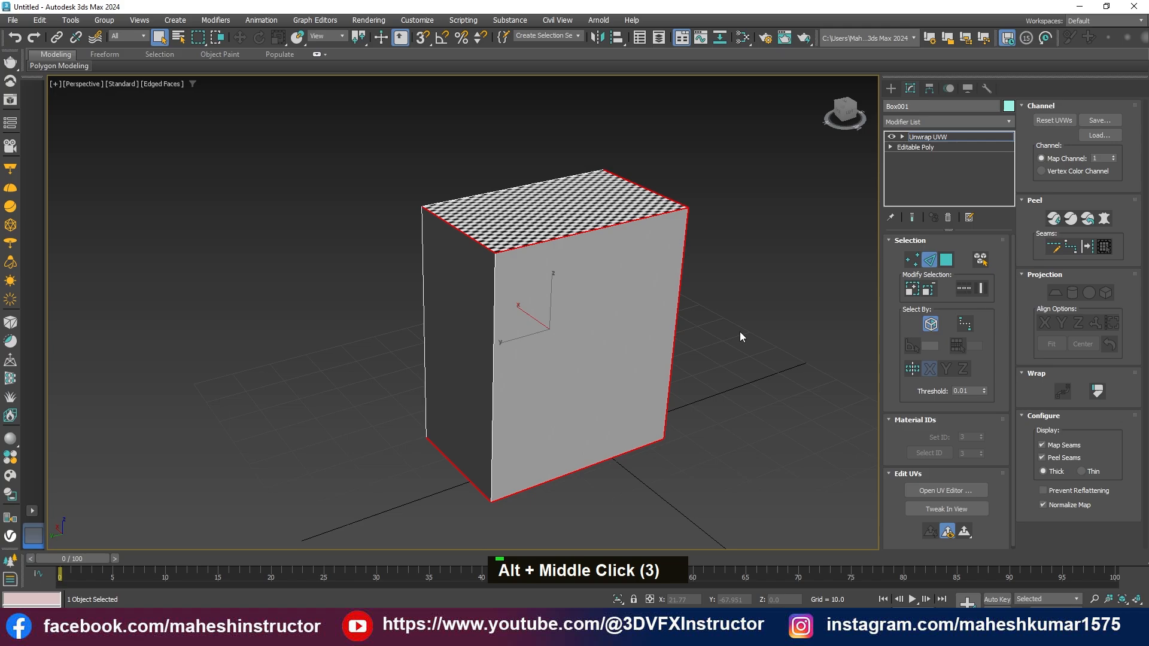
middle_drag(741, 333, 625, 333)
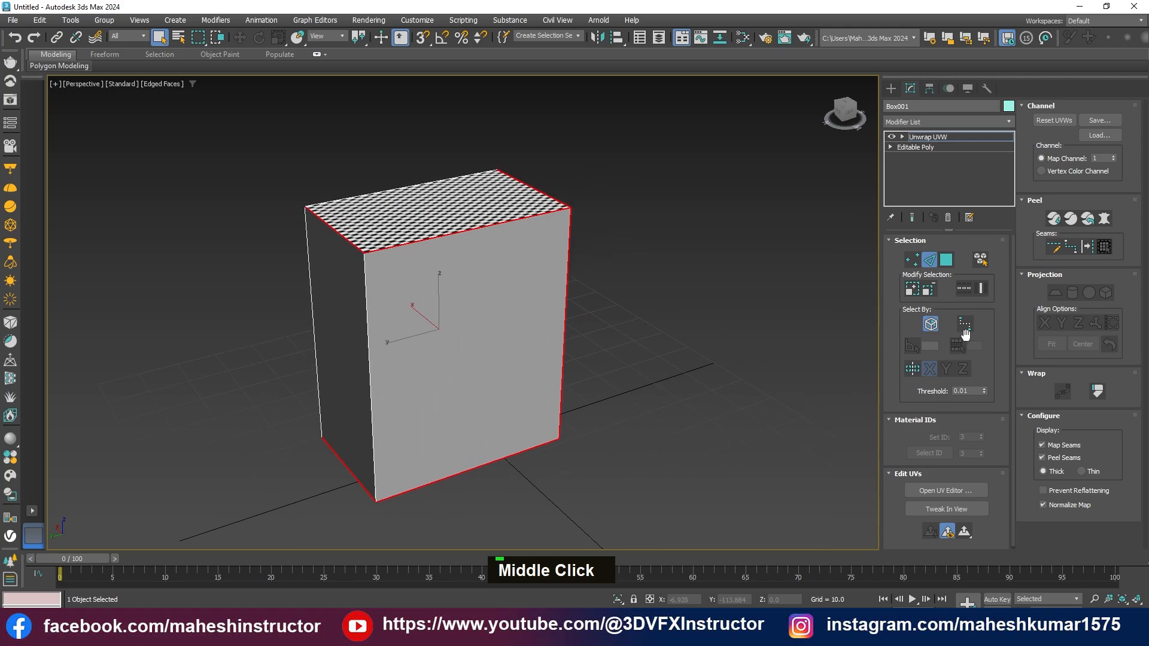
click(1087, 247)
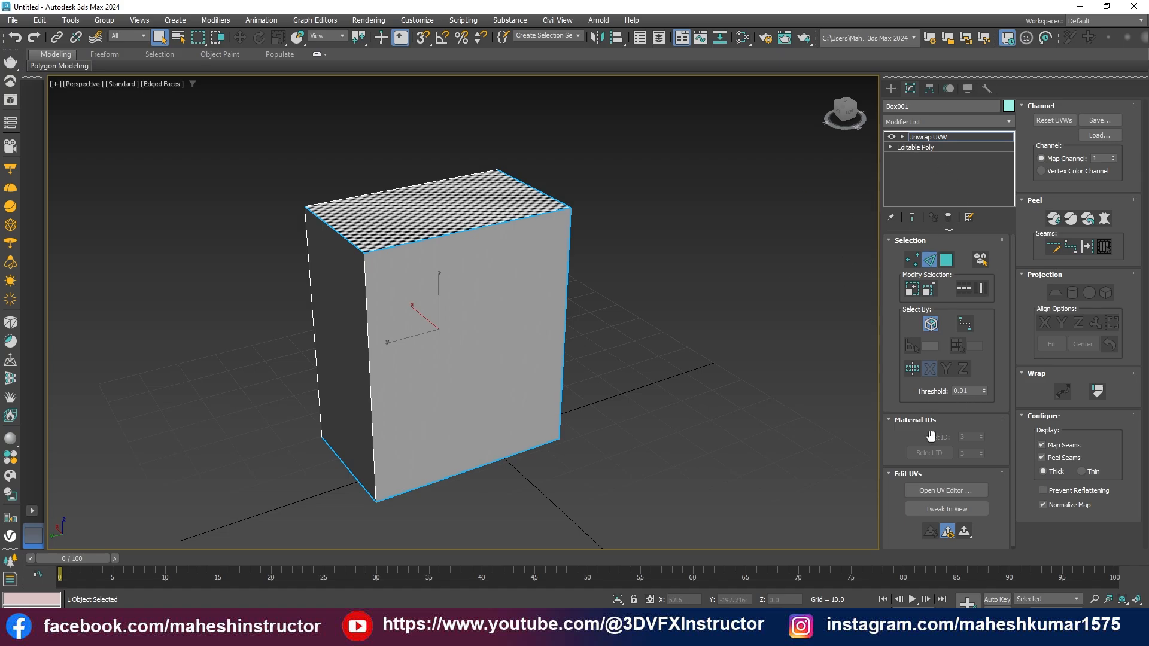
Open the UV Editor and arrange its window beside the box so both are in view.
click(945, 491)
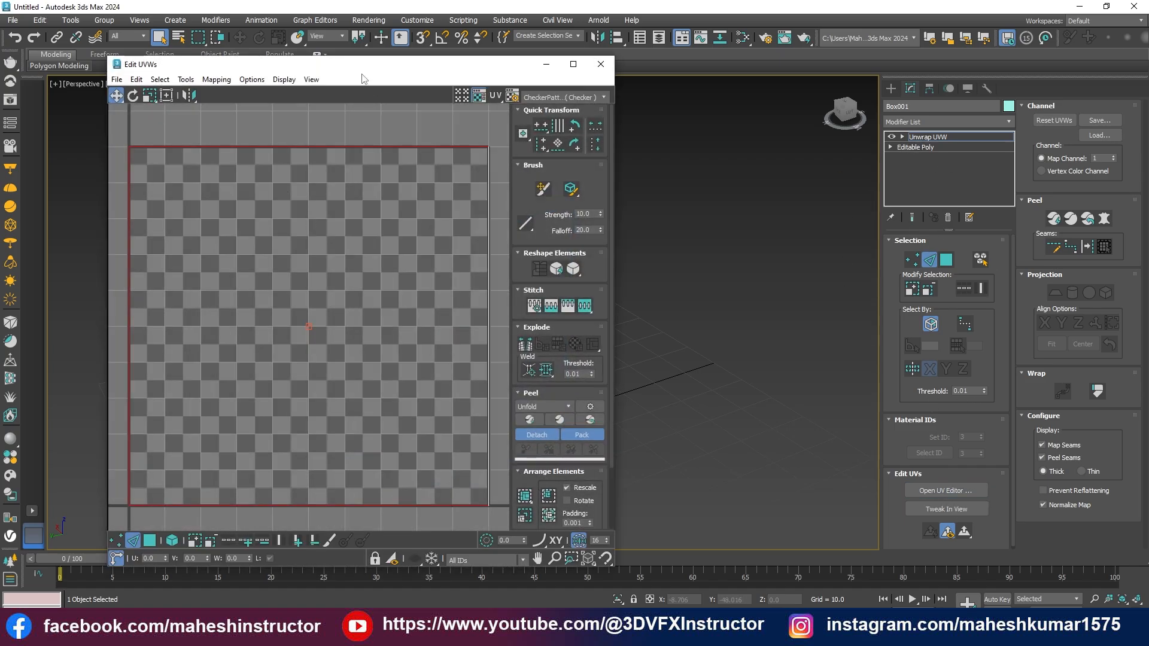
drag(362, 75, 221, 118)
alt+middle_drag(551, 267, 778, 269)
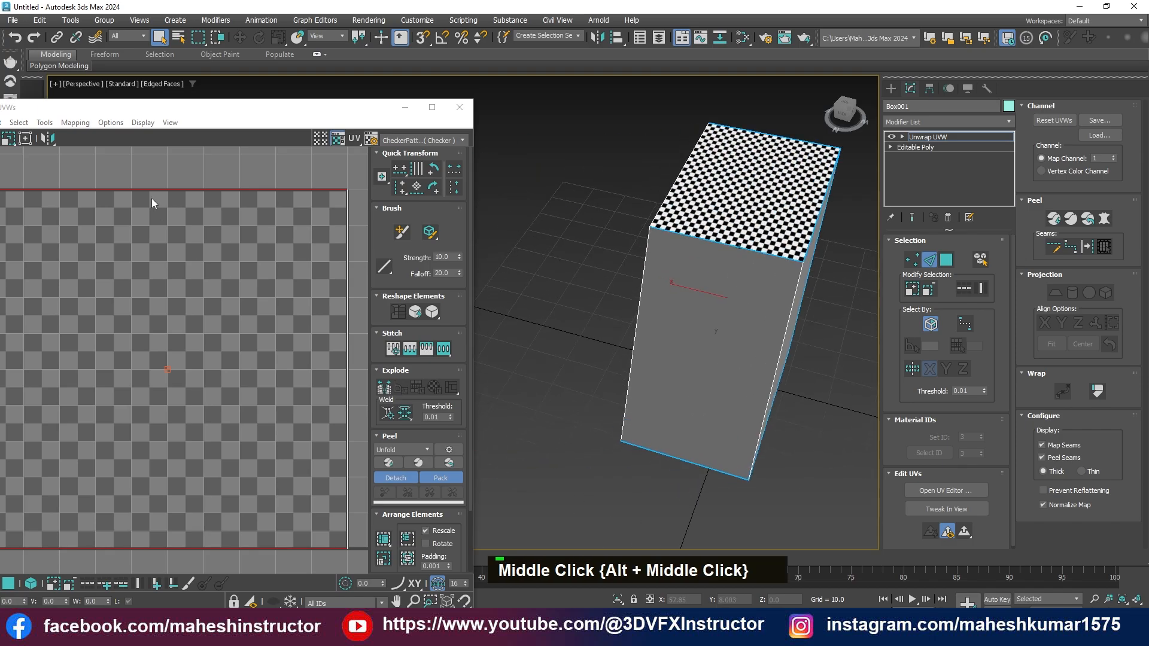
scroll(152, 203, down, 5)
drag(210, 108, 311, 93)
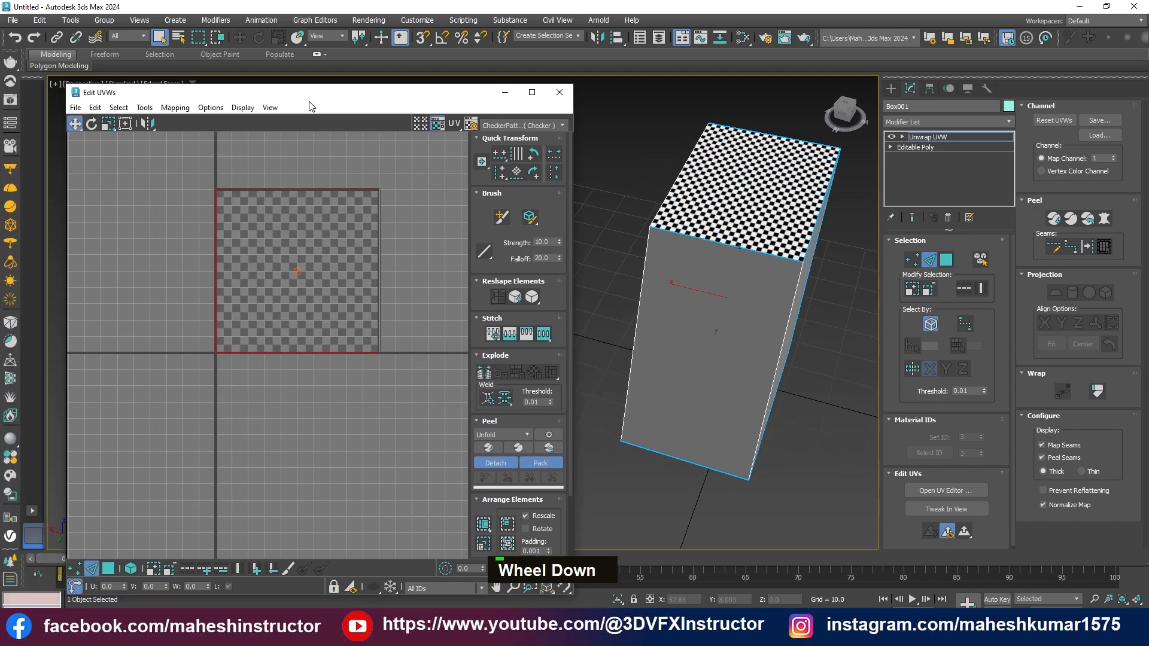
Select all of the box's polygons in the UV Editor and flatten them along the seams with Quick Peel.
click(104, 568)
key(ctrl+a)
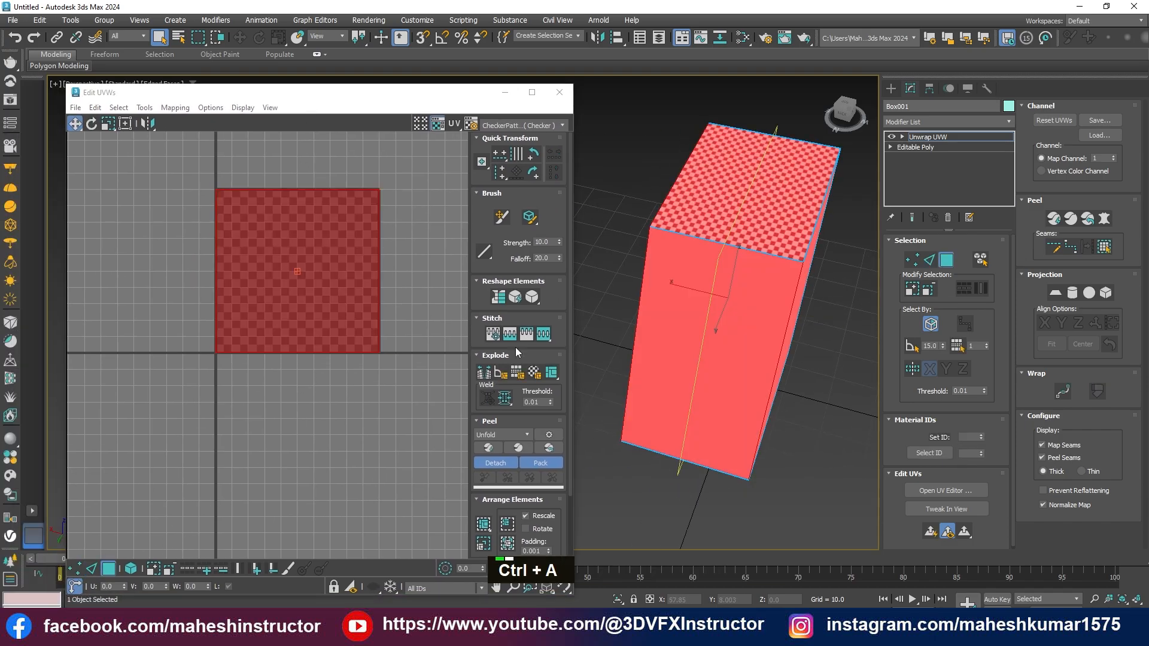
click(487, 447)
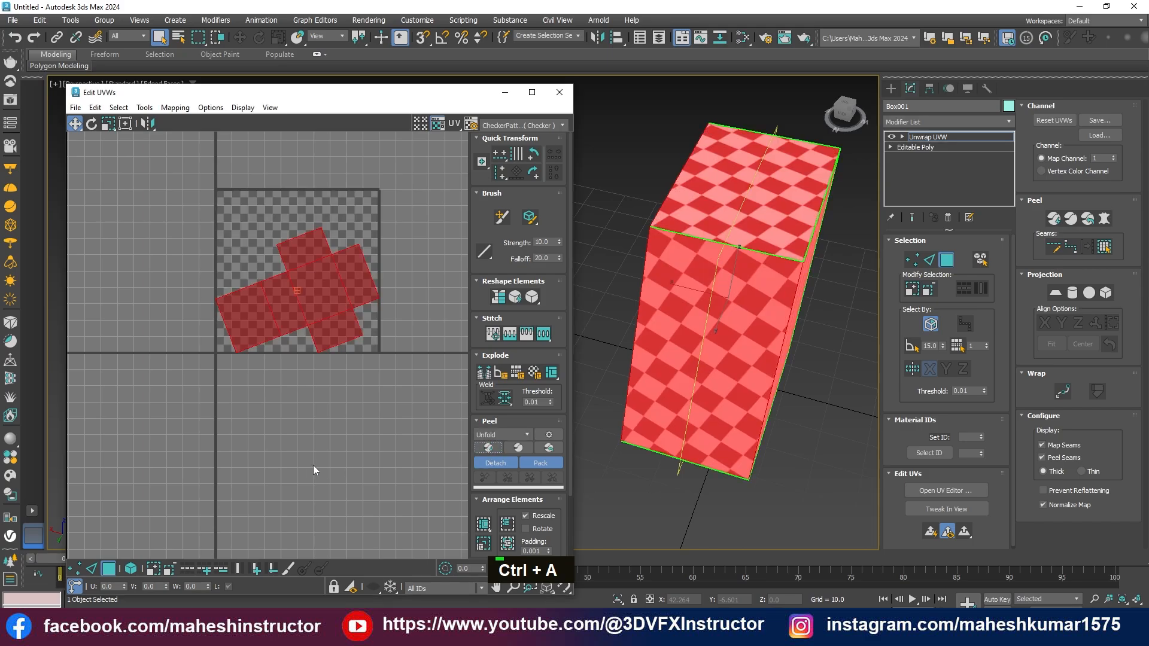
alt+middle_drag(757, 320, 712, 365)
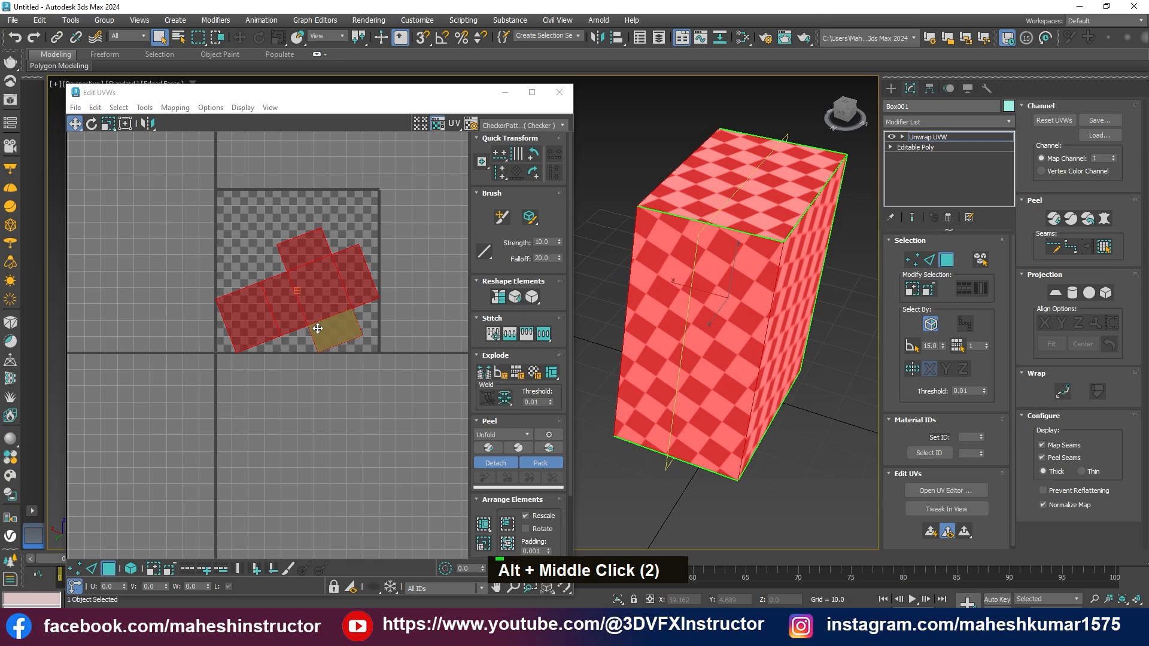
Try nudging the cross-shaped UV shell and peeling it again in Peel Mode, leaving the mode when done.
drag(336, 327, 329, 313)
scroll(486, 519, down, 2)
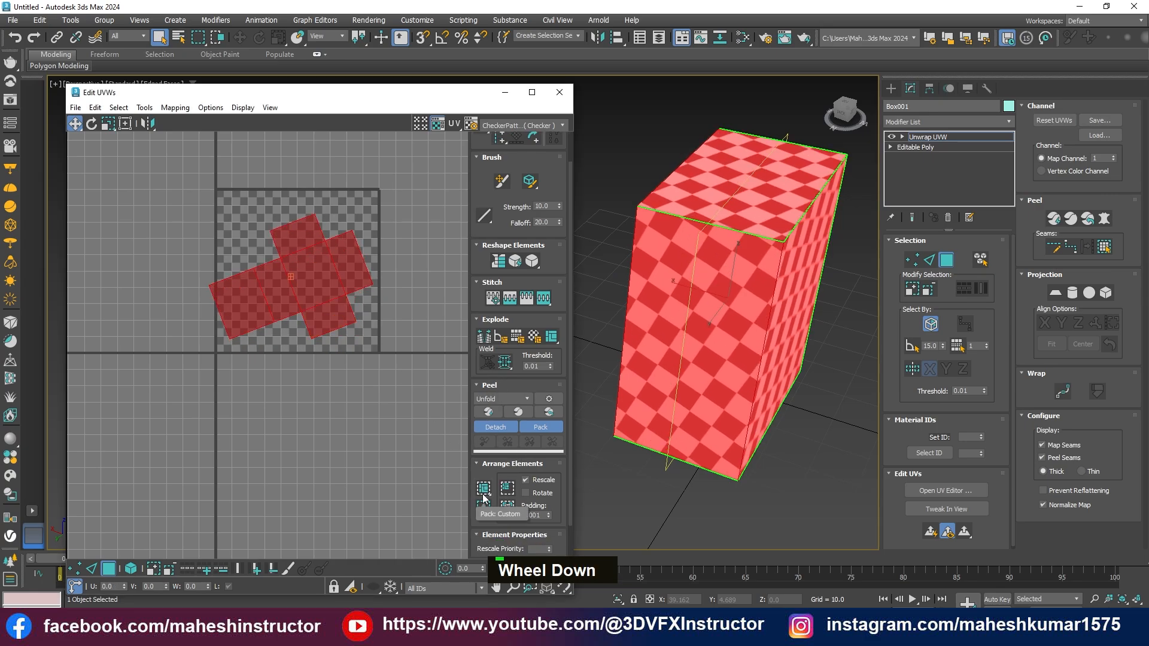
click(518, 415)
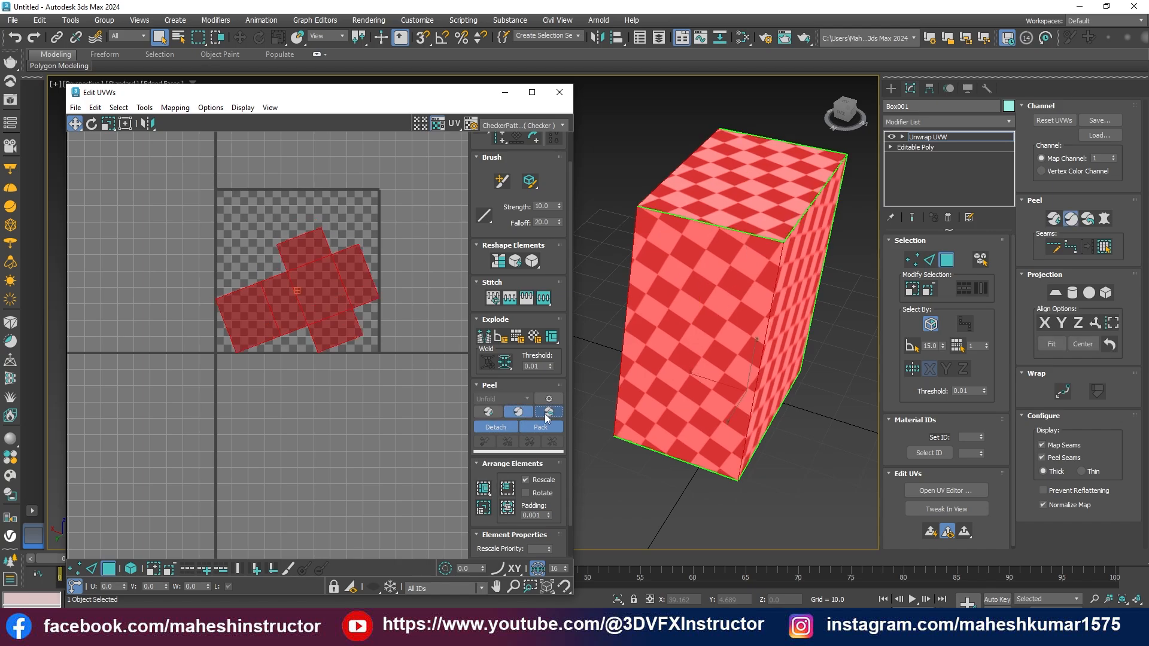
click(519, 413)
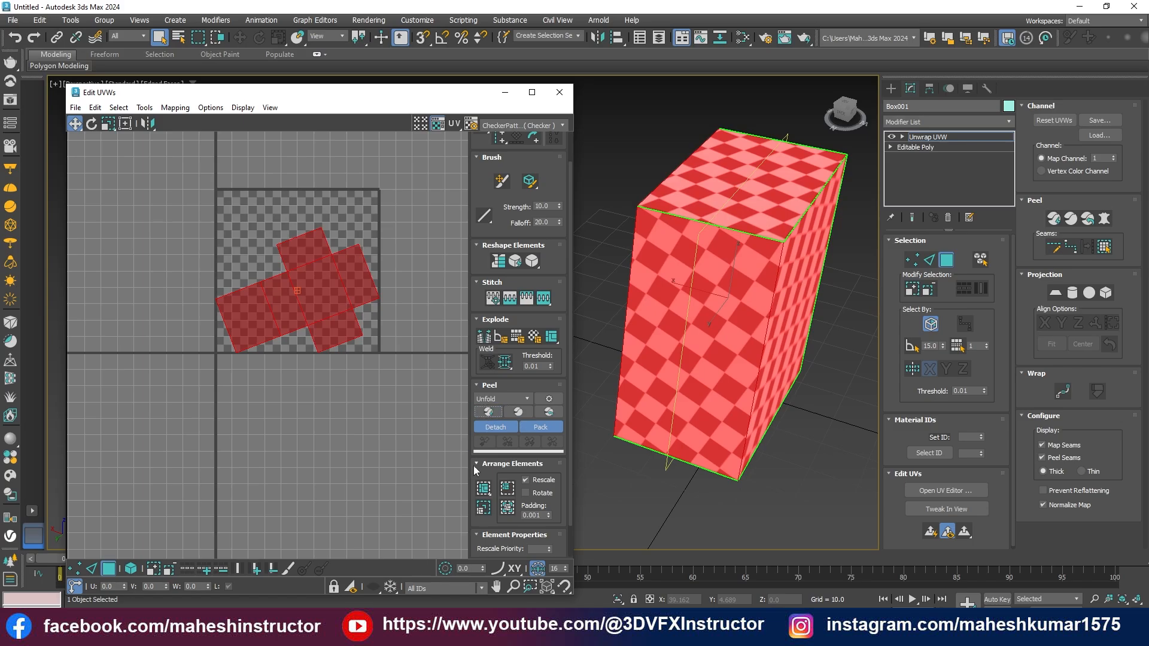
Try Unfold Mapping on all polygons with Walk to closest face and Normalize Clusters, and inspect the checker on the box.
click(175, 107)
click(199, 152)
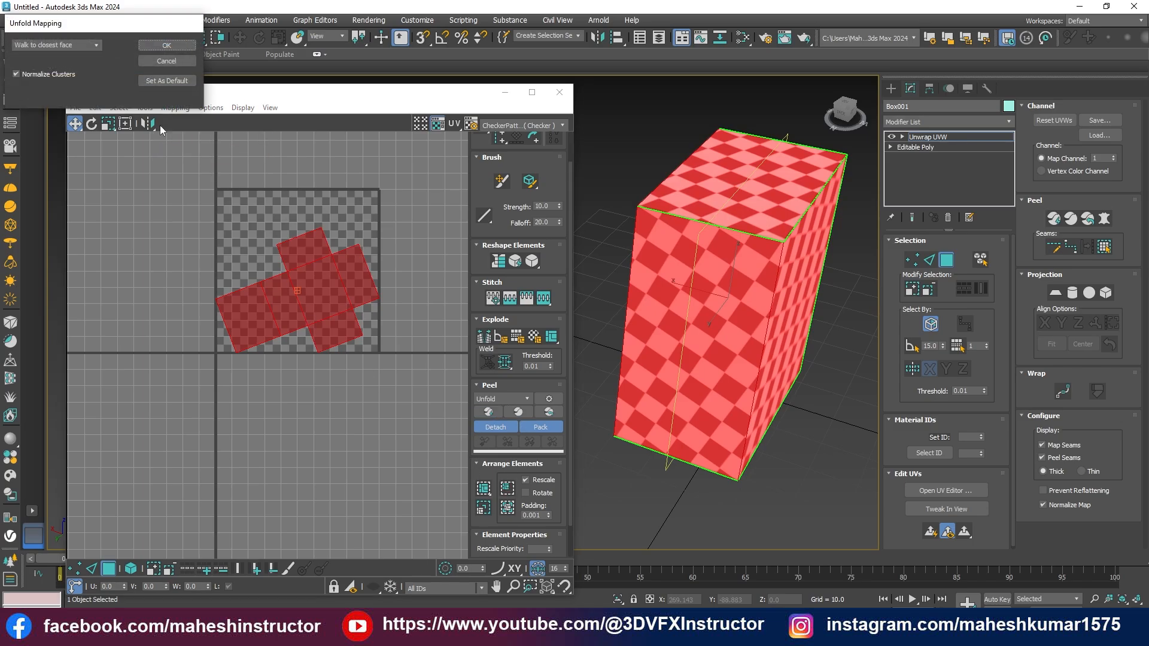
click(165, 44)
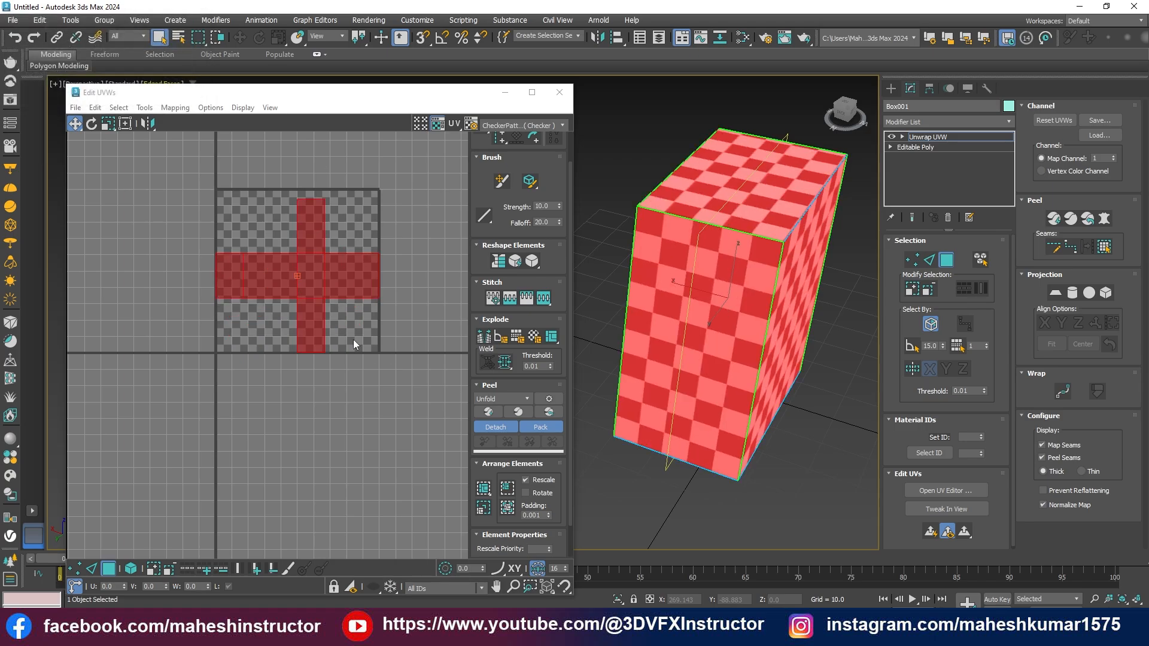
alt+middle_drag(808, 342, 826, 318)
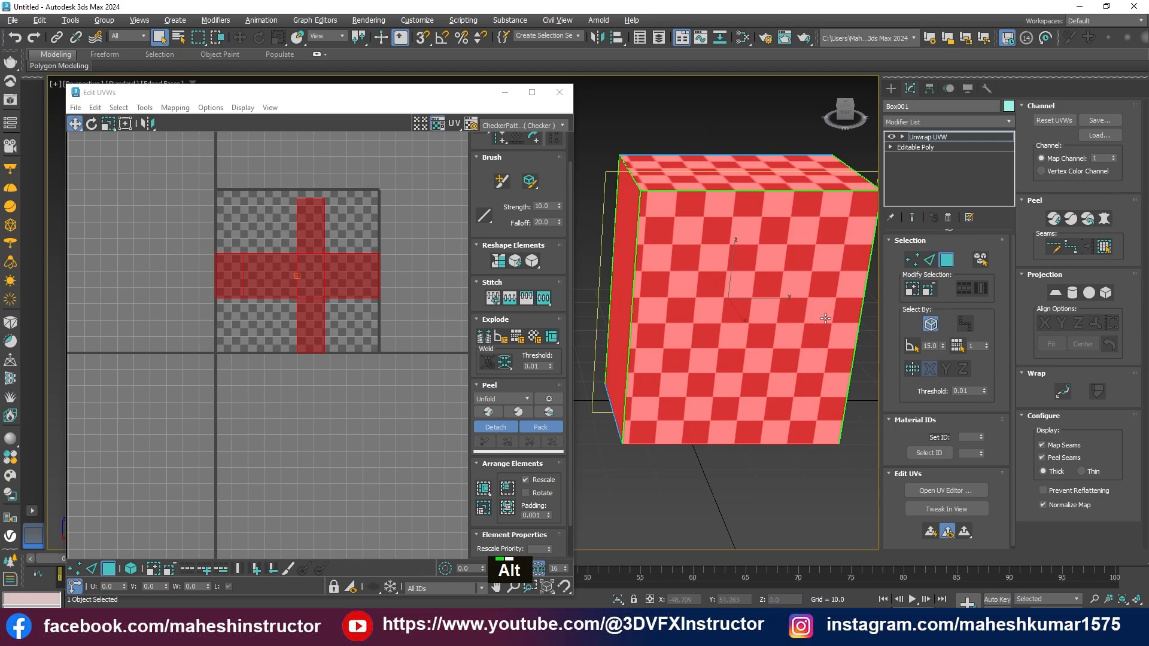
Try Quick Peel on the unfolded layout, and undo both the peel and the Unfold Mapping.
click(488, 412)
key(ctrl+z)
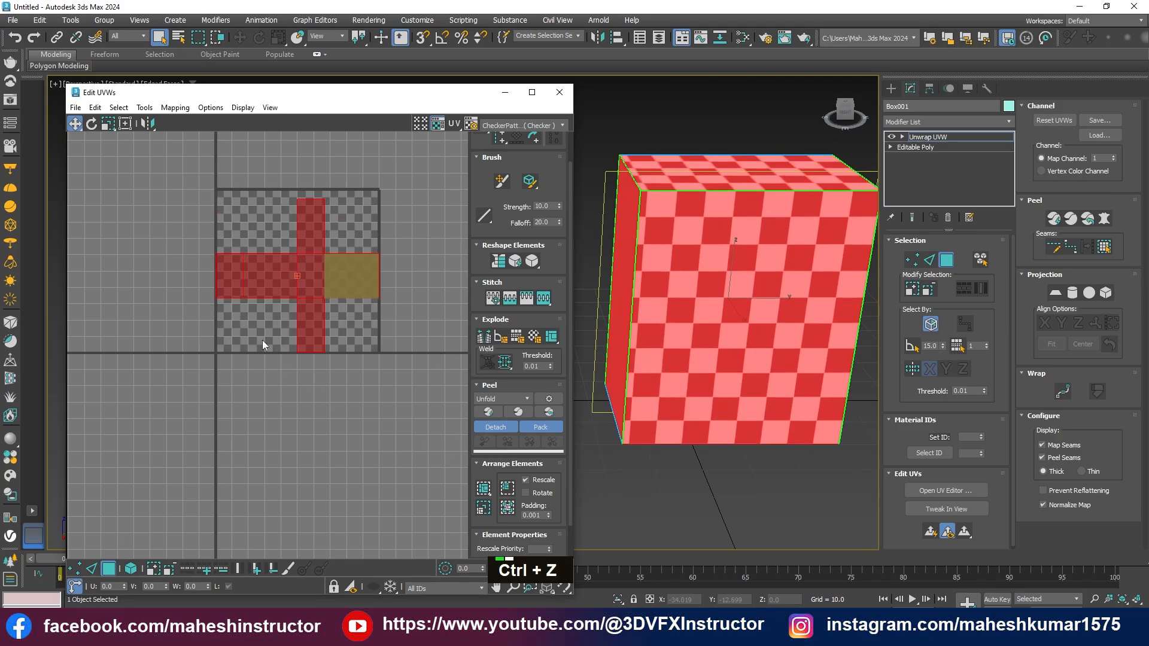
key(ctrl+z)
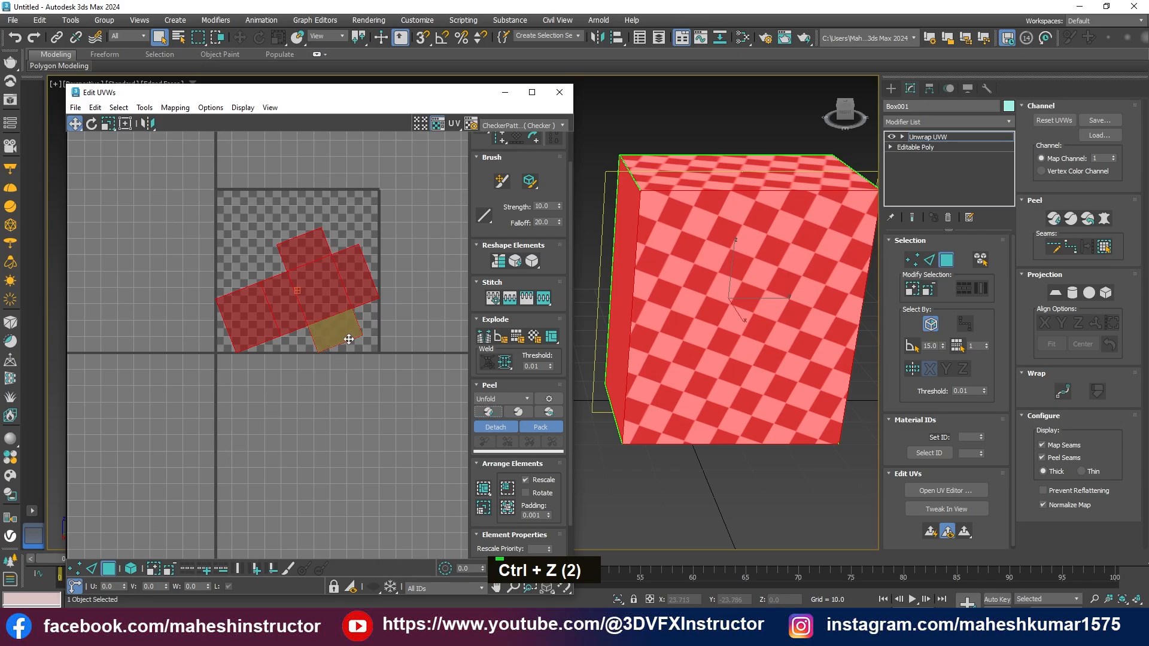
Rotate the cross-shaped UV shell upright with its long arm pointing down and move it inside the checkered UV square.
drag(346, 338, 344, 335)
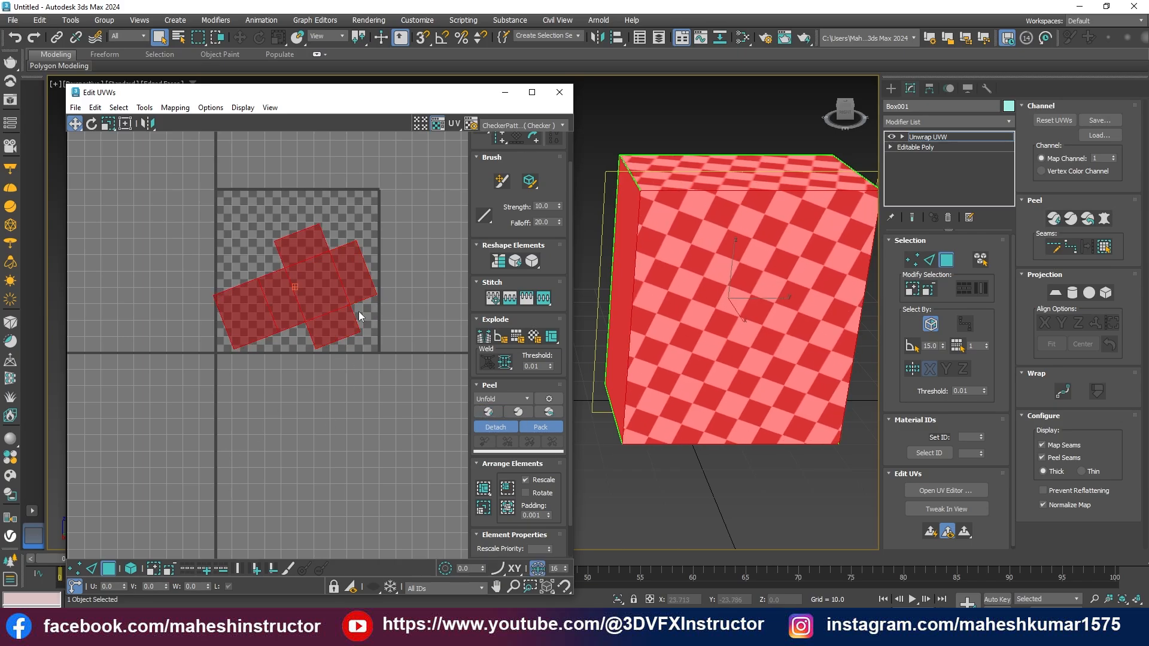
scroll(356, 314, up, 2)
key(e)
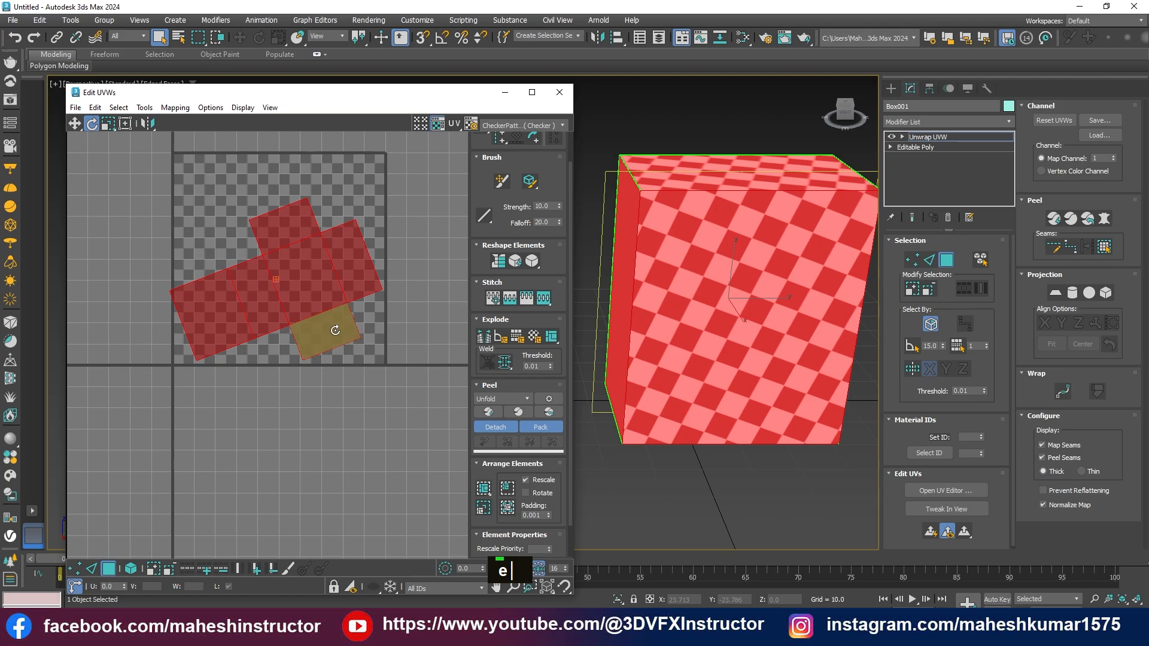
drag(336, 331, 337, 246)
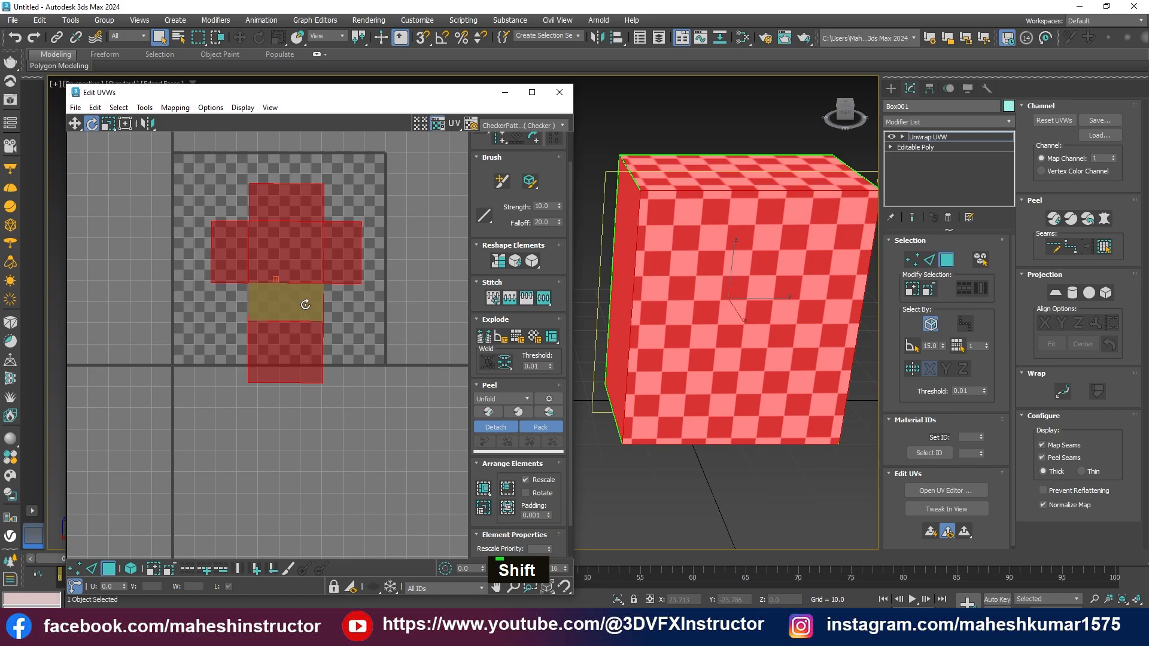
key(w)
drag(307, 300, 302, 272)
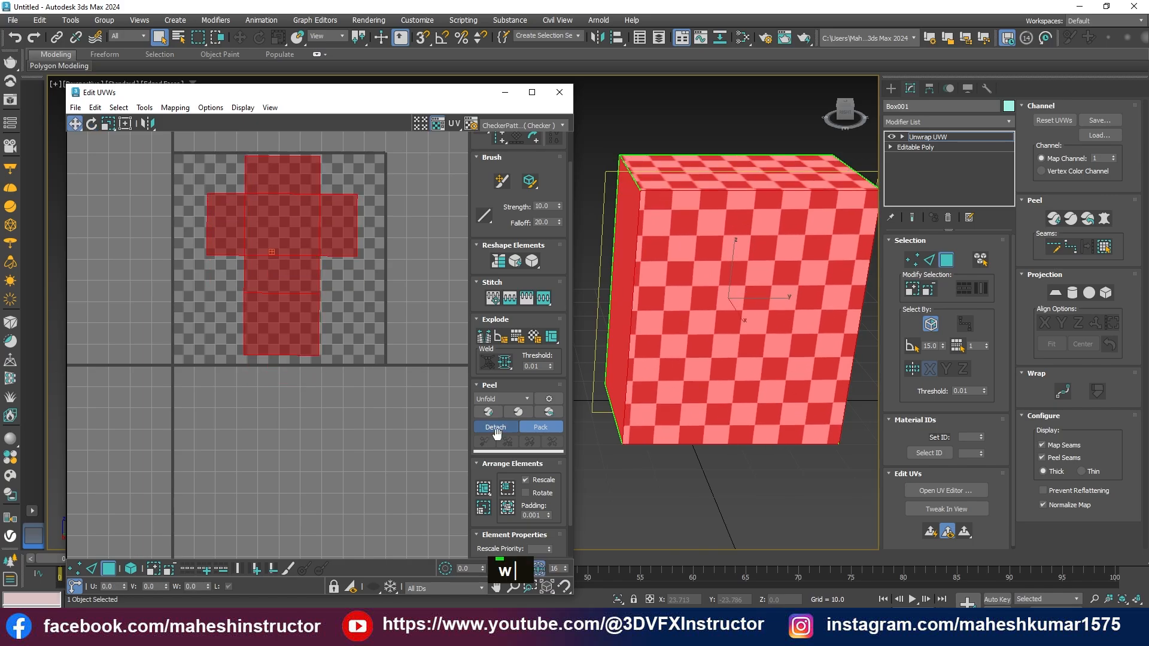
Pack the UV shell into the UV square with Pack Custom and straighten it, checking the checker on the box.
click(483, 490)
alt+middle_drag(719, 312, 768, 354)
alt+middle_drag(752, 304, 668, 356)
click(498, 263)
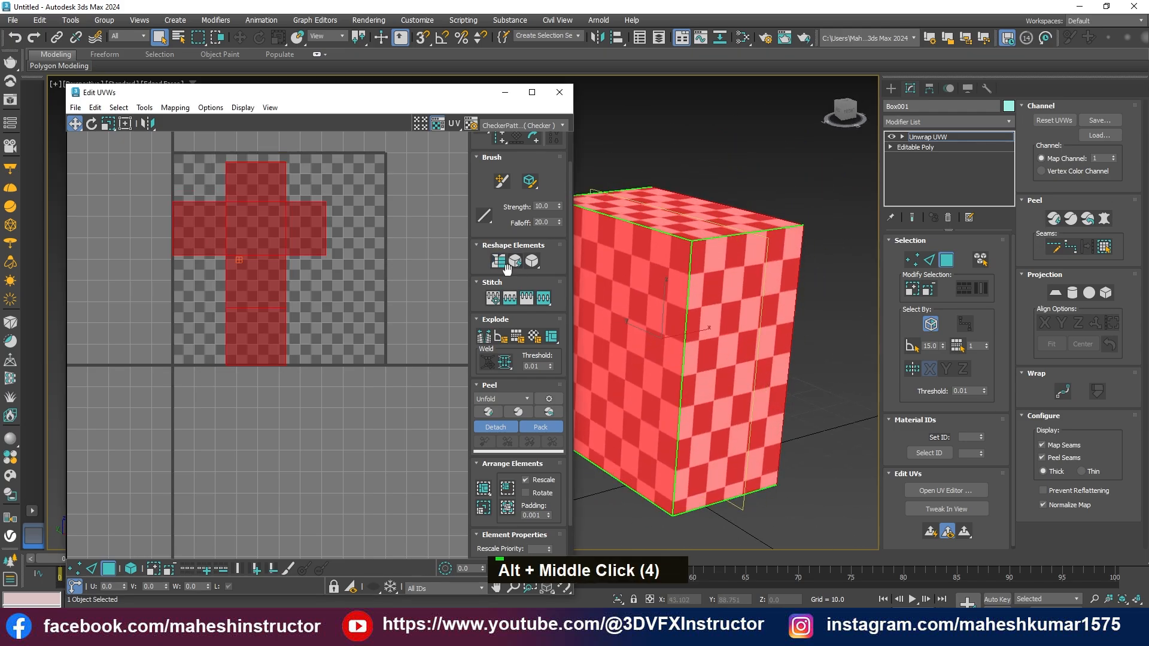
Open the Slate Material Editor and set the Checker map's U and V tiling to 20.
mouse_move(730, 348)
alt+middle_down()
mouse_move(569, 351)
mouse_move(716, 348)
alt+middle_up()
scroll(716, 347, down, 3)
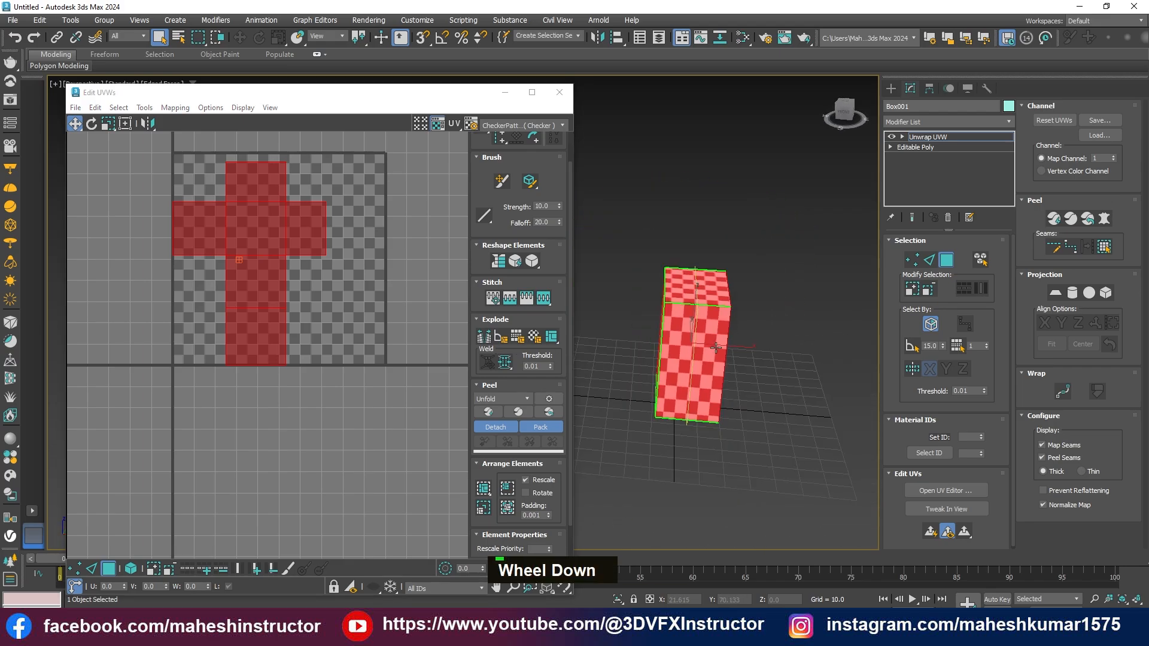
key(m)
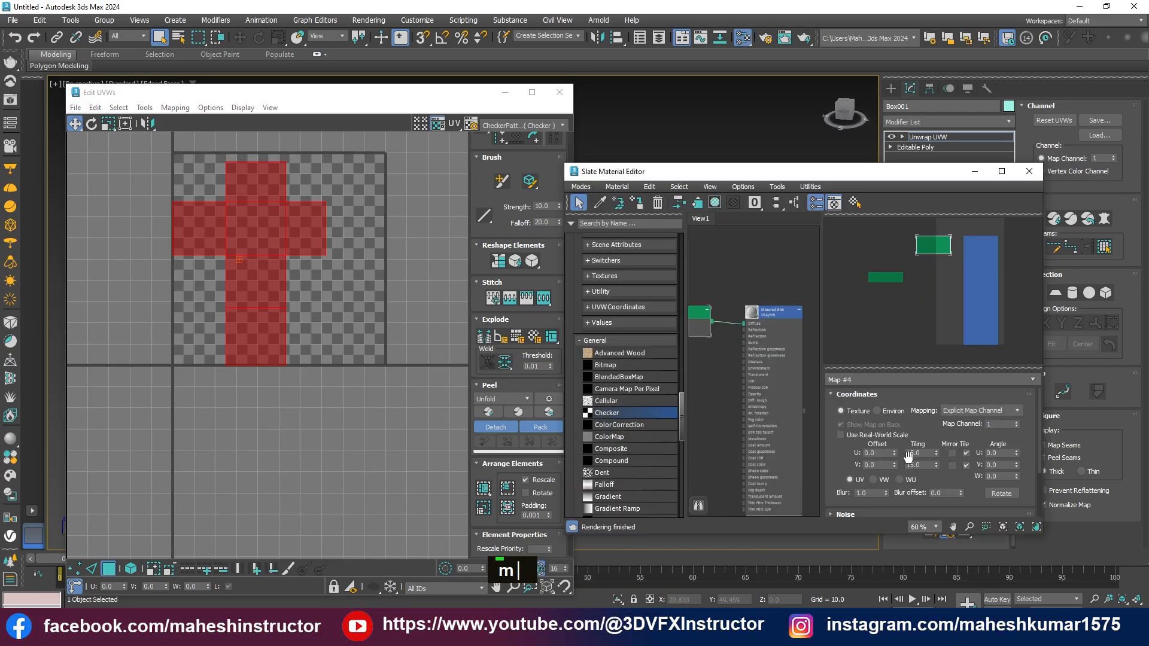
text(20)
key(Tab)
text(20)
key(Return)
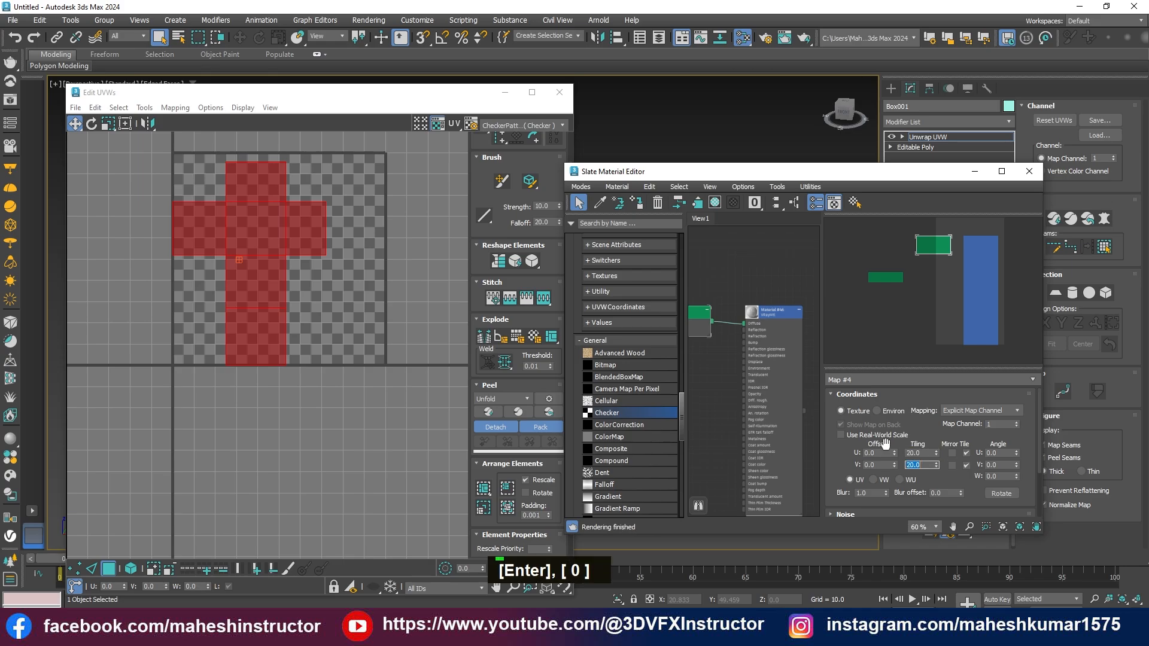
Close the Slate Material Editor, turn off shading of selected faces and inspect the checker pattern on the box.
click(1029, 171)
alt+middle_drag(583, 357, 780, 393)
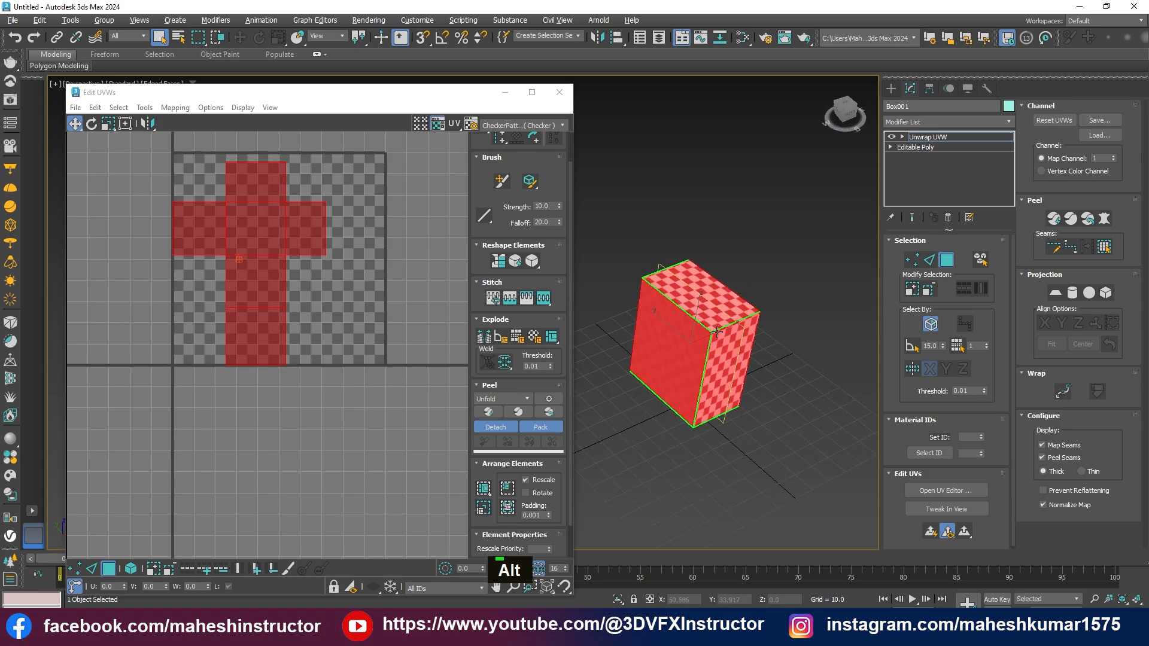
scroll(717, 331, up, 3)
mouse_move(747, 359)
alt+middle_down()
mouse_move(735, 356)
mouse_move(713, 415)
mouse_move(800, 430)
mouse_move(582, 398)
alt+middle_up()
key(F2)
alt+scroll(791, 424, up, 2)
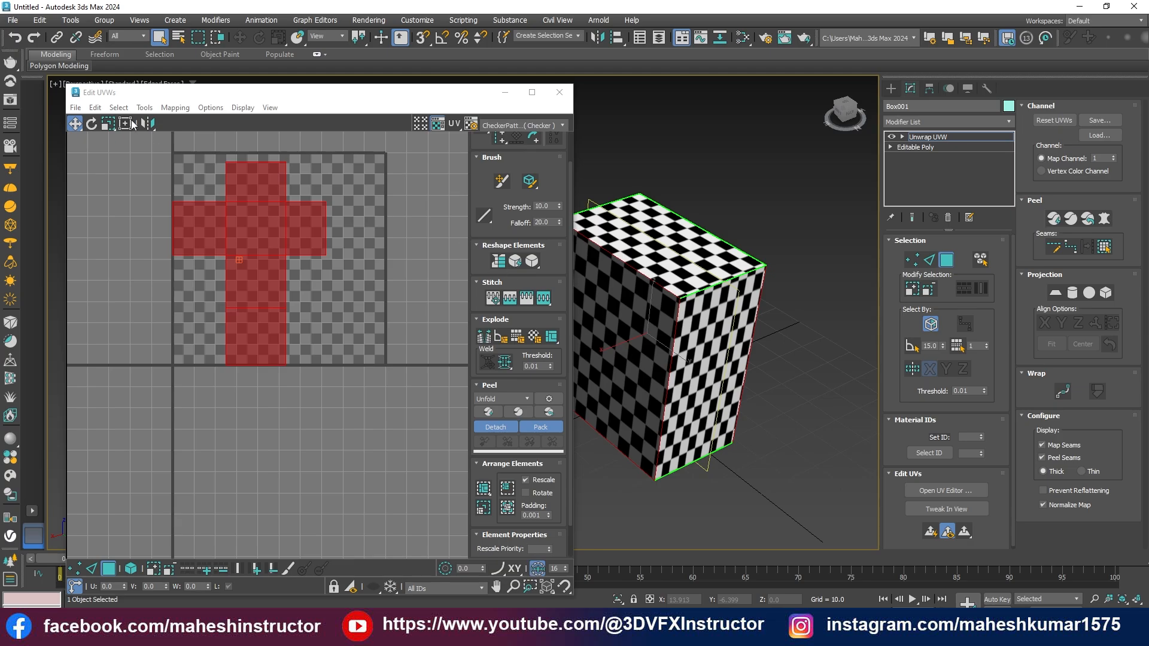
Relax the box's UV shell with Relax By Polygon Angles at 100 iterations and an amount of 0.98.
click(145, 108)
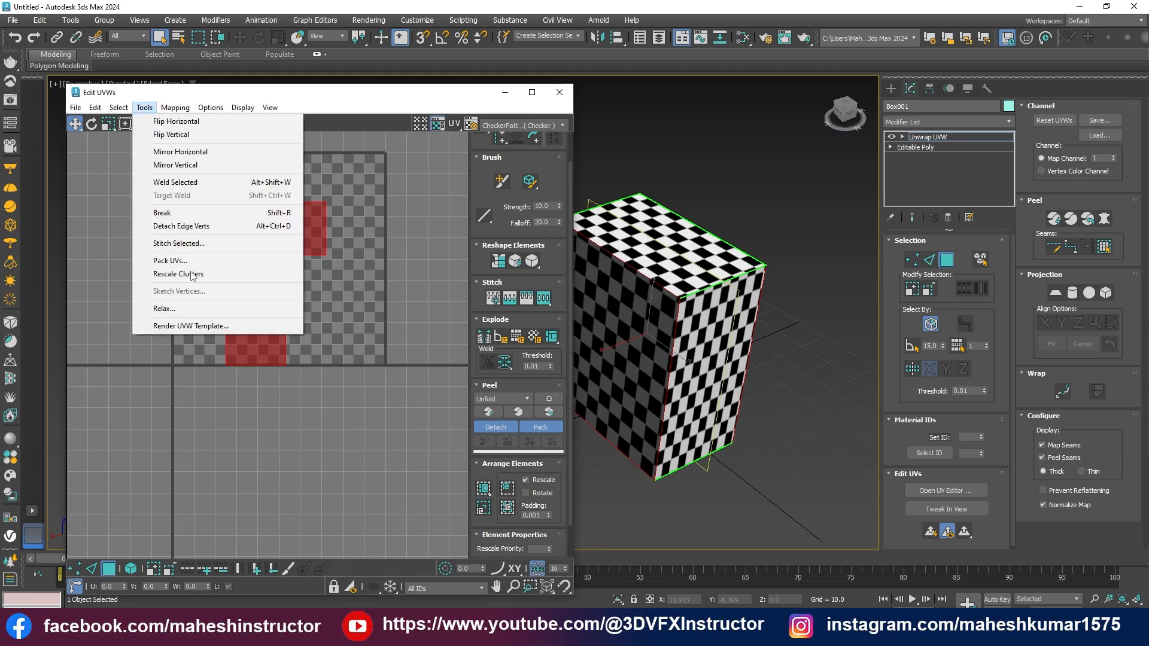
click(167, 309)
click(112, 187)
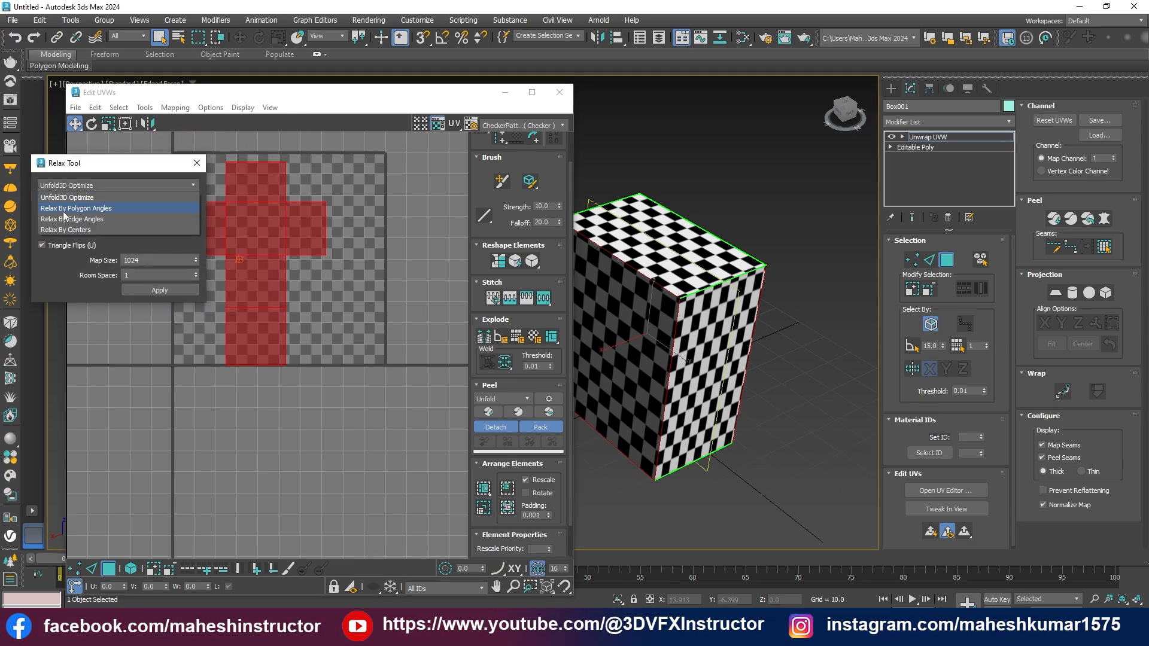
click(78, 210)
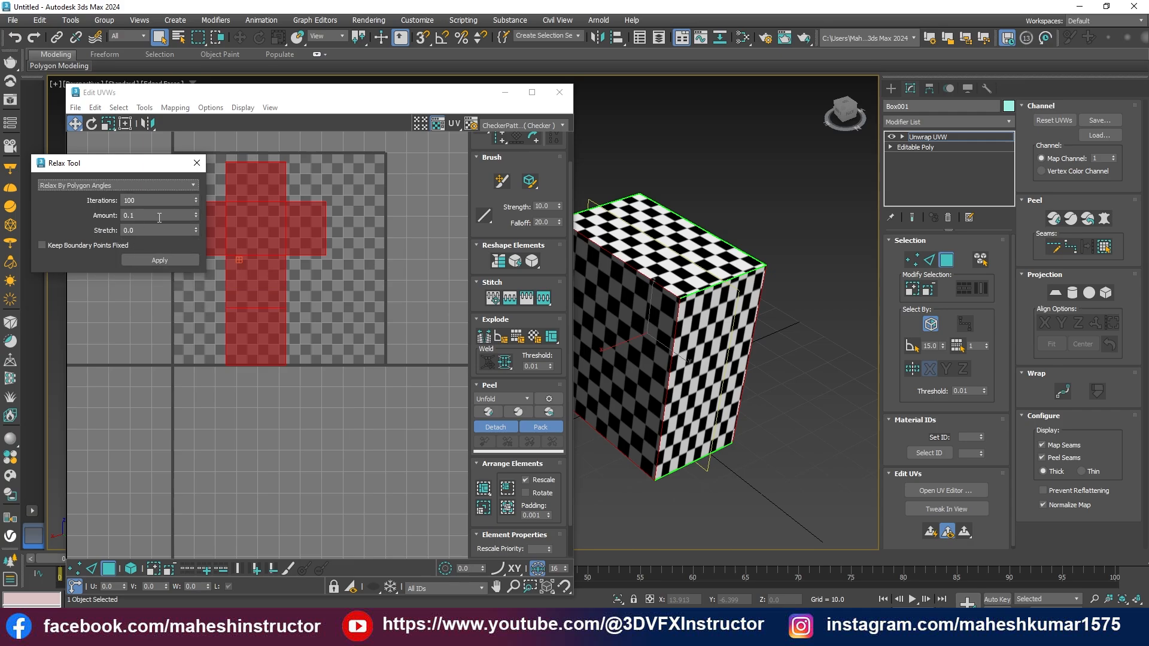
drag(195, 217, 199, 92)
click(159, 261)
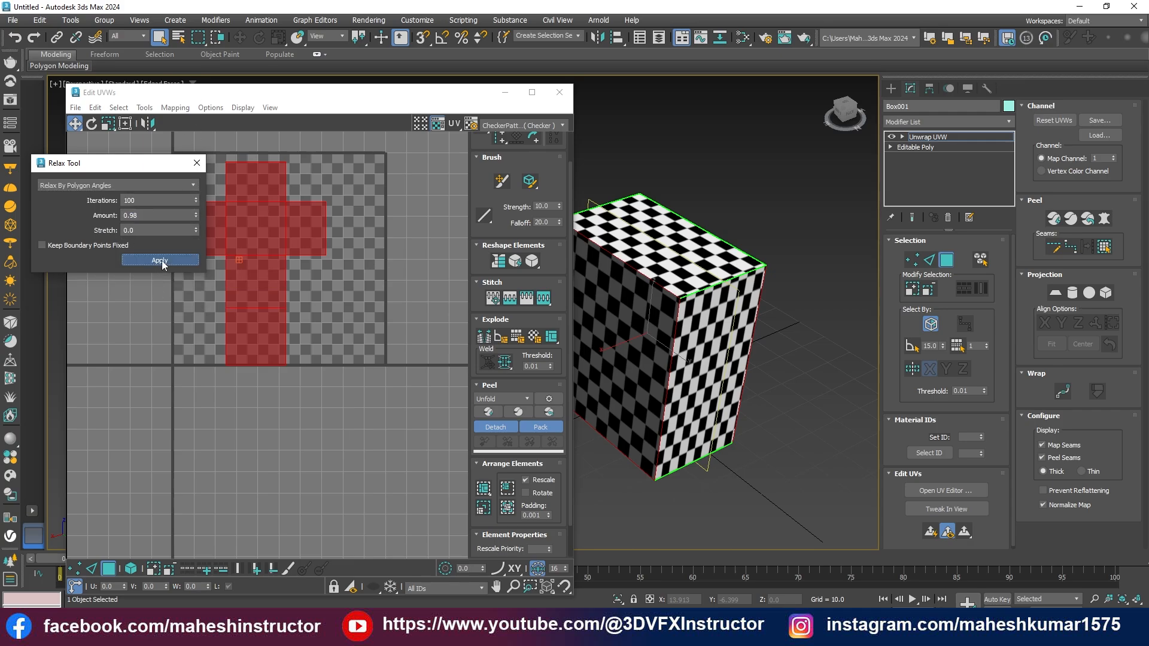
click(197, 163)
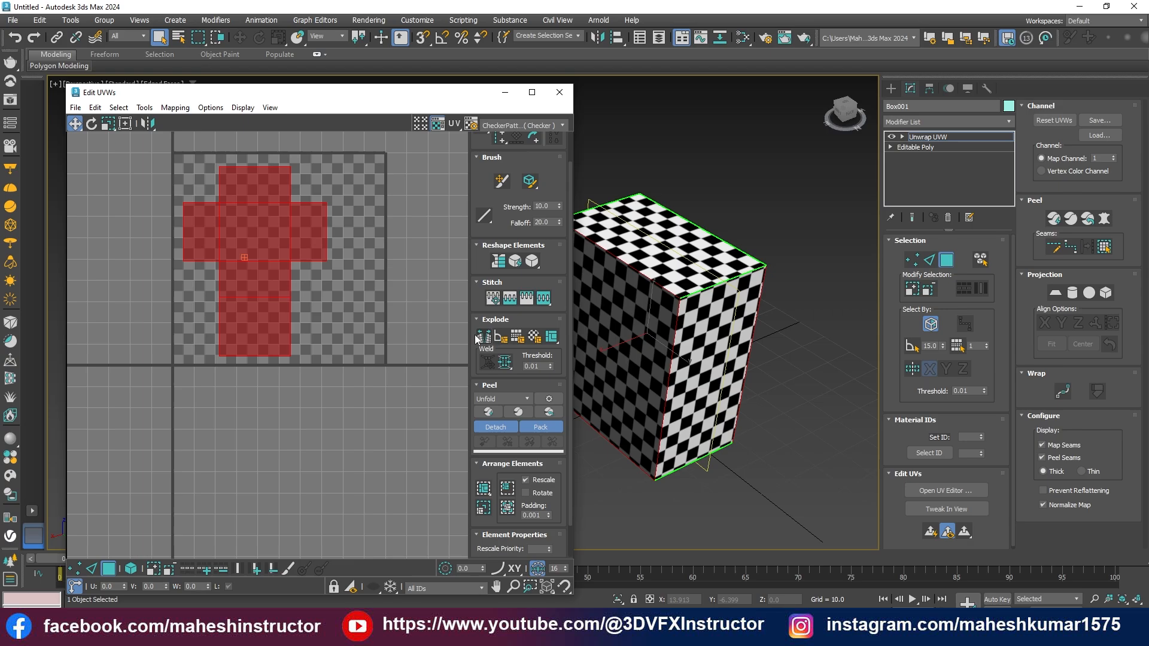
Check the relaxed checker on the box, repack the UV shell with Pack Custom and clear the face selection.
alt+middle_drag(744, 367, 562, 341)
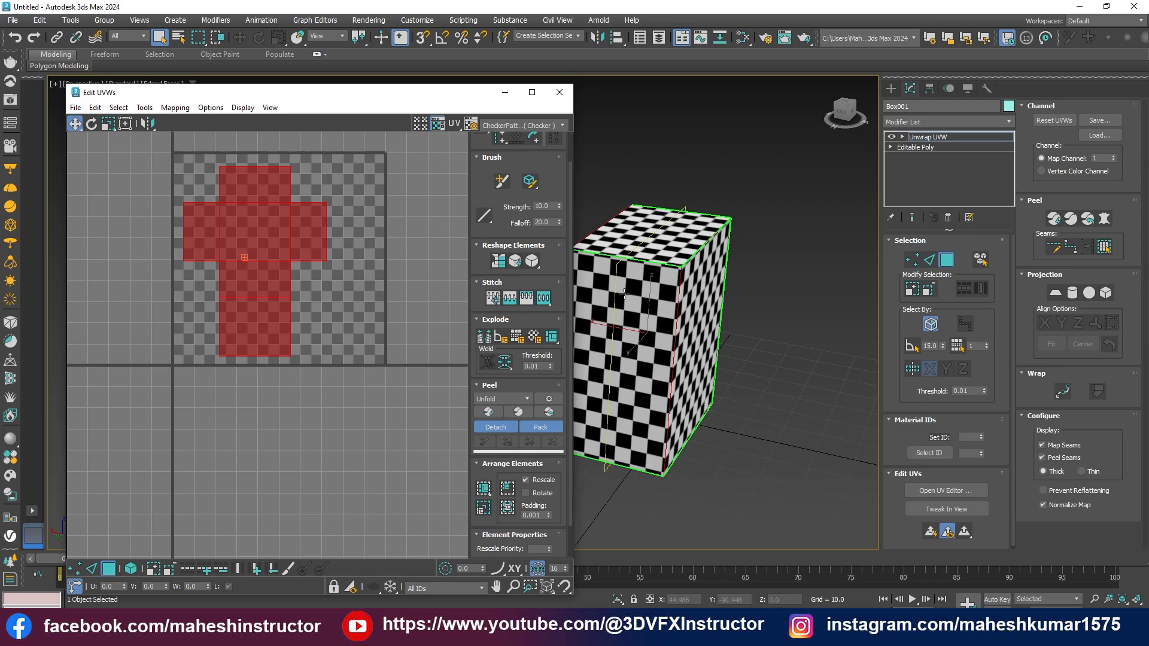
alt+middle_drag(726, 368, 665, 324)
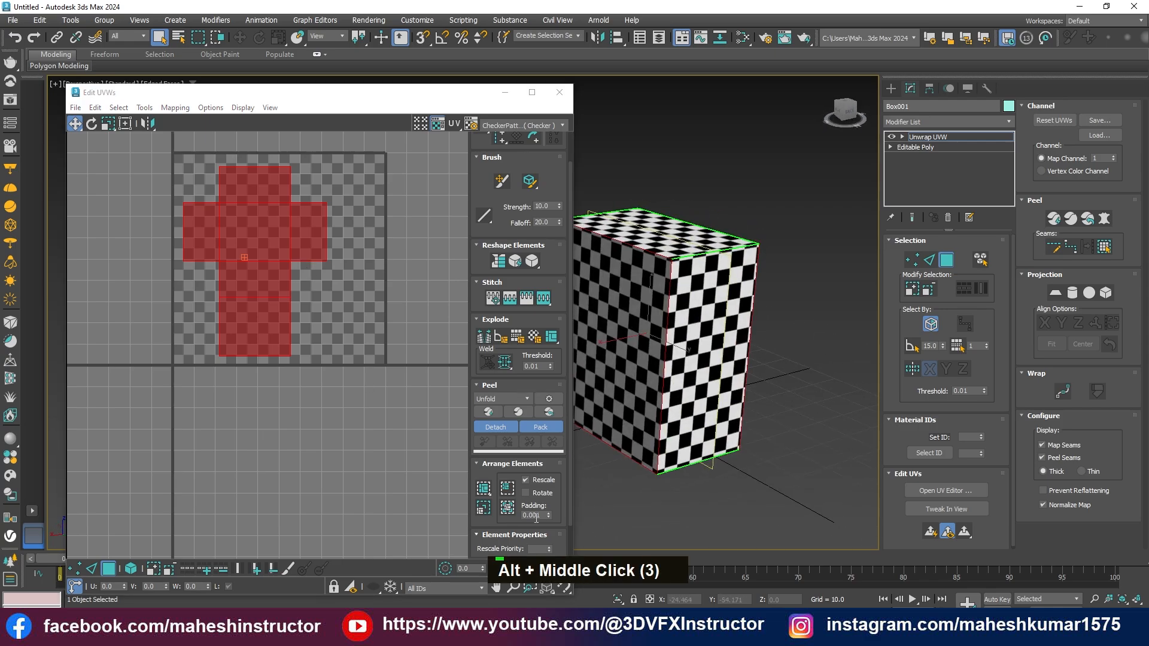
scroll(536, 518, down, 2)
click(483, 452)
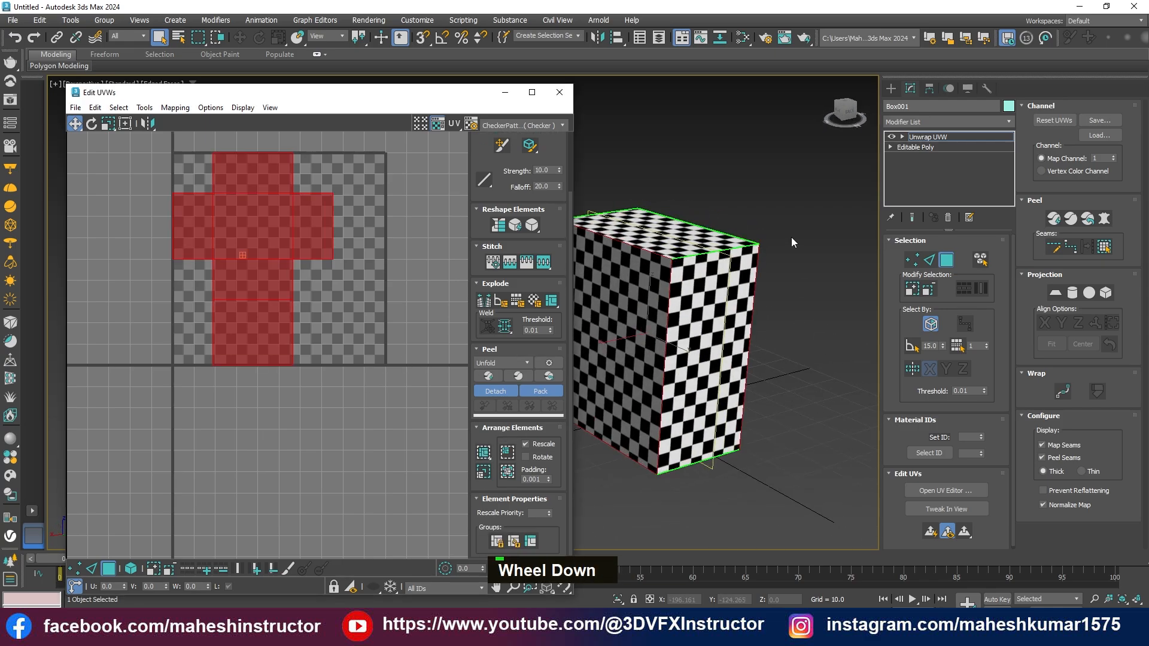
click(791, 237)
Move the UV editor off the box and leave the Unwrap UVW modifier's sub-object mode.
drag(405, 96, 217, 118)
alt+middle_drag(729, 299, 521, 323)
click(912, 137)
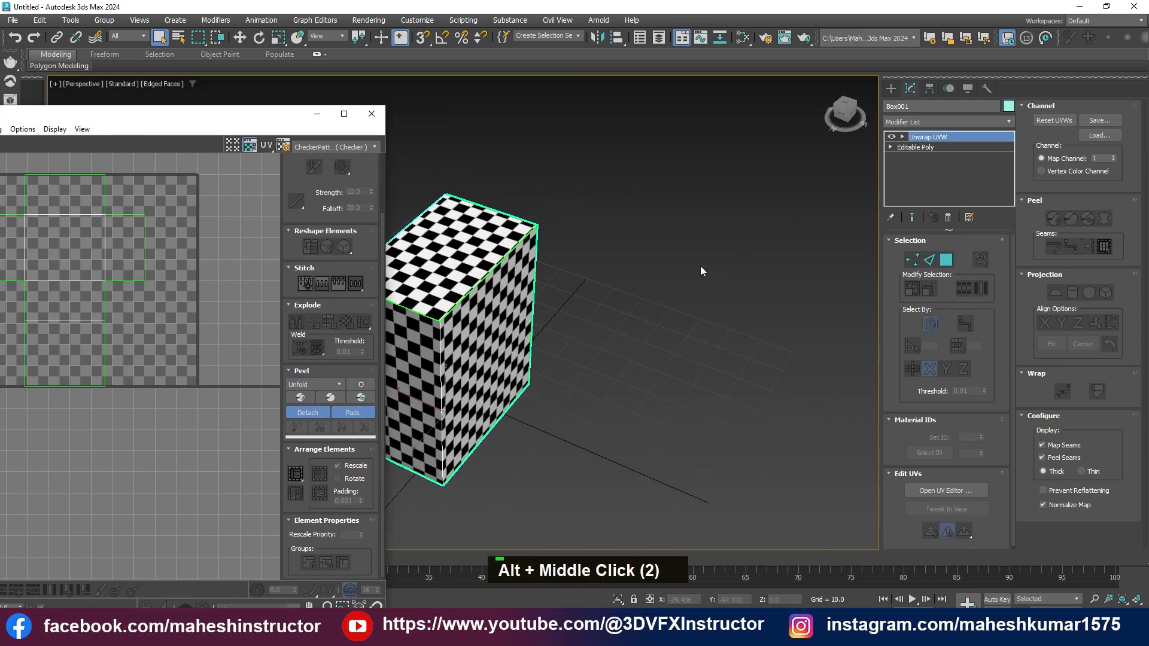
middle_drag(702, 271, 654, 313)
scroll(656, 324, down, 2)
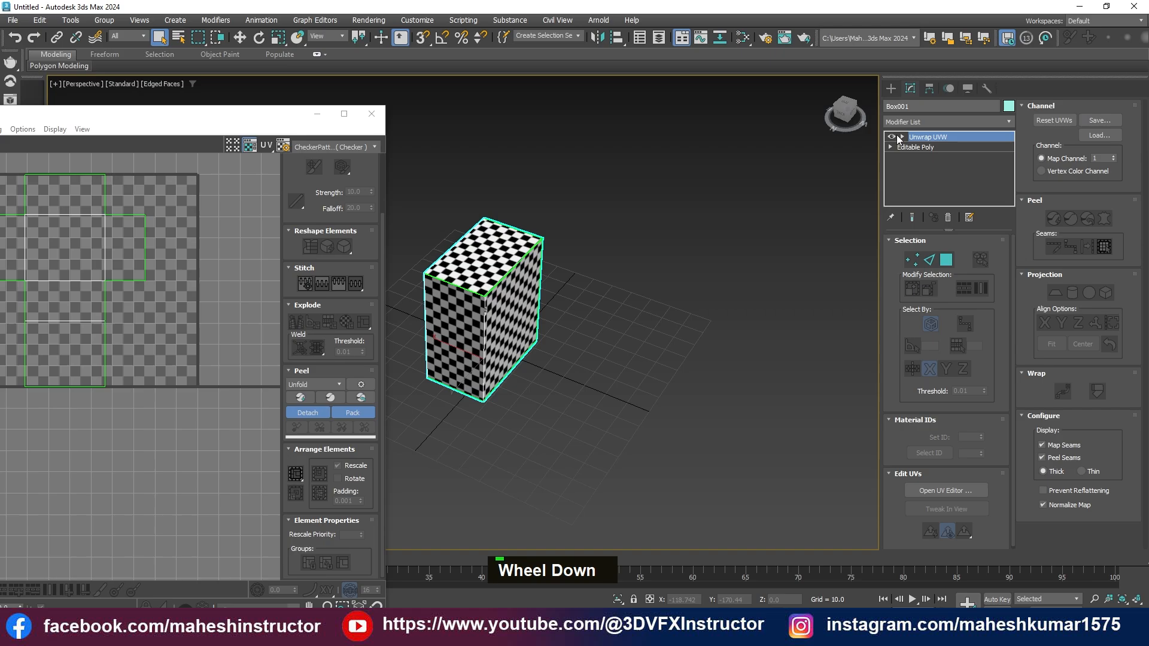
Create a standard cylinder beside the box with a radius of about 28 and a height of about 95.
click(890, 88)
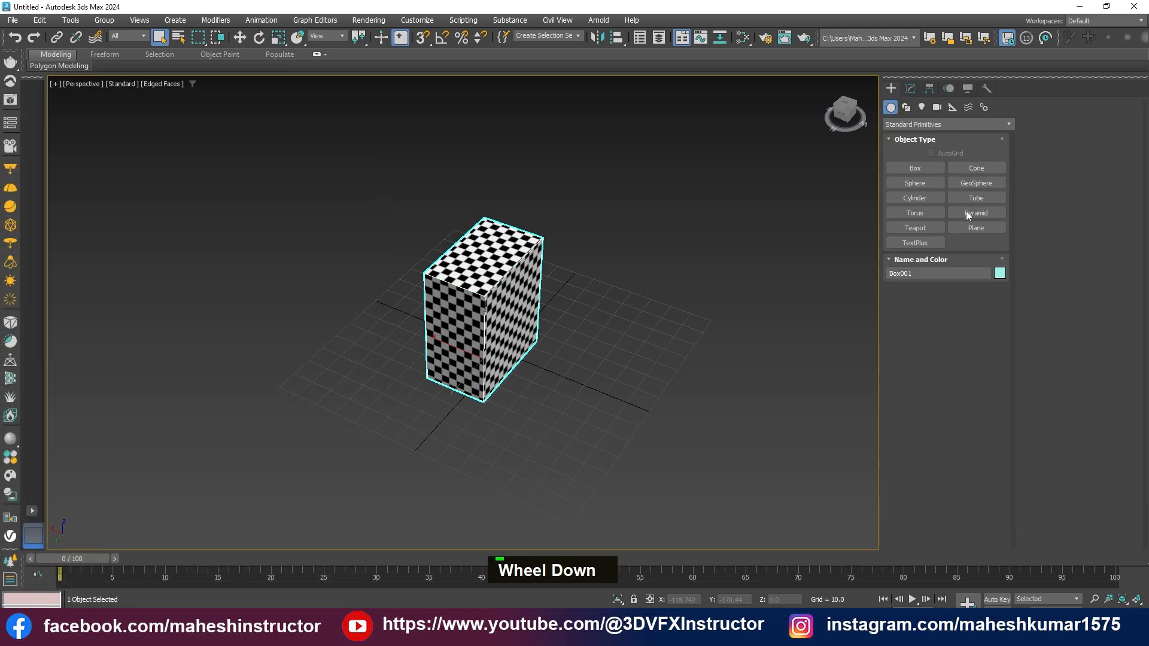
click(917, 196)
middle_drag(608, 357, 545, 377)
drag(637, 337, 605, 368)
click(650, 150)
middle_drag(676, 299, 571, 344)
alt+middle_drag(571, 345, 544, 383)
Scale the cylinder to about 83% along Z and set its sides to 29.
key(w)
key(r)
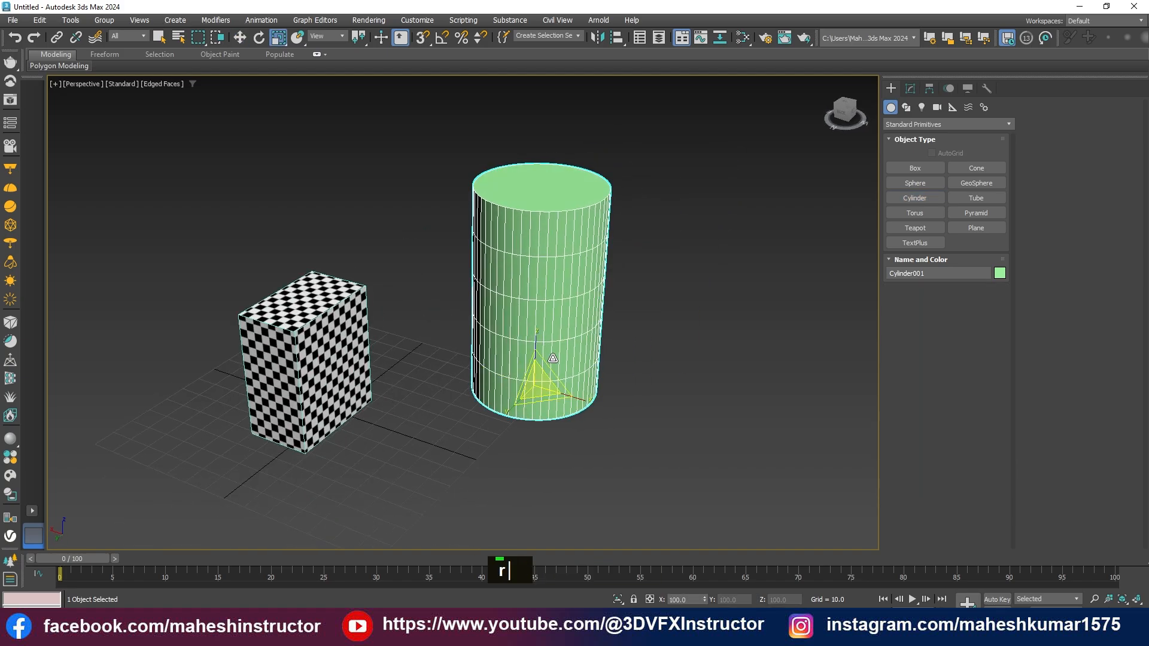
drag(553, 358, 556, 383)
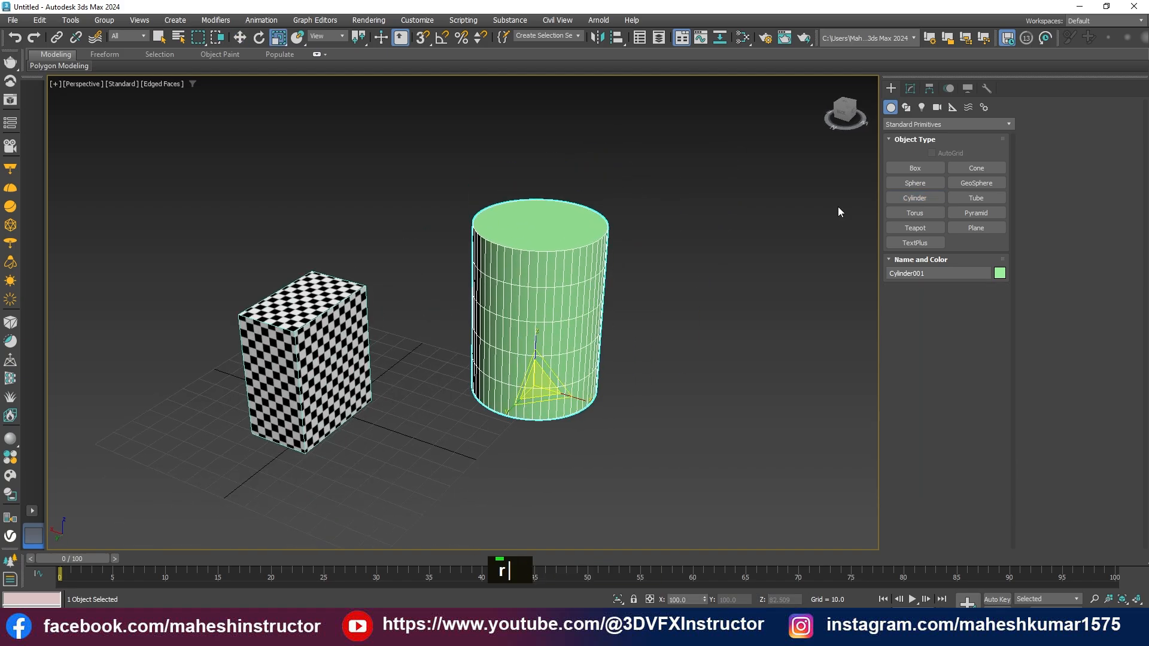
click(910, 89)
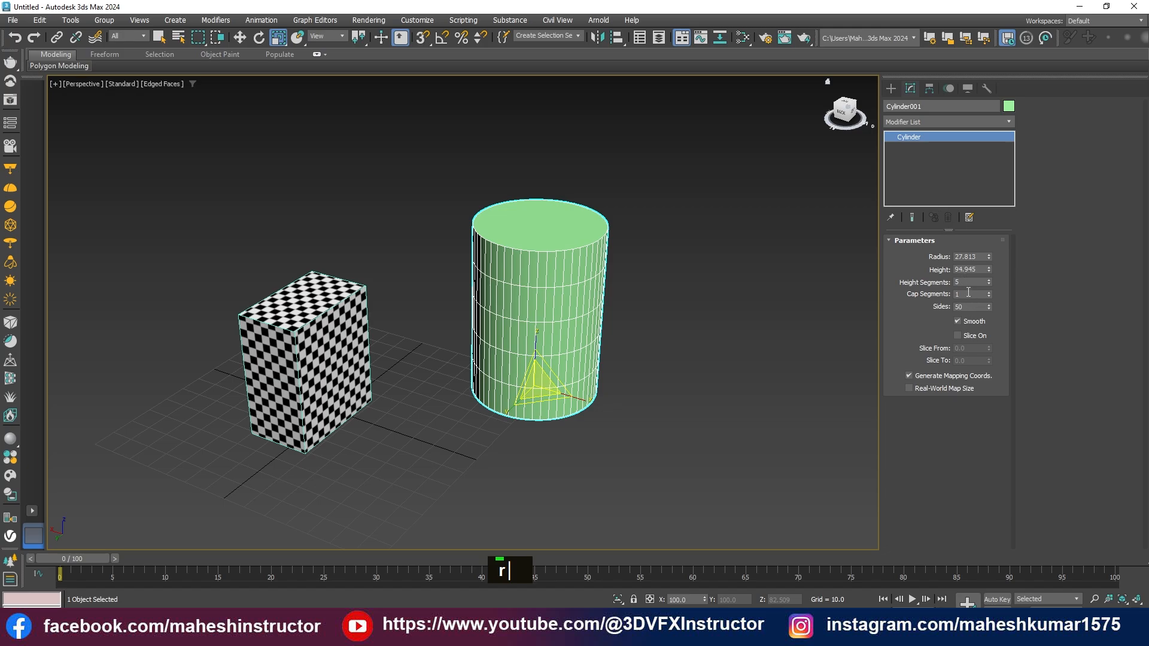
drag(988, 309, 988, 326)
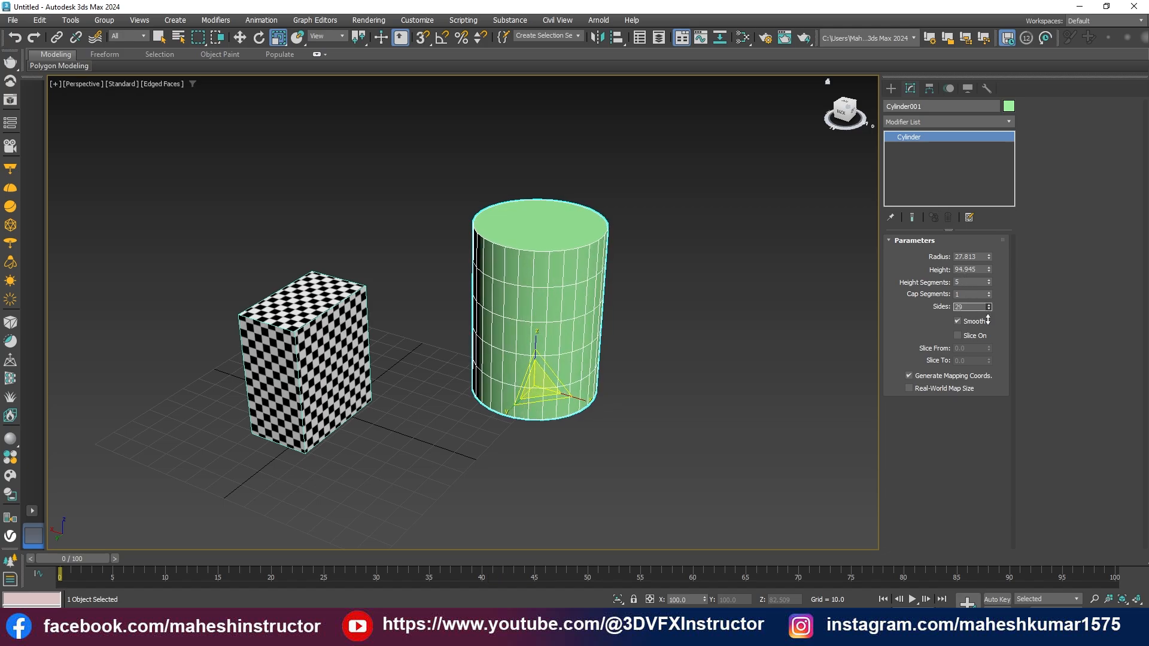
Convert the cylinder to an Editable Poly.
middle_drag(595, 398, 567, 413)
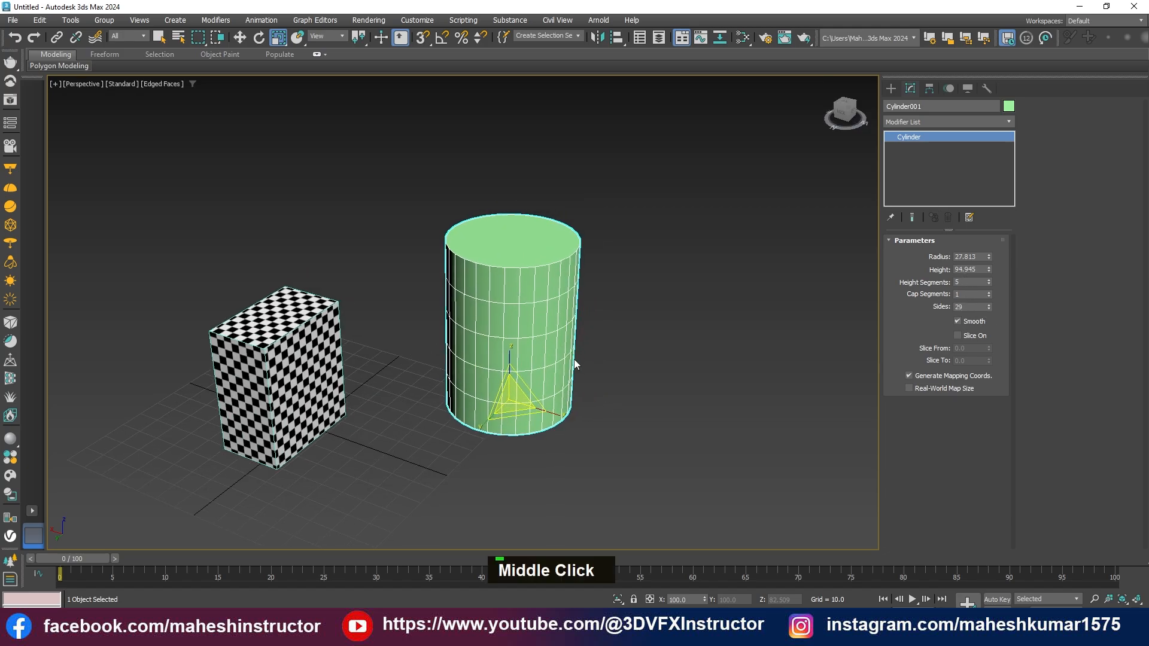
right_click(546, 286)
mouse_move(592, 436)
click(679, 445)
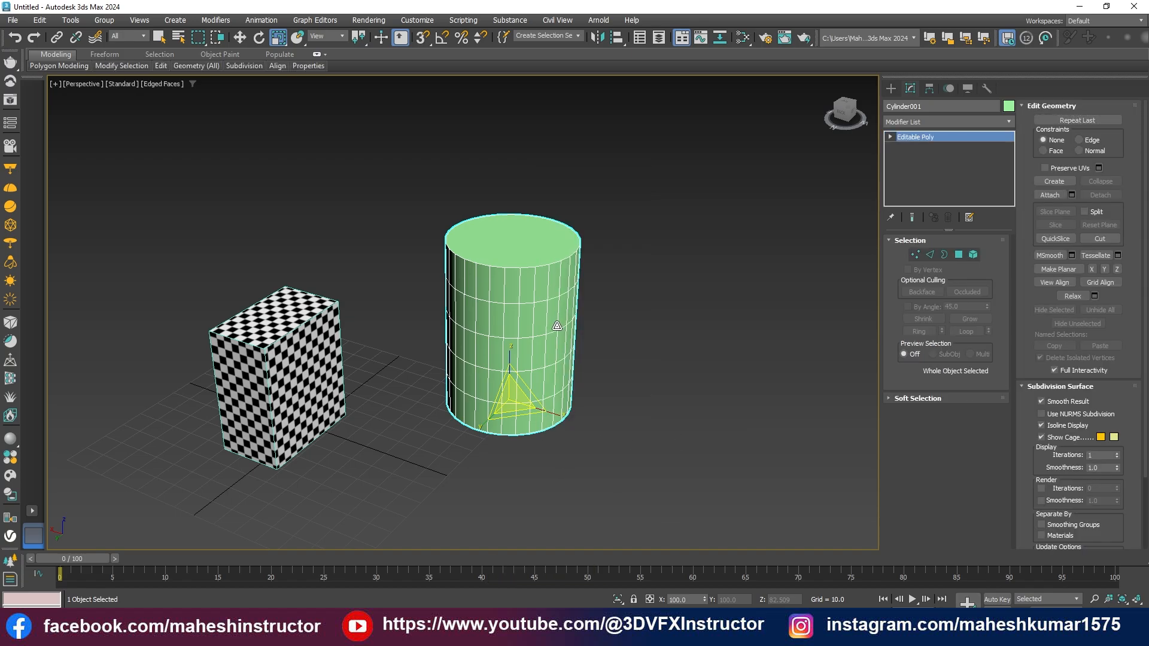
Select the cylinder's top and bottom cap polygons, detach them to element and leave polygon mode.
key(4)
click(526, 239)
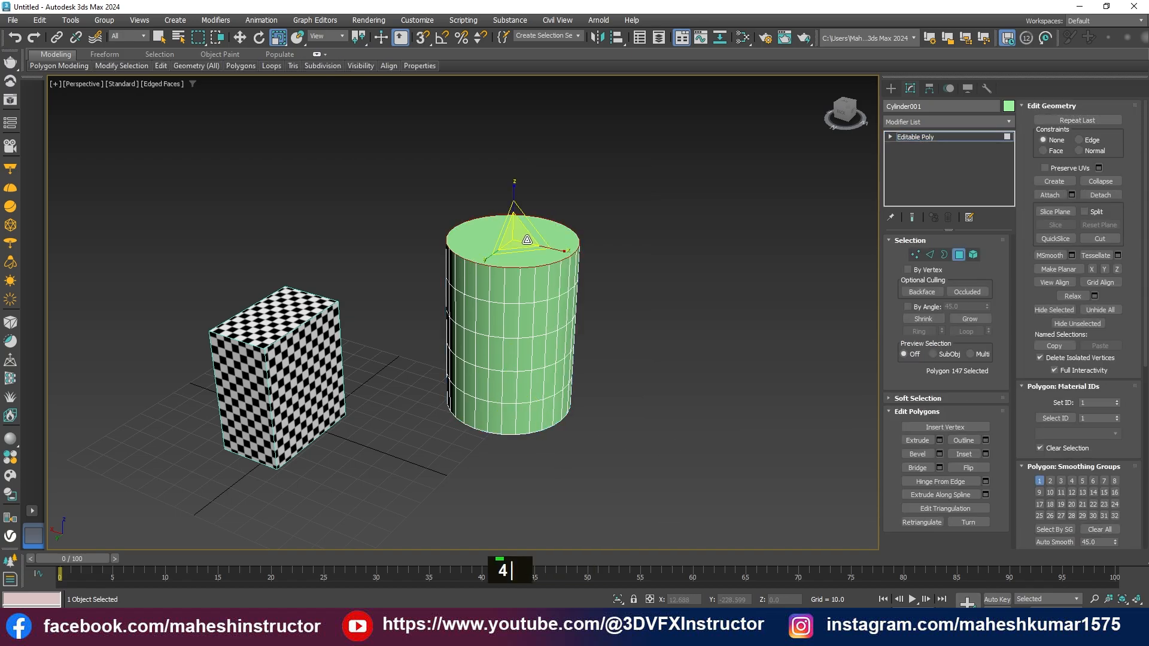
key(F2)
alt+middle_drag(529, 402, 634, 497)
ctrl+click(531, 393)
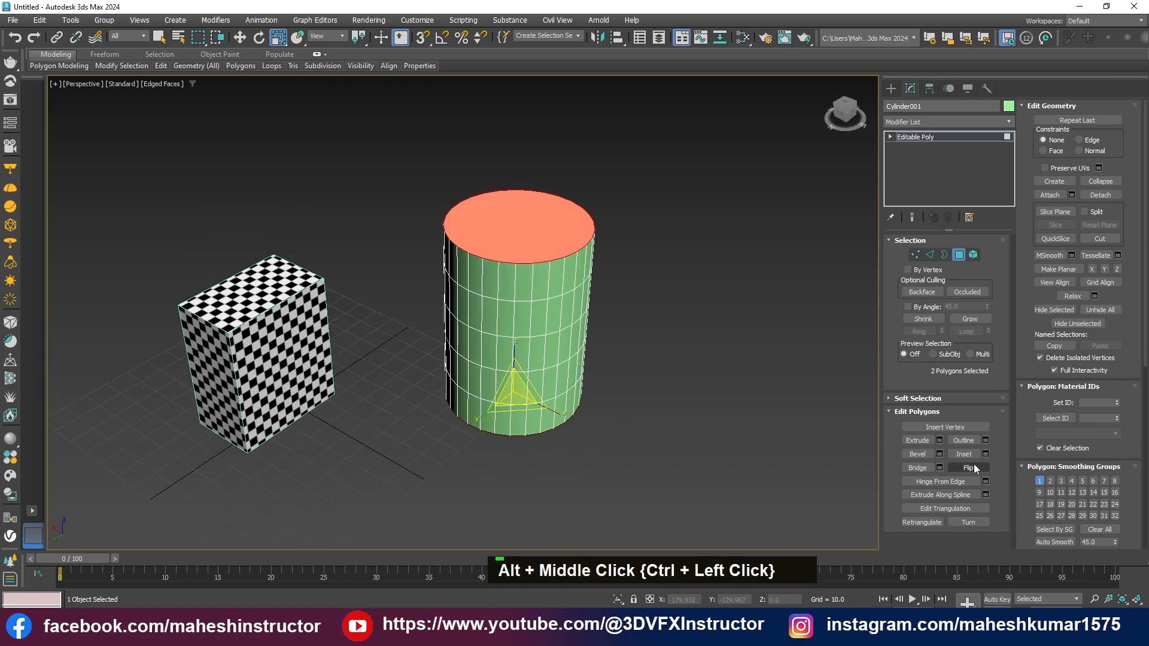
click(1100, 196)
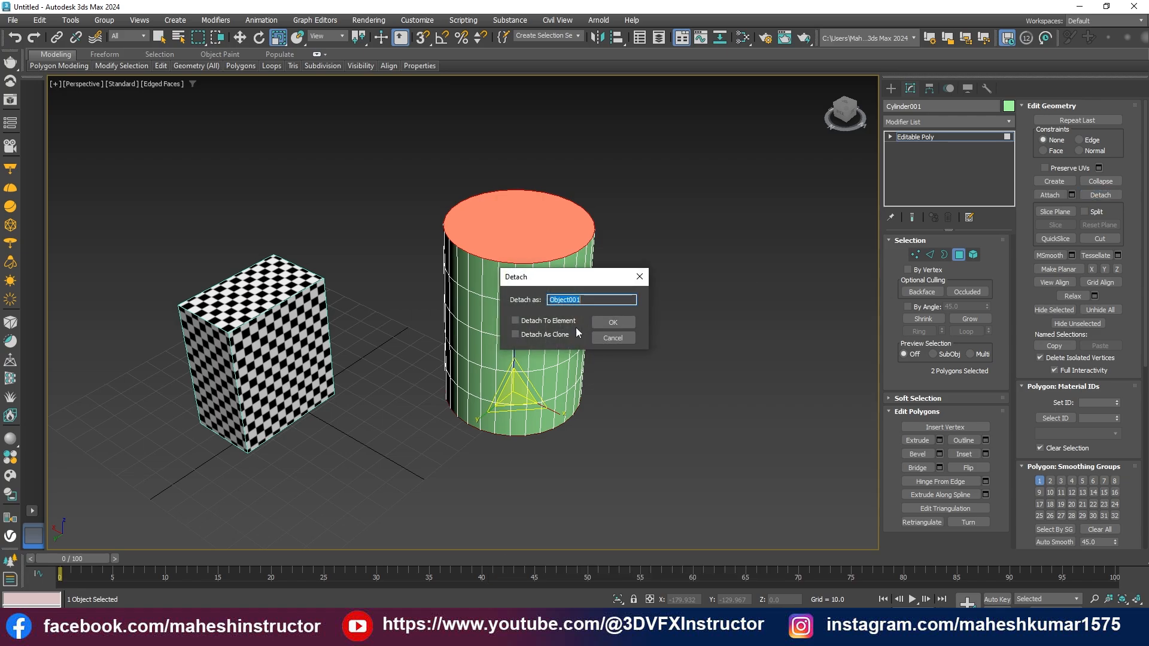
click(515, 321)
click(616, 322)
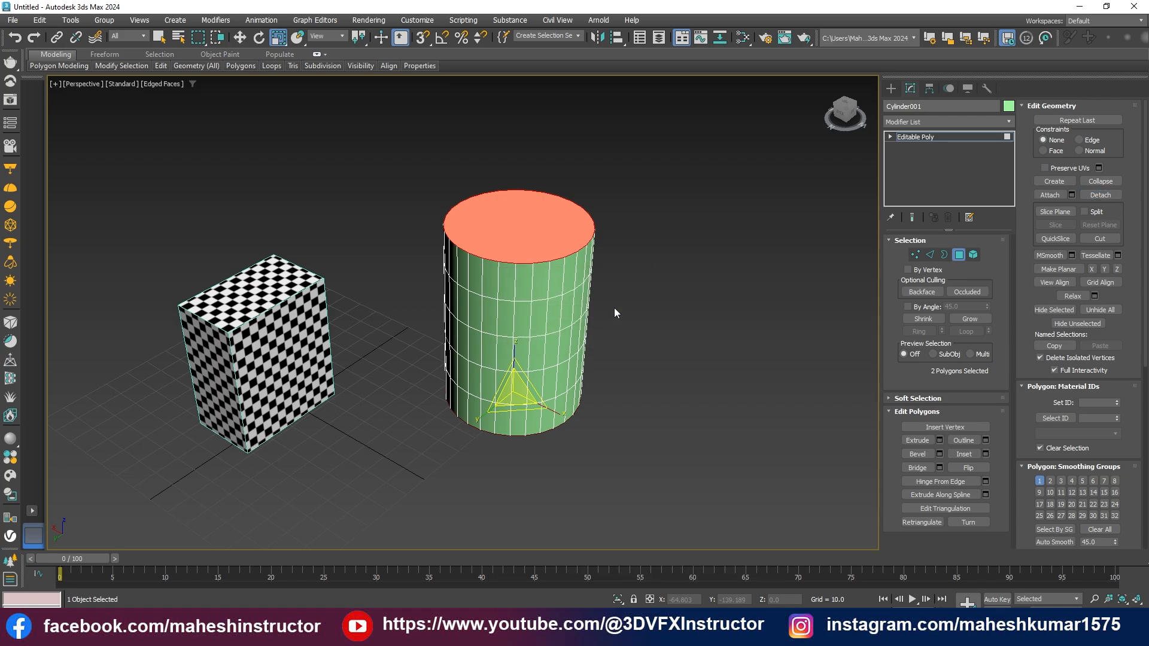
click(911, 141)
click(615, 291)
click(566, 283)
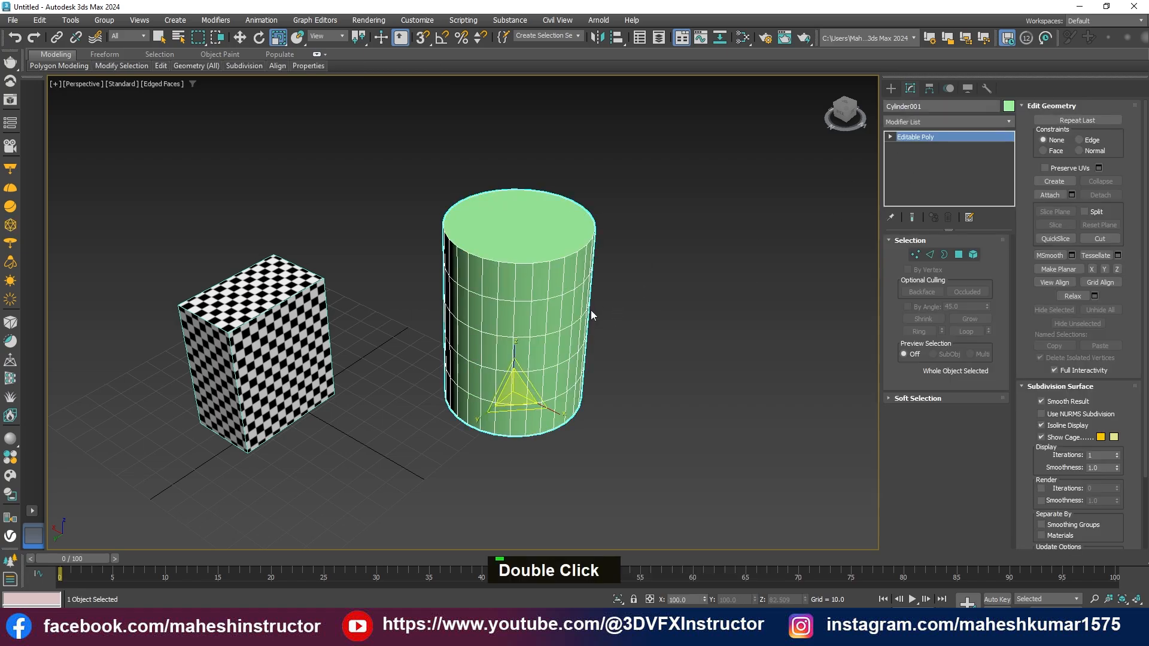
Add an Unwrap UVW modifier to the cylinder and open its UV editor.
click(914, 123)
text(u)
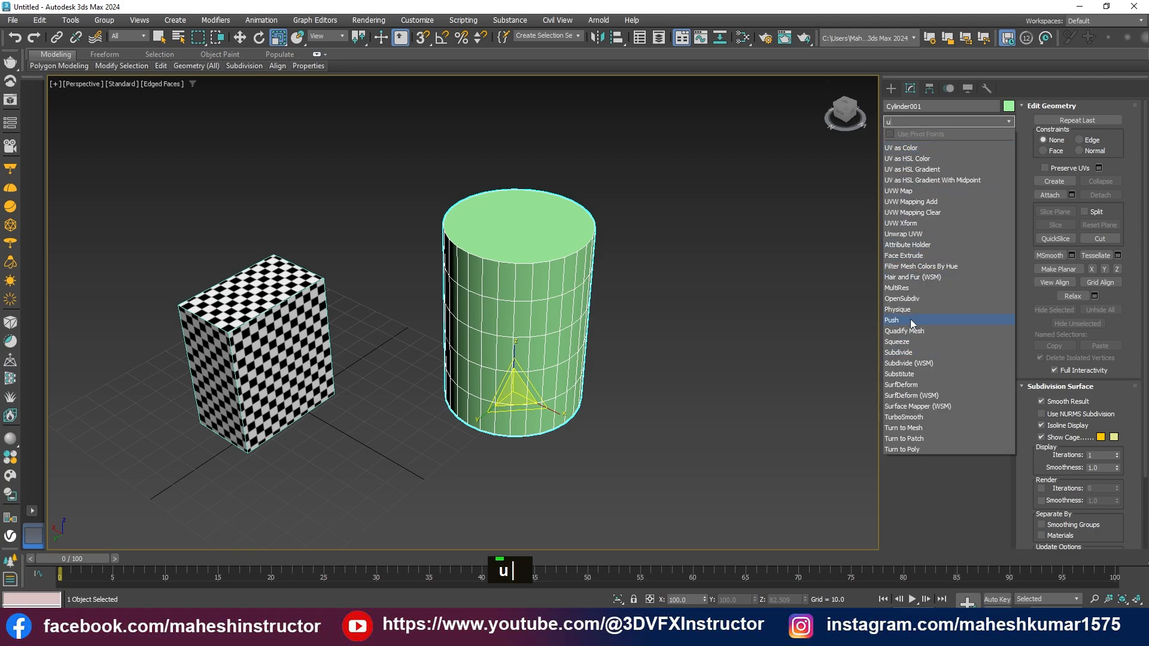
text(n)
click(907, 147)
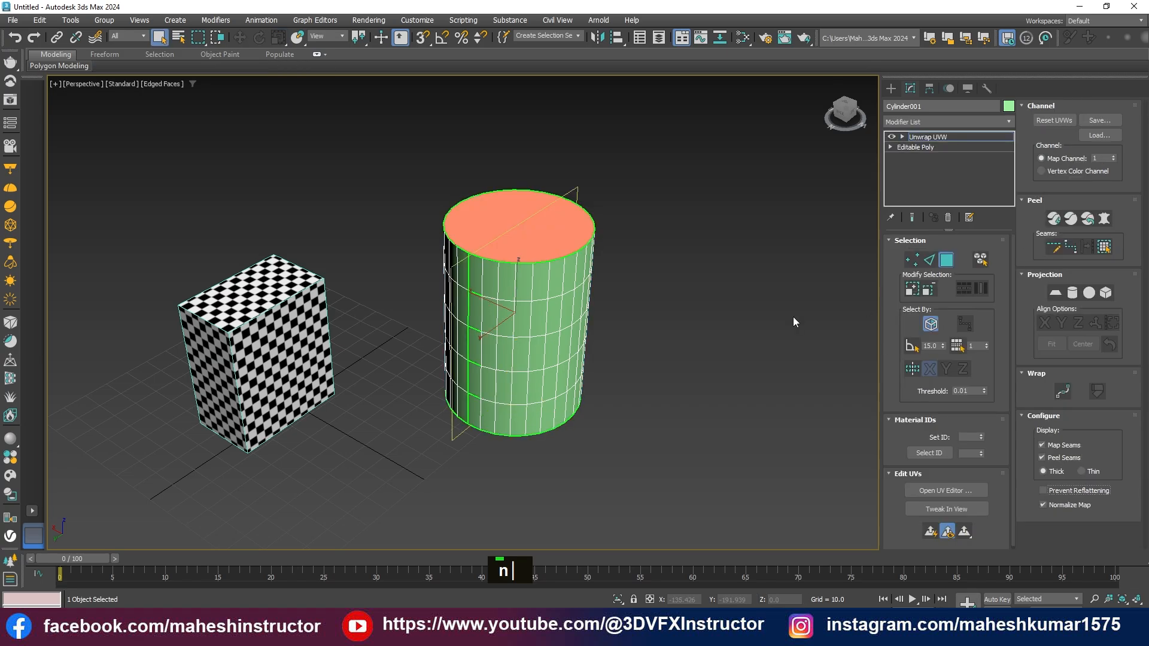
click(938, 491)
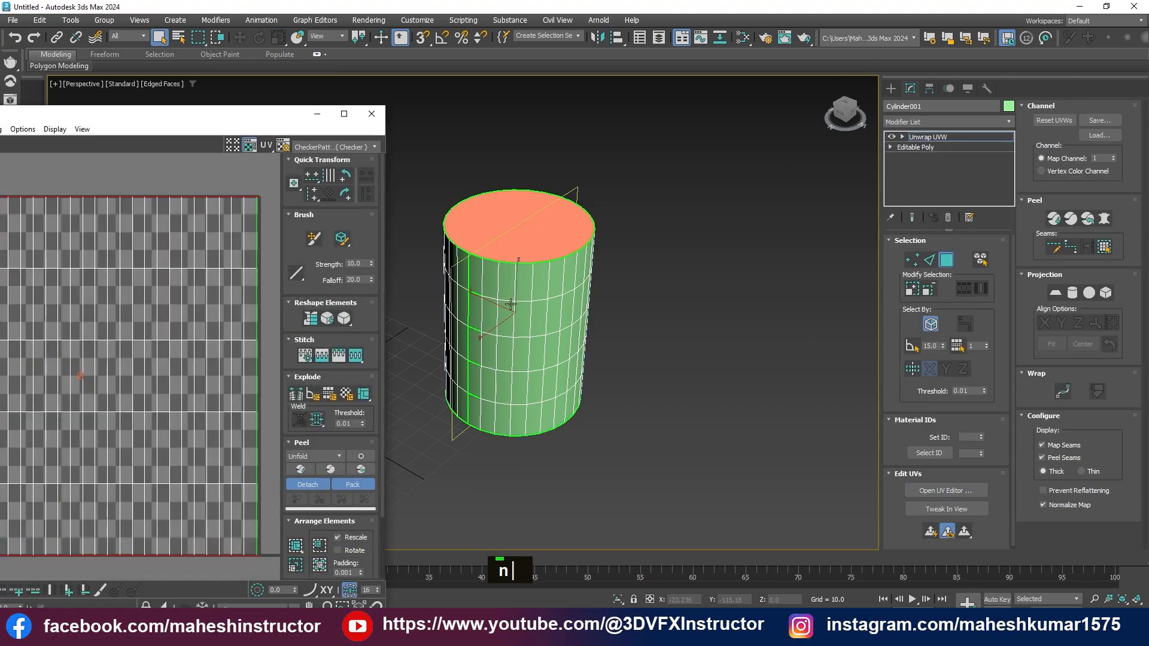
Select all of the cylinder's UV faces, try Quick Peel on them, inspect the cylinder and undo the peel.
alt+middle_drag(646, 326, 602, 323)
drag(183, 126, 364, 132)
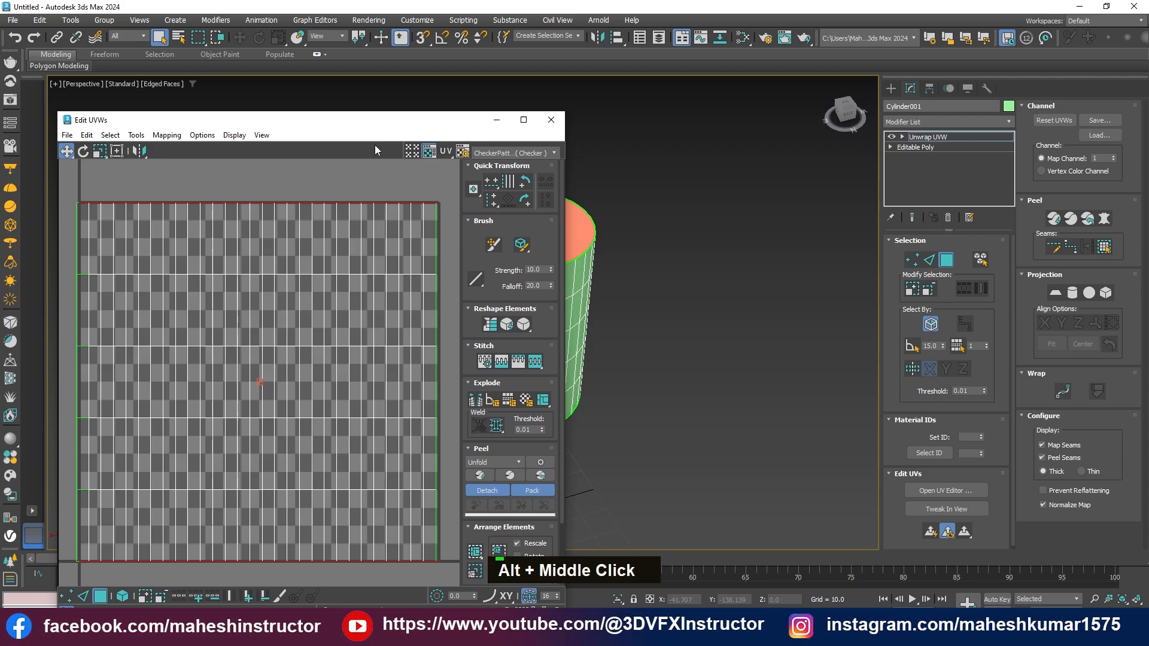
scroll(645, 298, down, 2)
middle_drag(645, 298, 766, 311)
key(ctrl+a)
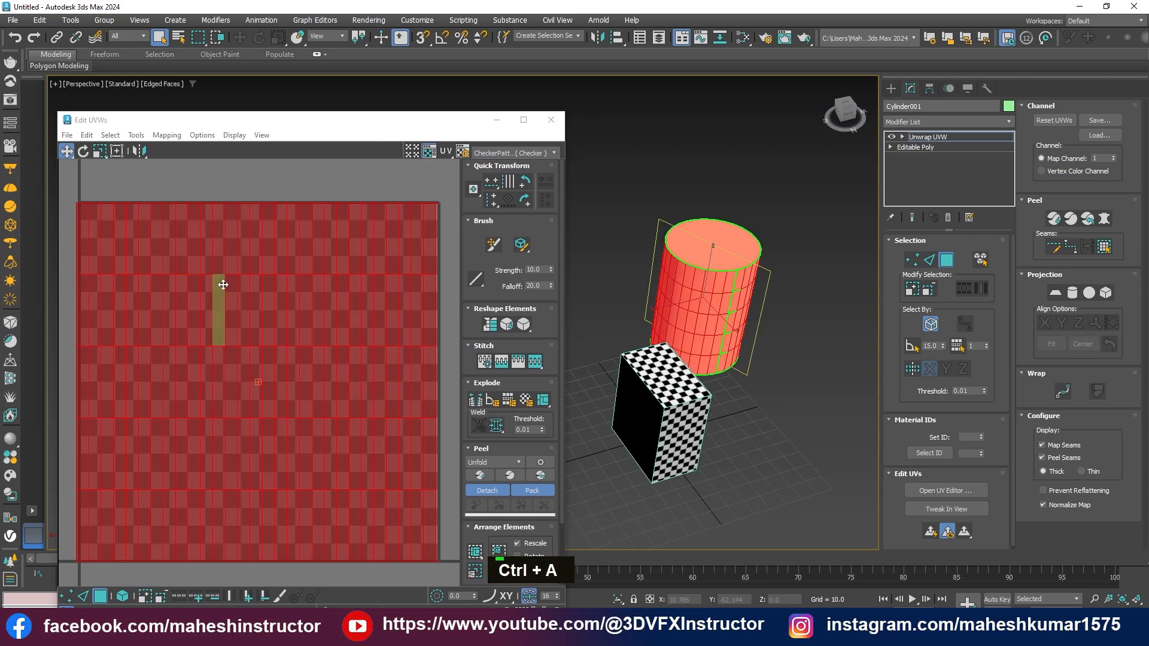
drag(304, 124, 309, 101)
scroll(315, 333, down, 3)
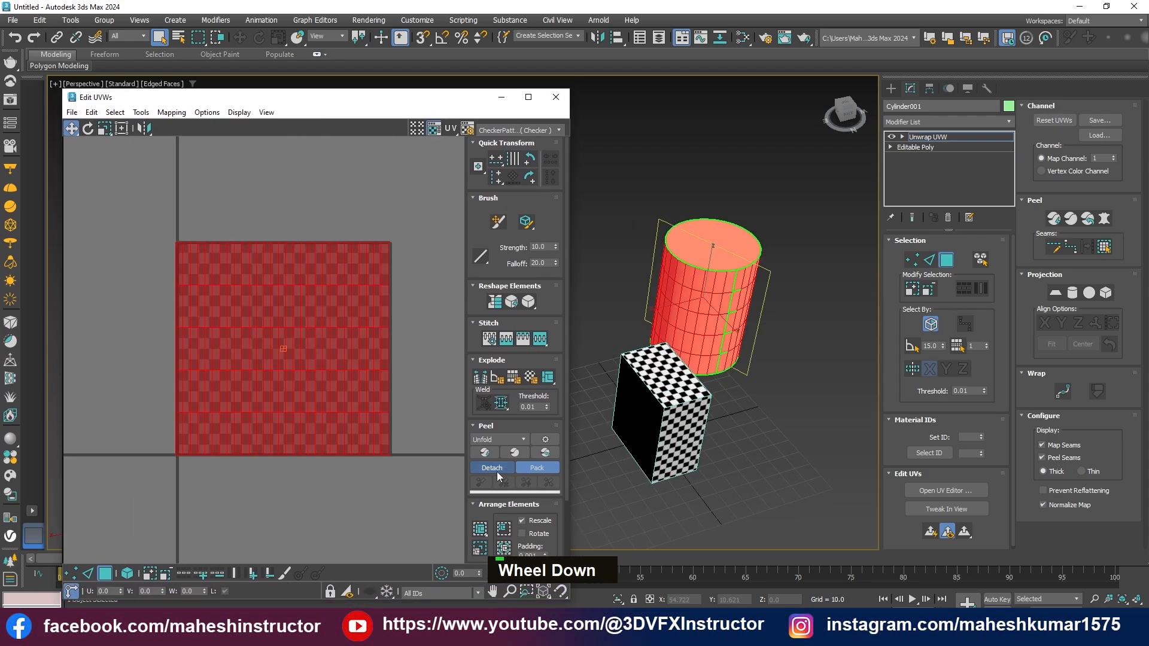
click(481, 454)
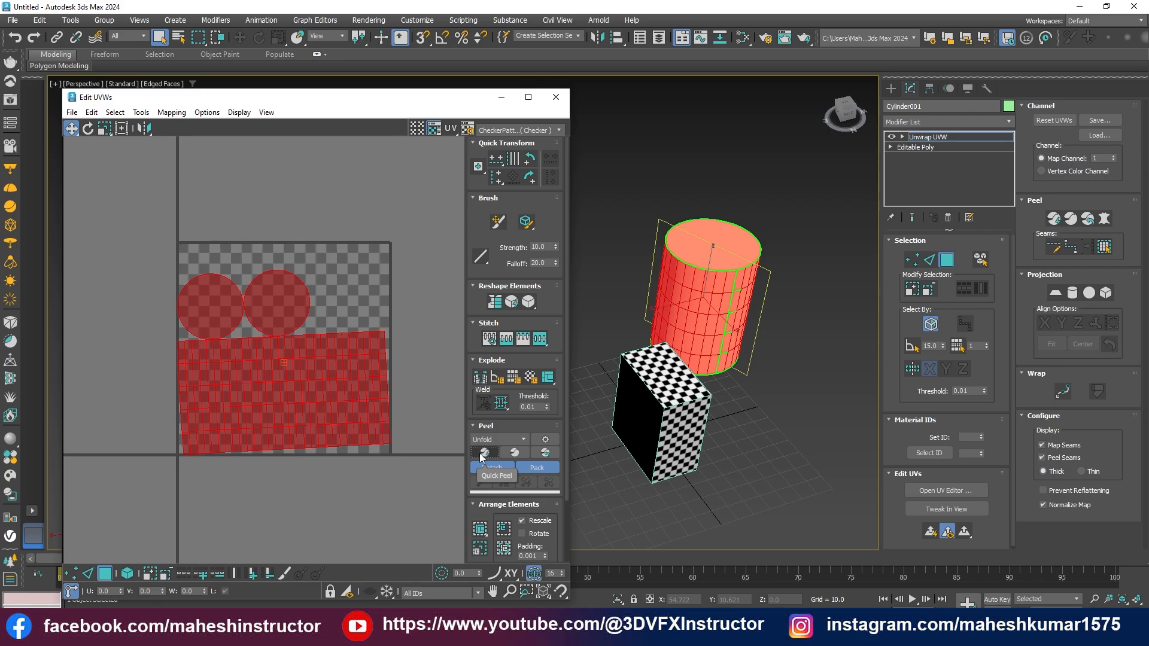
scroll(731, 311, up, 5)
alt+middle_drag(731, 311, 721, 276)
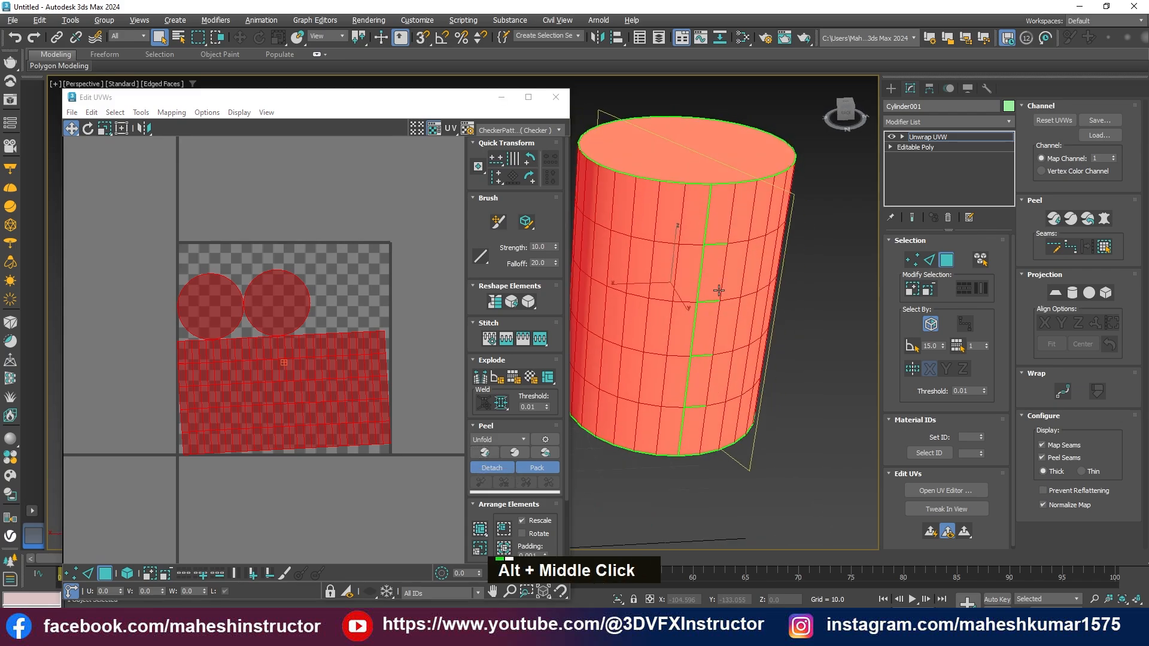
key(ctrl+z)
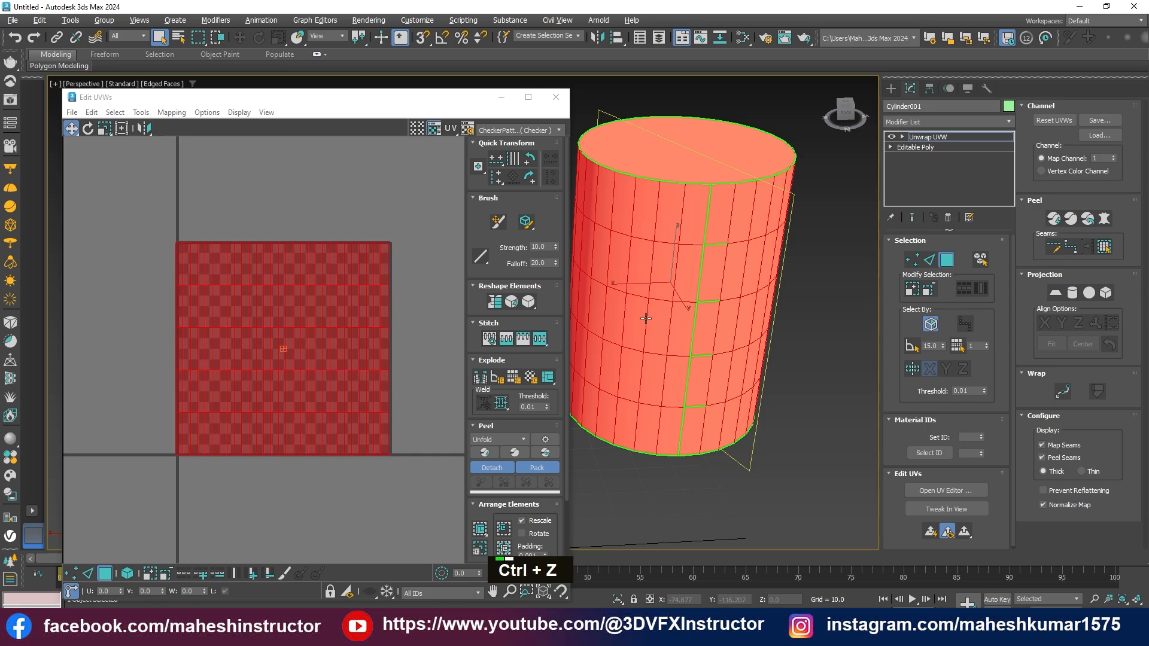
Select a side face next to the cylinder's vertical seam, and undo back to before the Unwrap UVW modifier.
click(701, 245)
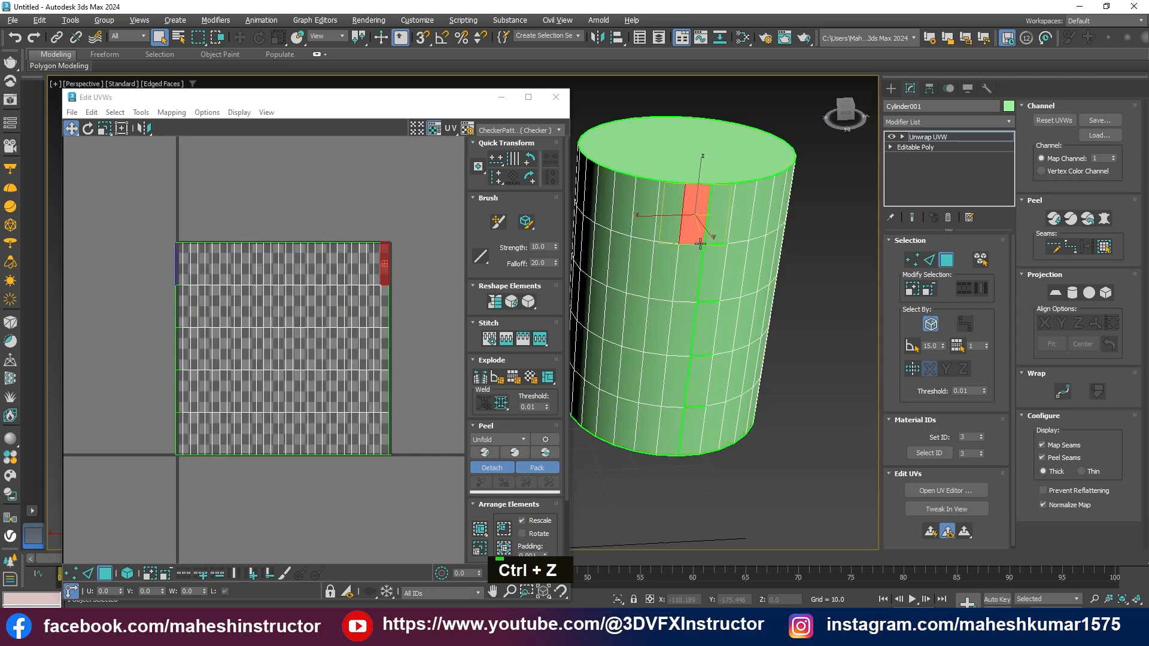
key(ctrl+z)
key(ctrl+z)
key(ctrl+z)
key(ctrl+z)
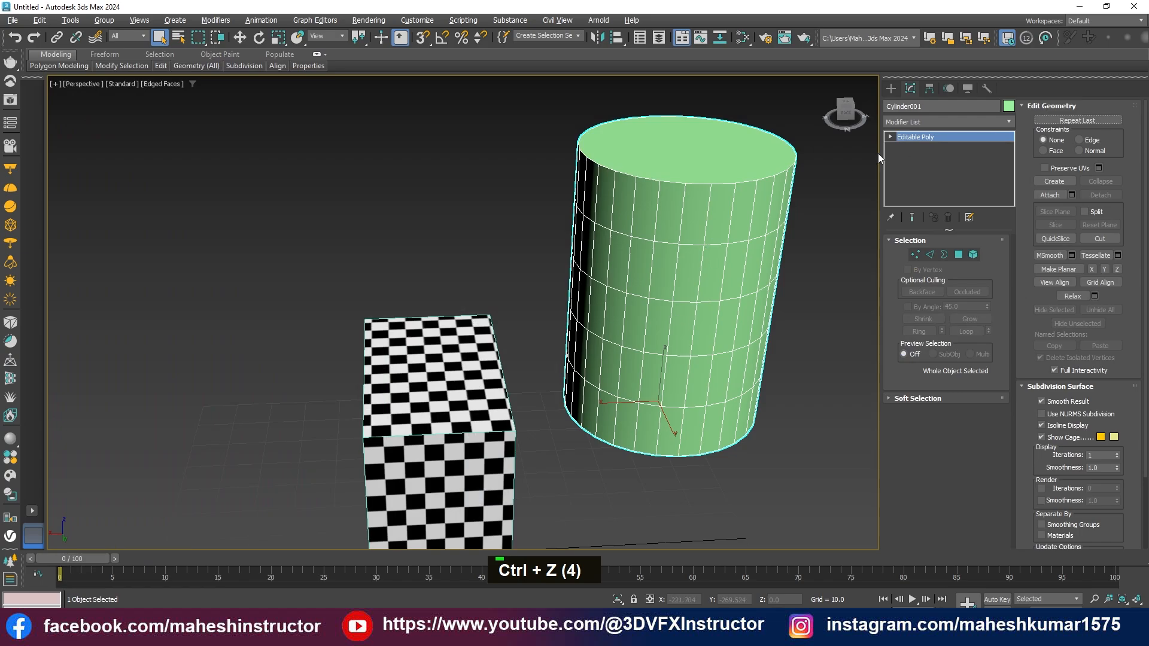
Add an Unwrap UVW modifier to the cylinder above its Editable Poly.
click(920, 121)
text(u)
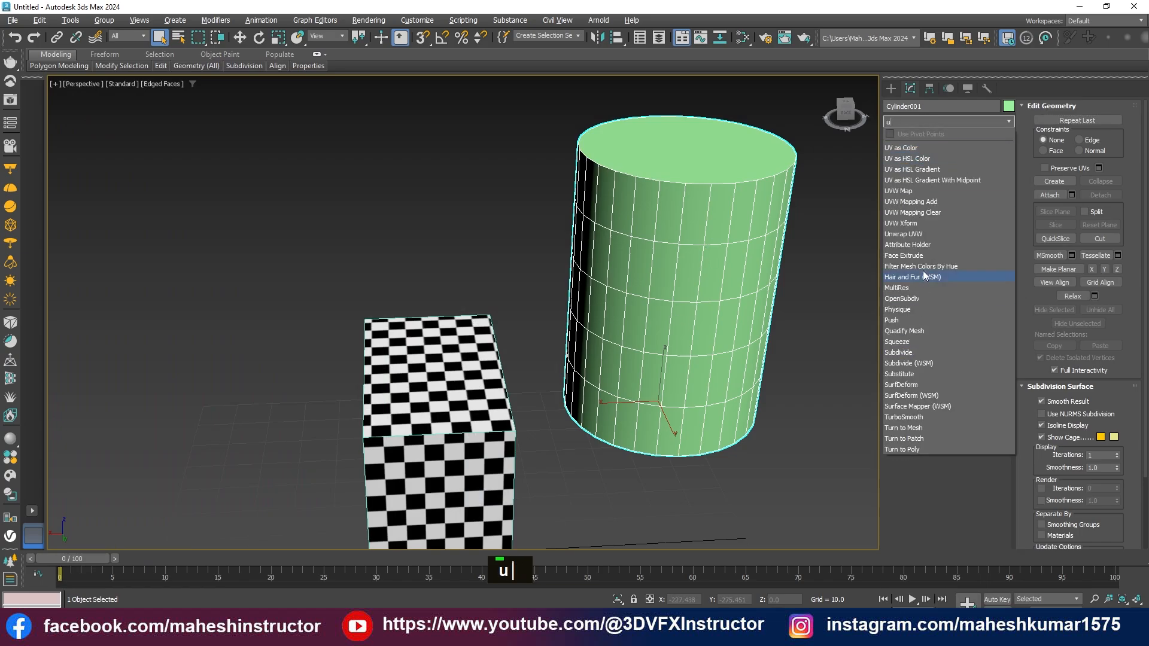
text(n)
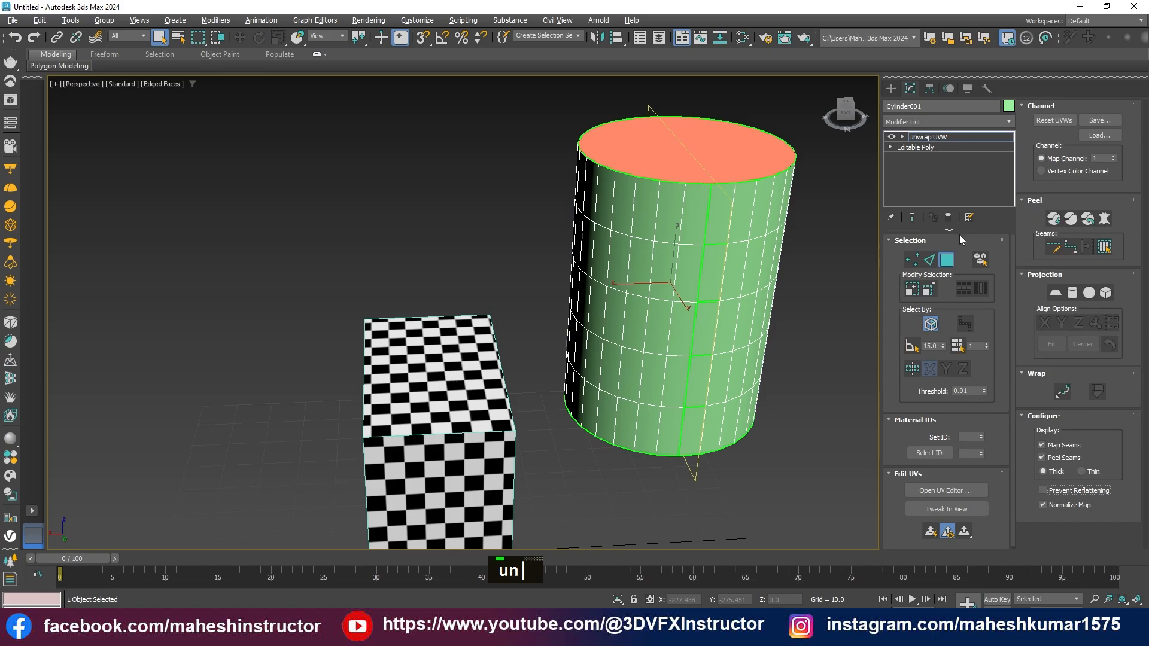
Switch to edge selection and select the vertical line of seam edges running down the cylinder's side.
middle_drag(736, 331, 692, 354)
key(2)
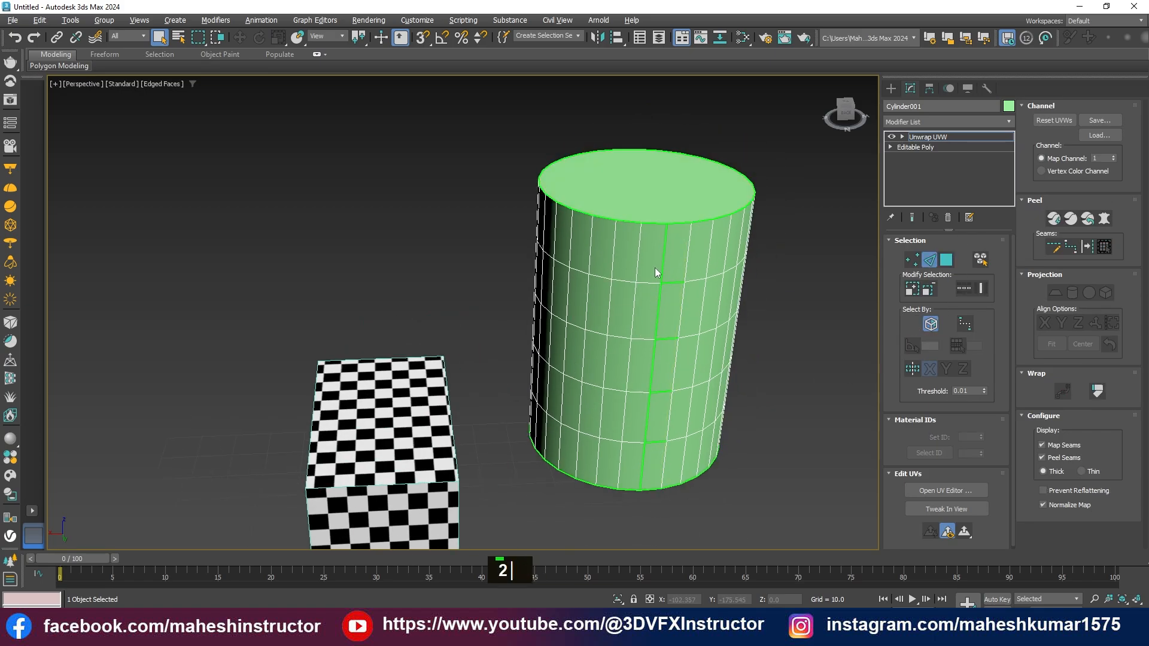
click(662, 247)
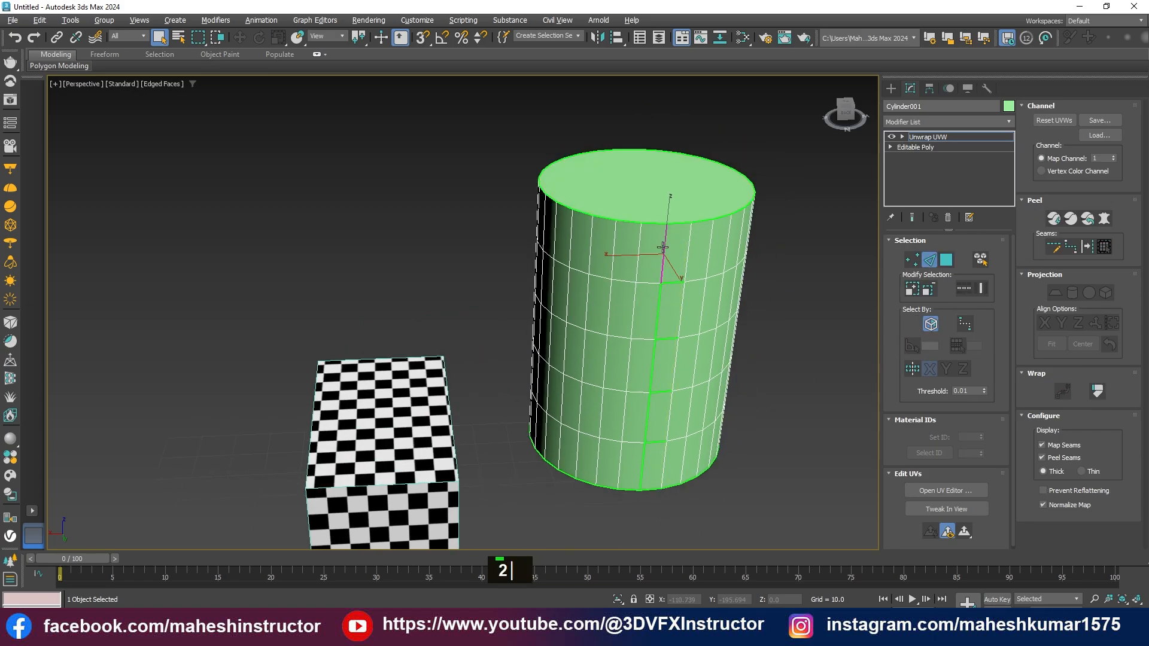
double_click(645, 435)
alt+middle_drag(644, 435, 571, 419)
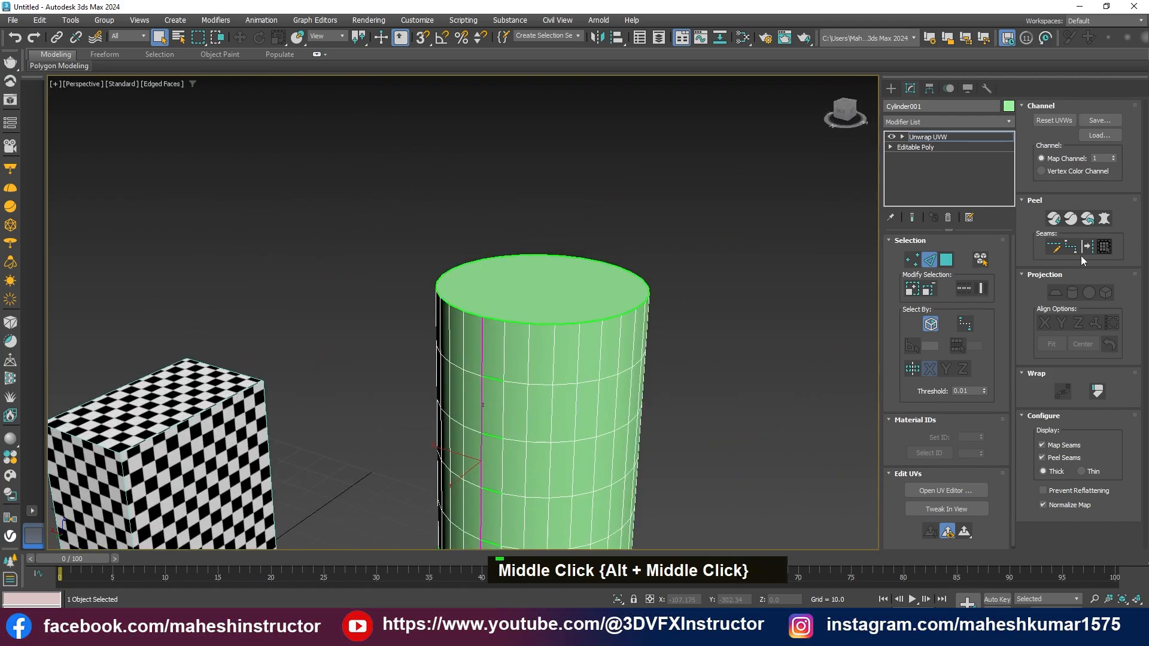
alt+middle_drag(597, 365, 572, 407)
Open the cylinder's UV editor in polygon selection mode and place its window beside the cylinder.
click(934, 494)
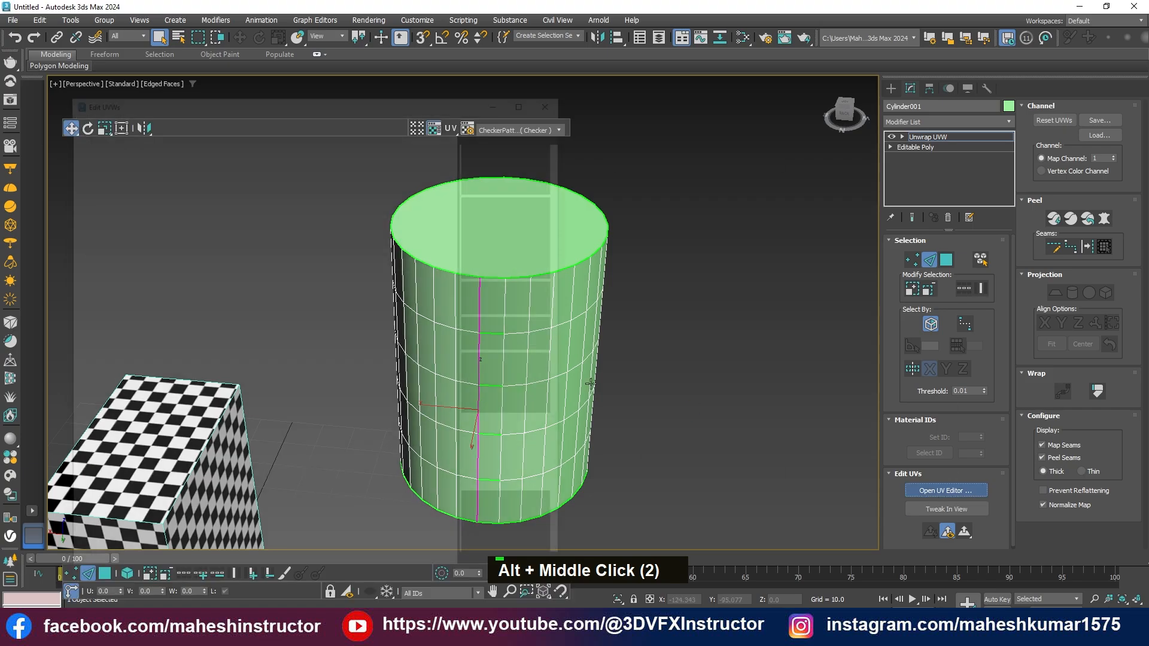
key(ctrl+a)
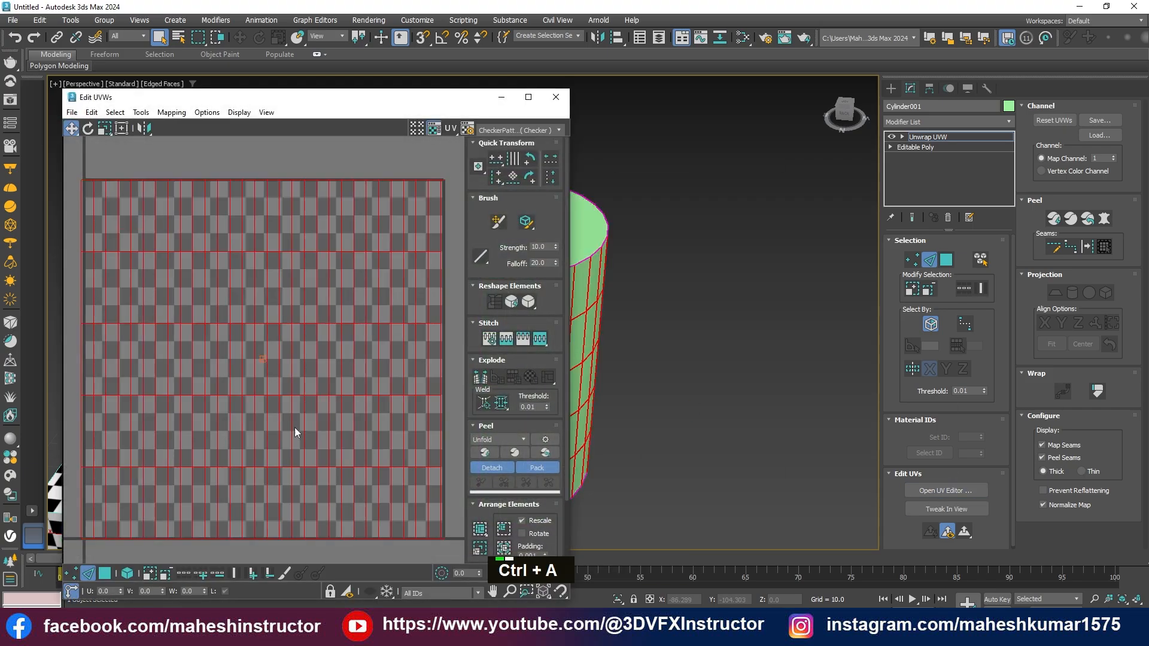
click(107, 573)
drag(348, 108, 243, 110)
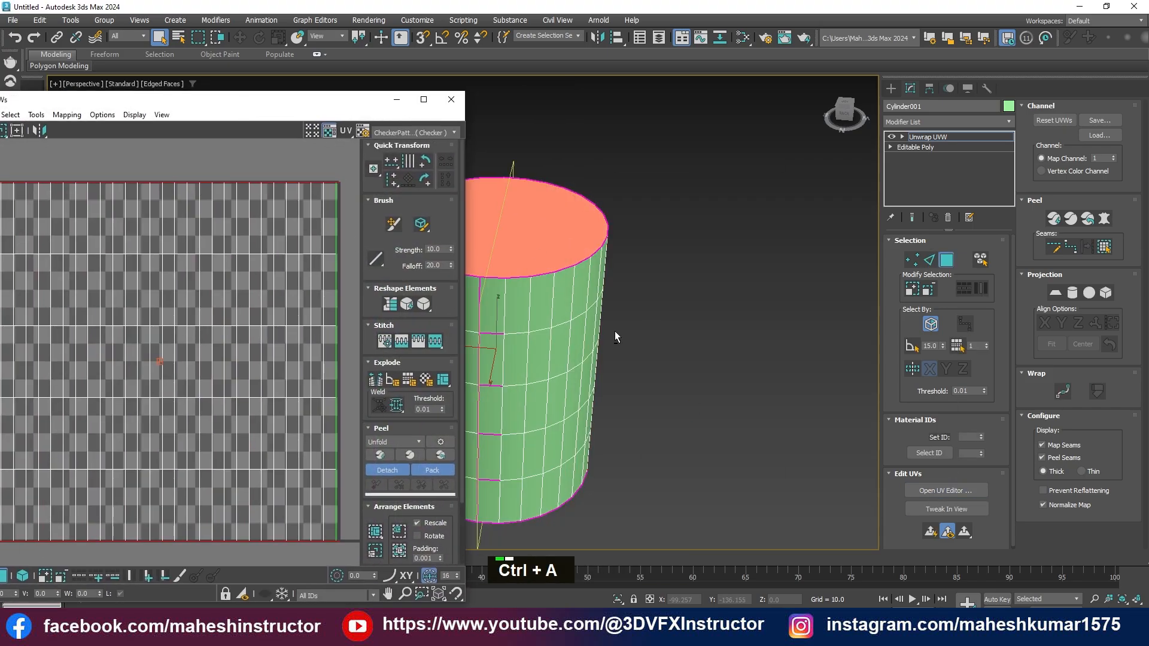
alt+middle_drag(615, 332, 527, 308)
drag(230, 102, 306, 93)
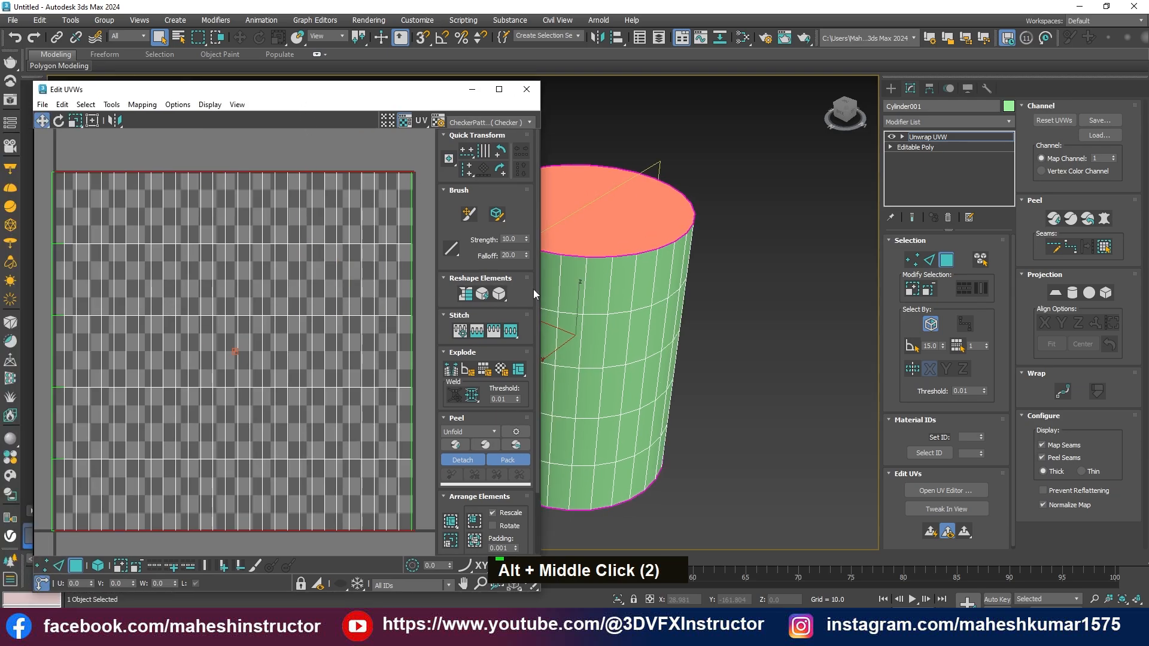
Select all of the cylinder's UV faces and flatten them with Quick Peel.
scroll(680, 317, down, 3)
key(ctrl+a)
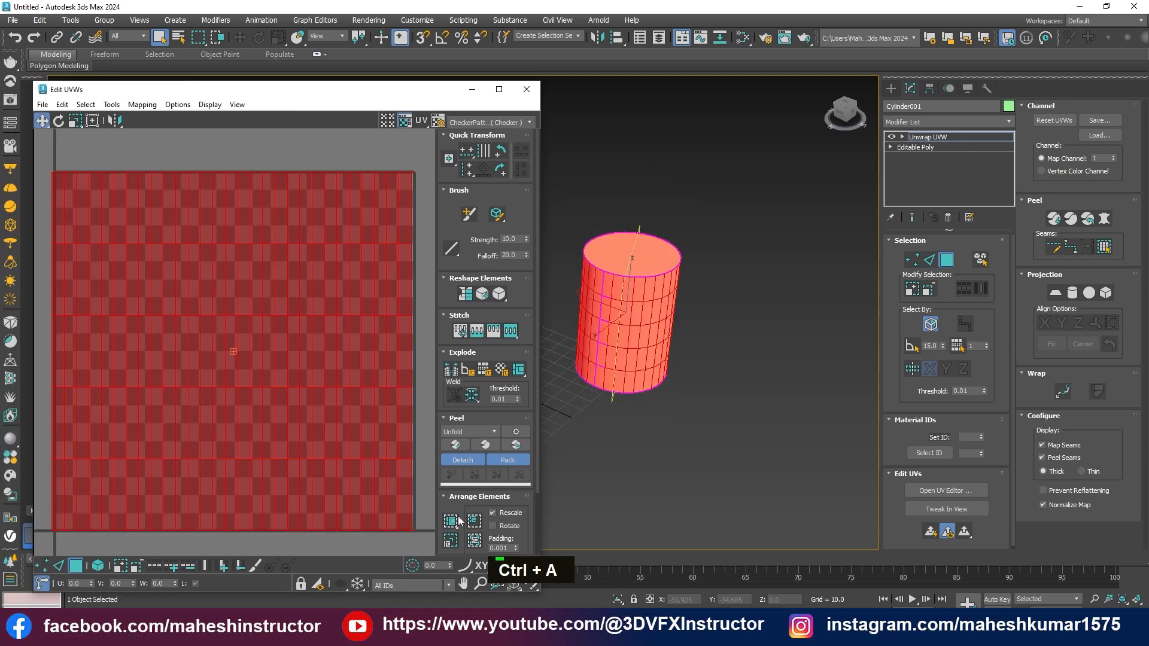
click(454, 445)
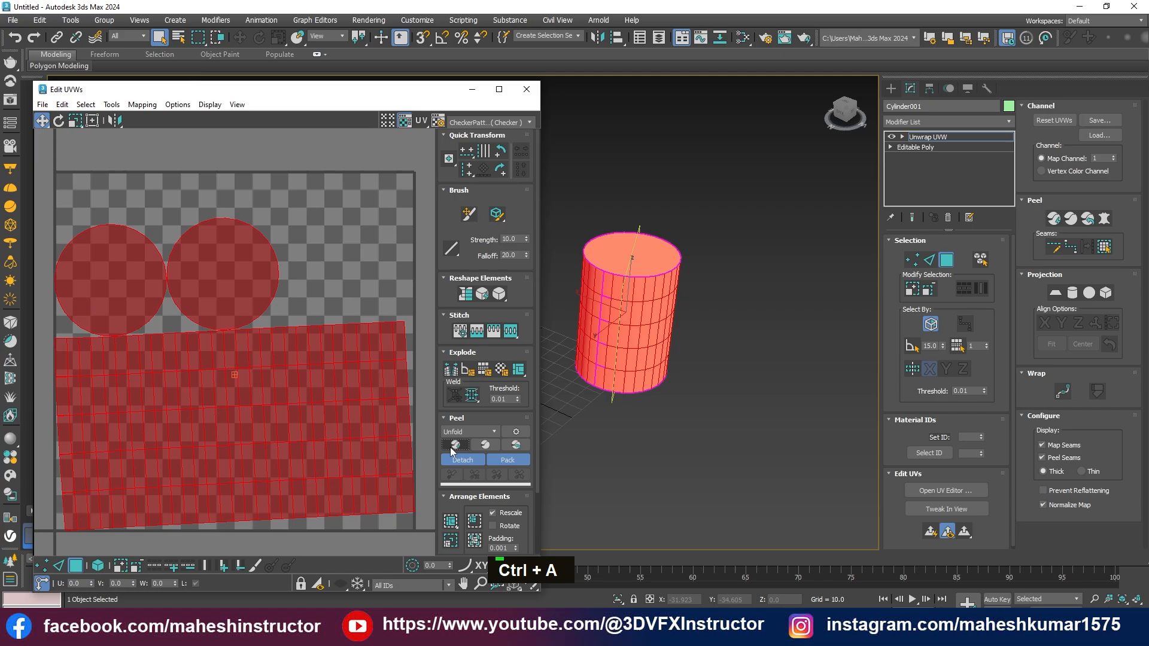
alt+middle_drag(598, 335, 634, 323)
scroll(628, 311, up, 3)
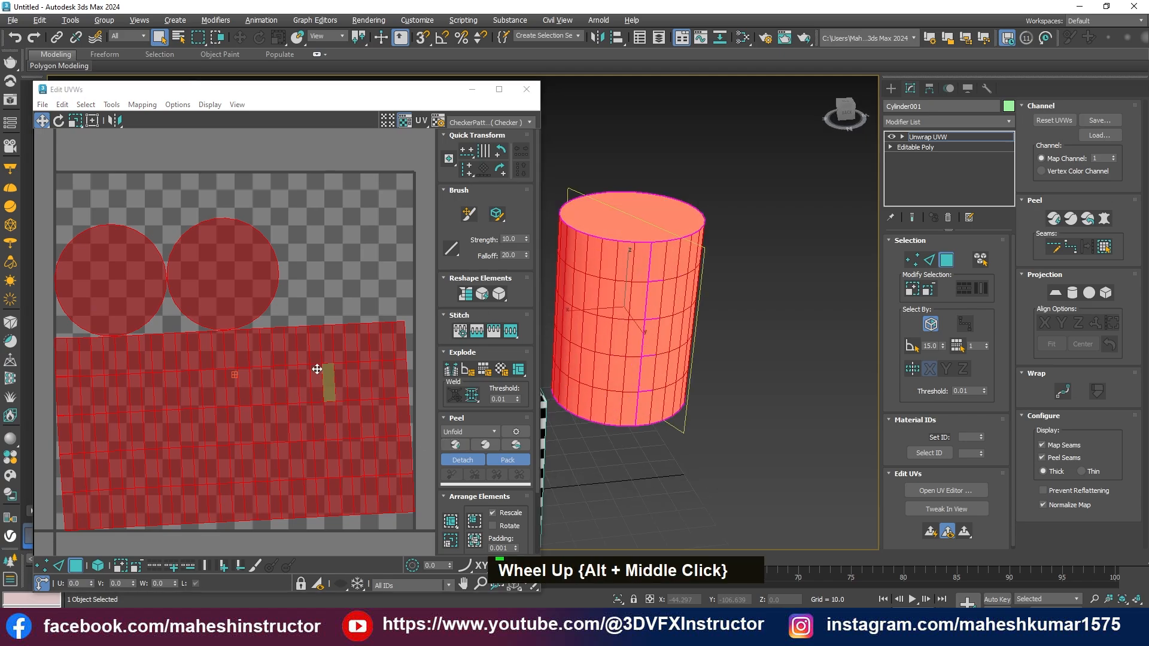
Deselect the UV faces and examine the border of the peeled rectangular side shell.
middle_drag(373, 398, 389, 298)
click(329, 201)
scroll(348, 323, up, 3)
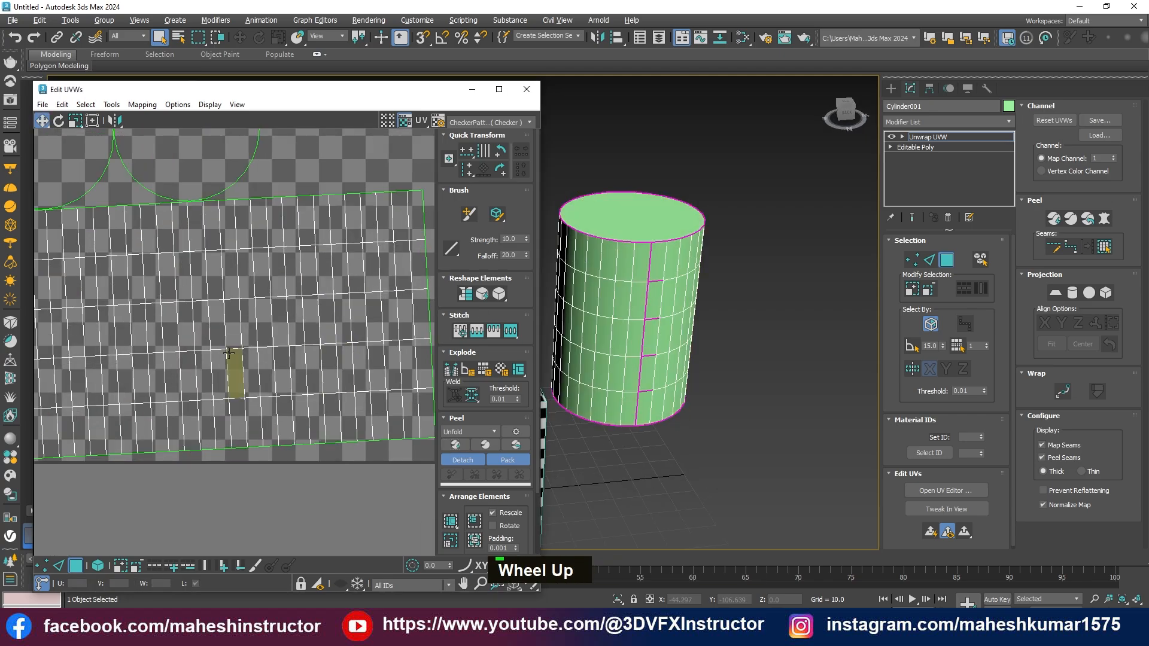
middle_drag(236, 371, 347, 333)
middle_drag(137, 270, 186, 271)
scroll(200, 254, up, 3)
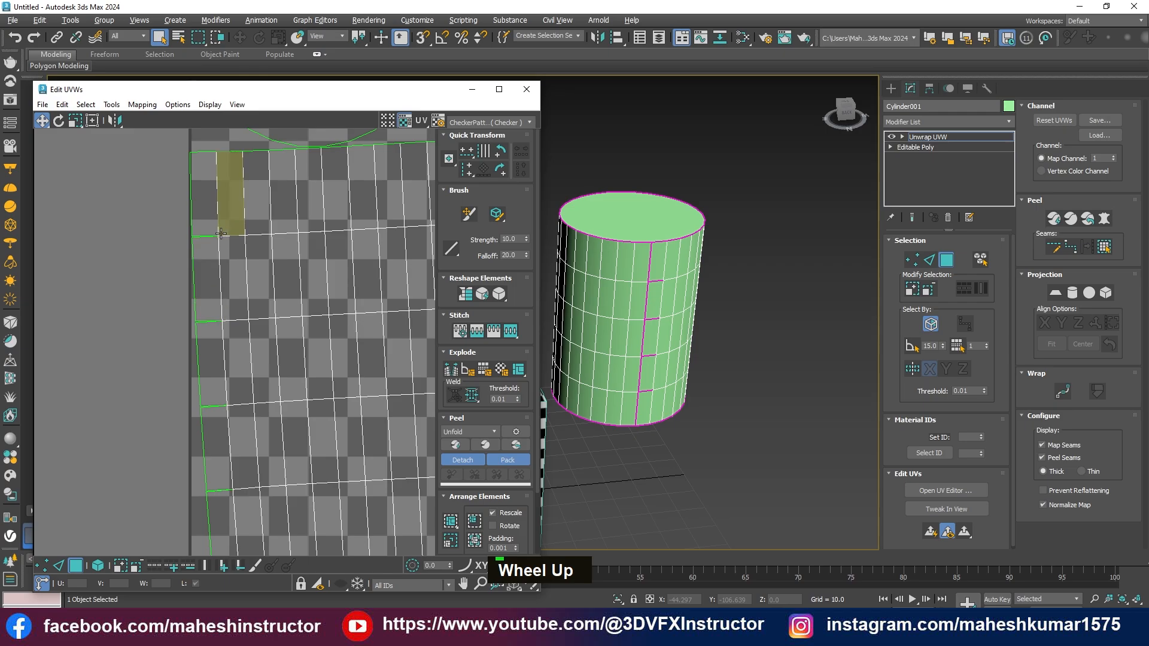
Switch the UV editor to edge selection and examine the short horizontal splits along the side shell's border.
key(2)
key(2)
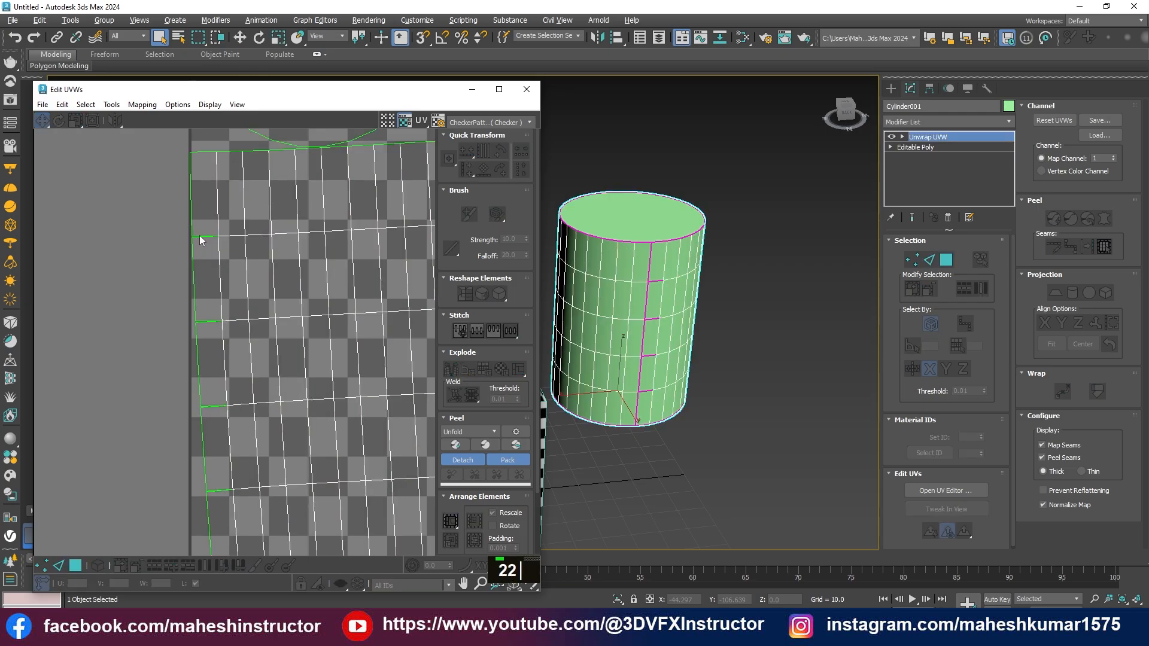
key(2)
key(2)
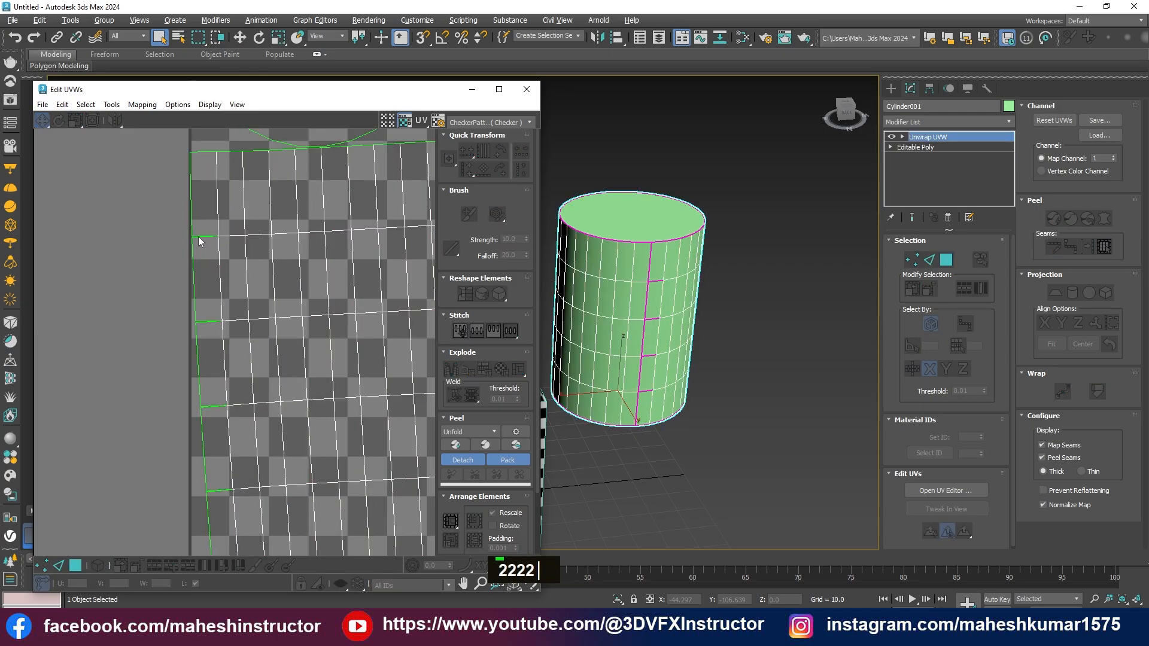
double_click(60, 564)
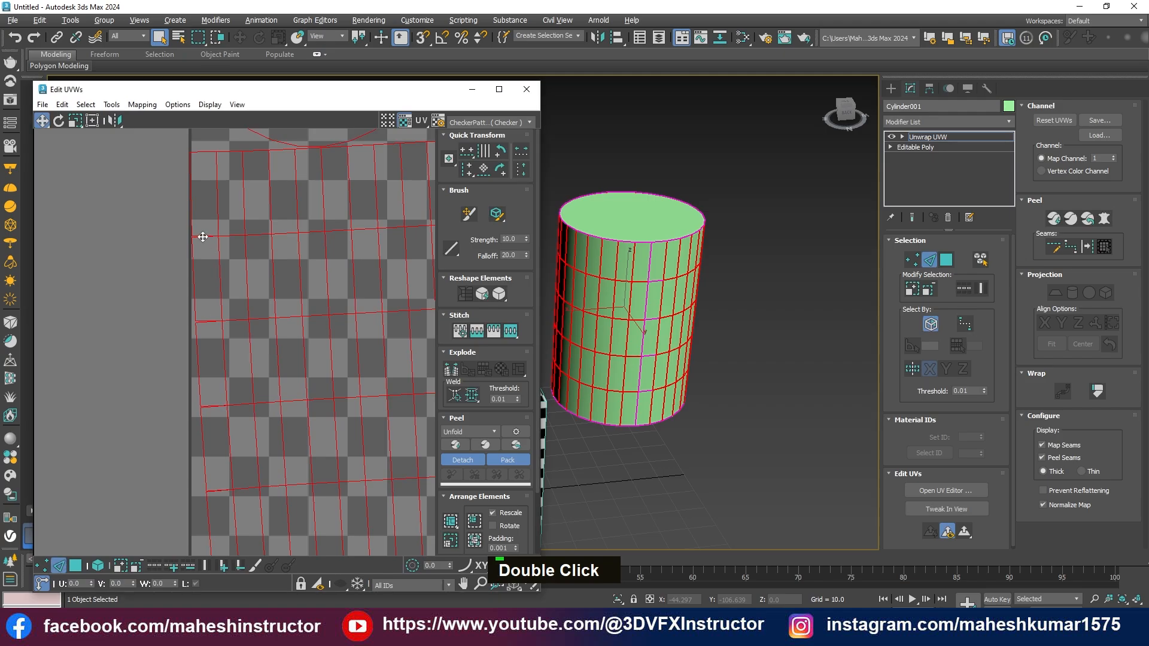
scroll(197, 234, up, 4)
scroll(191, 239, up, 2)
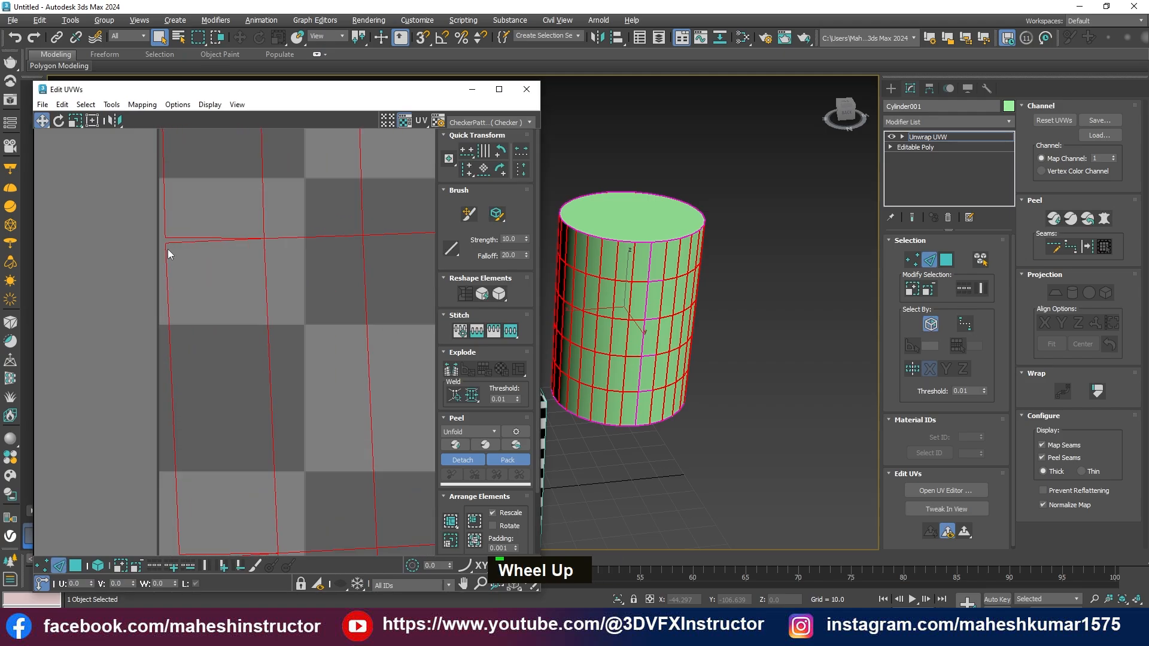
middle_drag(180, 250, 187, 285)
scroll(651, 294, up, 4)
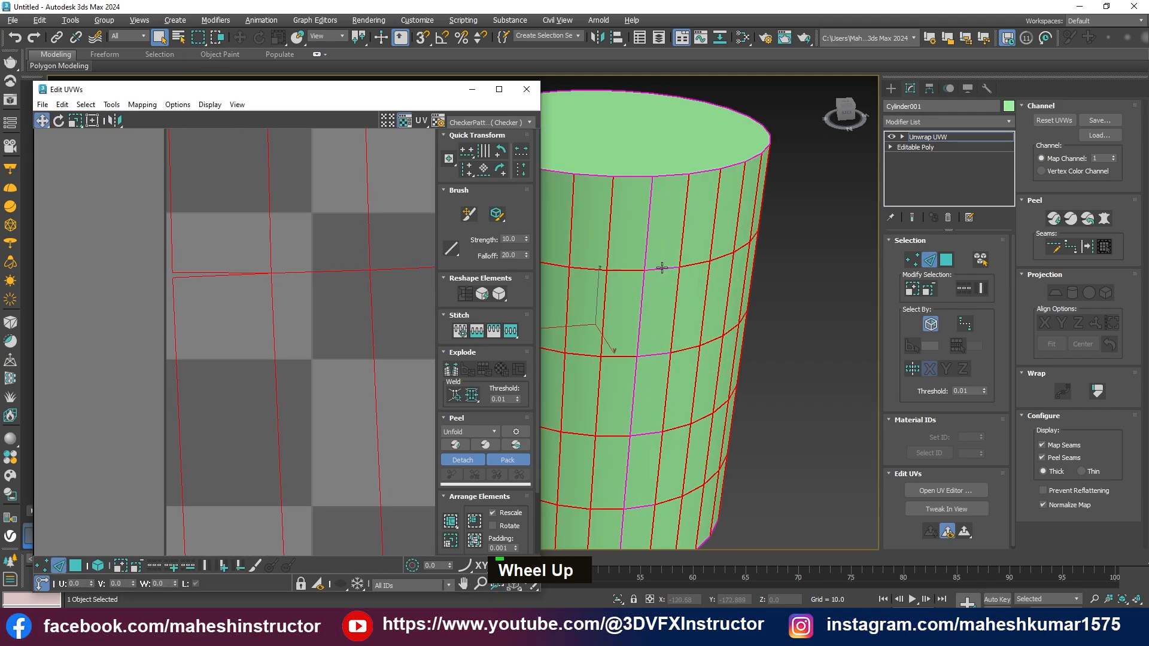
Try Stitch To Target on the uppermost short split edge beside the cylinder's vertical seam, and undo it.
click(661, 267)
alt+middle_drag(680, 332, 651, 347)
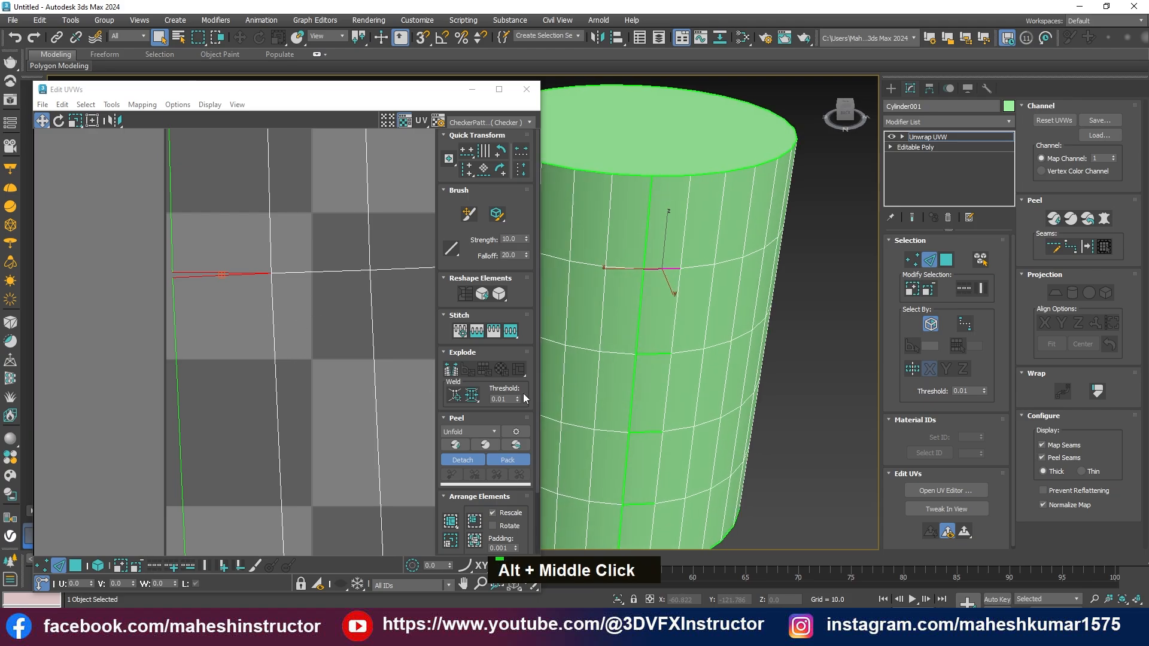
click(459, 331)
scroll(239, 304, down, 3)
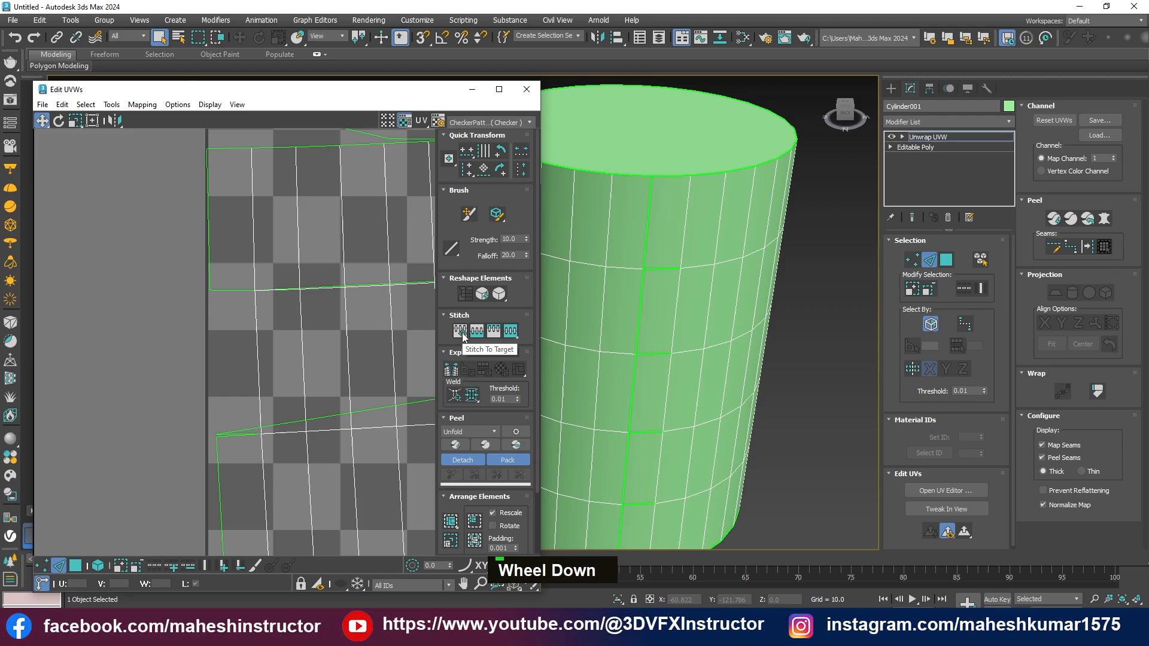
key(ctrl+z)
Try Stitch To Source on the same short split edge, inspect the side shell and undo the stitch.
middle_drag(375, 334, 342, 335)
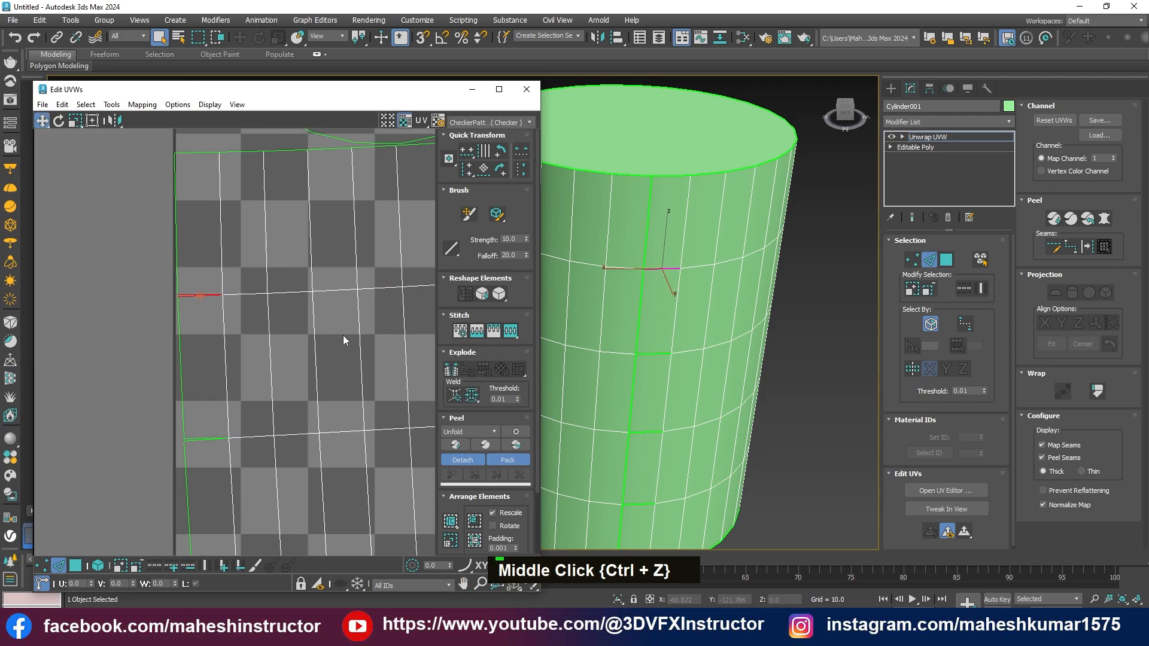
click(494, 332)
scroll(286, 337, down, 3)
middle_drag(374, 329, 228, 318)
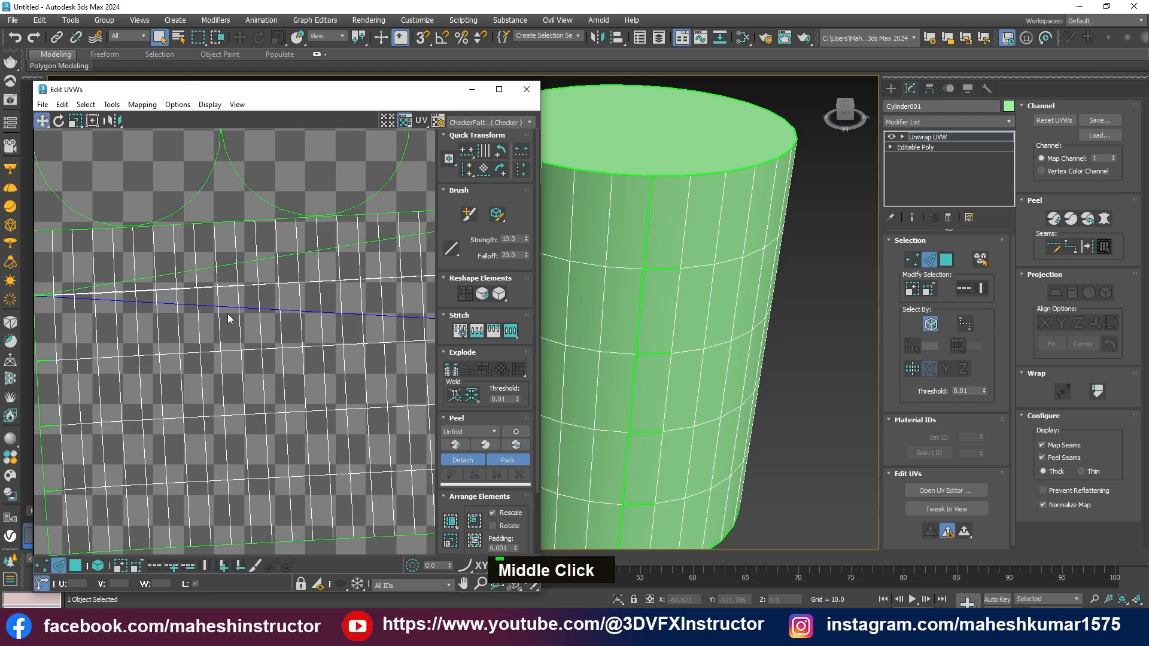
scroll(228, 318, down, 3)
middle_drag(297, 320, 213, 318)
key(ctrl+z)
Change the cylinder's object color to grey so its seam edges stand out.
alt+middle_drag(664, 341, 688, 345)
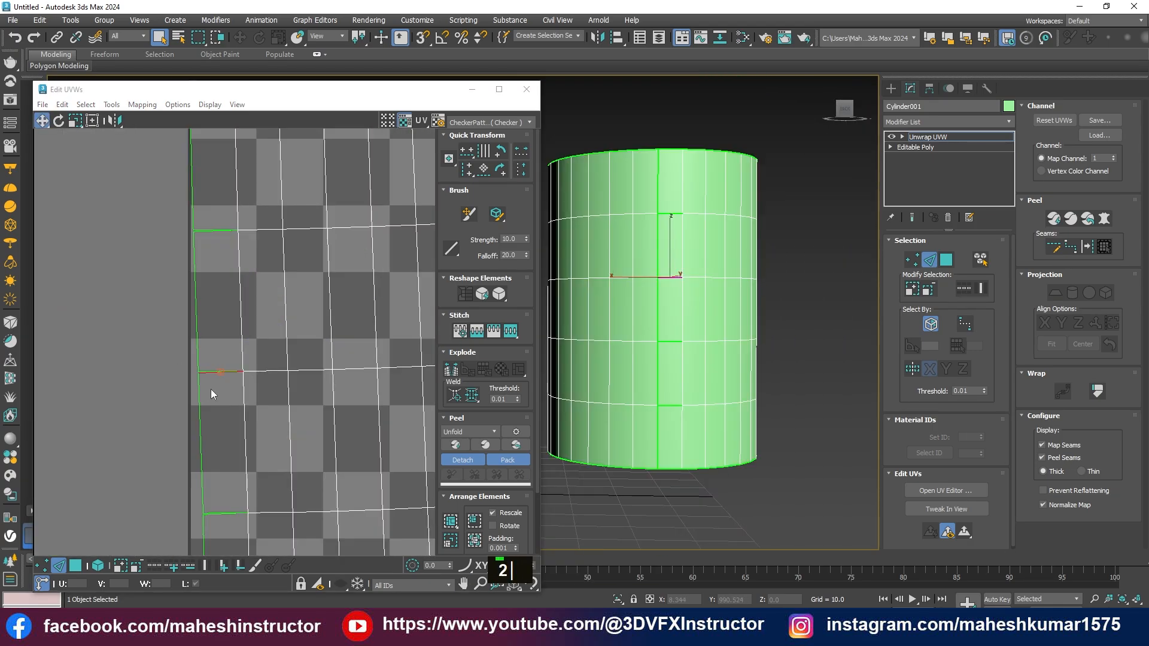
scroll(211, 389, up, 2)
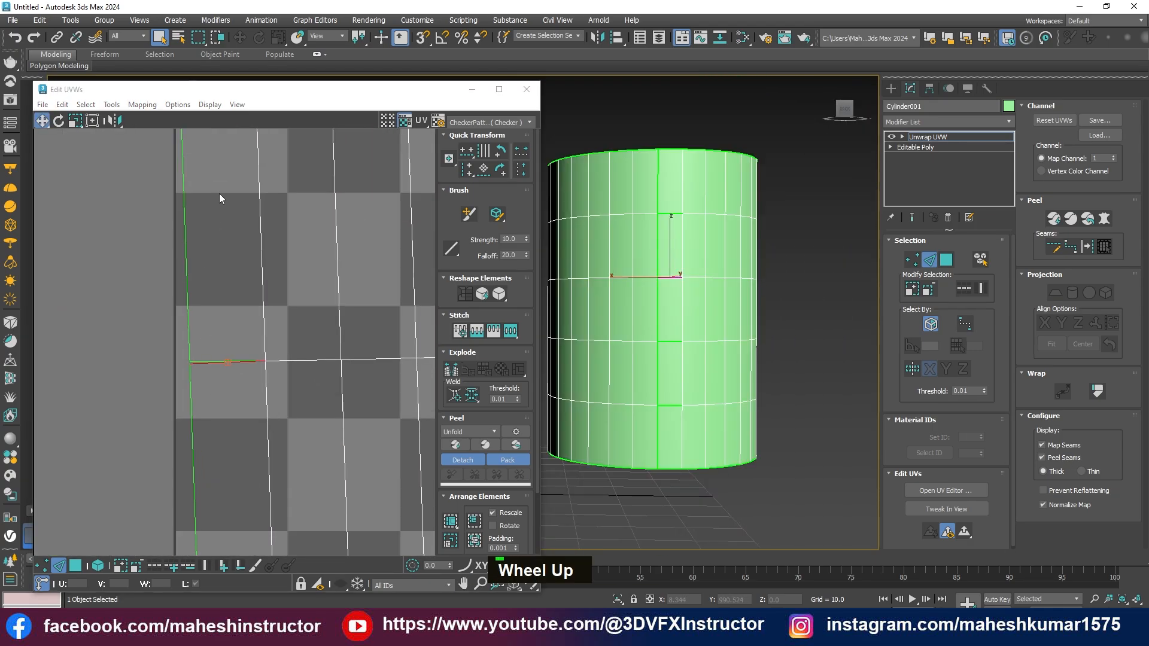
middle_drag(235, 232, 216, 454)
alt+middle_drag(748, 294, 691, 331)
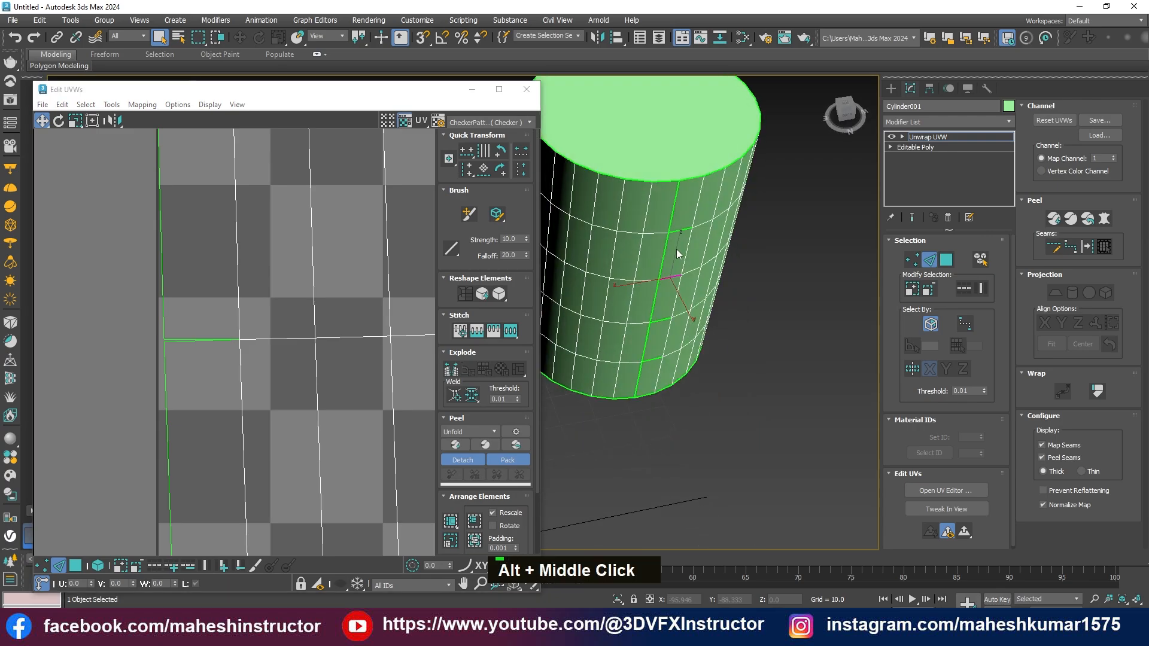
middle_drag(676, 254, 690, 275)
click(1009, 106)
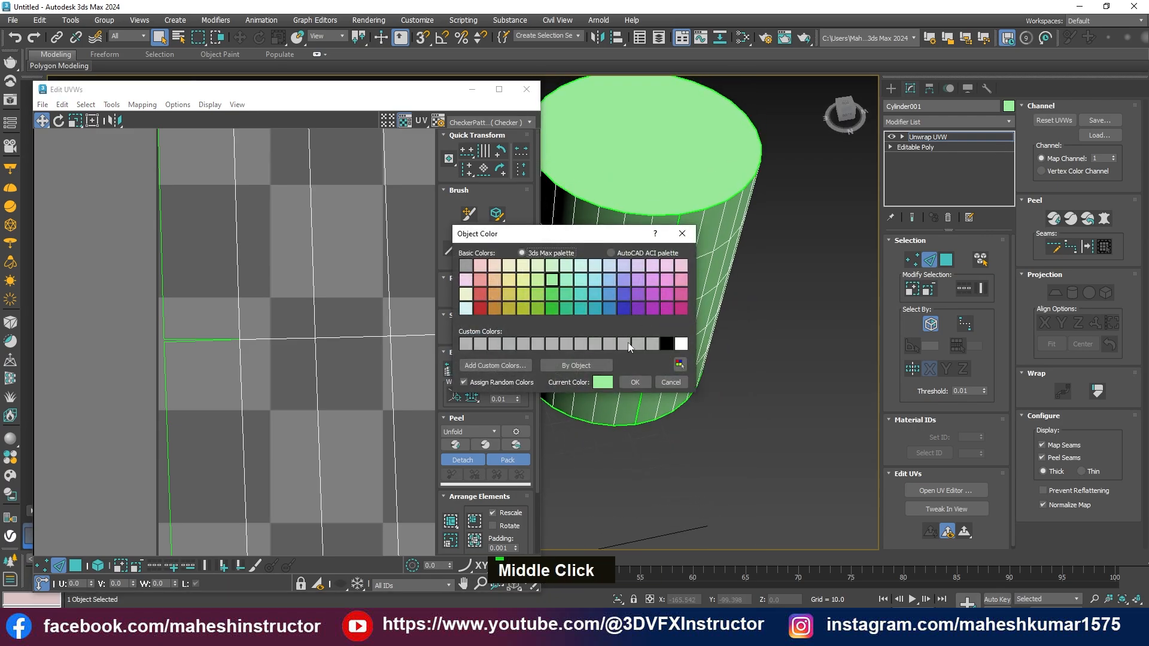
double_click(643, 345)
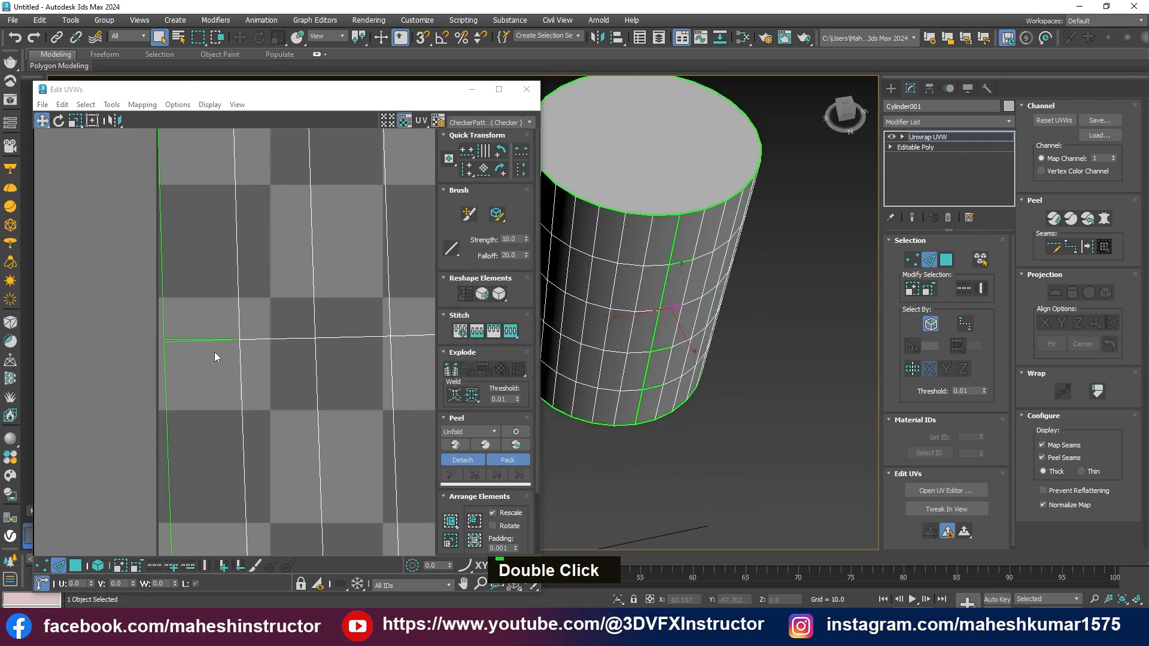
Stitch the two upper short split edges on the side shell's border with Stitch To Source.
middle_drag(214, 352, 236, 399)
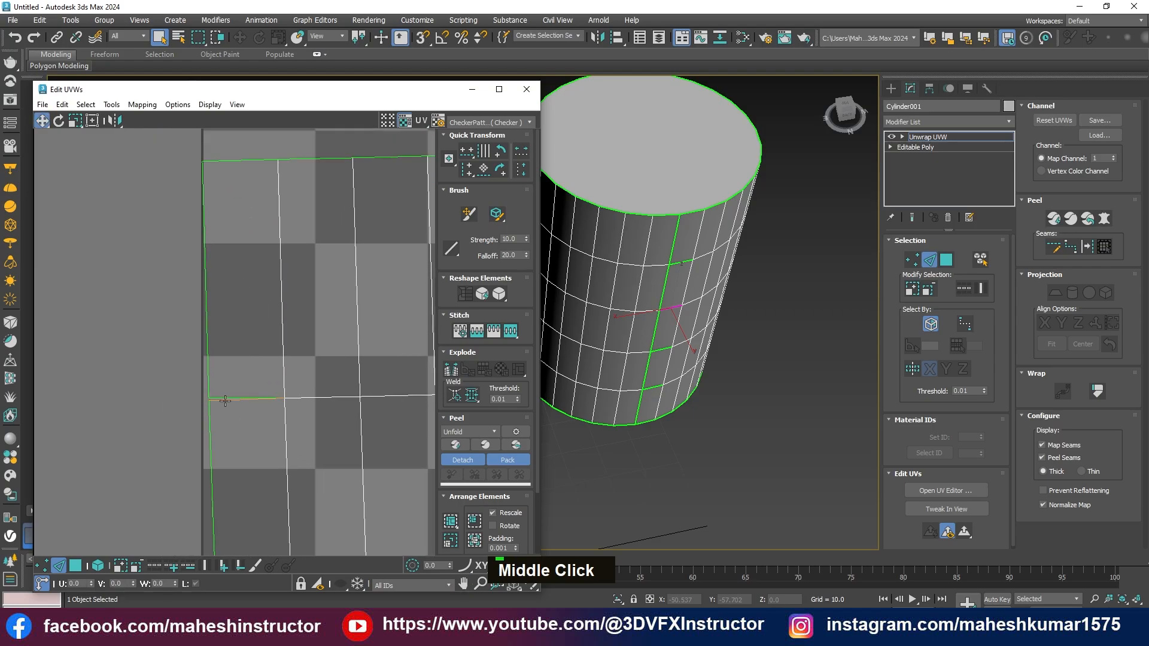
click(225, 399)
click(495, 333)
middle_drag(219, 508, 210, 345)
click(237, 474)
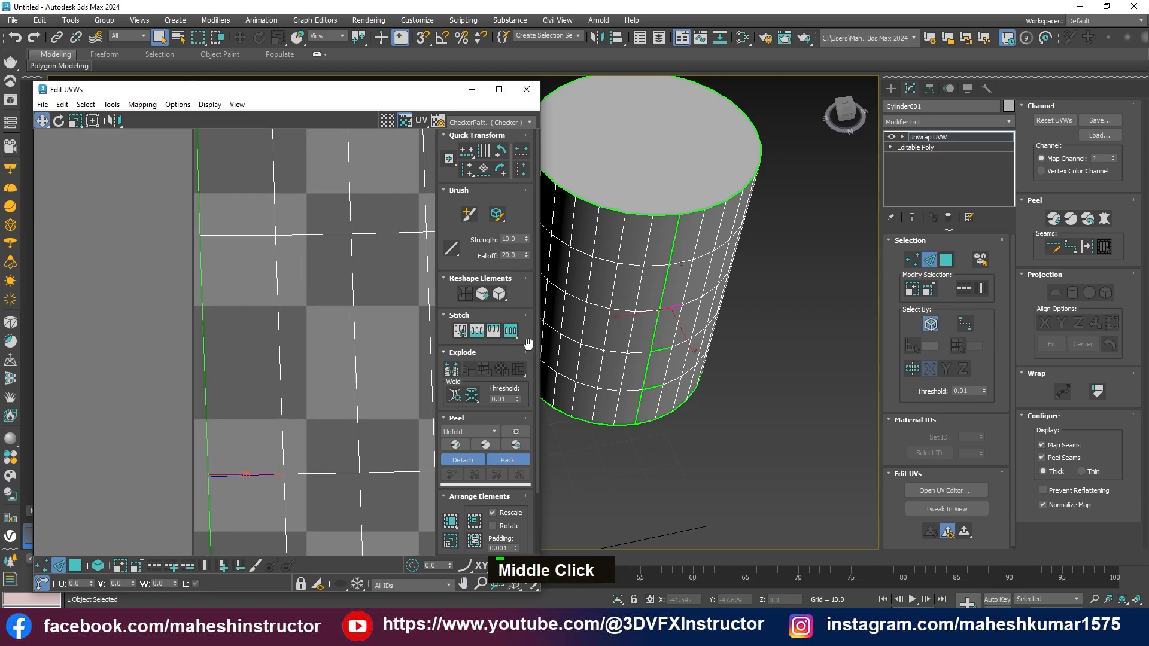
click(494, 335)
Stitch the two remaining lower short split edges on the side shell's border with Stitch To Source.
middle_drag(295, 433, 297, 222)
middle_drag(266, 482, 263, 397)
click(249, 418)
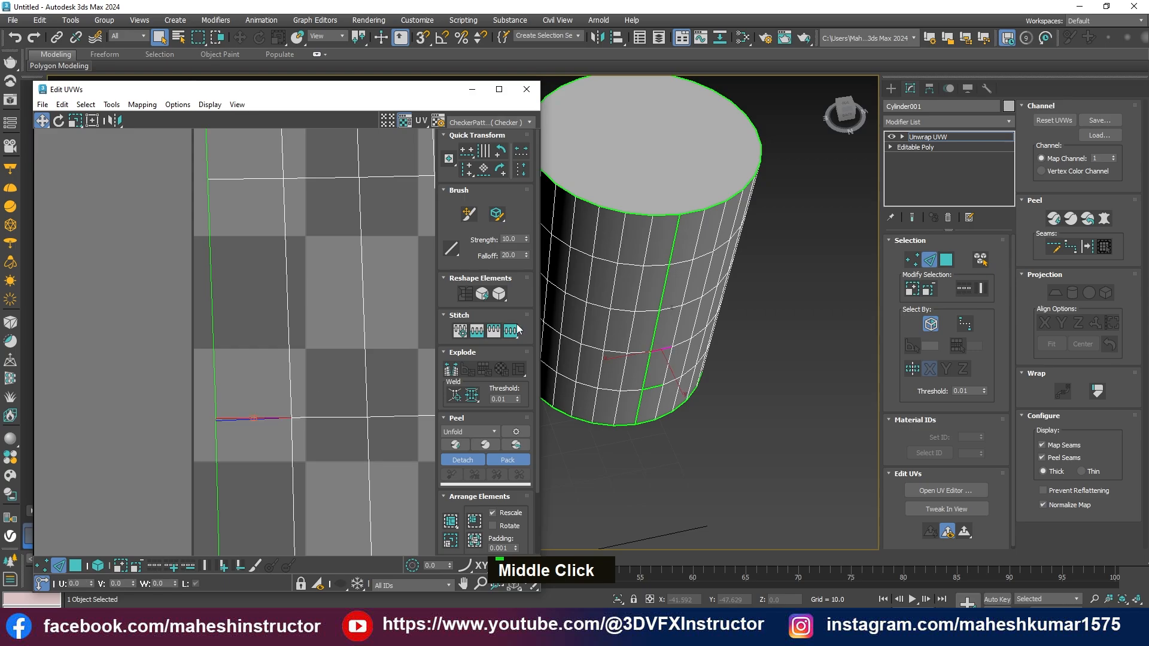
click(498, 332)
middle_drag(231, 326, 219, 511)
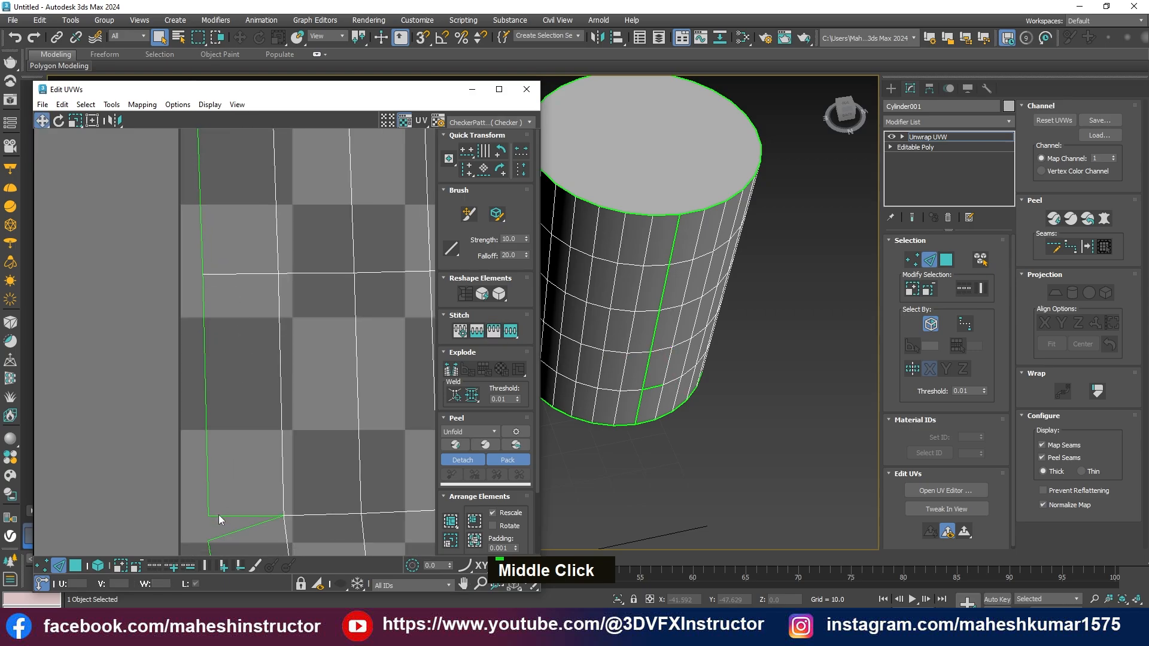
click(218, 515)
click(498, 331)
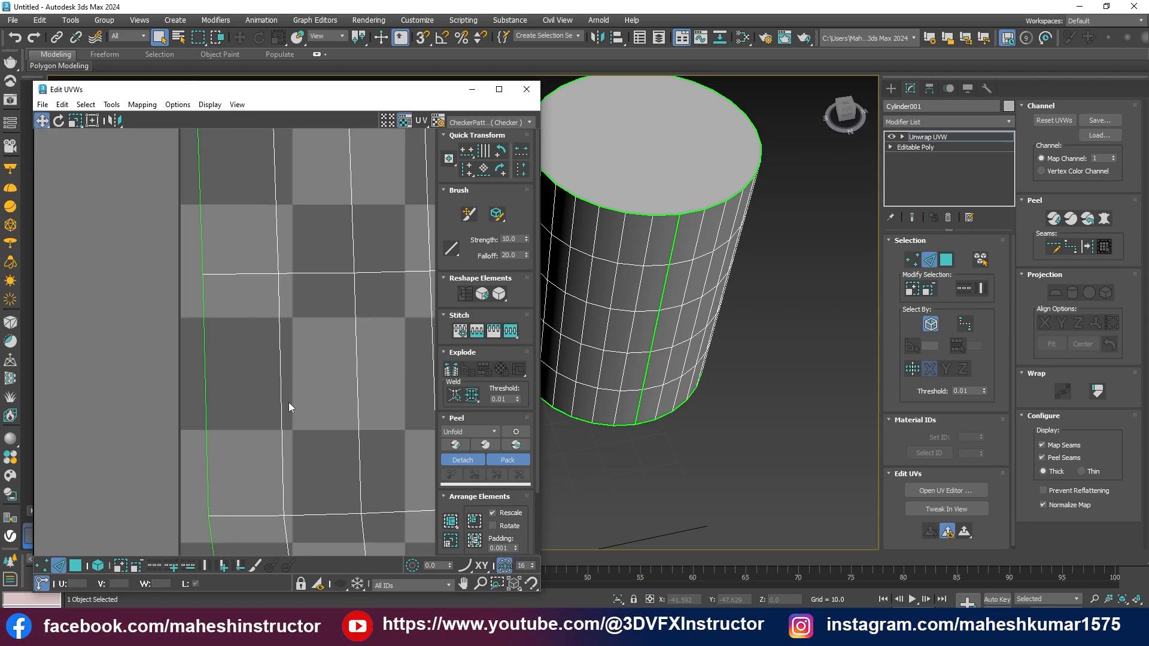
Switch to polygon selection and select the whole rectangular side shell in the UV editor.
scroll(289, 402, down, 3)
click(76, 565)
double_click(353, 290)
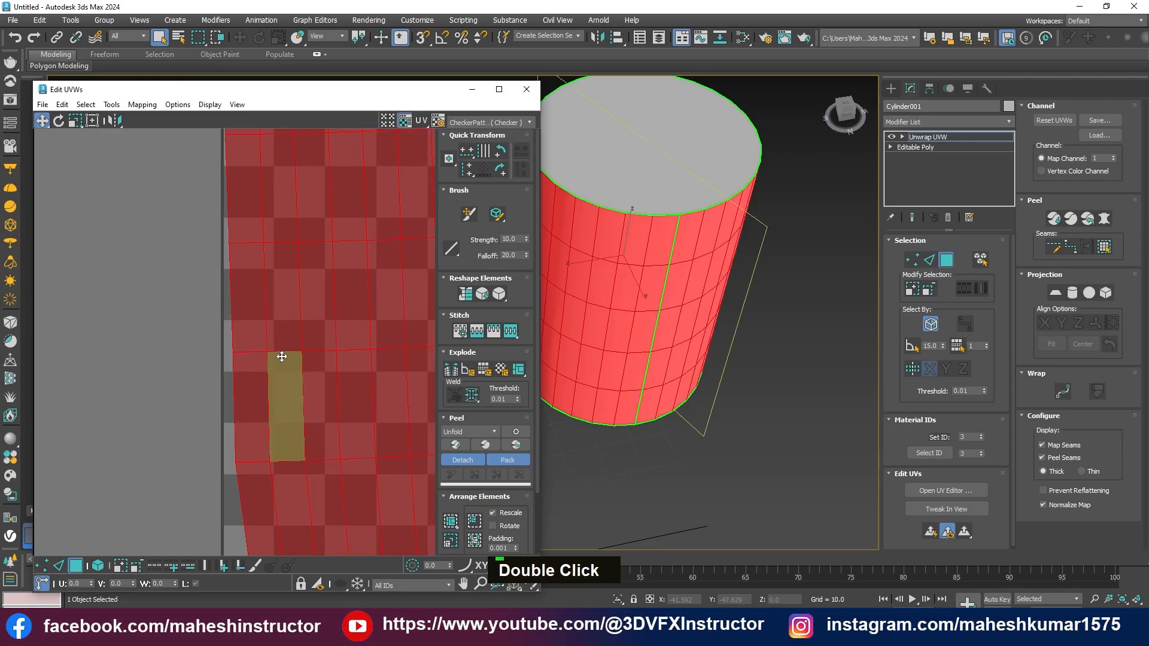
scroll(282, 357, down, 5)
middle_drag(326, 374, 180, 409)
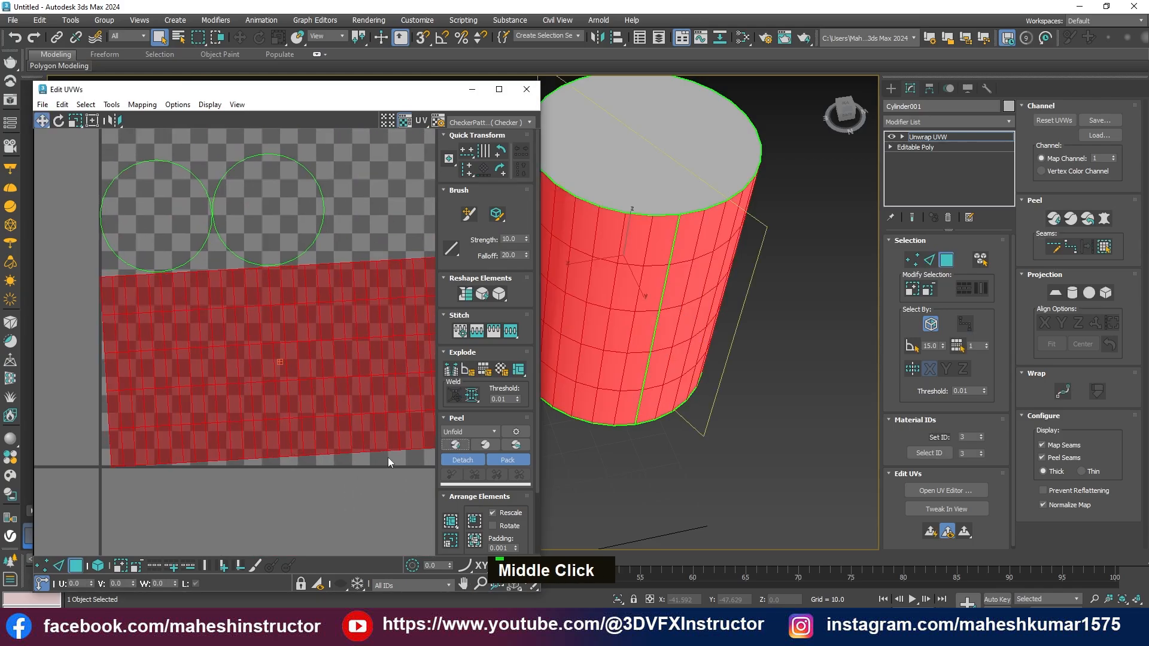
Rotate the rectangular side shell until it sits level and straighten its edges with Straighten Selection.
click(217, 508)
middle_drag(263, 457, 213, 437)
scroll(289, 383, down, 2)
double_click(289, 380)
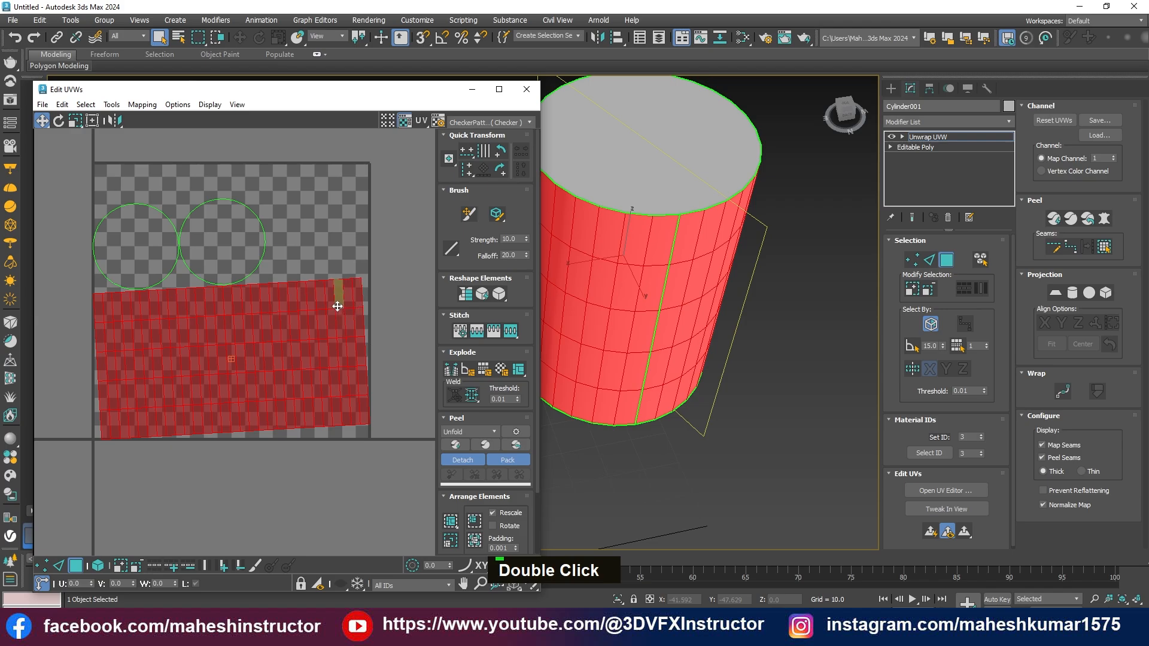
key(e)
drag(338, 305, 341, 306)
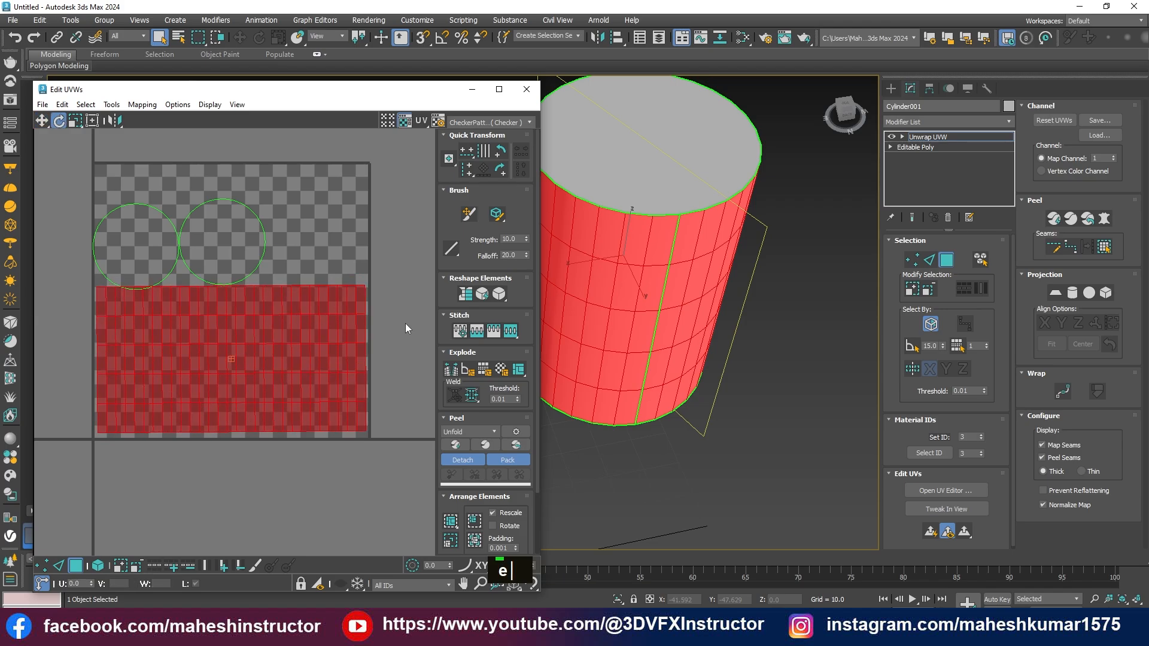
key(w)
click(466, 299)
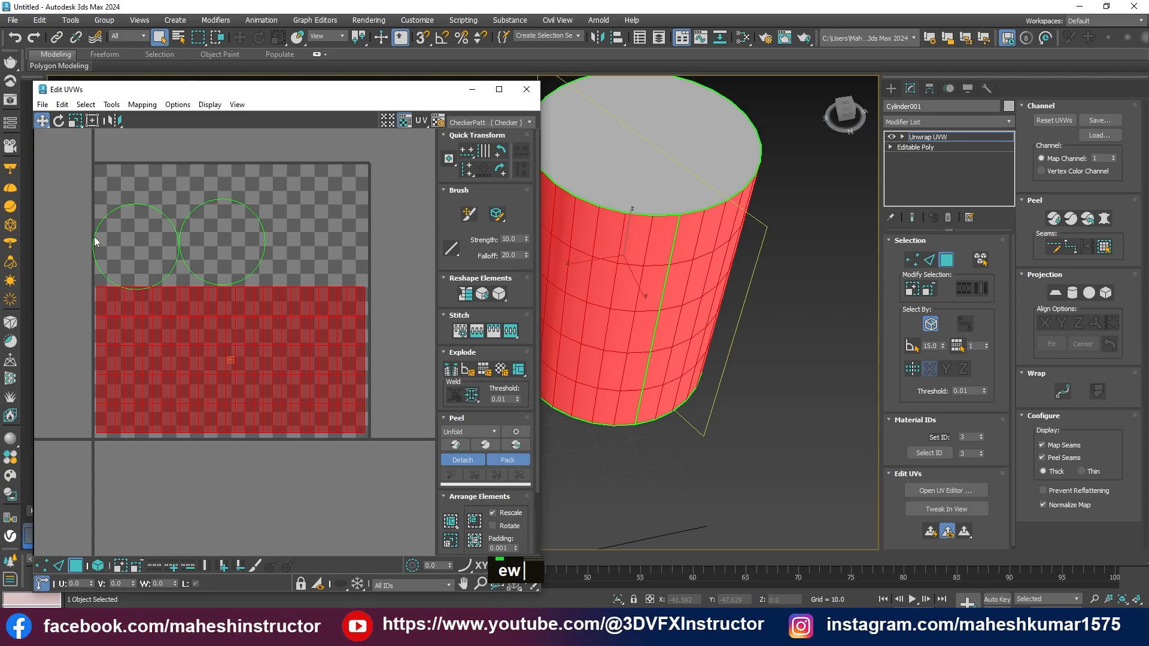
Select all three UV shells and pack them together inside the UV square.
drag(79, 190, 373, 472)
scroll(453, 450, down, 3)
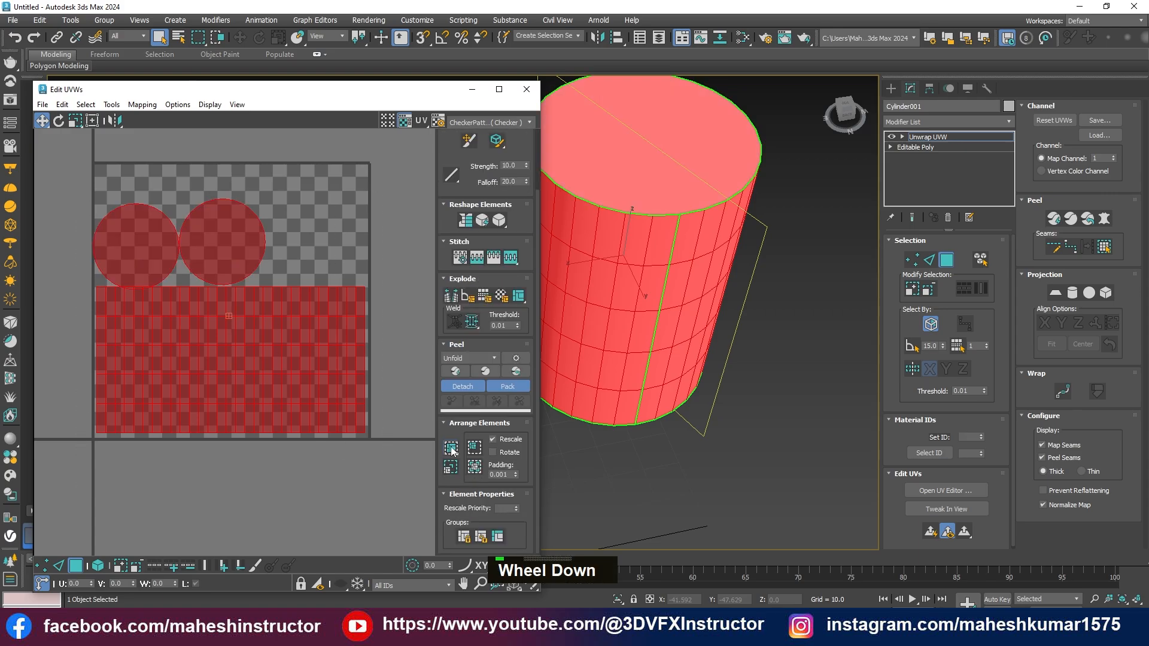
click(452, 450)
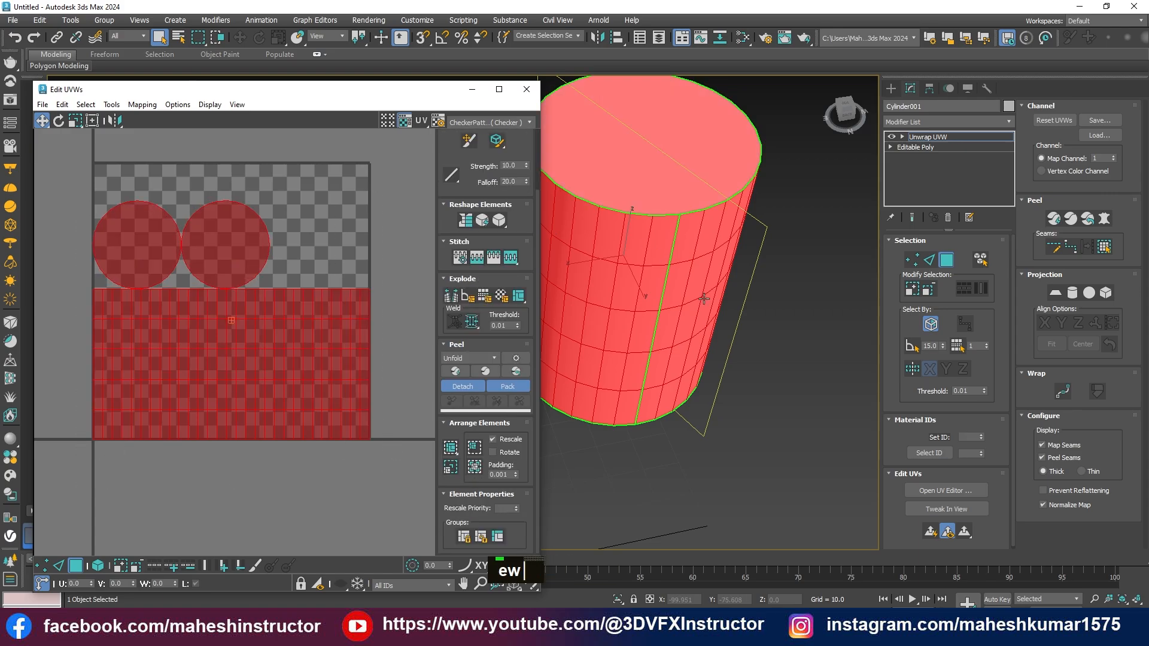
Assign the checker material to the cylinder, show it in the viewport, and move the UV editor aside for a clear view.
key(m)
click(619, 204)
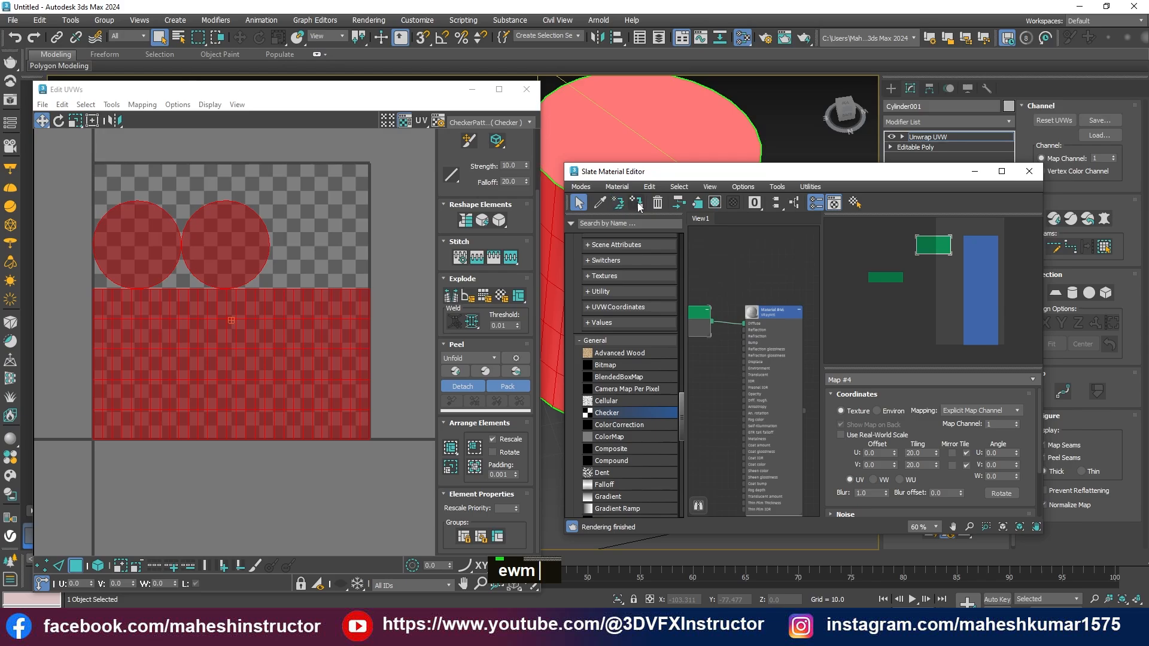
click(714, 202)
click(1029, 172)
alt+middle_drag(733, 335, 684, 351)
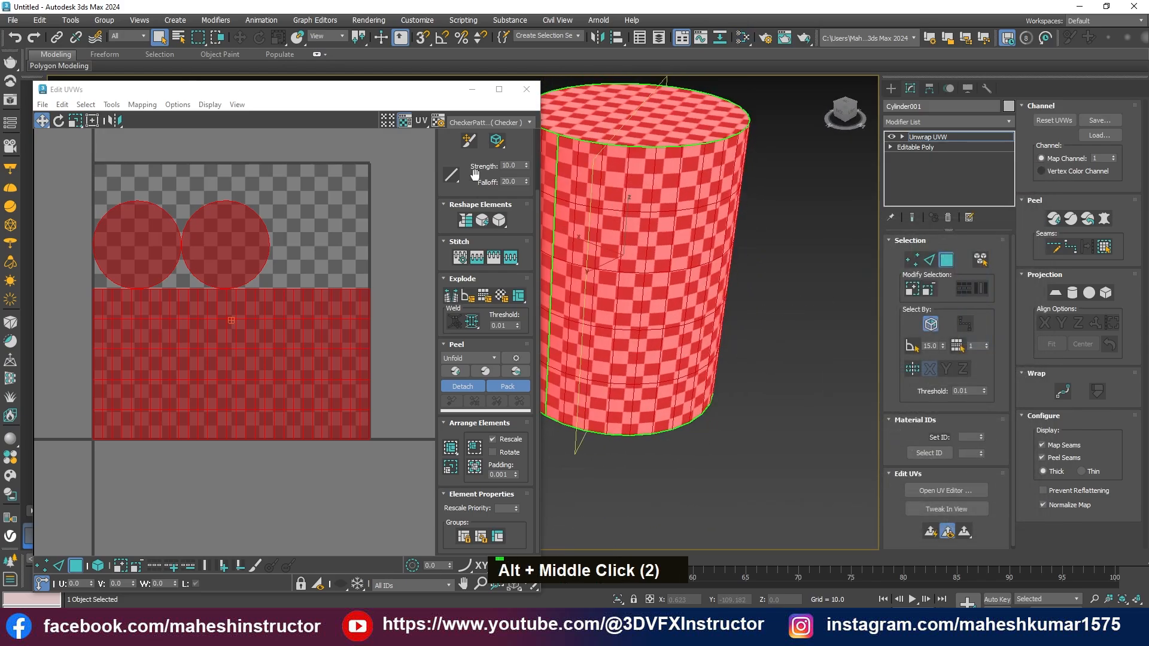
drag(399, 103, 367, 116)
alt+middle_drag(639, 266, 567, 378)
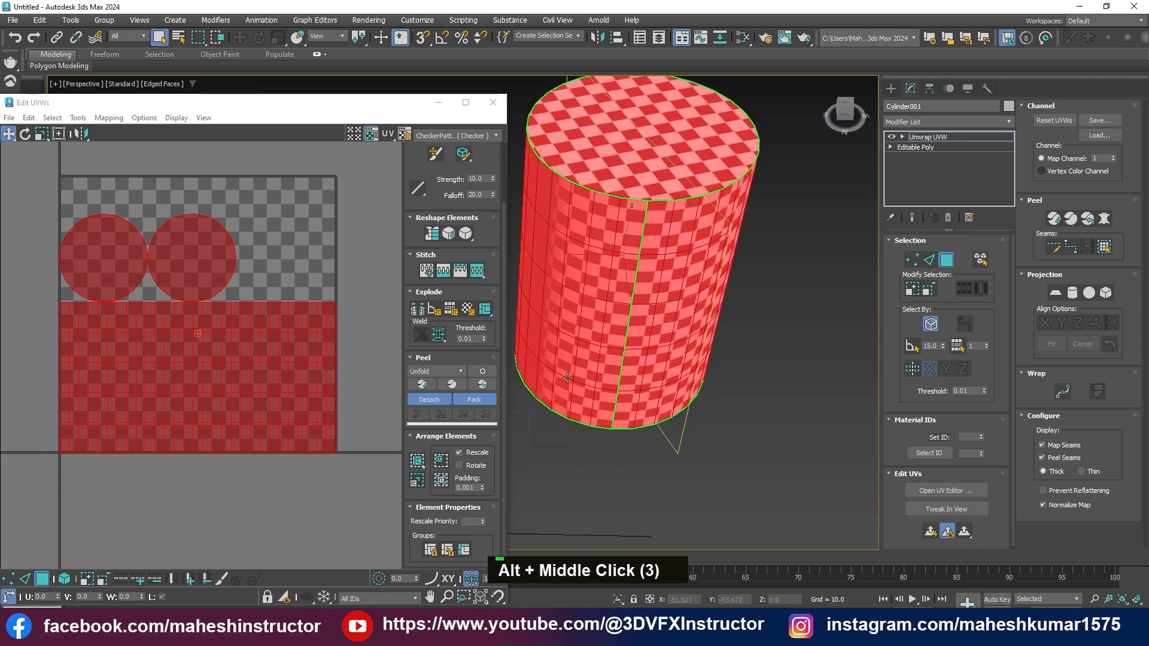
drag(366, 113, 350, 117)
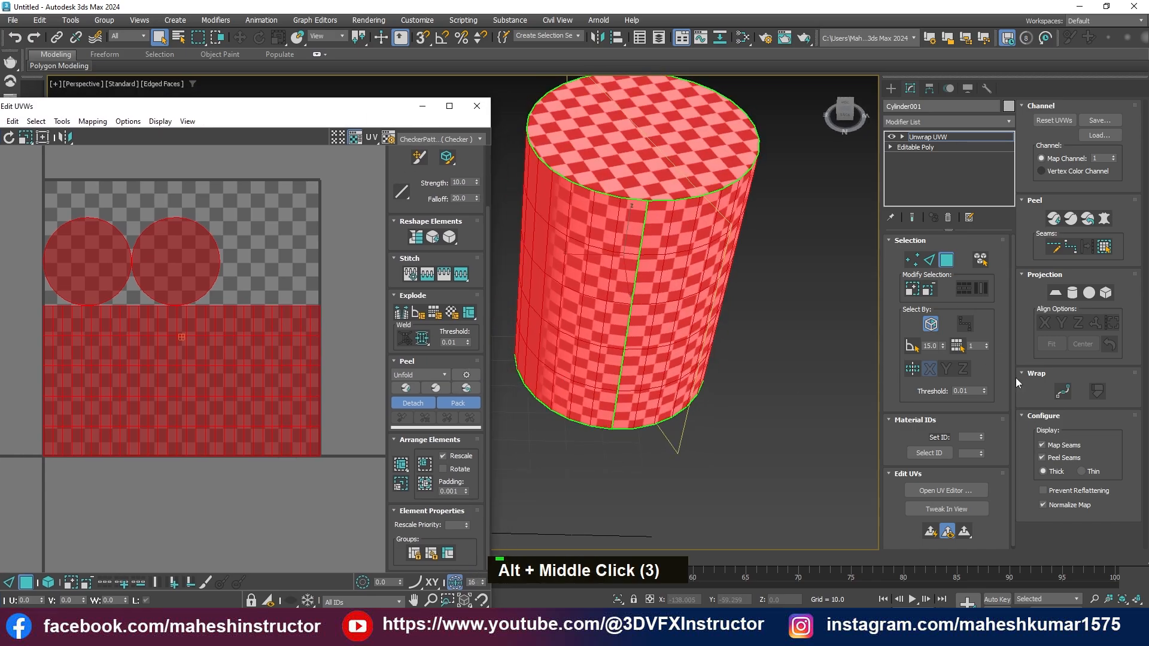
click(1104, 219)
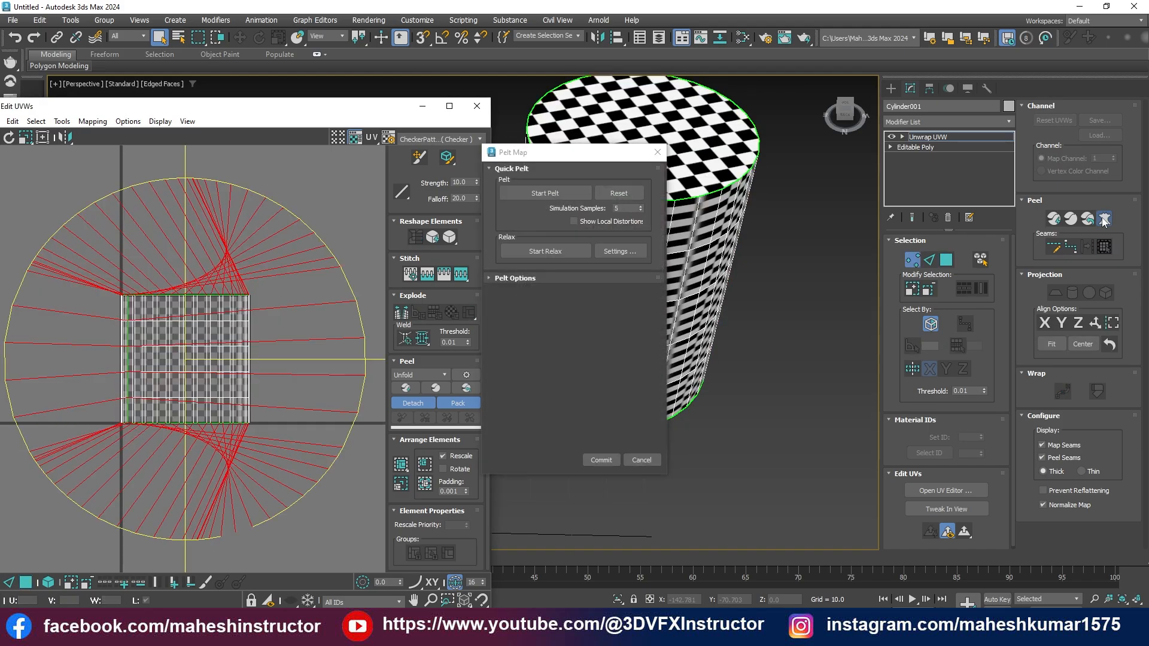
click(641, 460)
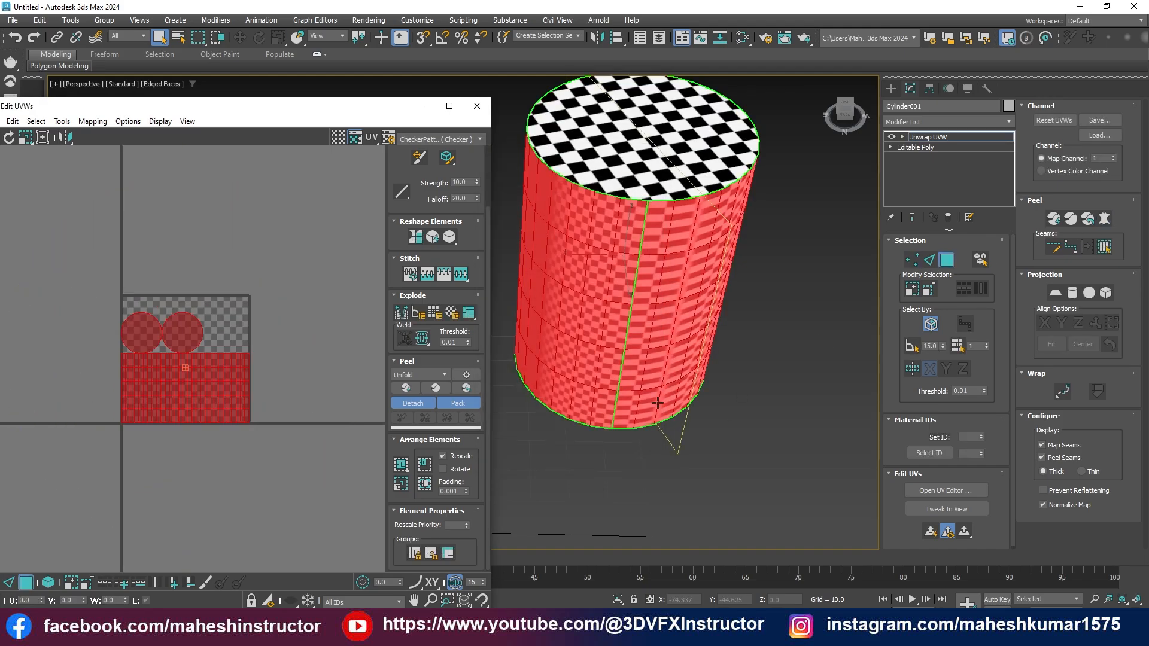
scroll(152, 344, up, 3)
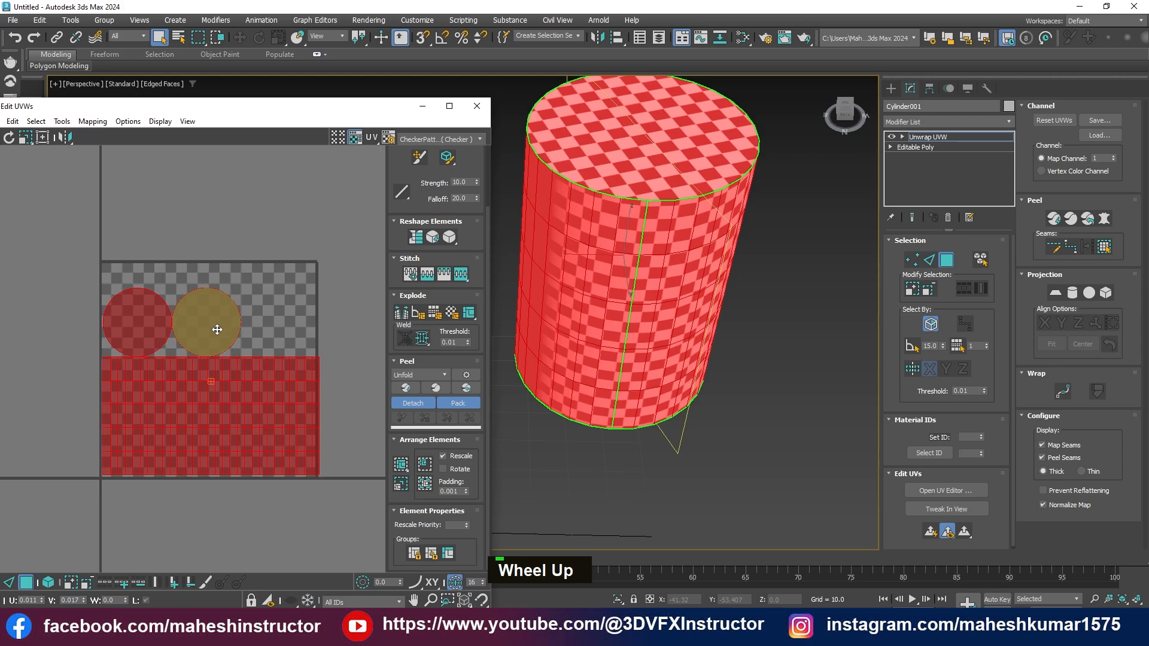
key(ctrl+z)
key(ctrl+z)
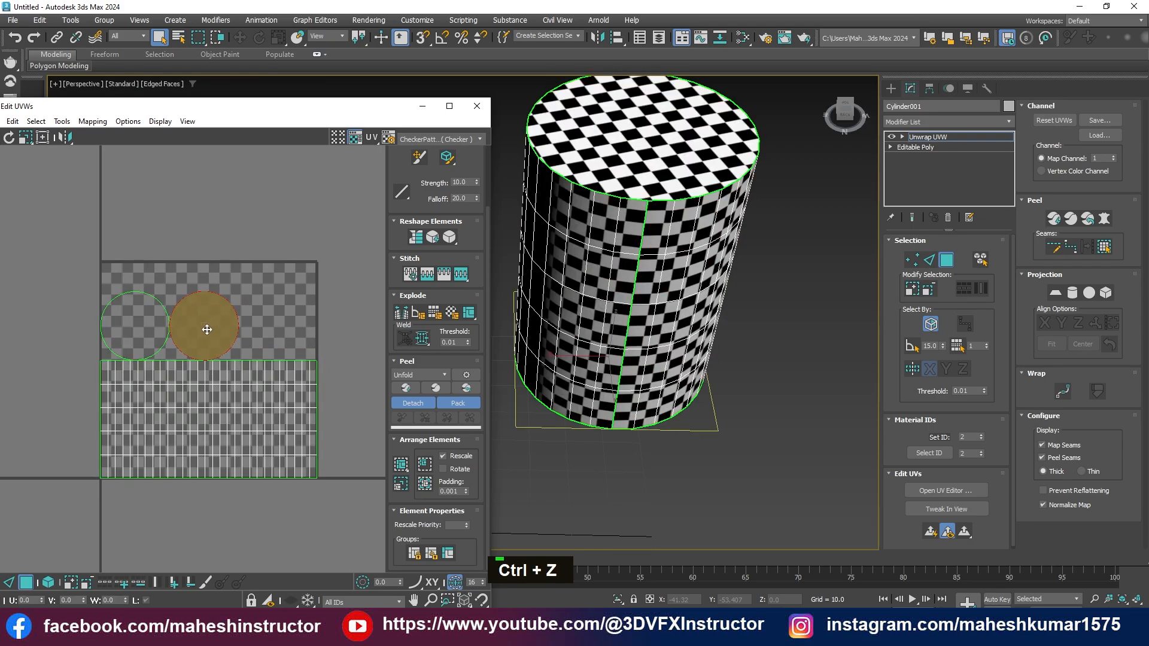
Move the two circular cap shells slightly up, away from the rectangular side shell.
drag(207, 330, 210, 325)
click(128, 334)
drag(132, 328, 134, 321)
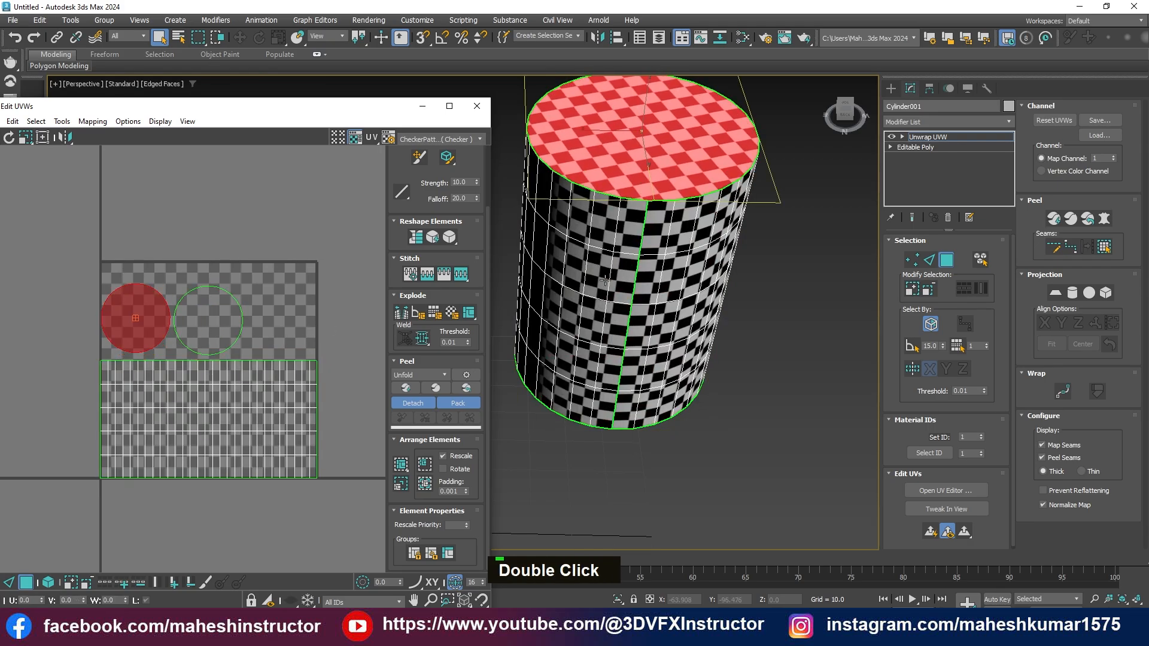
Apply a cylindrical projection aligned to the Z axis to the cylinder's side faces and straighten the resulting shell.
alt+middle_drag(605, 280, 628, 383)
double_click(634, 398)
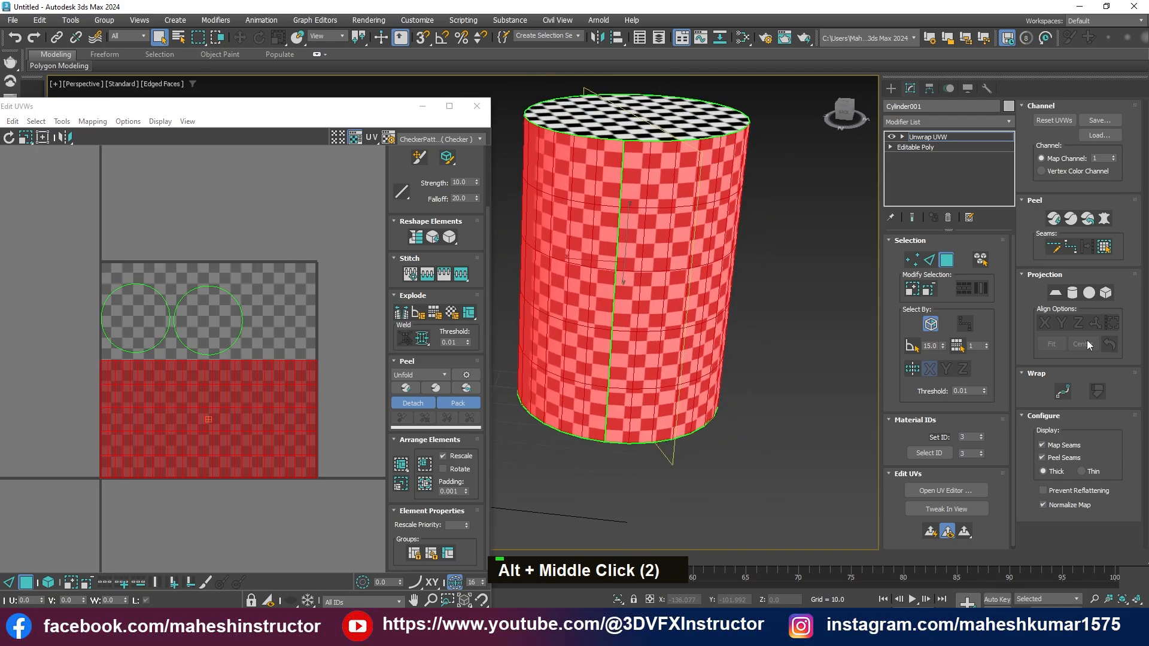
click(1073, 293)
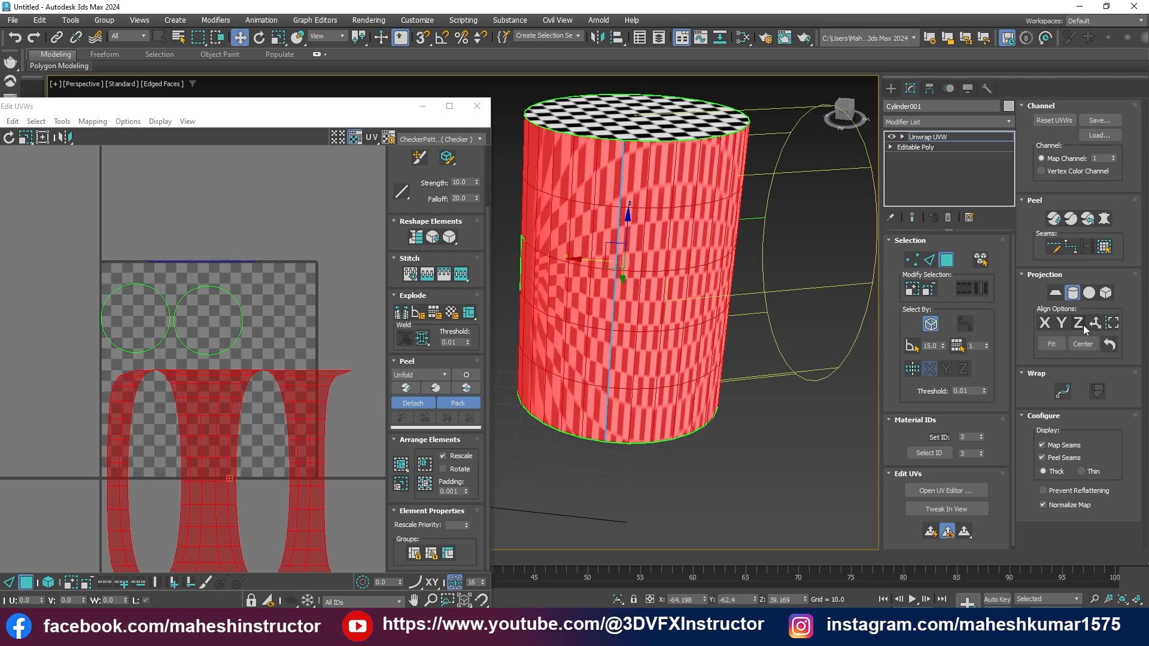
click(1079, 323)
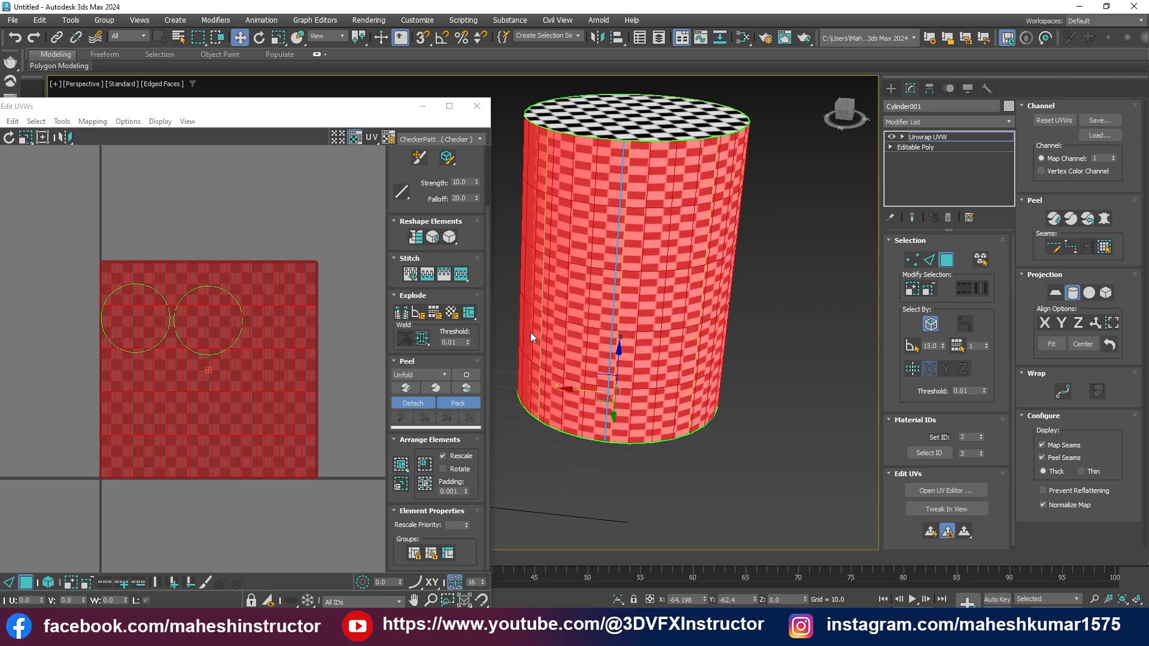
click(417, 239)
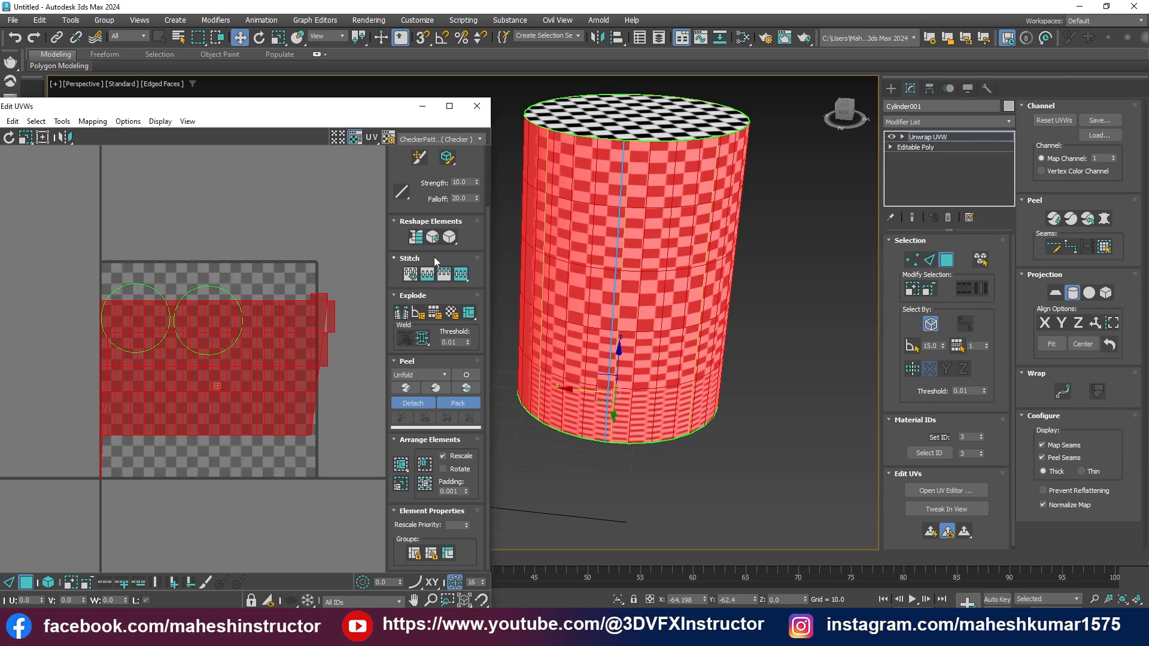
Relax the side shell until flat and repack it to fit the UV square.
click(433, 237)
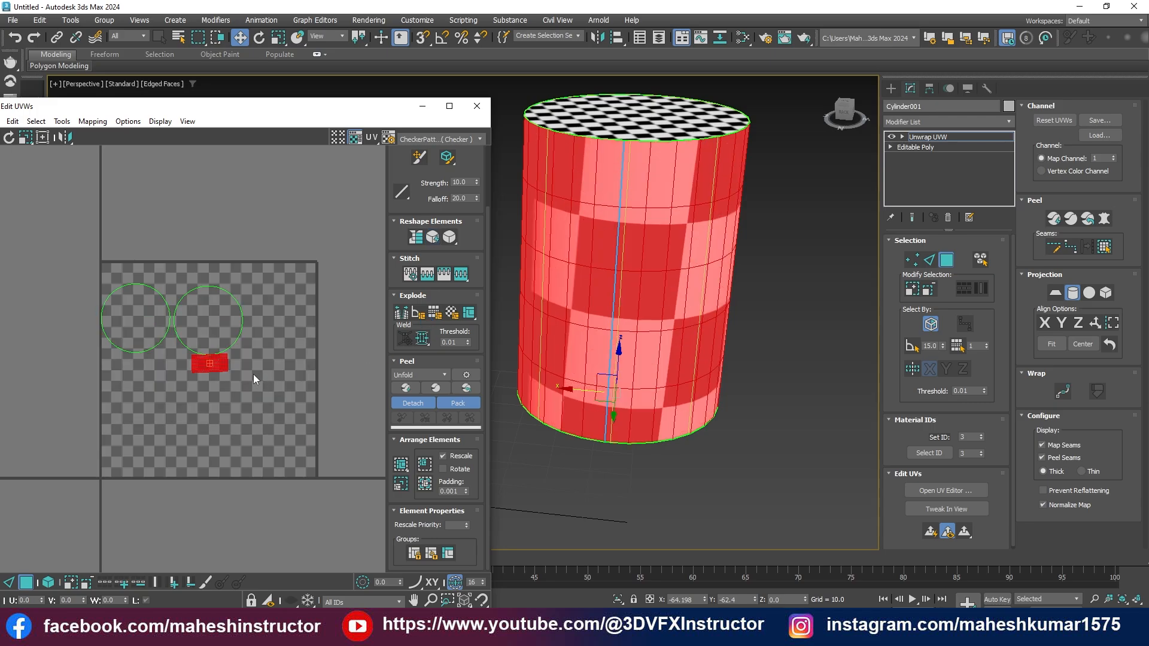
scroll(215, 364, up, 5)
scroll(255, 349, down, 2)
scroll(255, 349, down, 3)
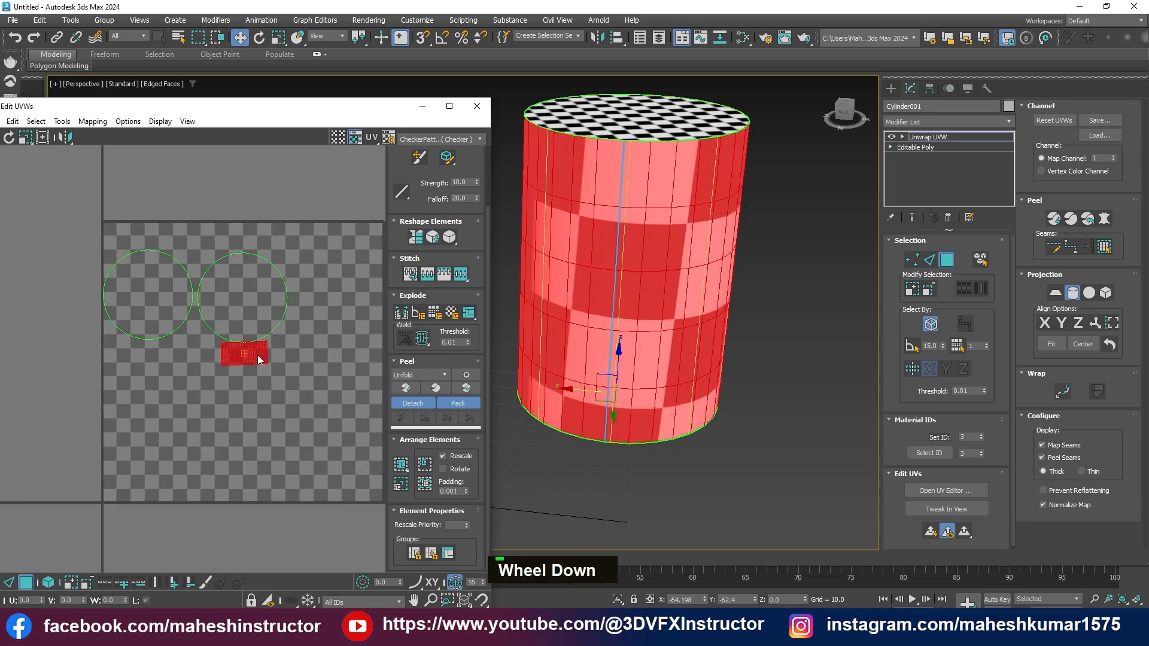
click(403, 470)
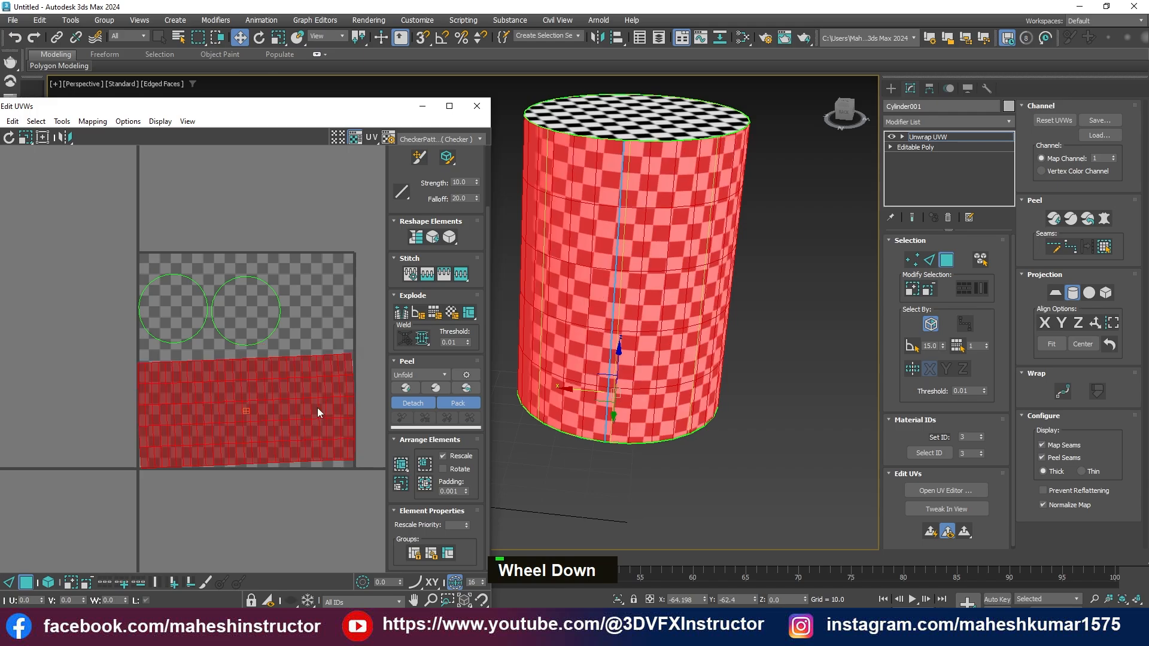
Try to straighten the tilted side shell with Straighten Selection.
click(416, 238)
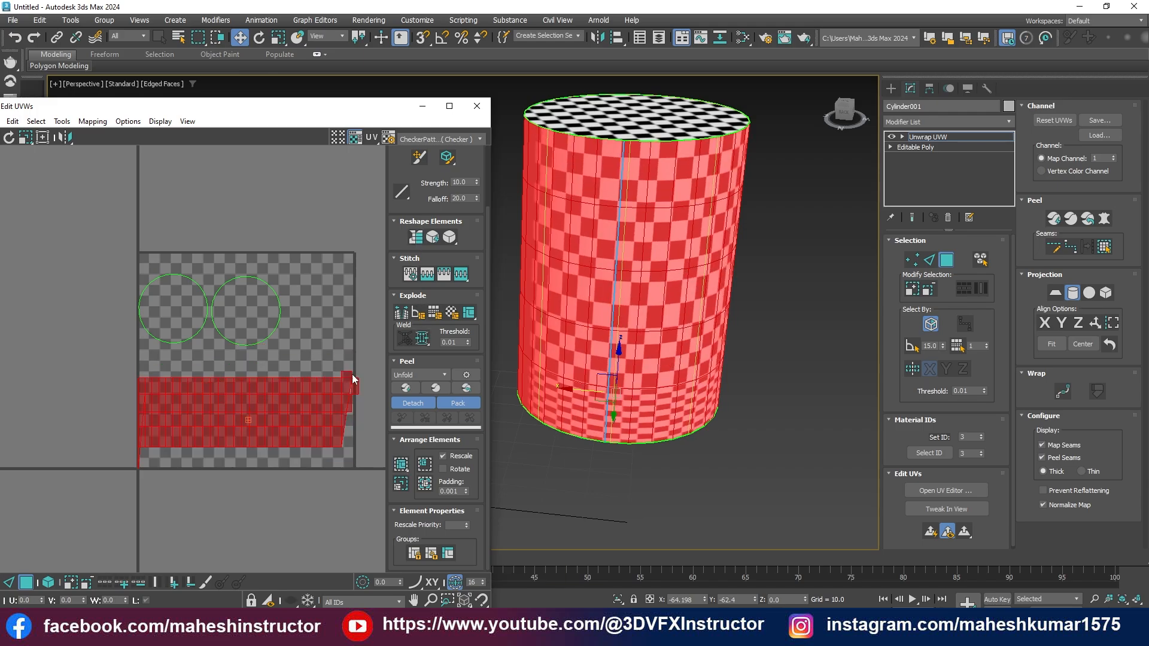
key(ctrl+z)
double_click(301, 416)
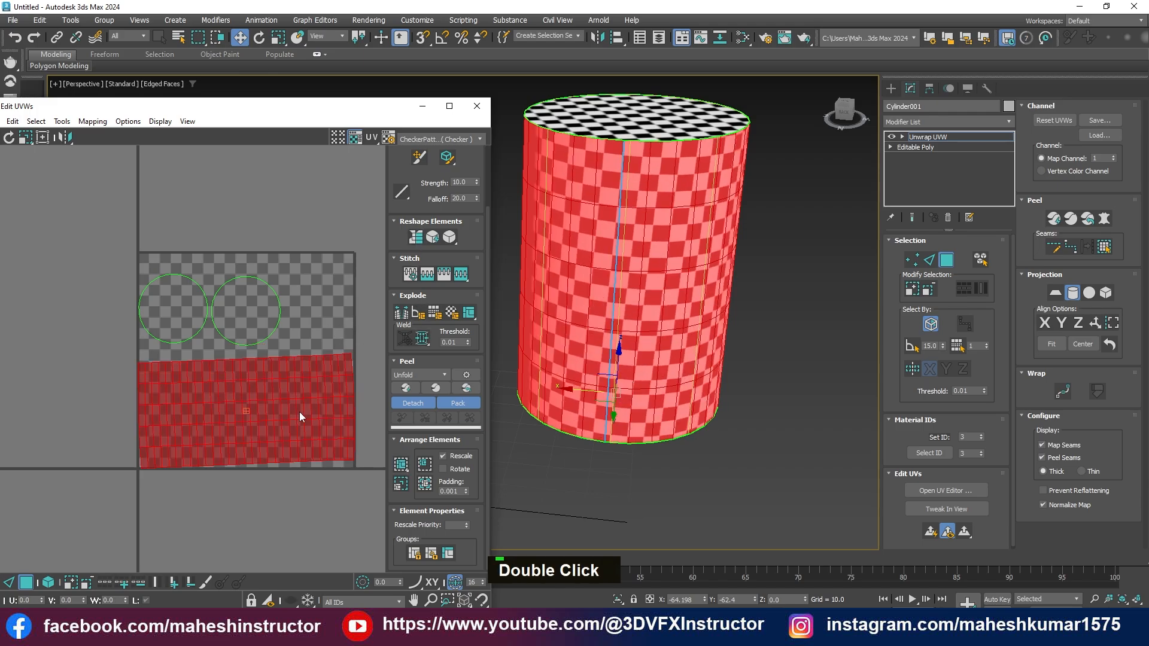
Leave the projection mode and relax the side shell by polygon angles with an amount of 0.96.
click(26, 581)
click(27, 581)
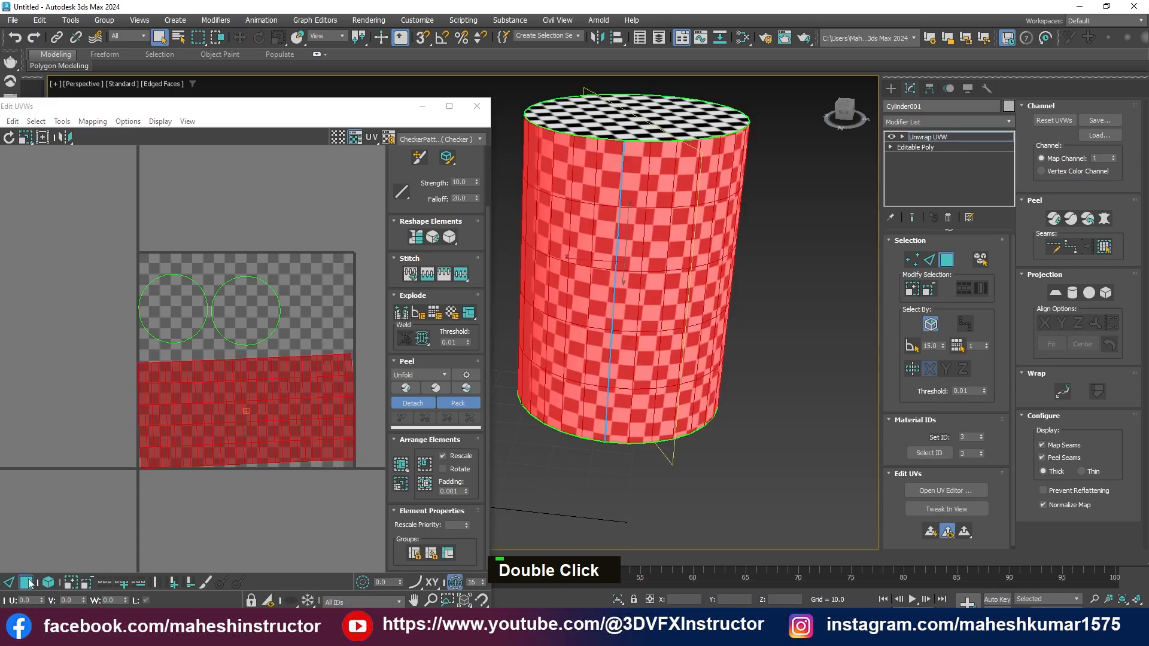
click(63, 122)
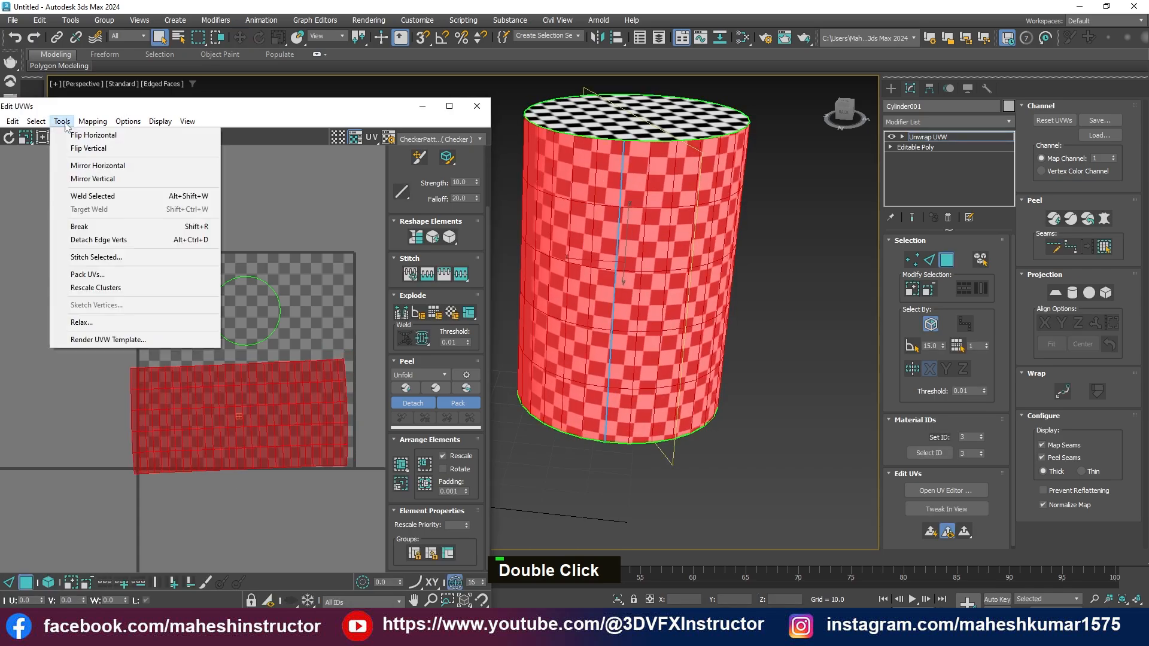
click(102, 323)
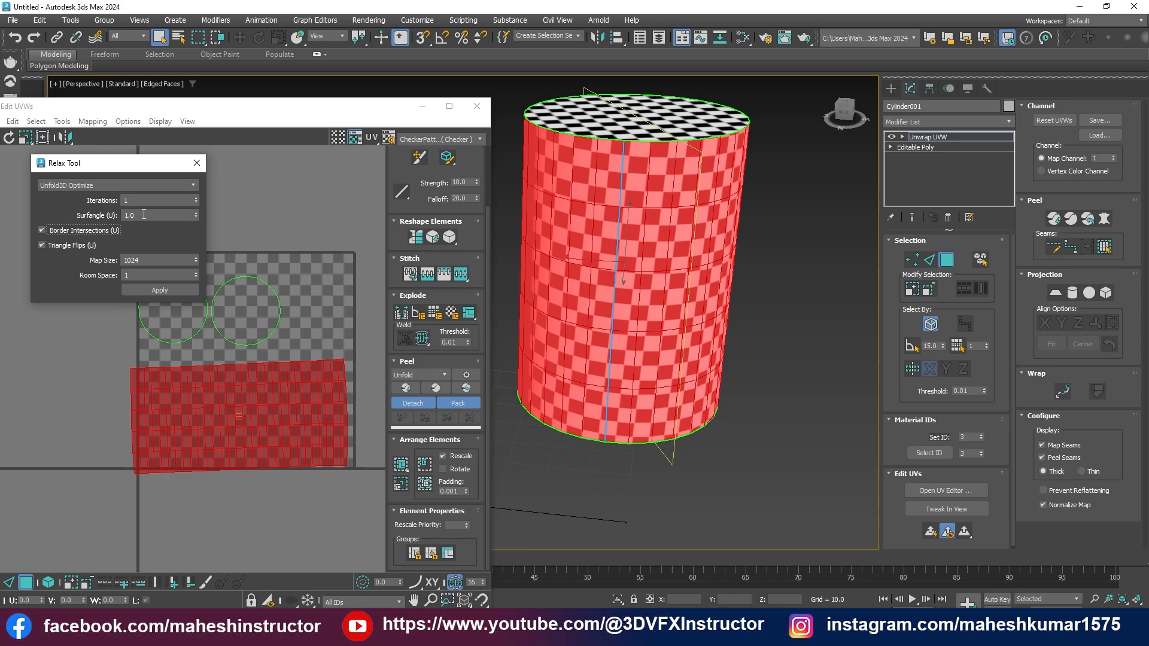
click(119, 186)
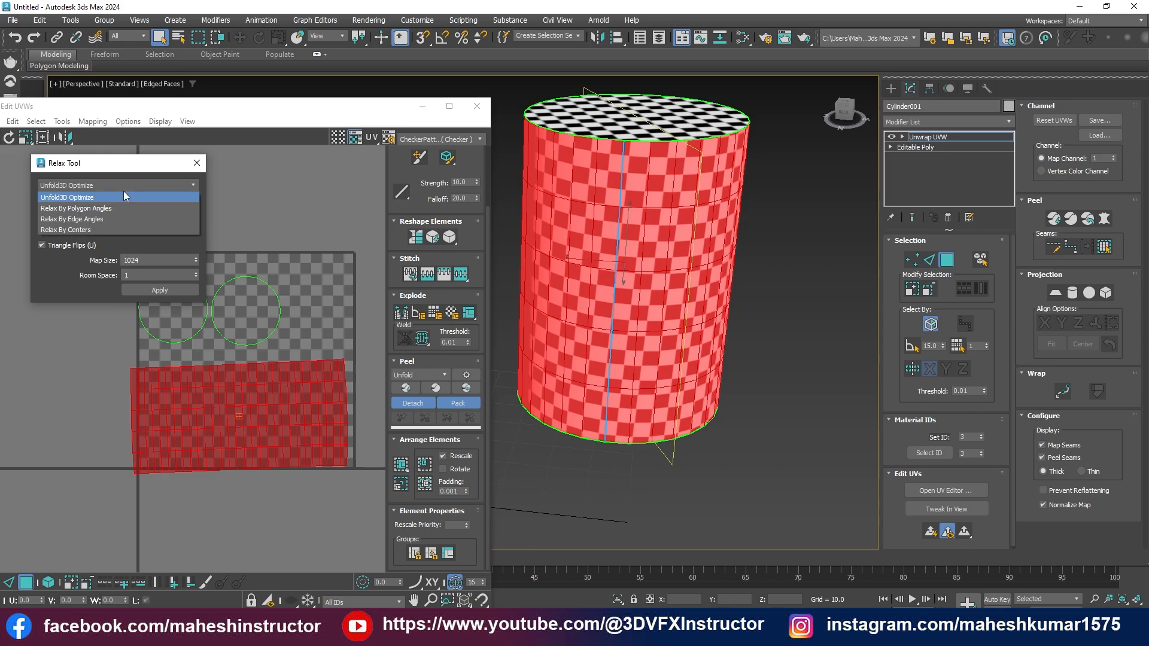
click(86, 207)
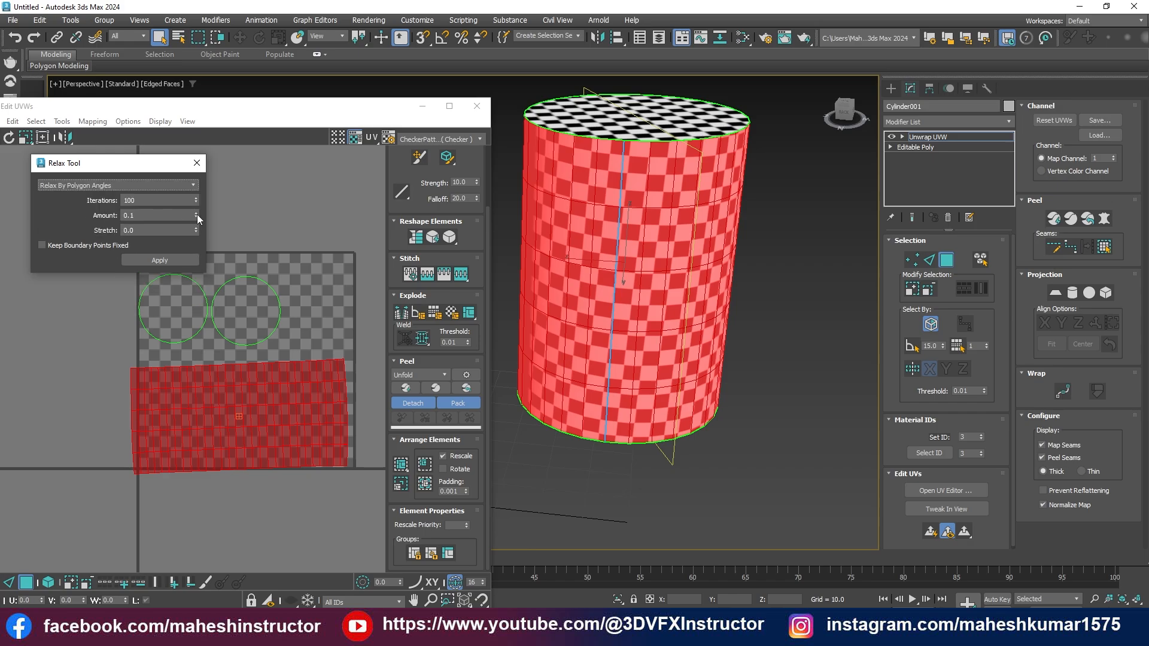
drag(196, 214, 218, 60)
click(136, 259)
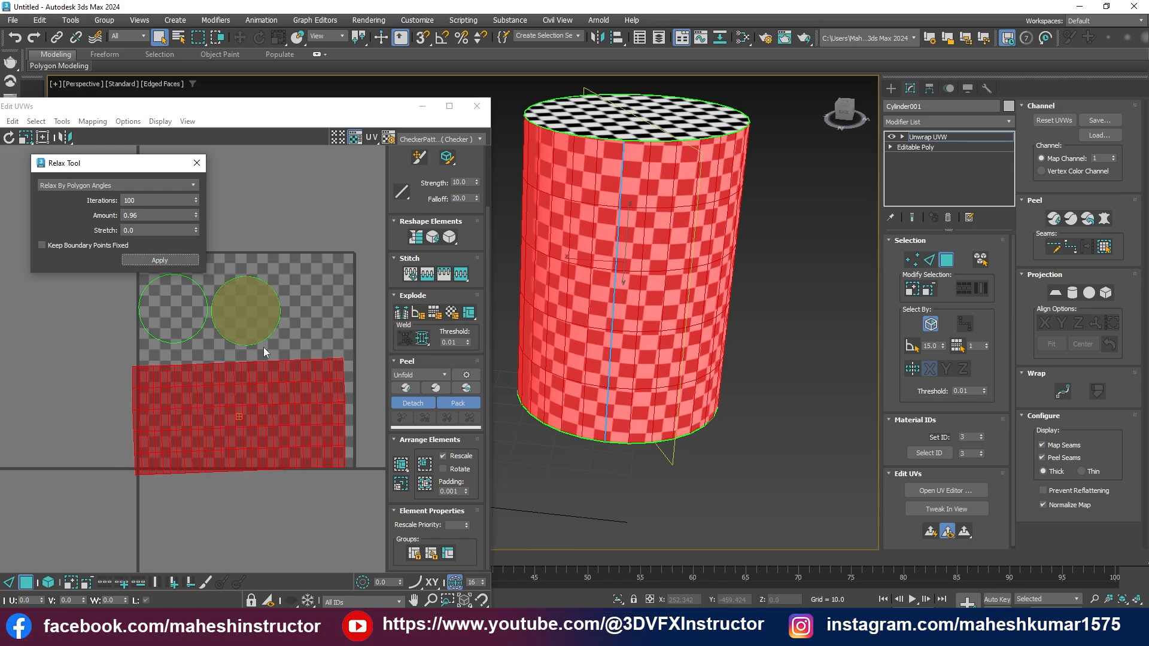
click(197, 163)
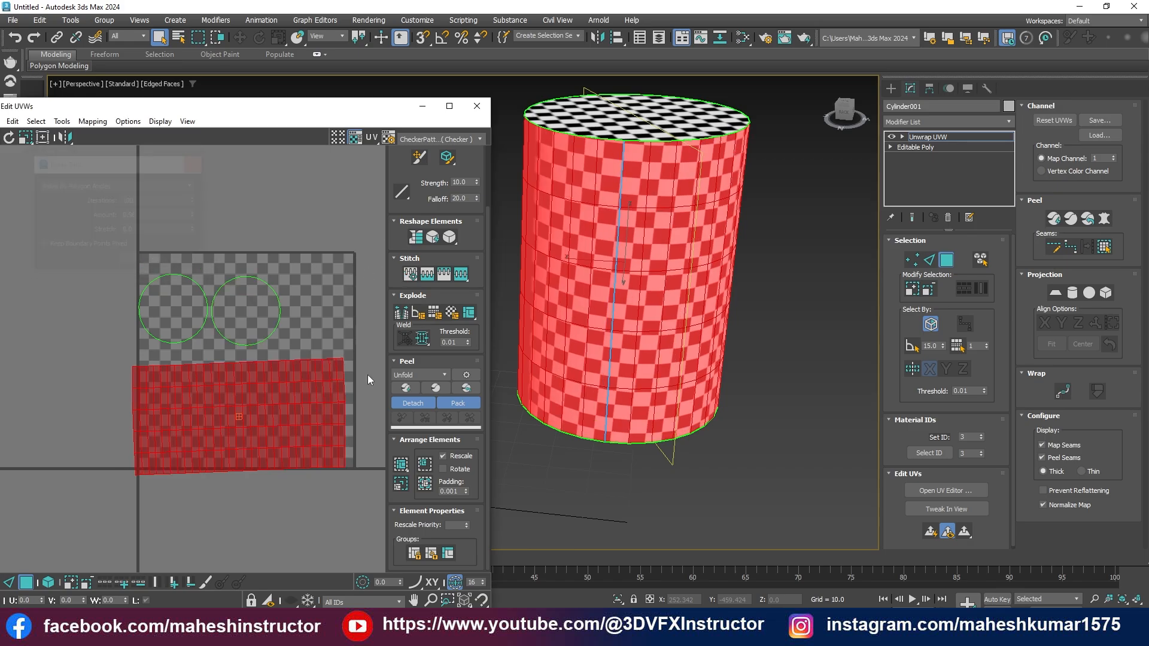
Nudge the side shell, and repack both cap shells and the side shell inside the UV square.
double_click(327, 390)
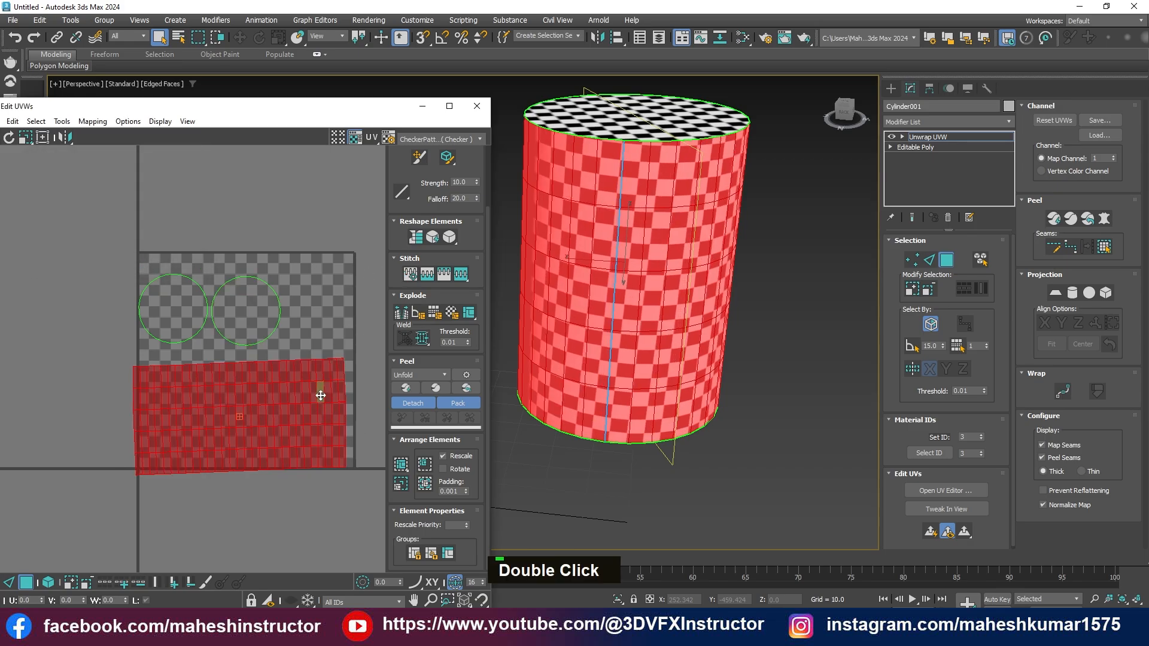
drag(328, 414, 330, 409)
drag(67, 225, 392, 516)
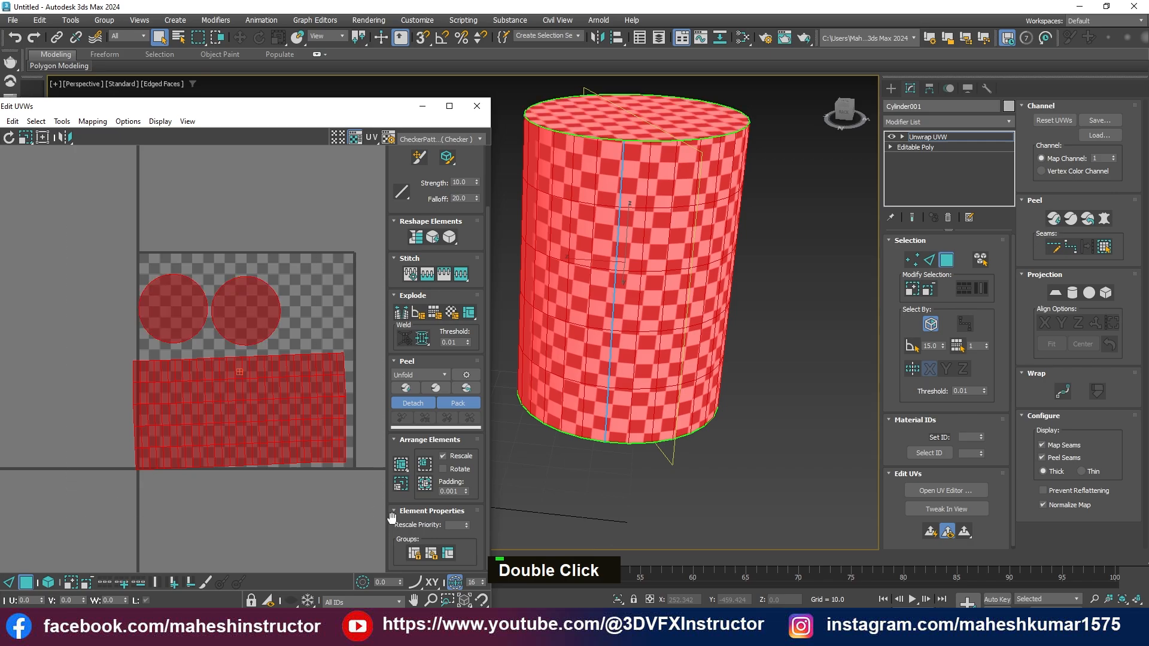
click(401, 469)
Rotate the side shell level with the UV square and try Straighten Selection on it.
double_click(302, 422)
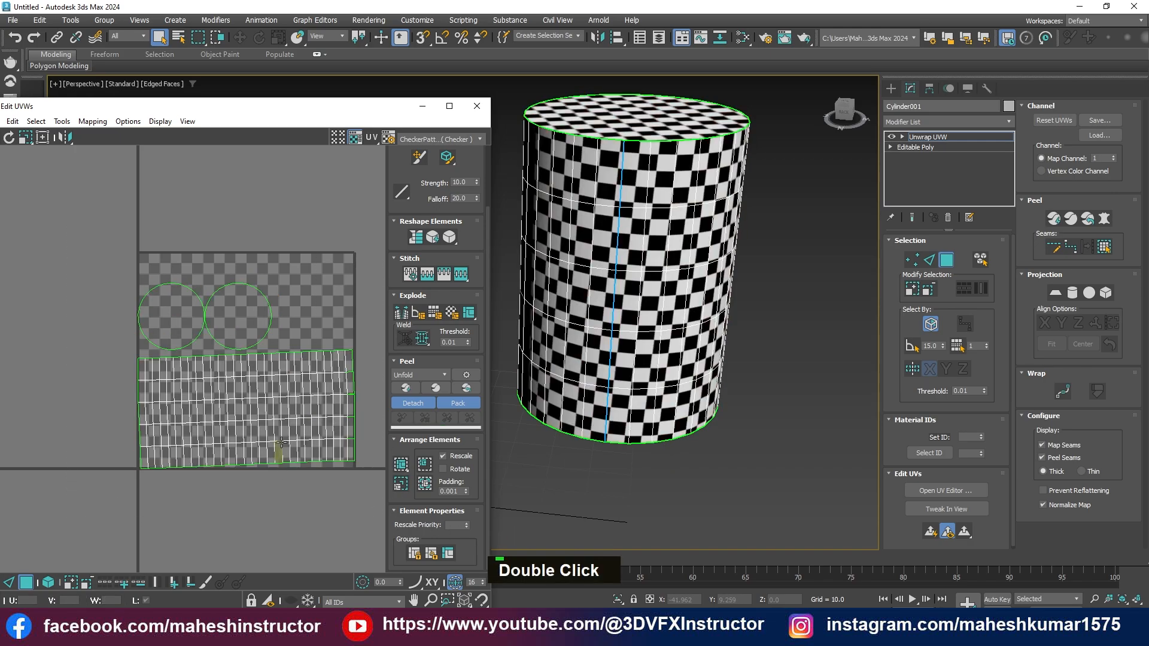
key(e)
drag(311, 421, 316, 381)
click(414, 238)
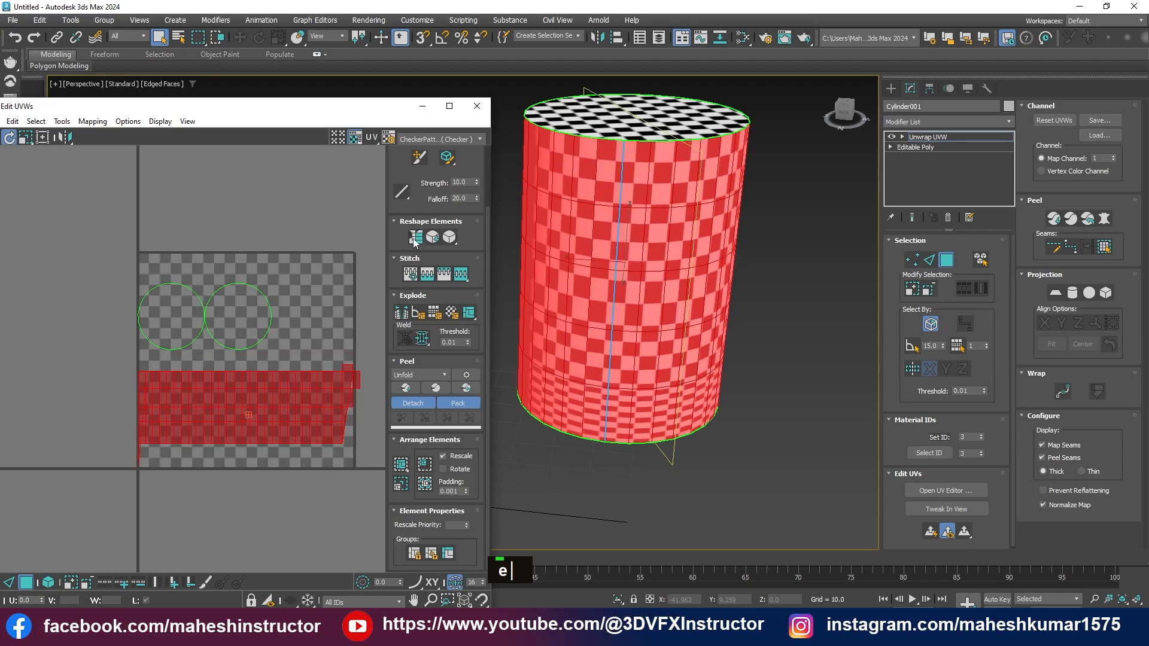
key(ctrl+z)
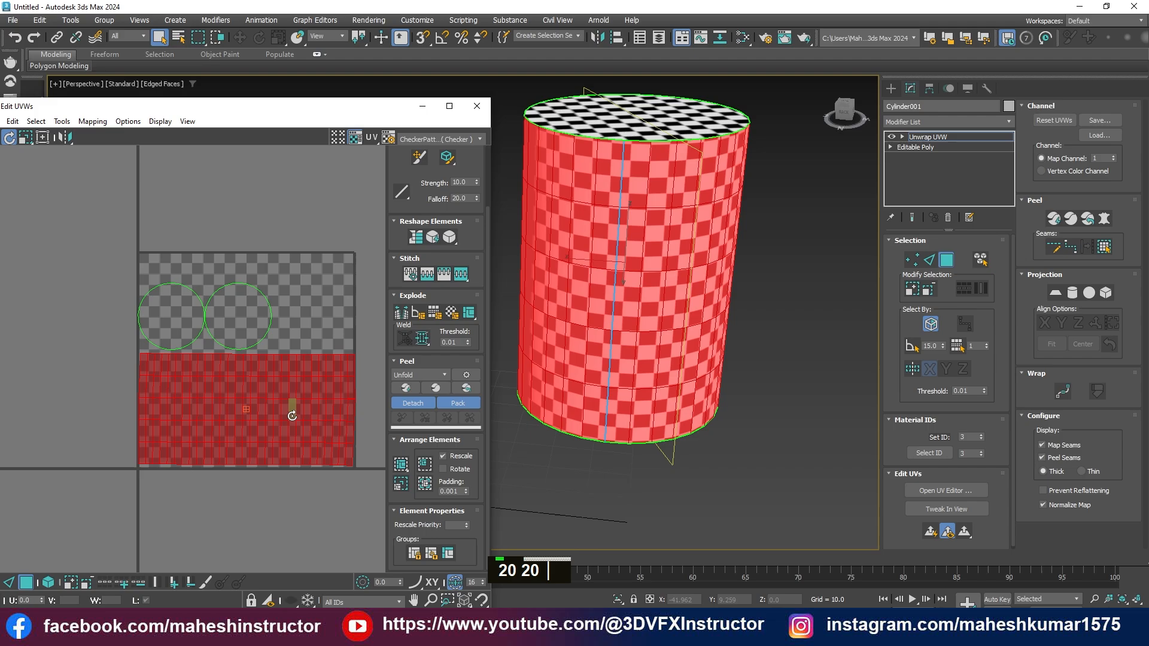
Rotate the side shell slightly and apply Flatten Mapping to all of the cylinder's polygons.
drag(293, 411, 292, 416)
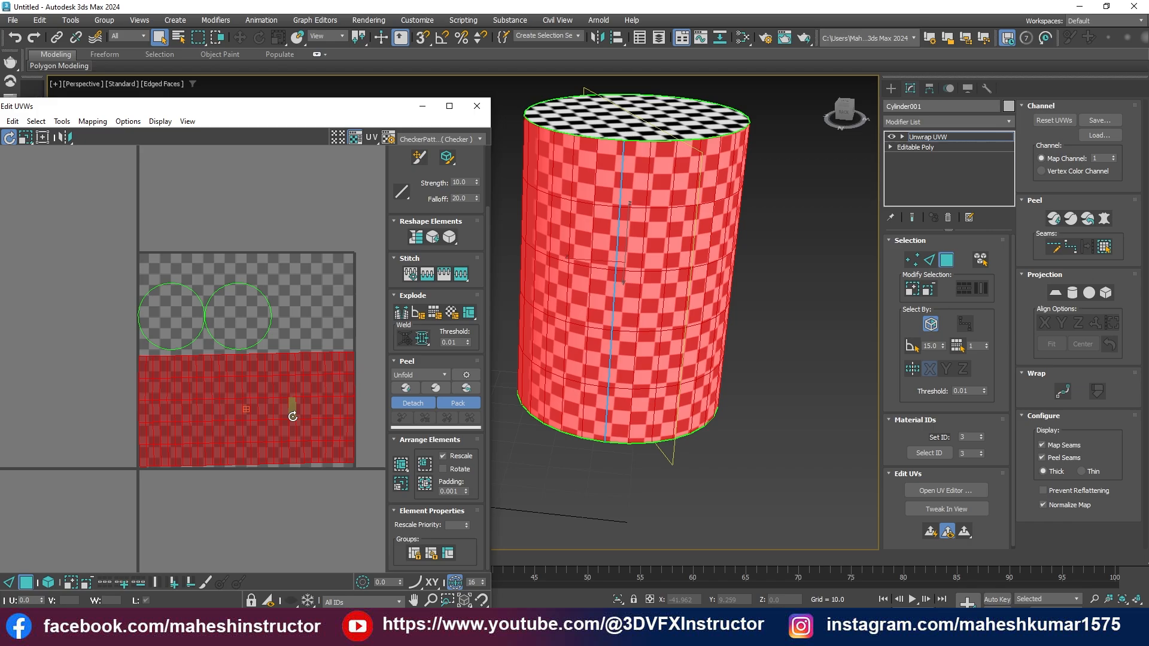
key(ctrl+a)
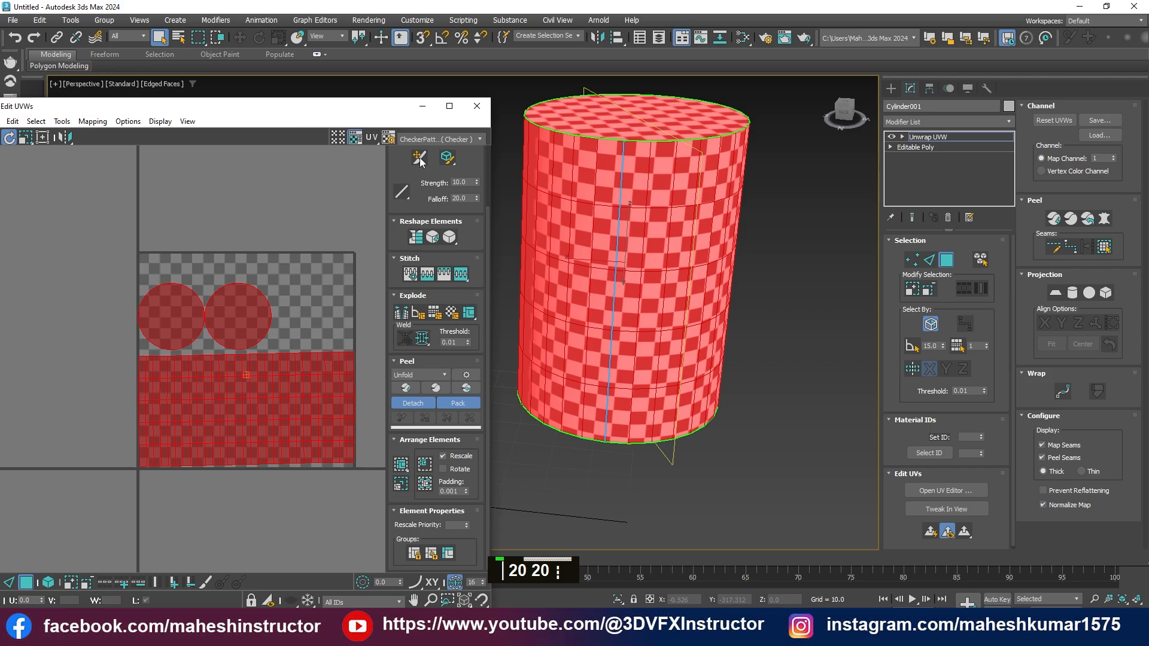
alt+middle_drag(750, 264, 772, 305)
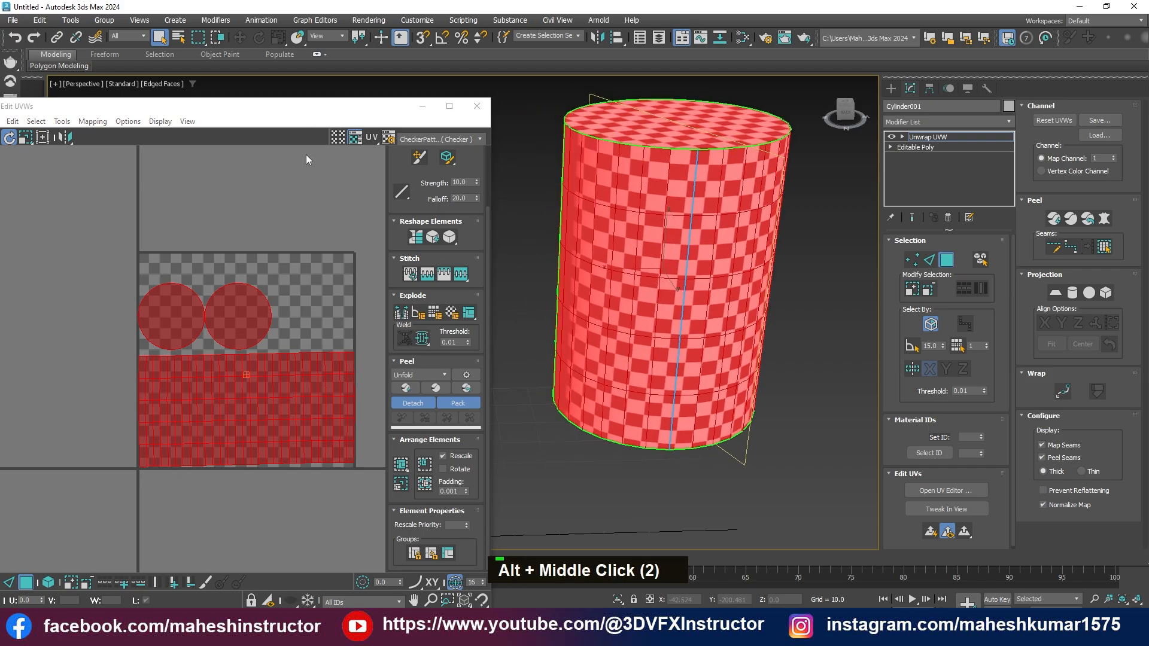
drag(184, 113, 236, 128)
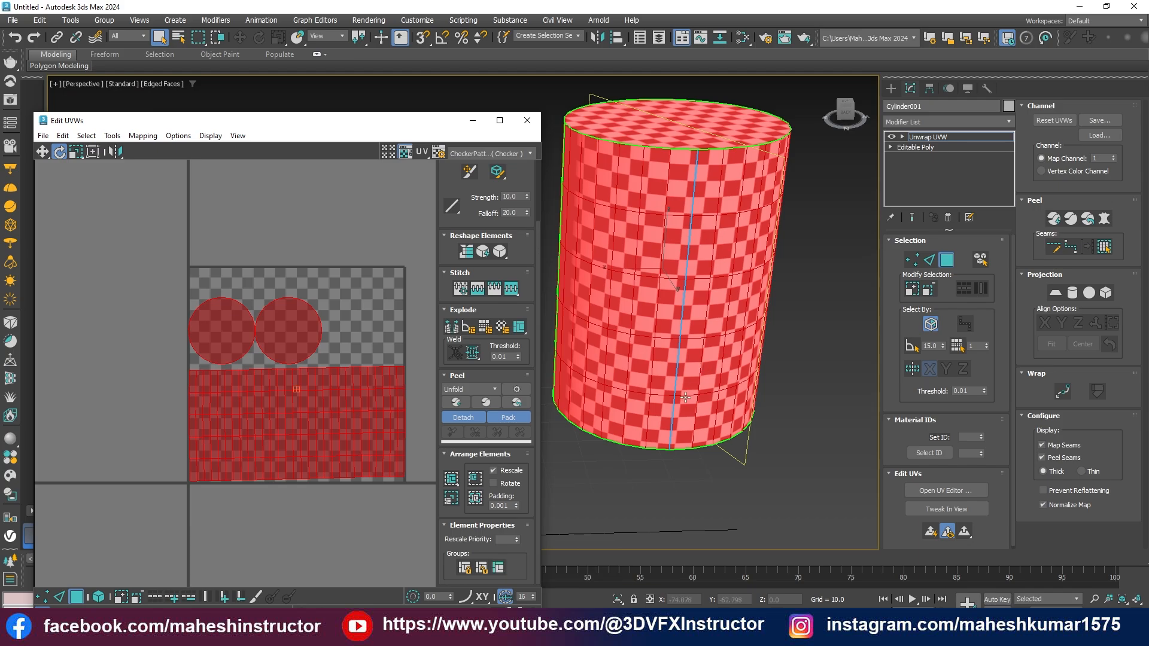
alt+middle_drag(684, 395, 684, 327)
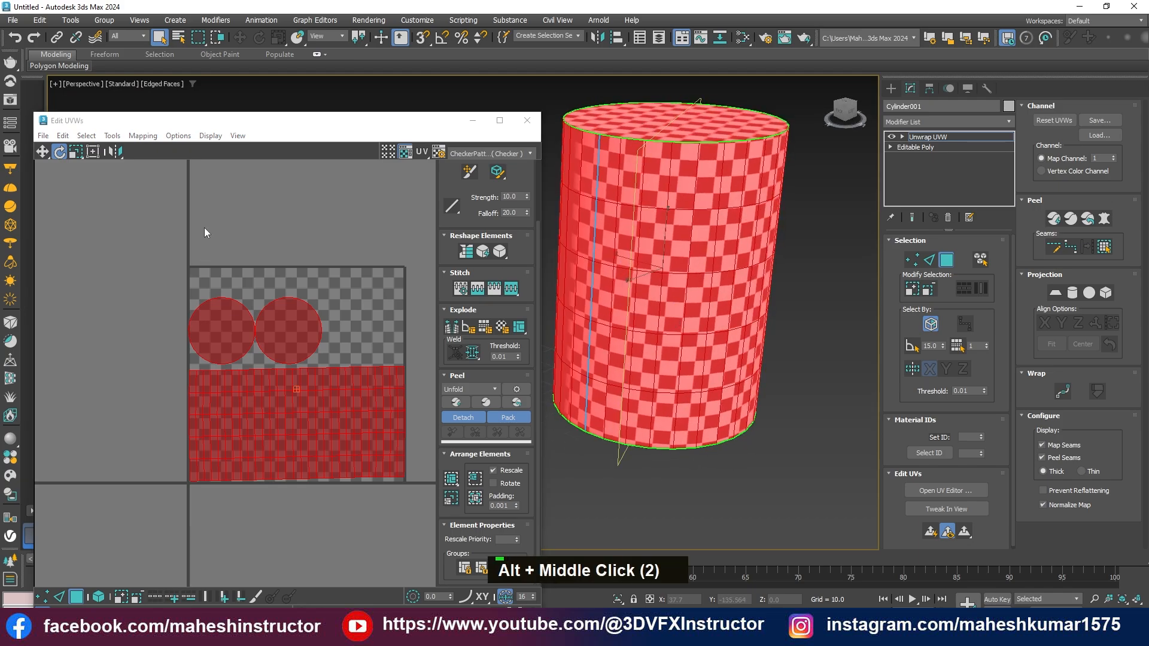
click(142, 136)
click(186, 153)
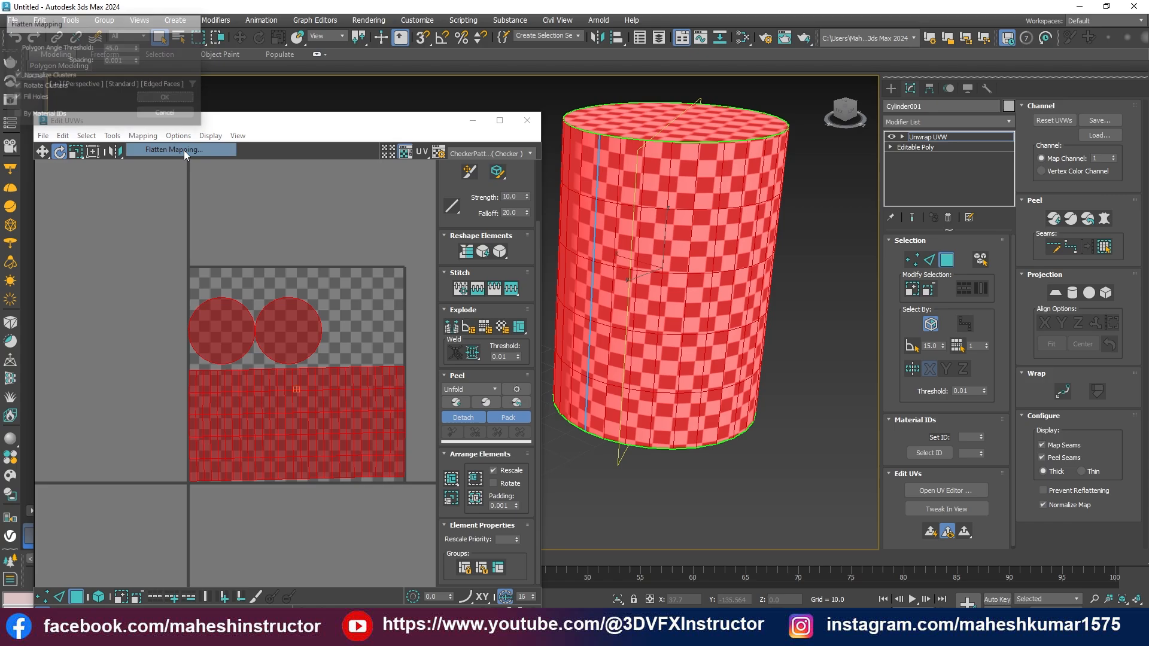
click(168, 99)
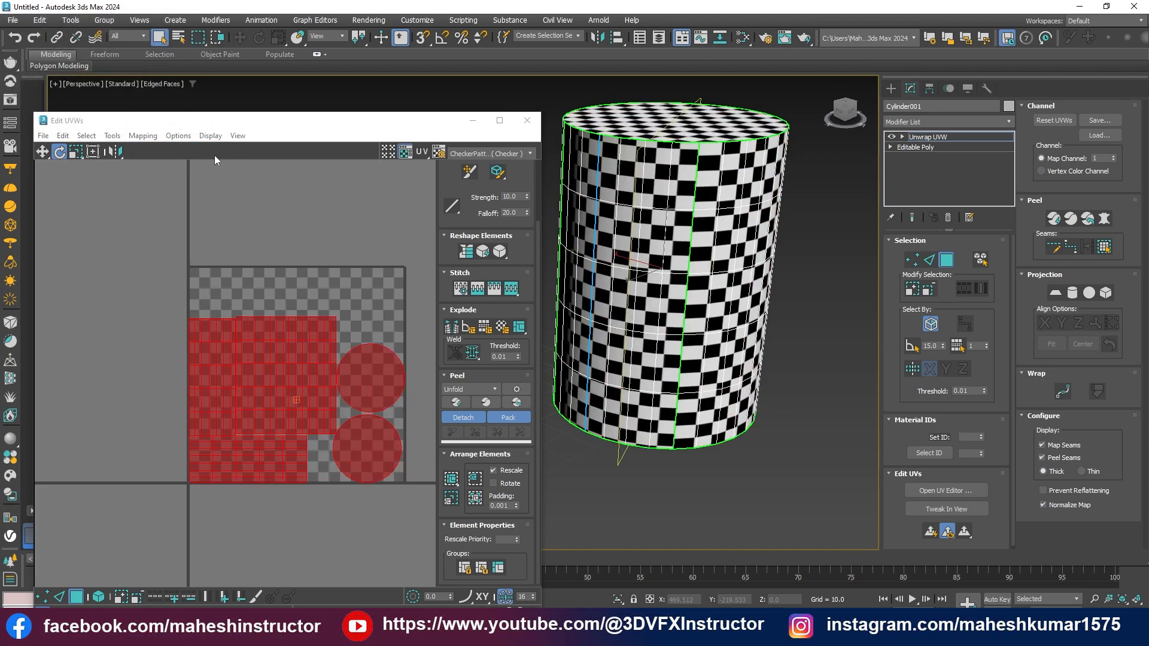
Examine the middle flattened strip of the cylinder's side, and undo the last selection changes.
click(282, 292)
double_click(275, 344)
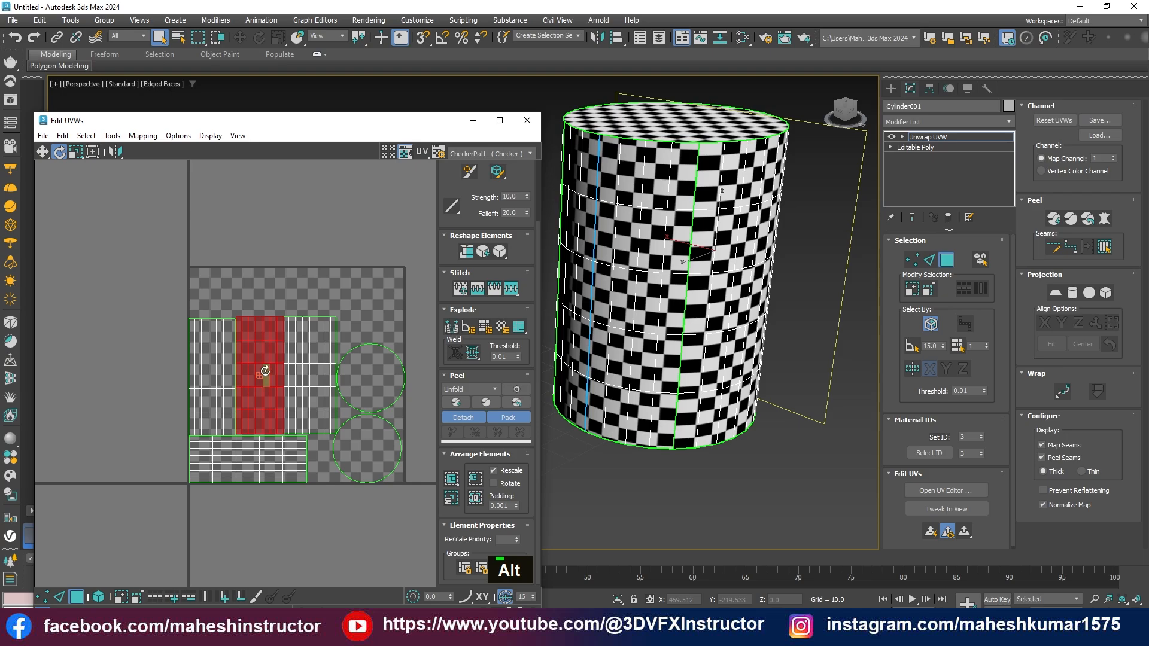
scroll(265, 371, up, 5)
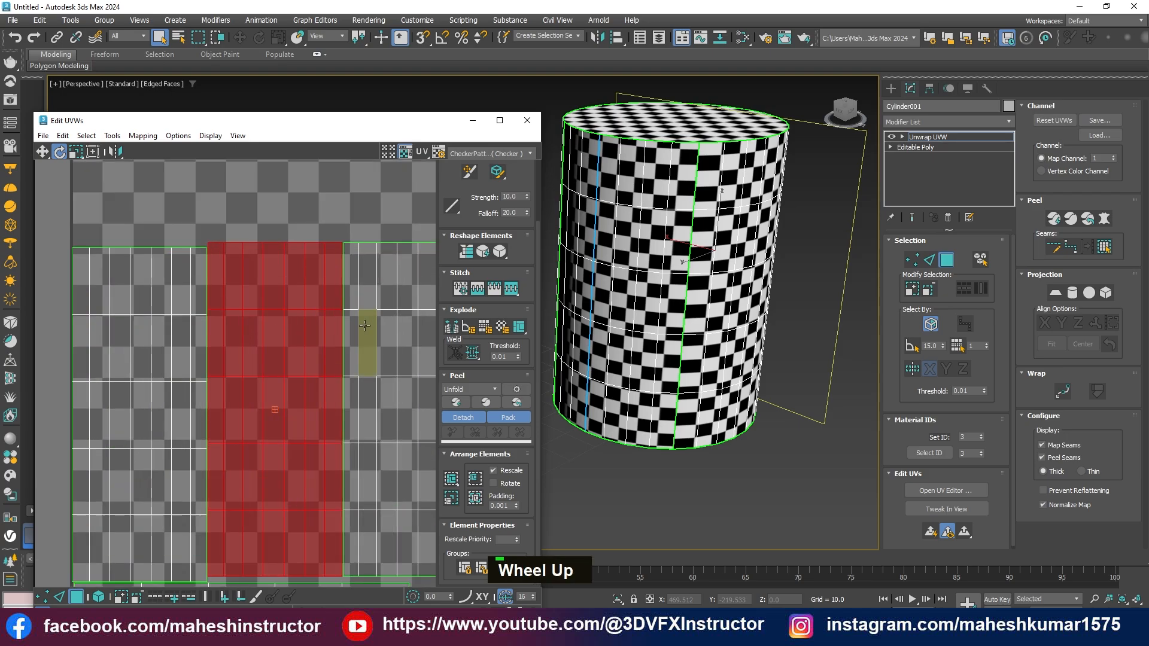
scroll(365, 326, down, 2)
key(ctrl+z)
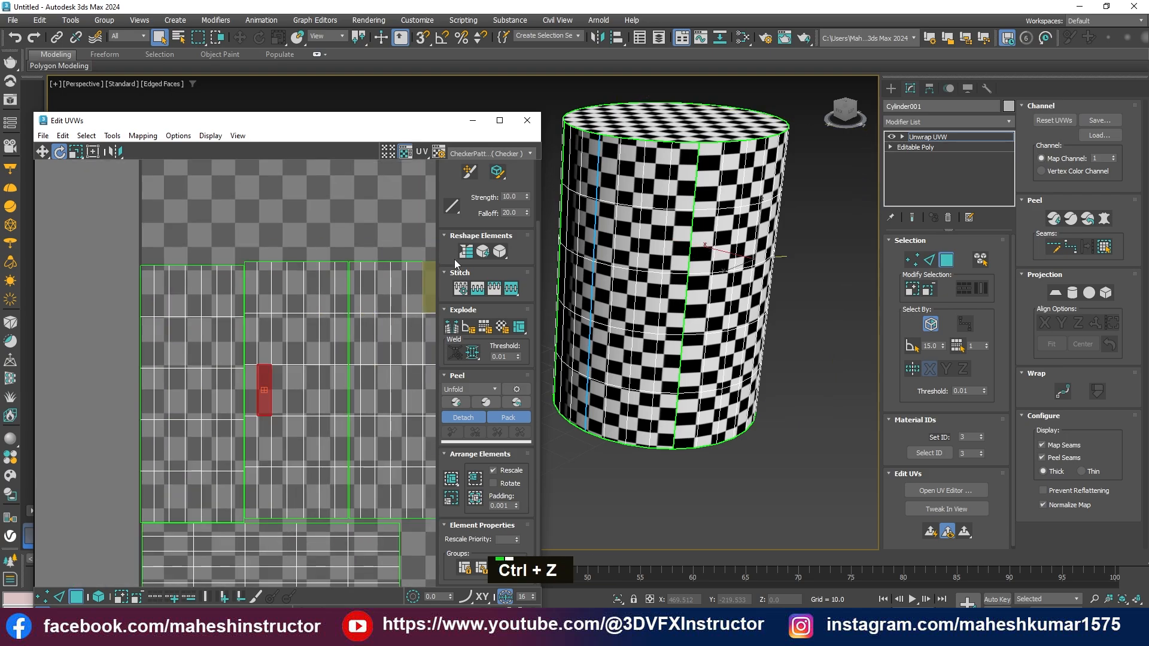
key(ctrl+z)
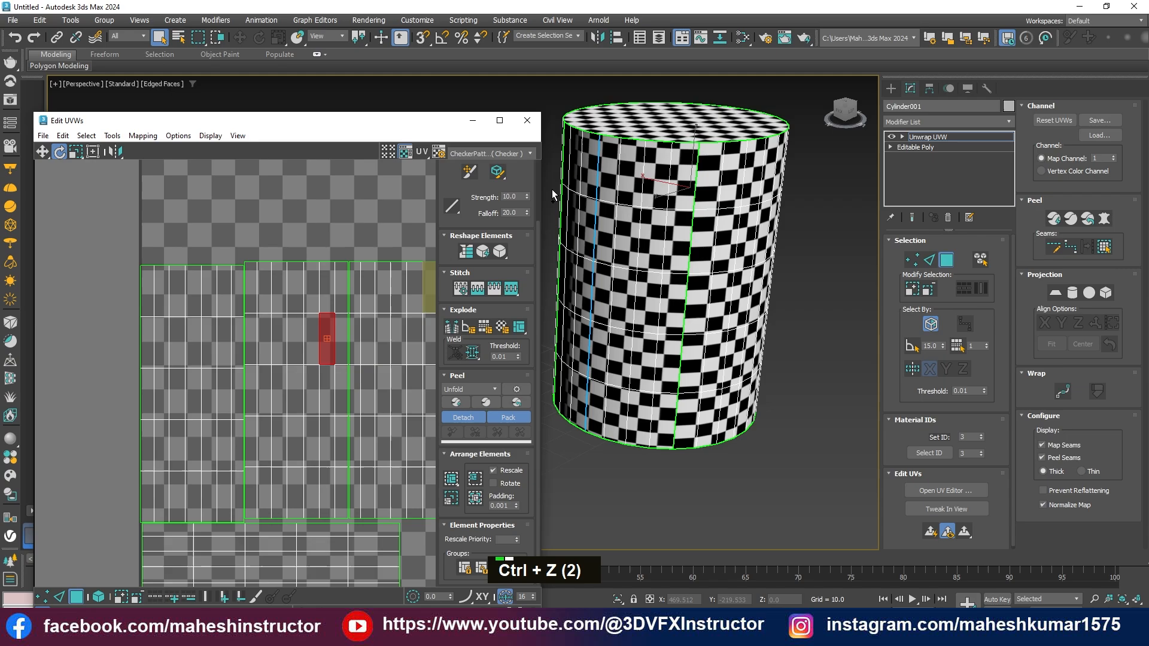
Close the UV editor, leave polygon sub-object mode, and hide the edged faces to inspect the checker on both objects.
click(527, 120)
click(919, 138)
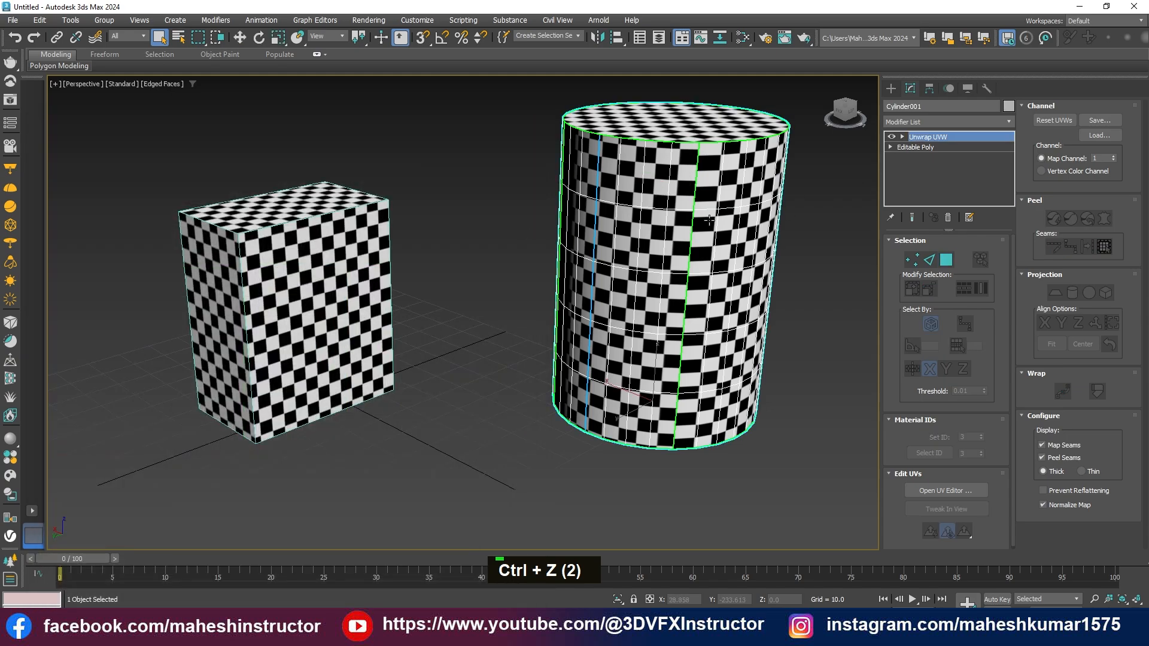
alt+middle_drag(475, 317, 398, 326)
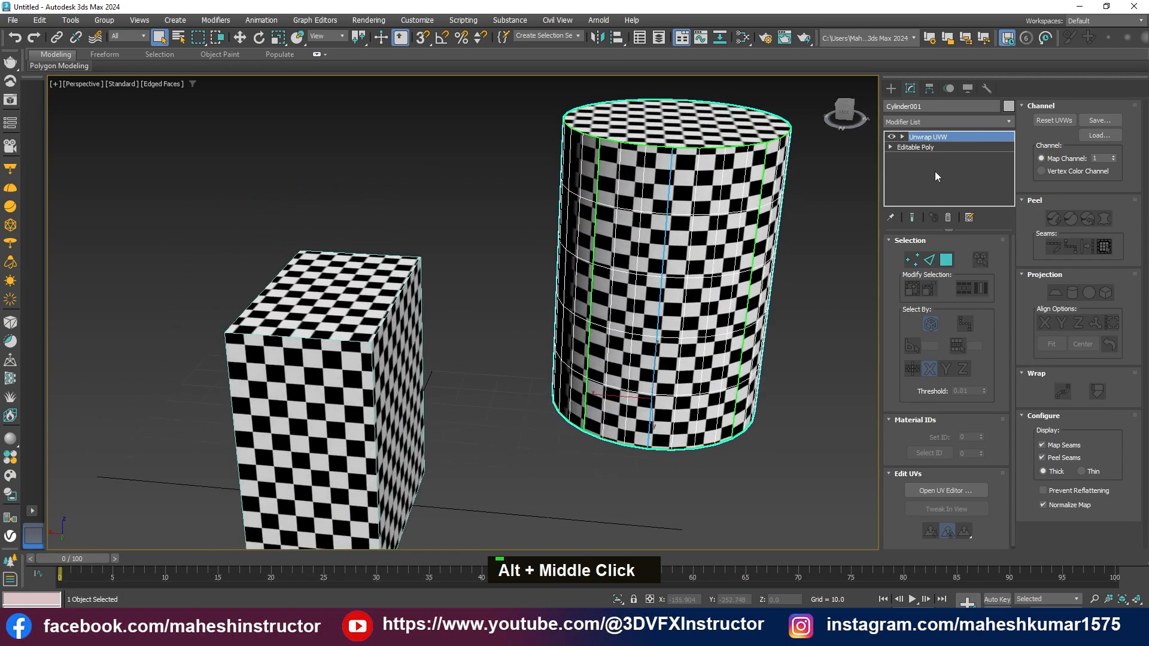
key(F4)
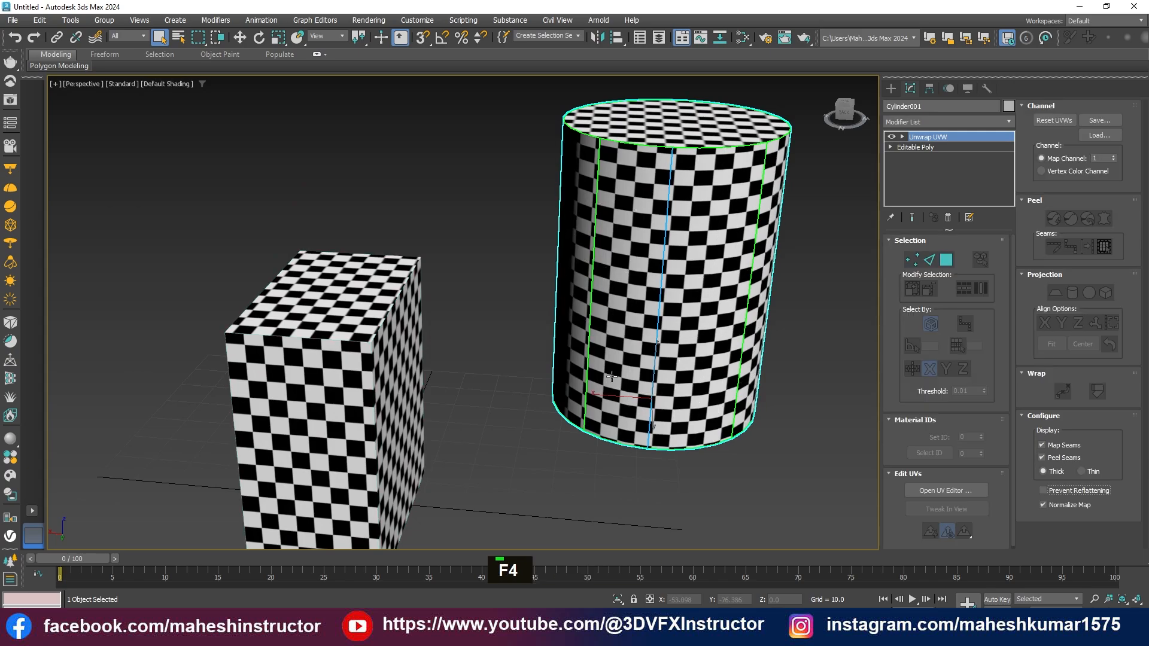
middle_drag(553, 380, 541, 317)
click(513, 389)
click(648, 322)
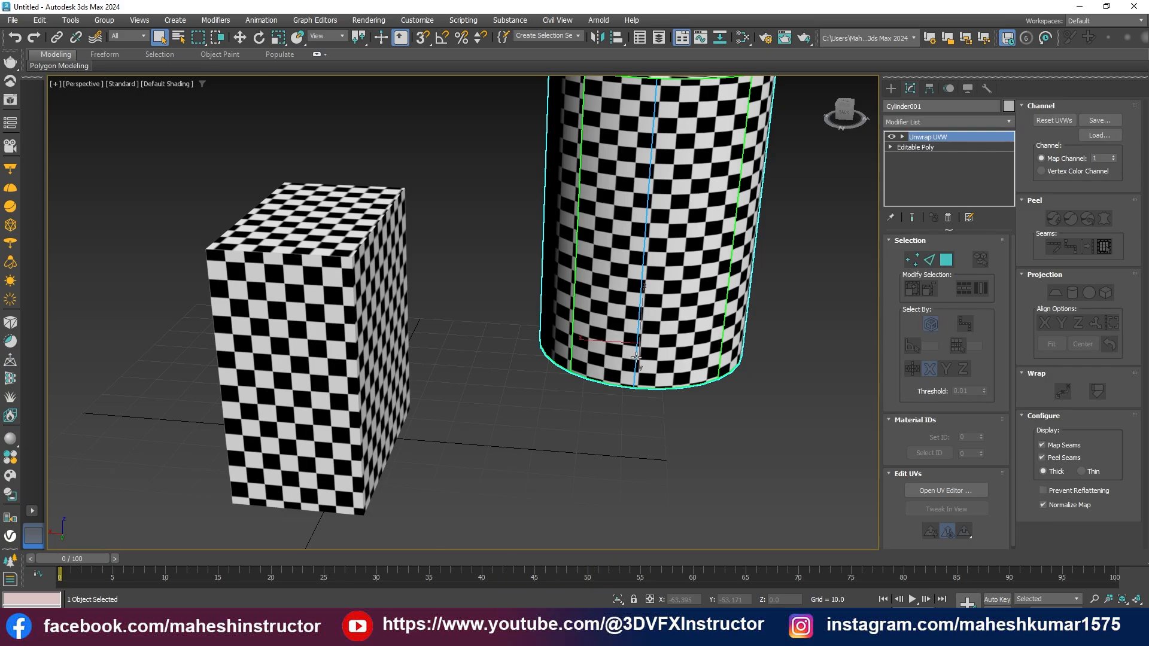
Check the material editor, reopen the cylinder's UV editor, and undo back to polygon selection.
key(m)
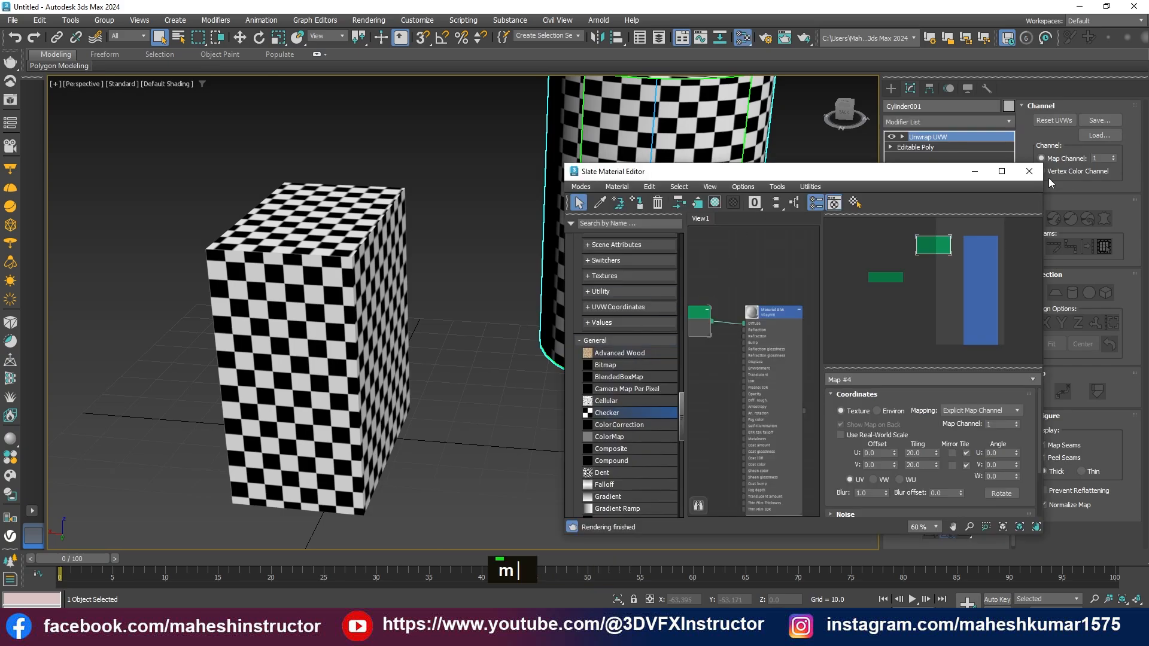
click(1029, 171)
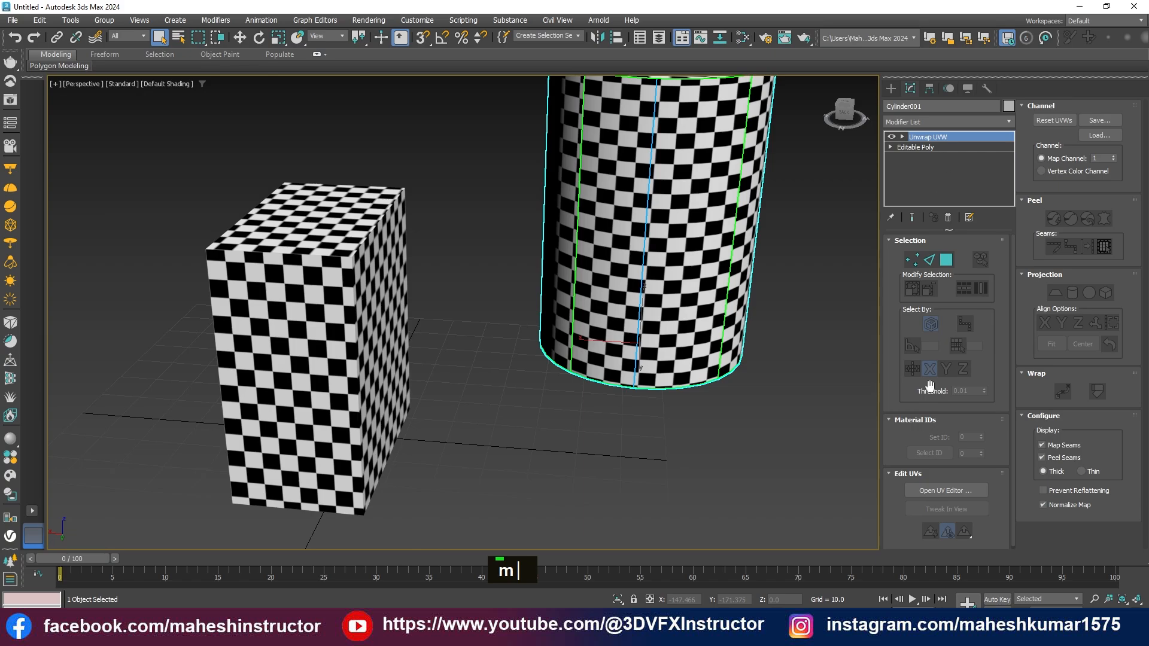
click(944, 490)
middle_drag(688, 305, 580, 353)
scroll(236, 365, down, 3)
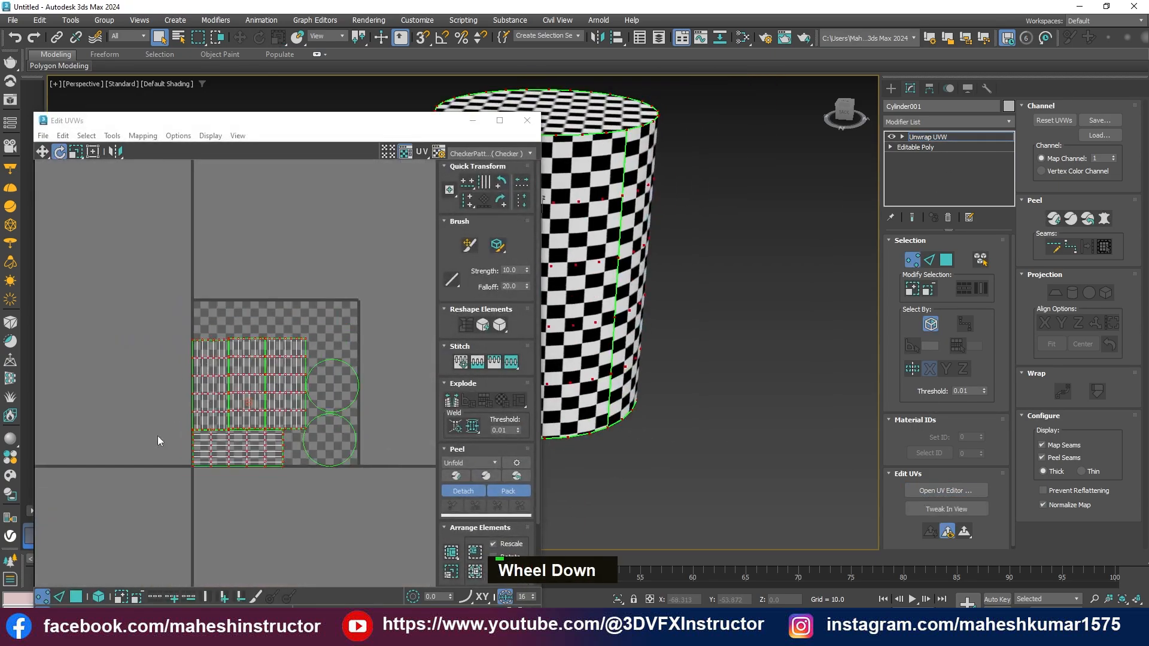
key(ctrl+z)
key(ctrl+z)
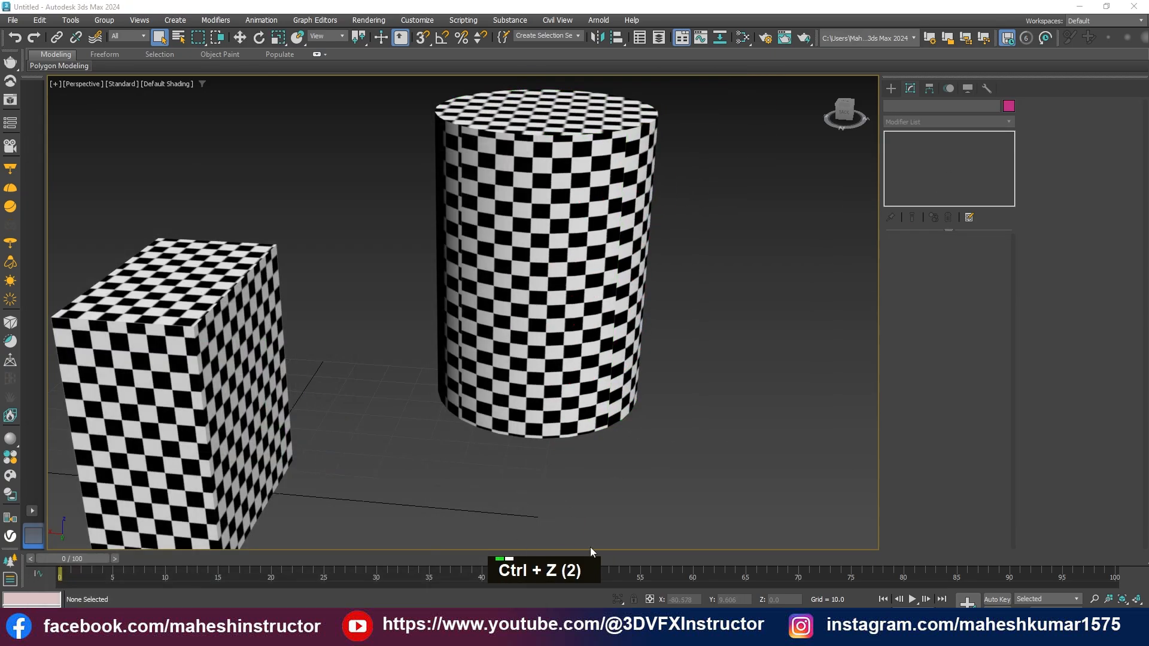
key(ctrl+z)
scroll(592, 359, down, 2)
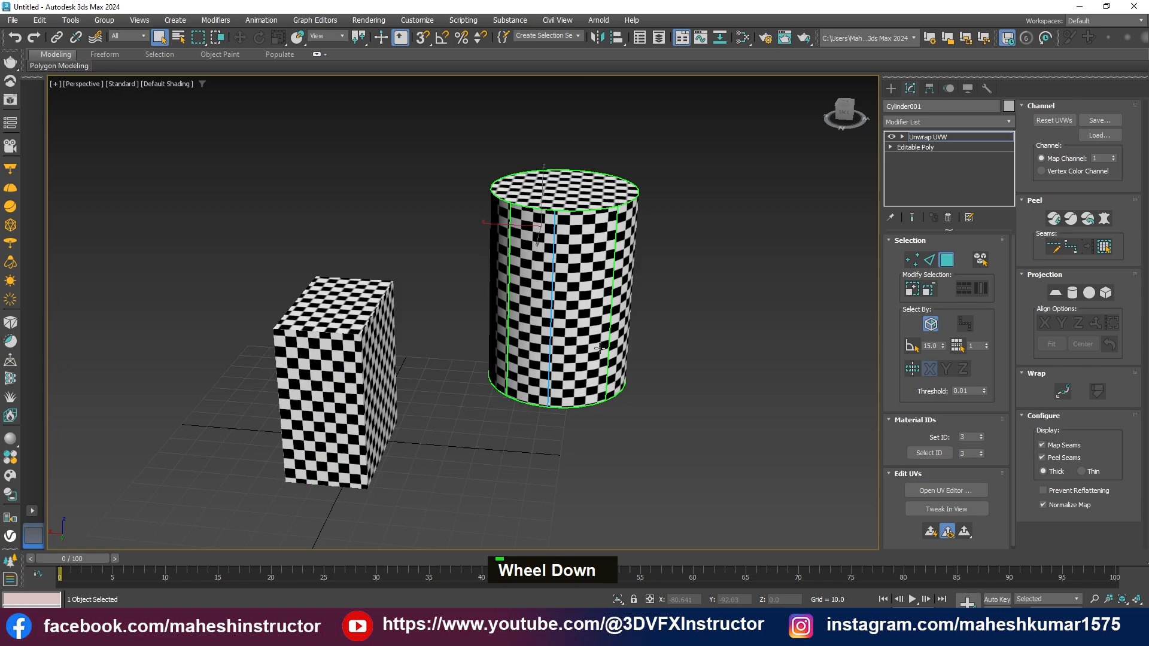
Reopen the UV editor, select all of the cylinder's polygons and apply Quick Peel.
click(944, 490)
double_click(615, 349)
key(ctrl+a)
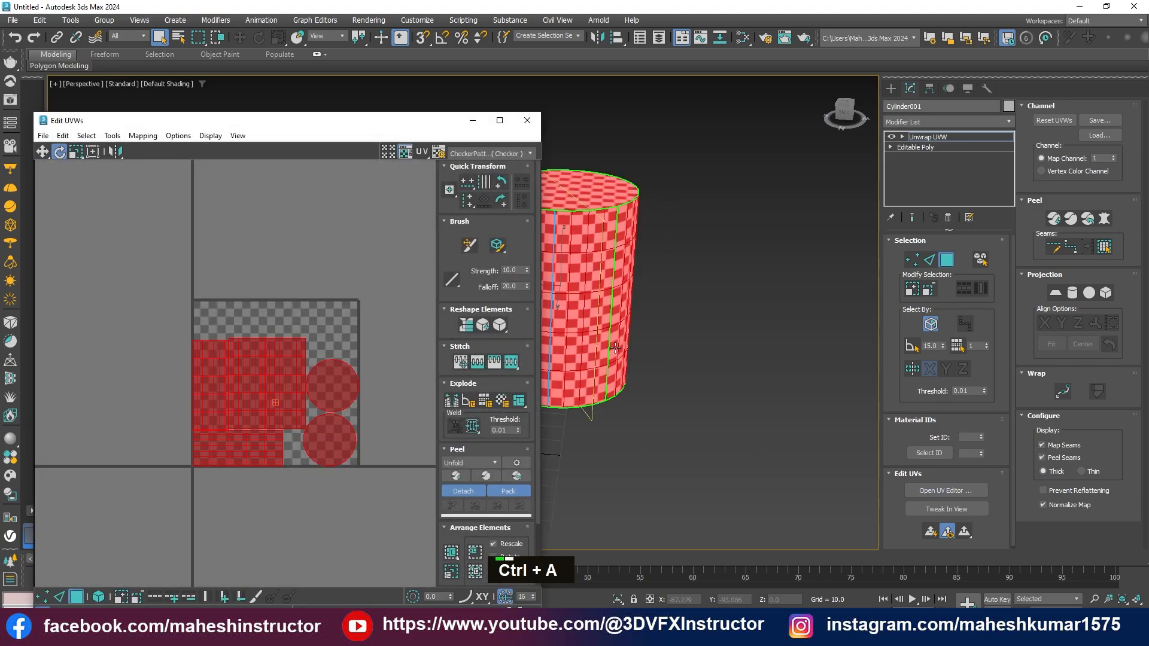
click(470, 494)
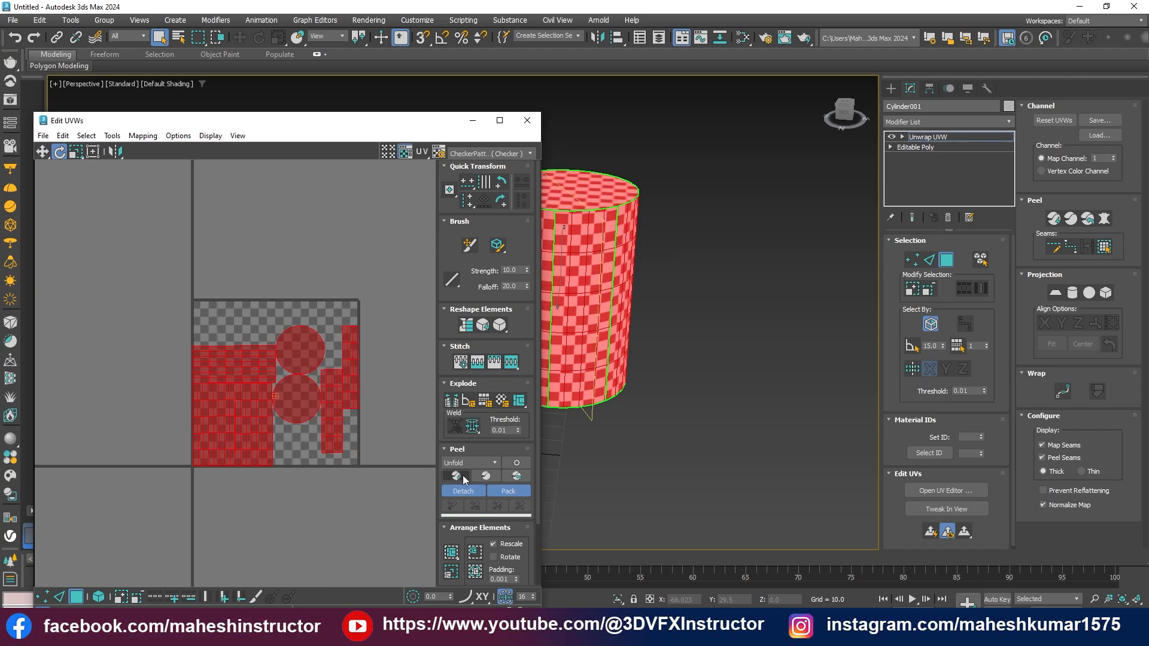
In edge mode, select the vertical seam on the cylinder's side and then all of its UV edges.
alt+middle_drag(592, 299, 713, 292)
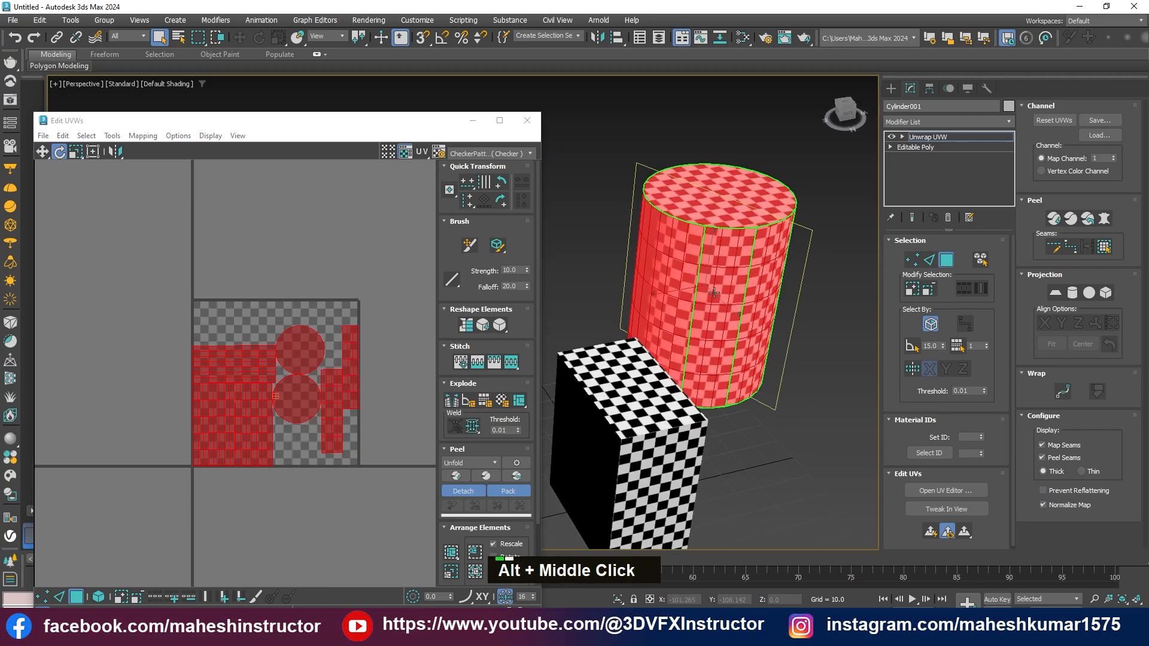
click(715, 252)
key(2)
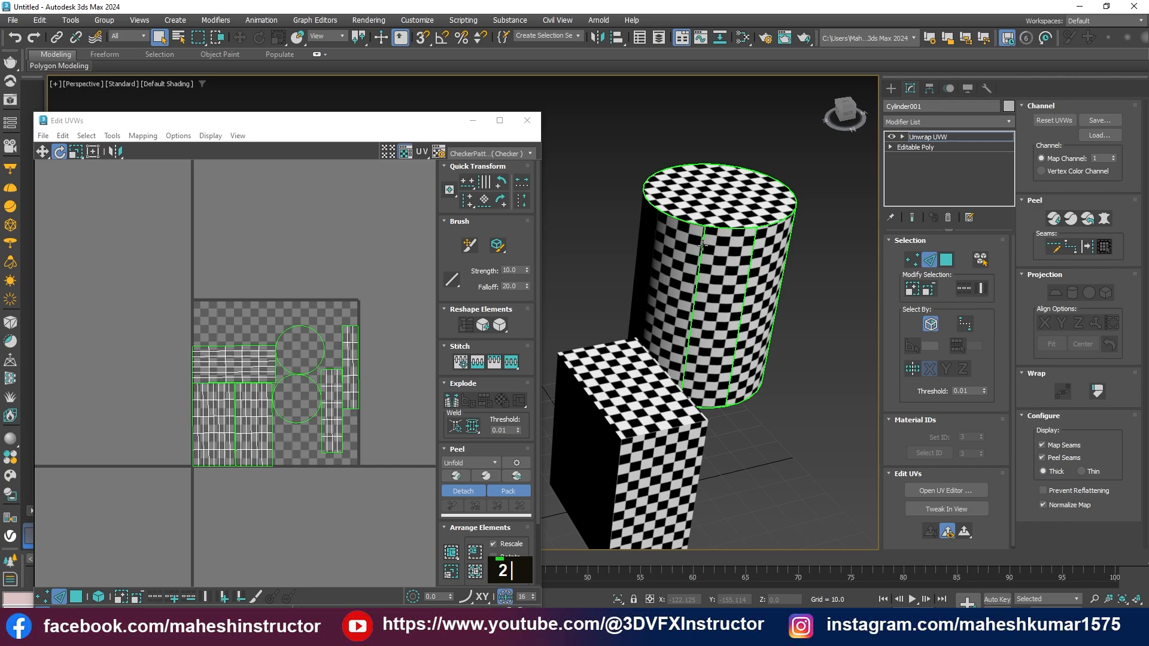
double_click(702, 245)
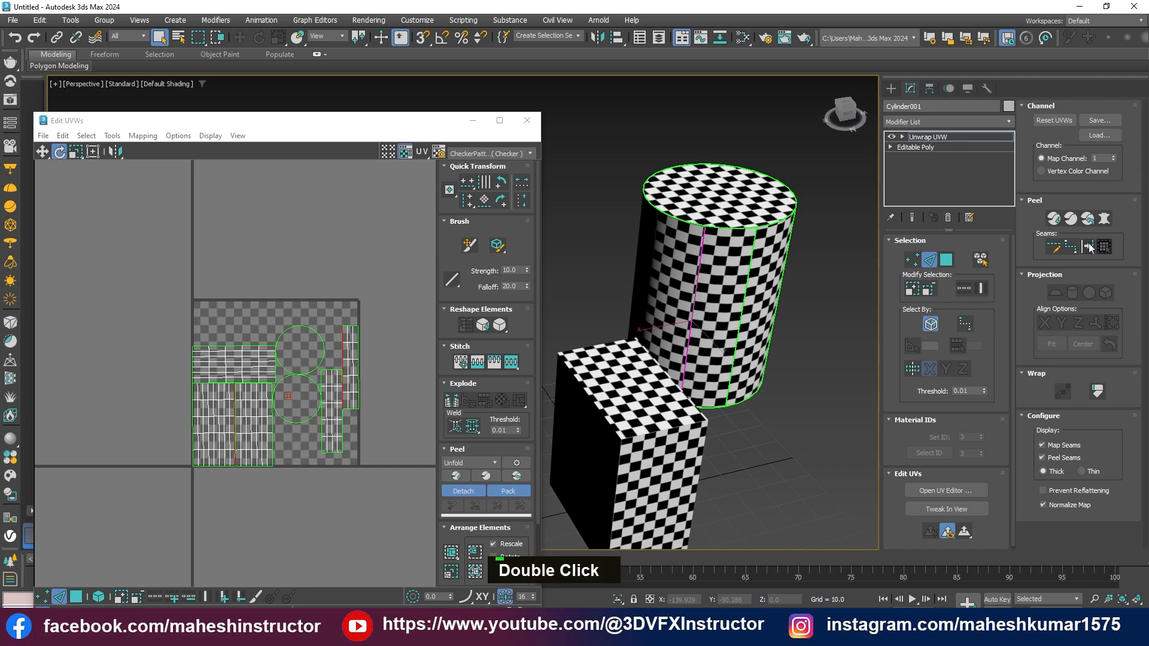
click(711, 302)
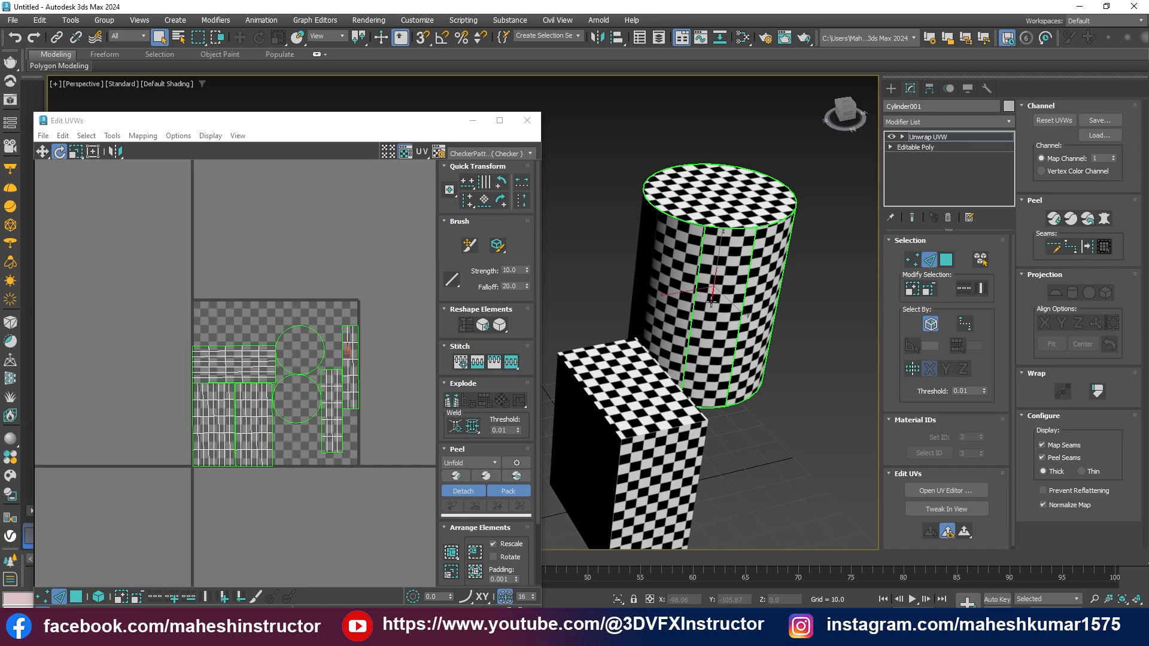
key(ctrl+a)
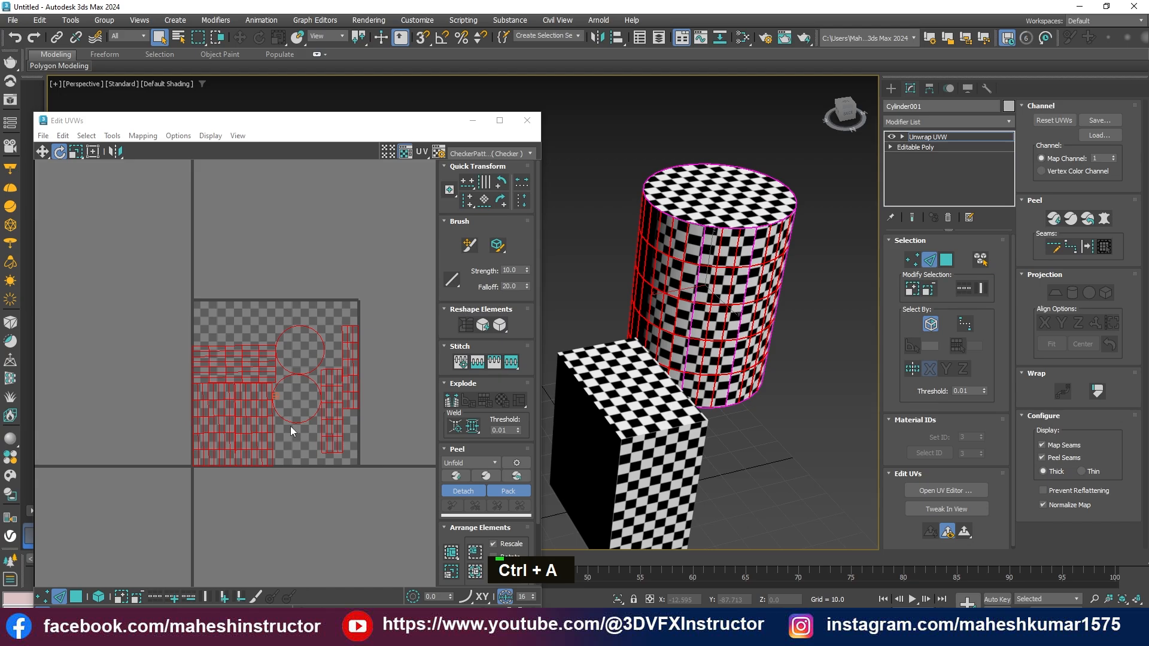
Select all the cylinder's shells as elements, quick peel them again, enter Peel mode and select one side strip.
key(4)
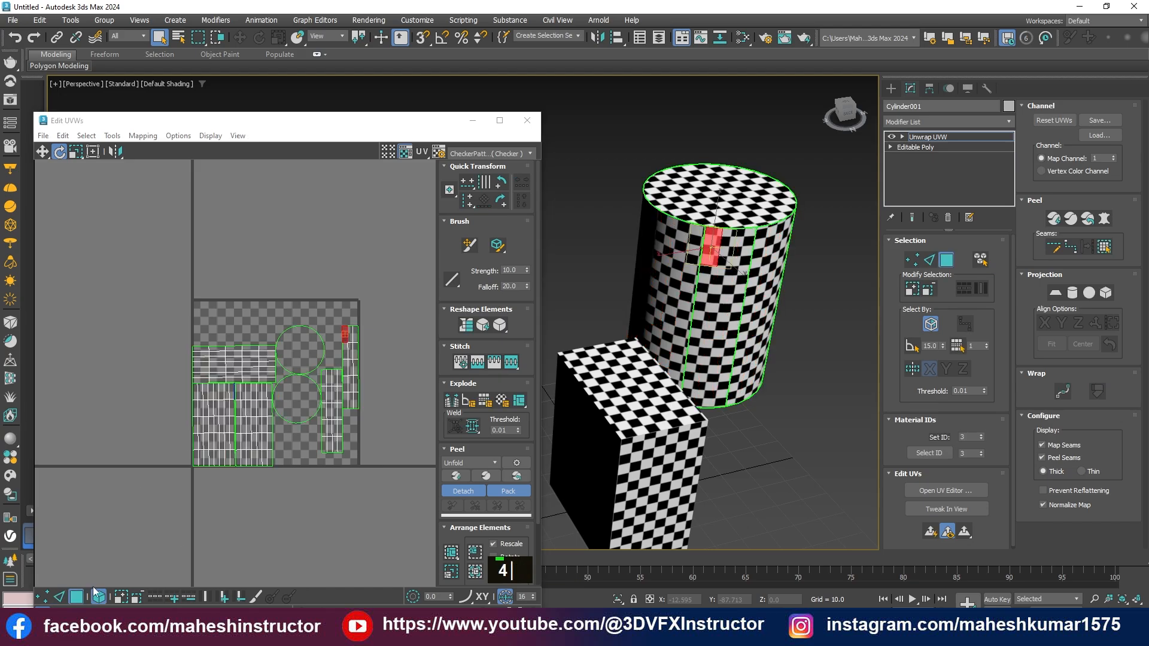
key(ctrl+a)
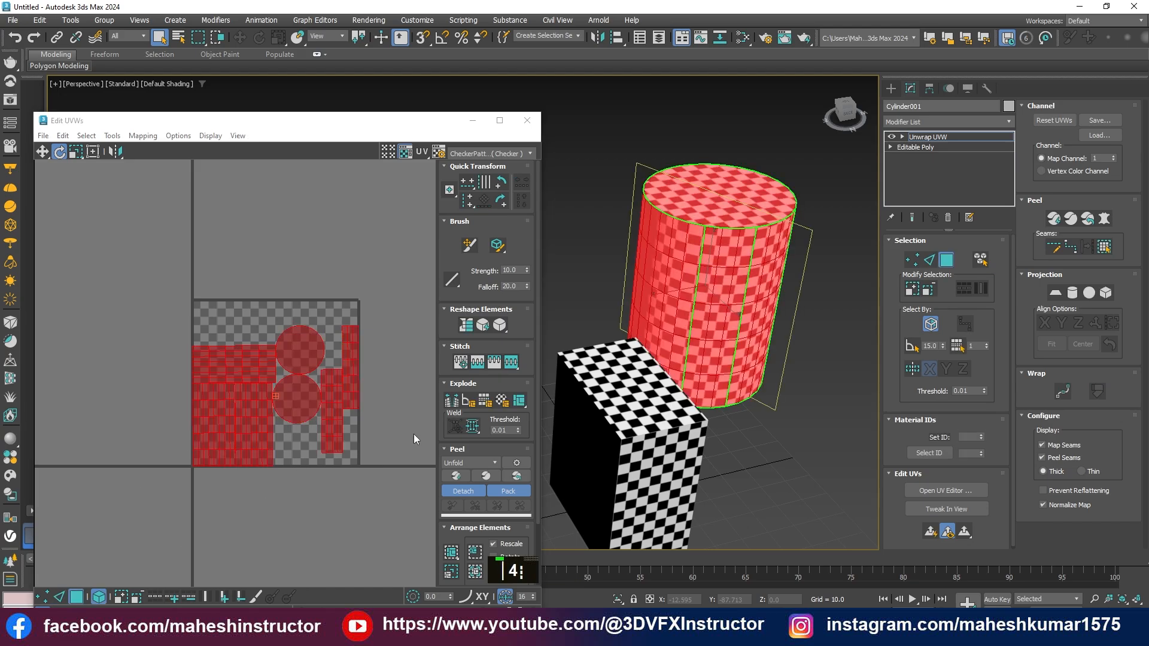
click(455, 476)
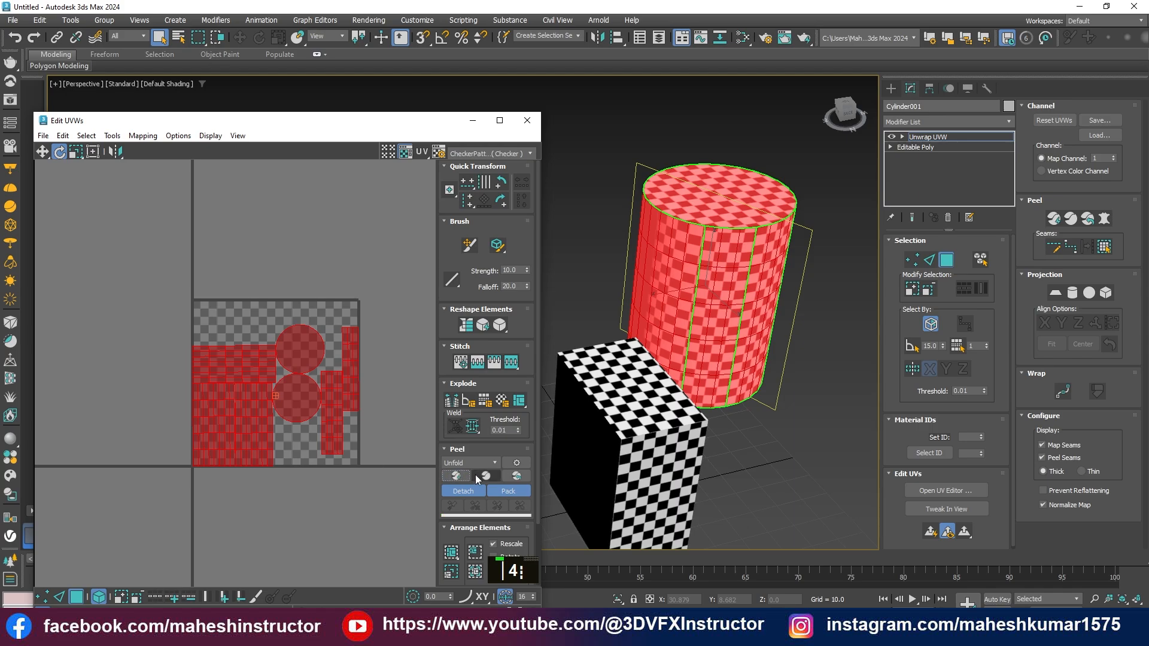
click(486, 476)
click(290, 441)
double_click(228, 425)
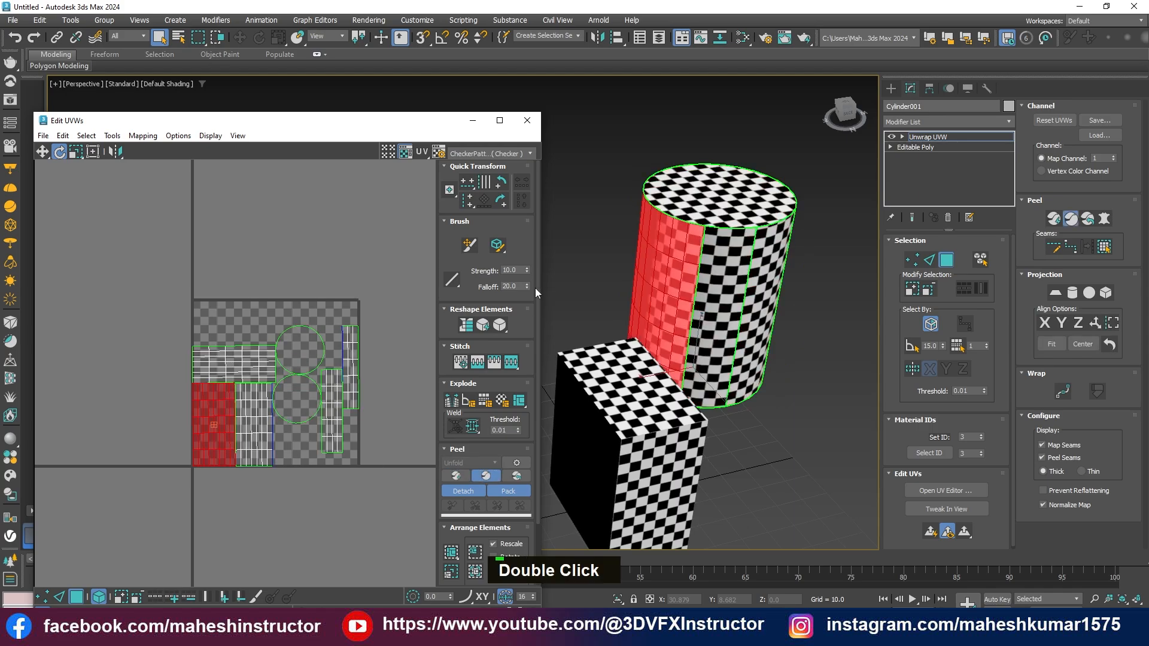
Close the UV editor, leave sub-object mode, and examine the checker seams on the deselected cylinder from several sides.
click(527, 122)
click(910, 139)
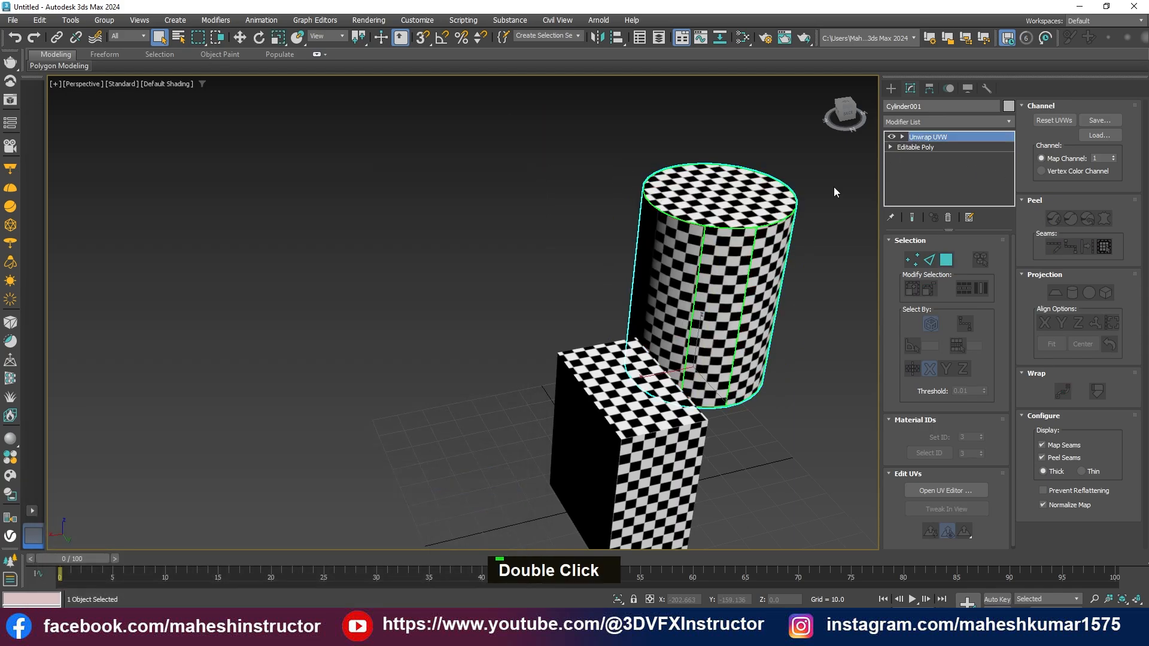
click(834, 186)
alt+middle_drag(774, 349, 605, 366)
click(602, 380)
click(742, 281)
alt+middle_drag(639, 313, 614, 380)
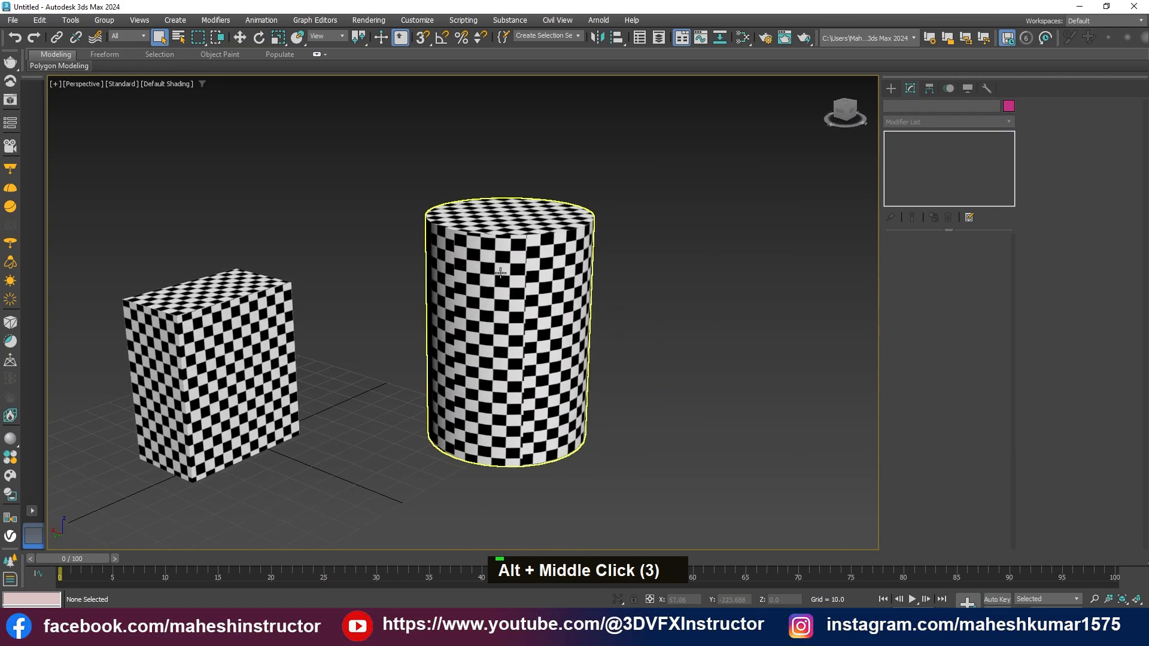
alt+middle_drag(526, 305, 487, 399)
scroll(501, 339, up, 3)
Select the box, briefly check the material editor, and open the box's UV layout for editing.
click(501, 340)
key(m)
click(1028, 172)
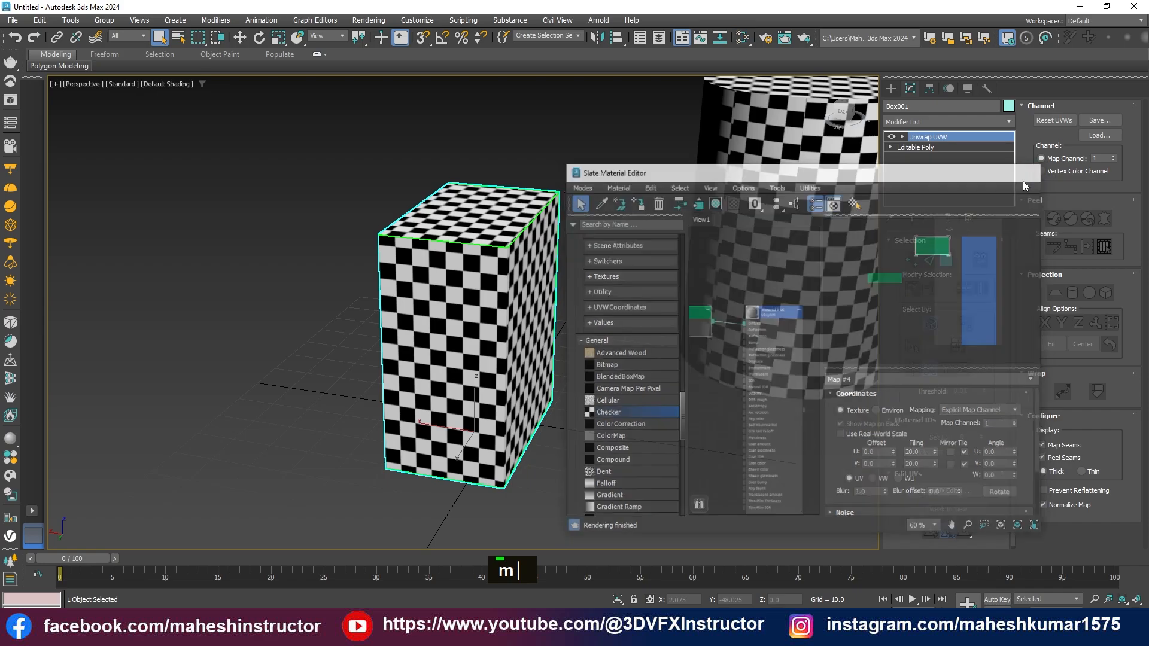
click(933, 490)
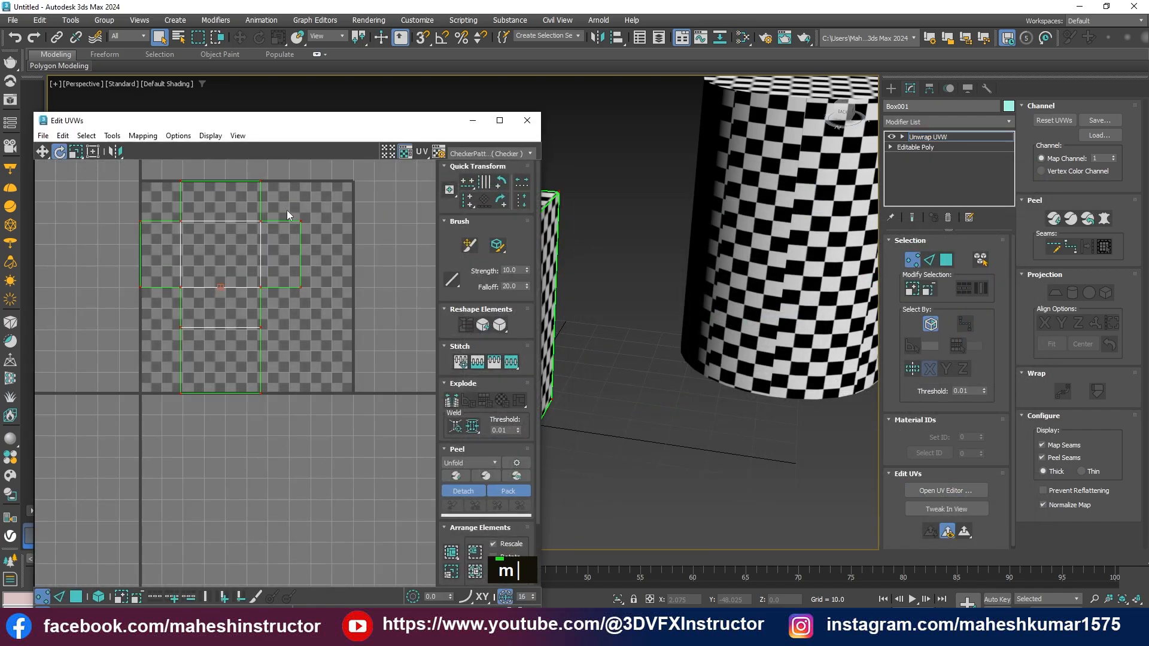
Display the Texture Checker (UV_Checker.png) map on the box and examine its colours and labels from several sides.
alt+middle_drag(604, 247, 708, 235)
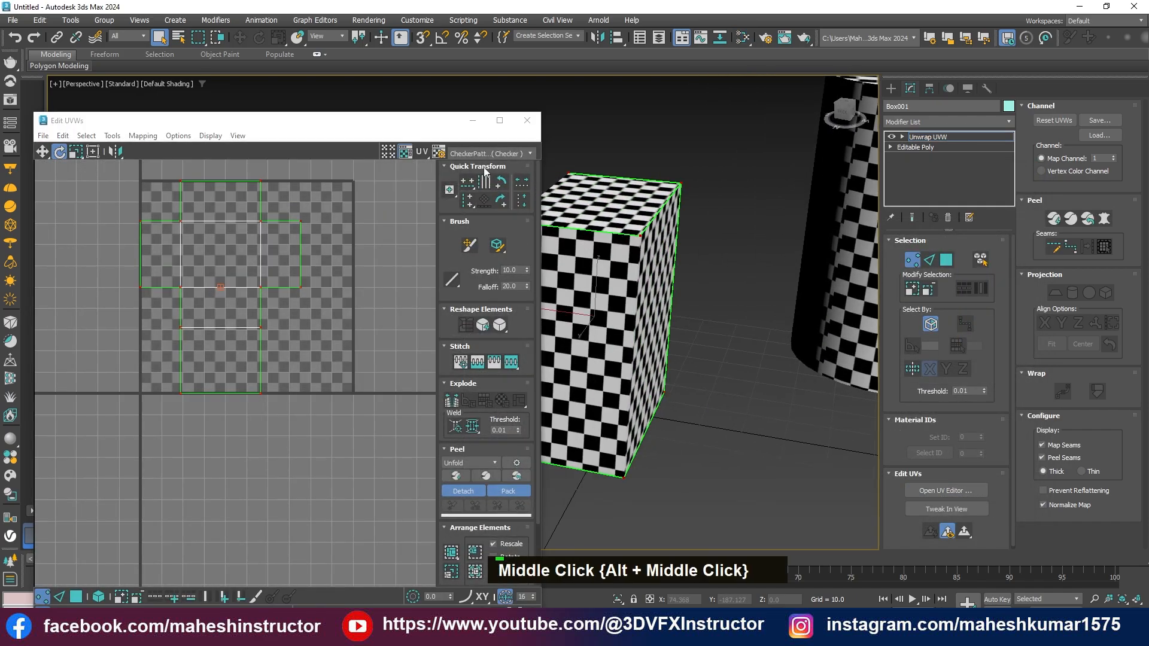
click(470, 154)
click(473, 166)
middle_drag(627, 219, 670, 281)
alt+middle_drag(638, 225, 607, 228)
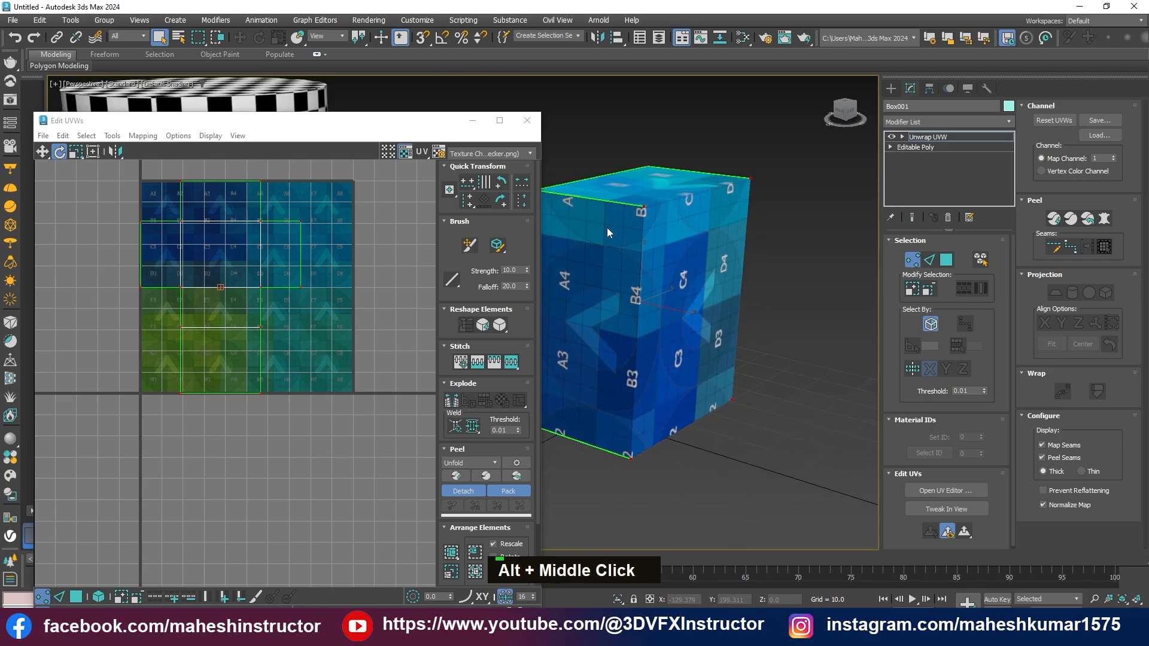
alt+middle_drag(696, 221, 552, 231)
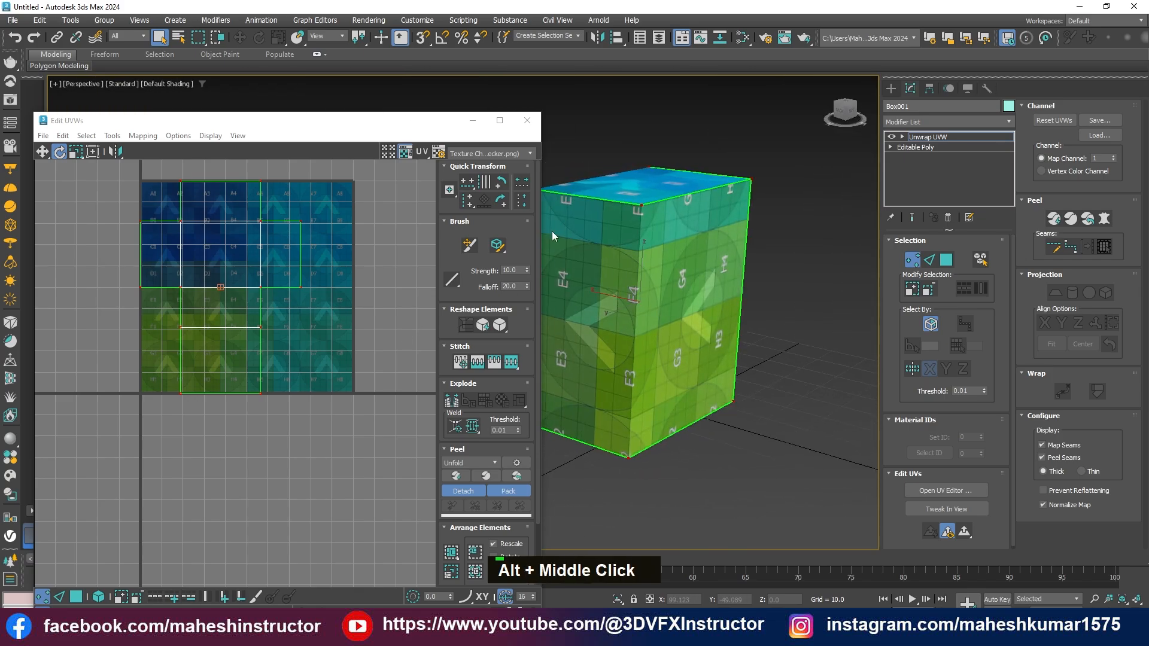
Remove the UV checker image from the texture list to restore the checker pattern, and close the box's UV editor and sub-object mode.
click(511, 153)
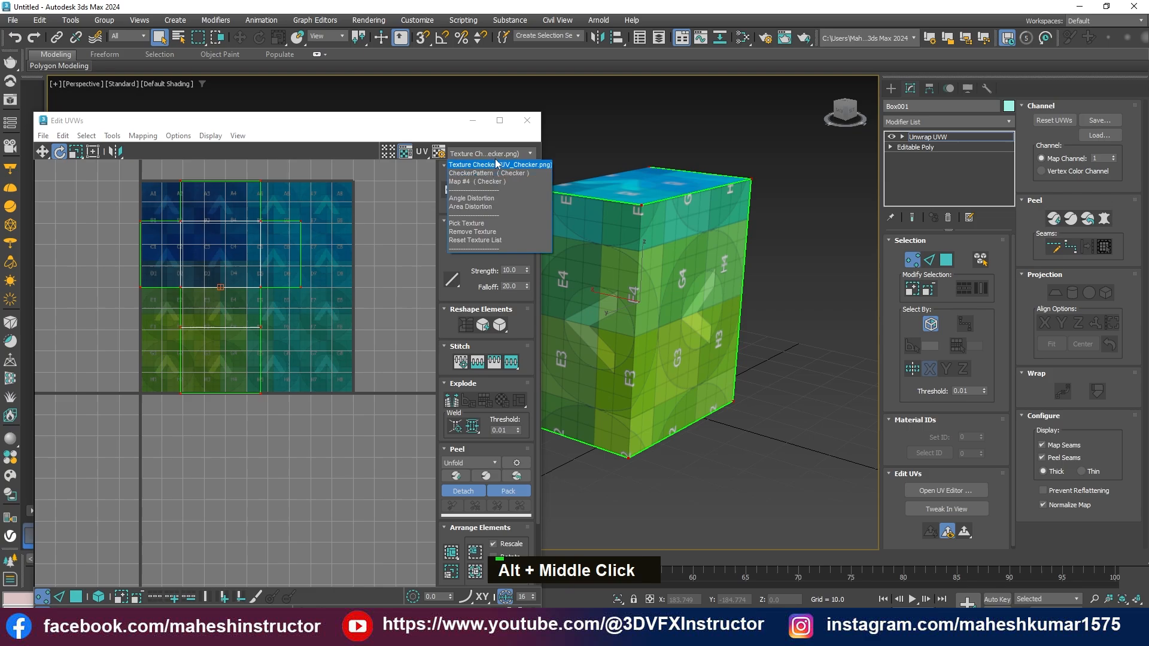
click(463, 234)
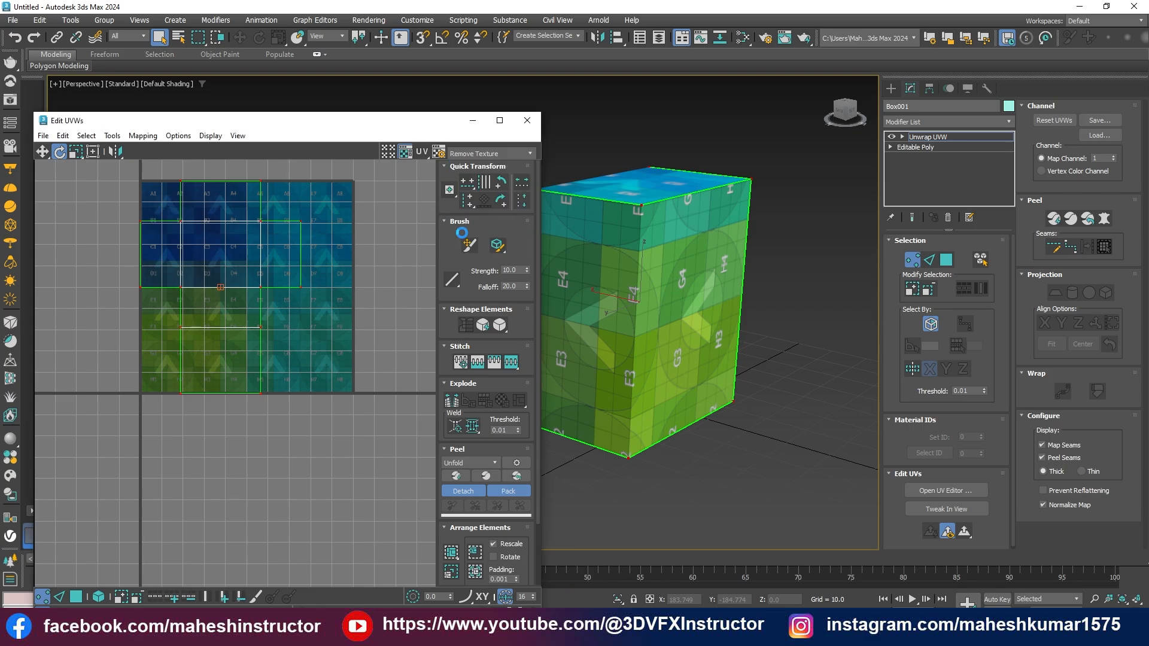
click(479, 156)
click(482, 240)
click(527, 121)
click(928, 137)
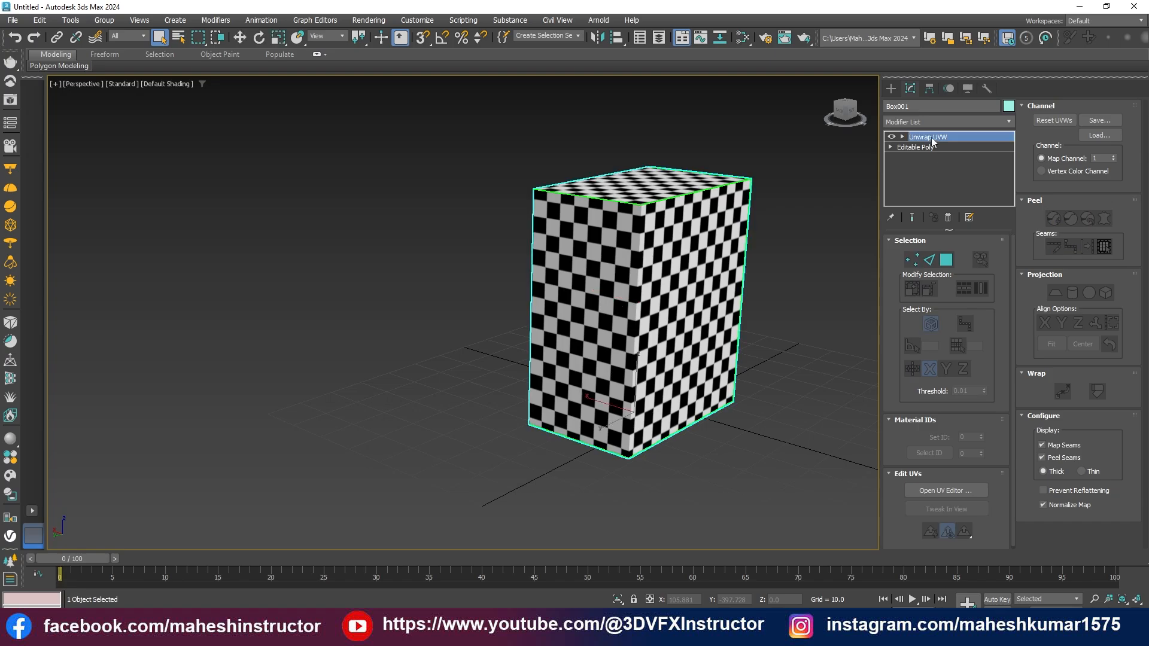
Compare the checker pattern on the box and the cylinder, examining the cylinder's side seams with and without it selected.
middle_drag(737, 306, 461, 331)
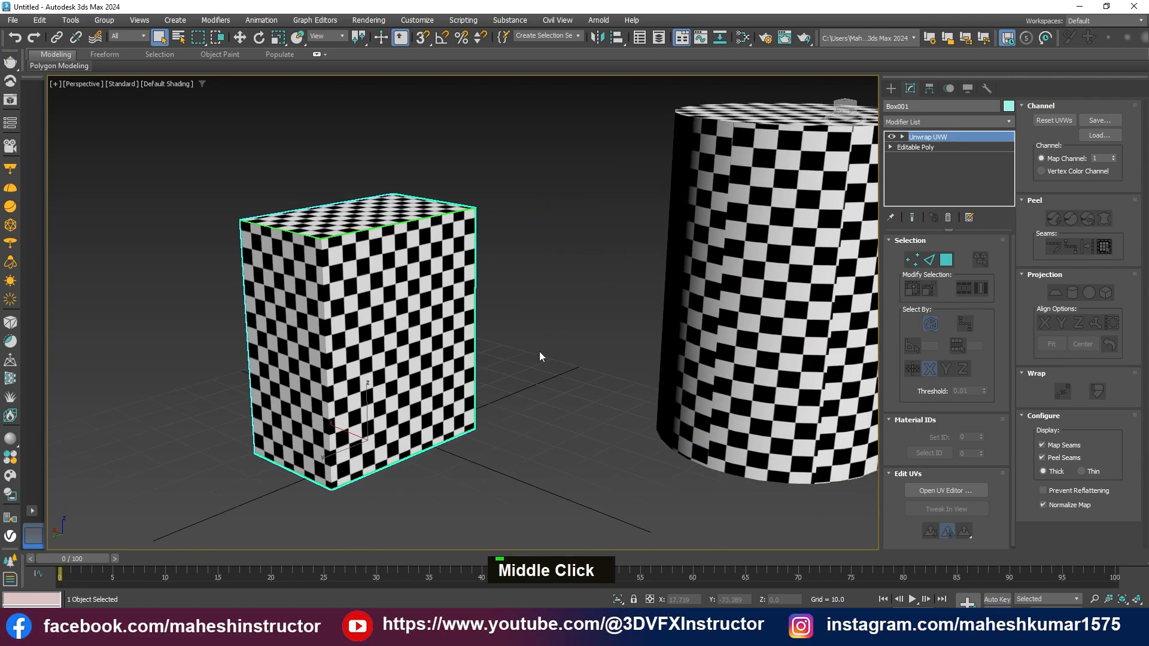
click(538, 351)
middle_drag(585, 341, 569, 340)
click(702, 318)
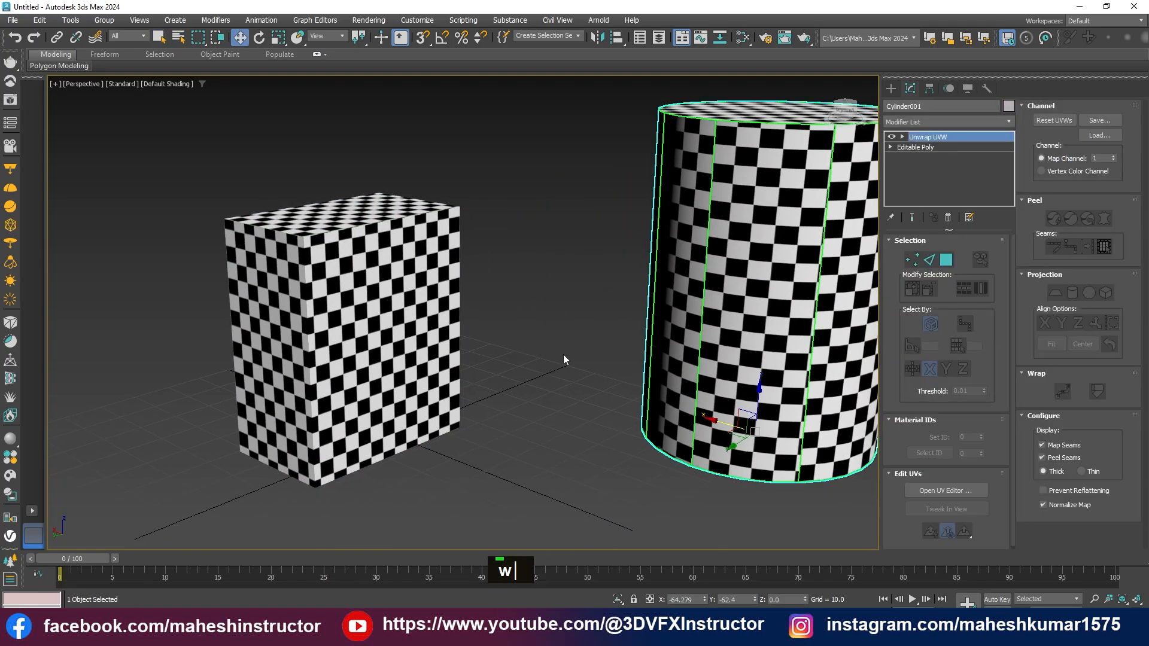
scroll(565, 356, down, 5)
key(w)
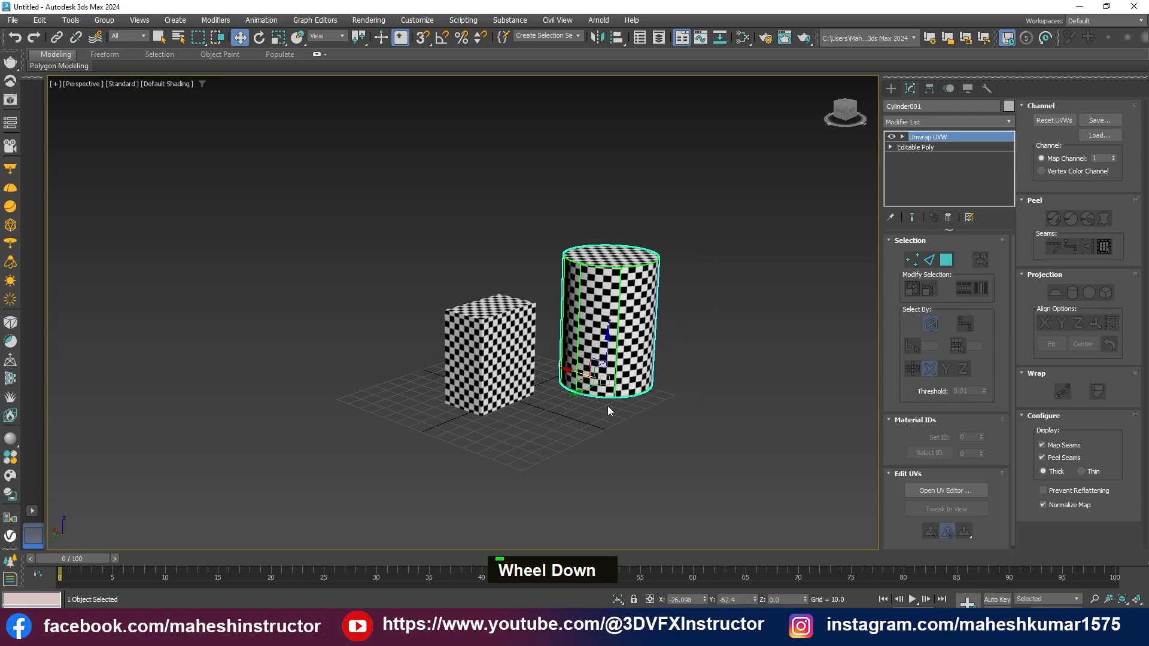
click(608, 407)
scroll(601, 400, up, 5)
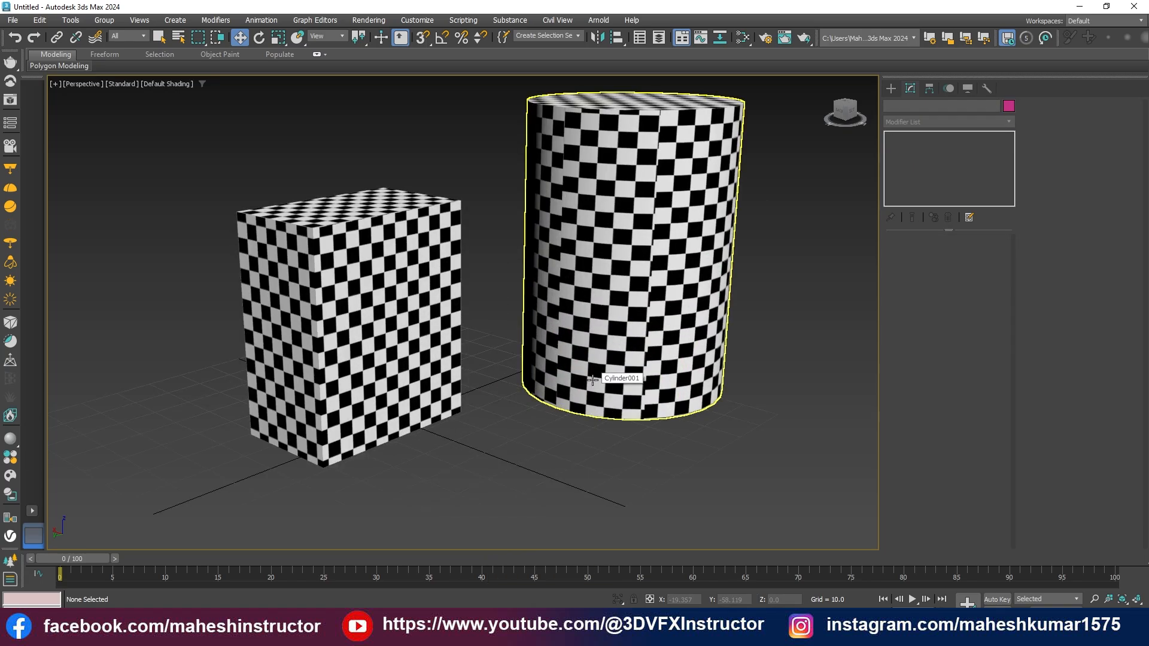
alt+middle_drag(592, 383, 610, 364)
click(610, 364)
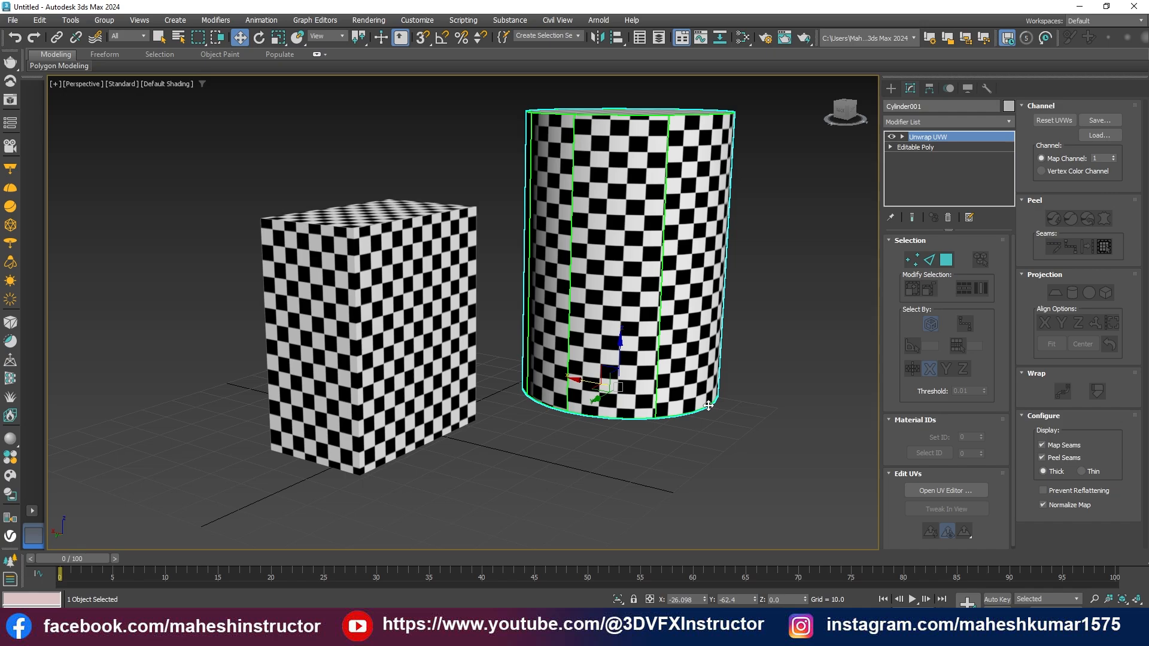
Open the box's UV layout in vertex mode and move the upper-right corner vertex of the top flap slightly inward.
click(431, 347)
alt+middle_drag(431, 347, 441, 353)
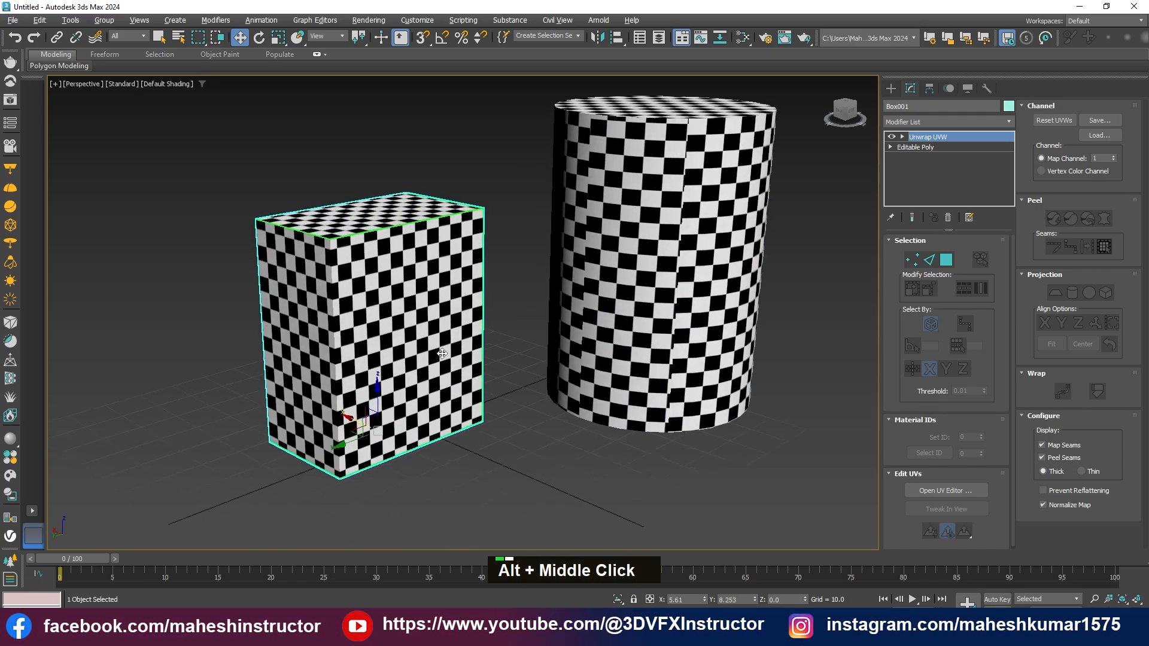
click(946, 492)
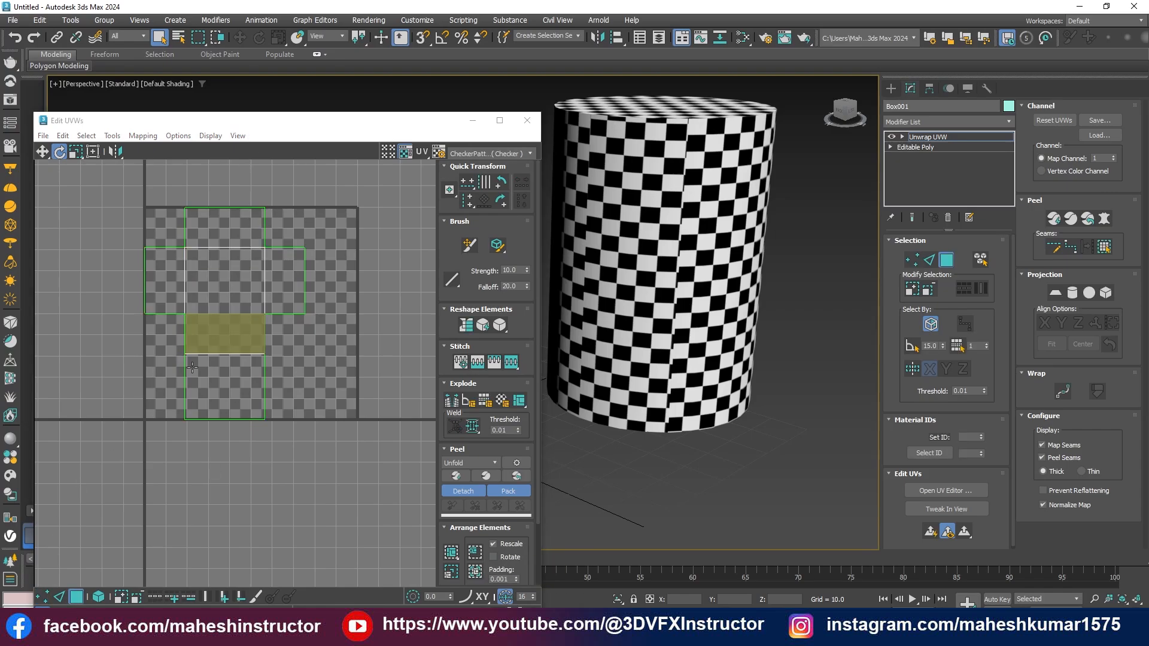
key(1)
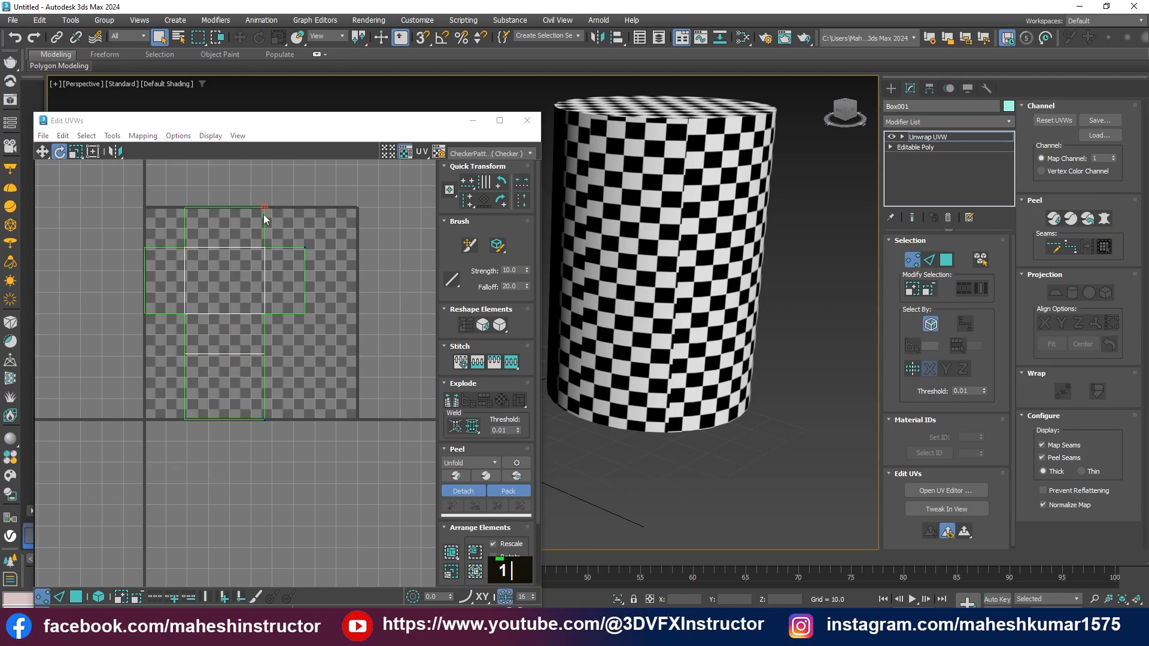
key(w)
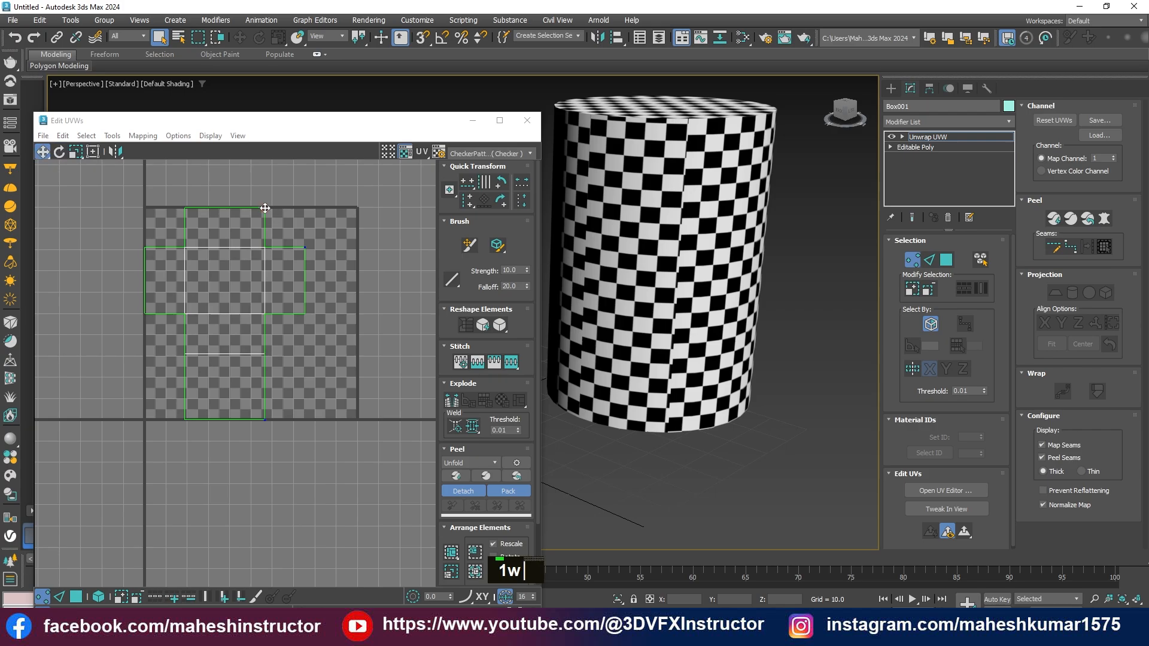
drag(265, 208, 253, 207)
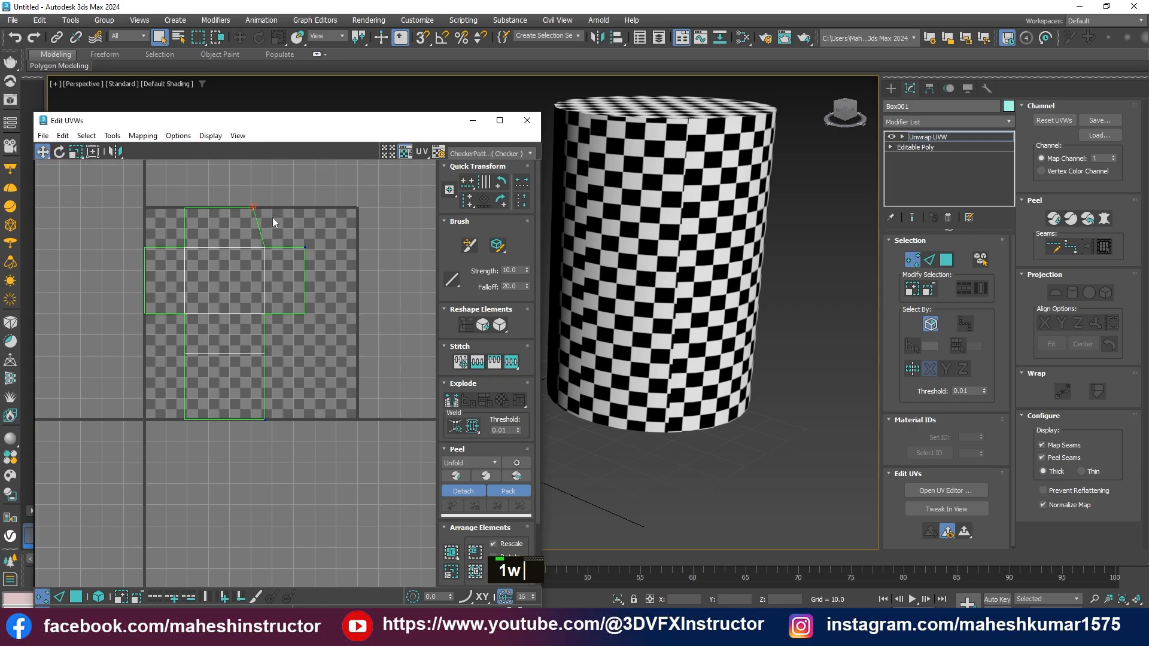
Align the vertices along the right edge of the central UV strip vertically to pivot, and switch to polygon mode.
ctrl+click(265, 247)
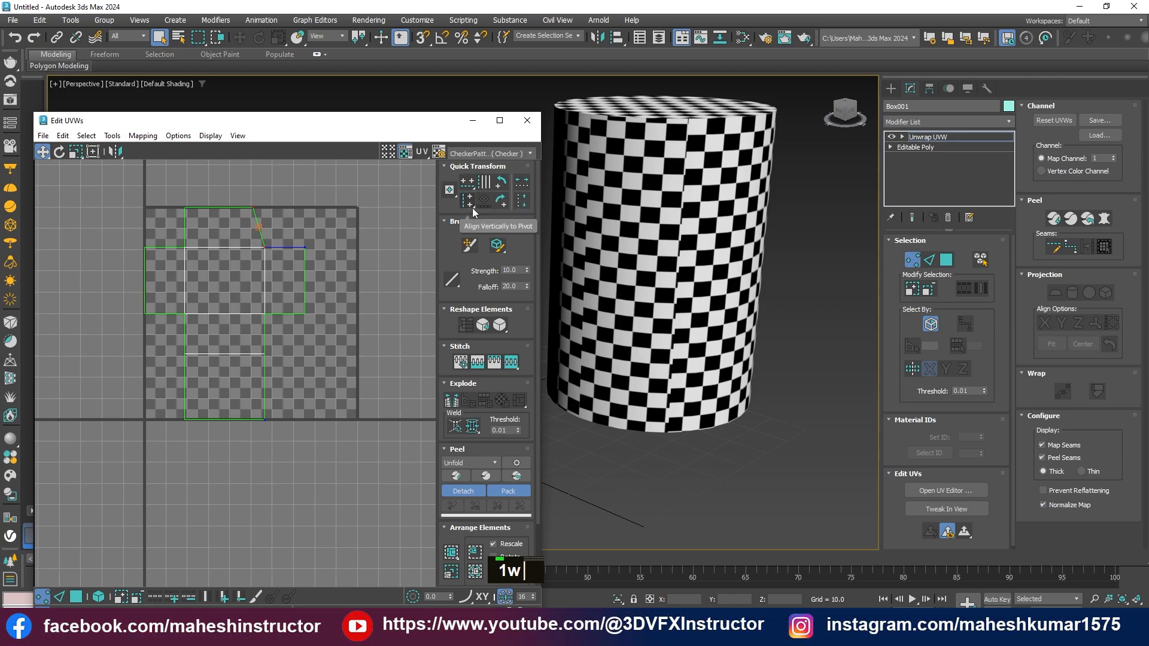
drag(473, 208, 468, 223)
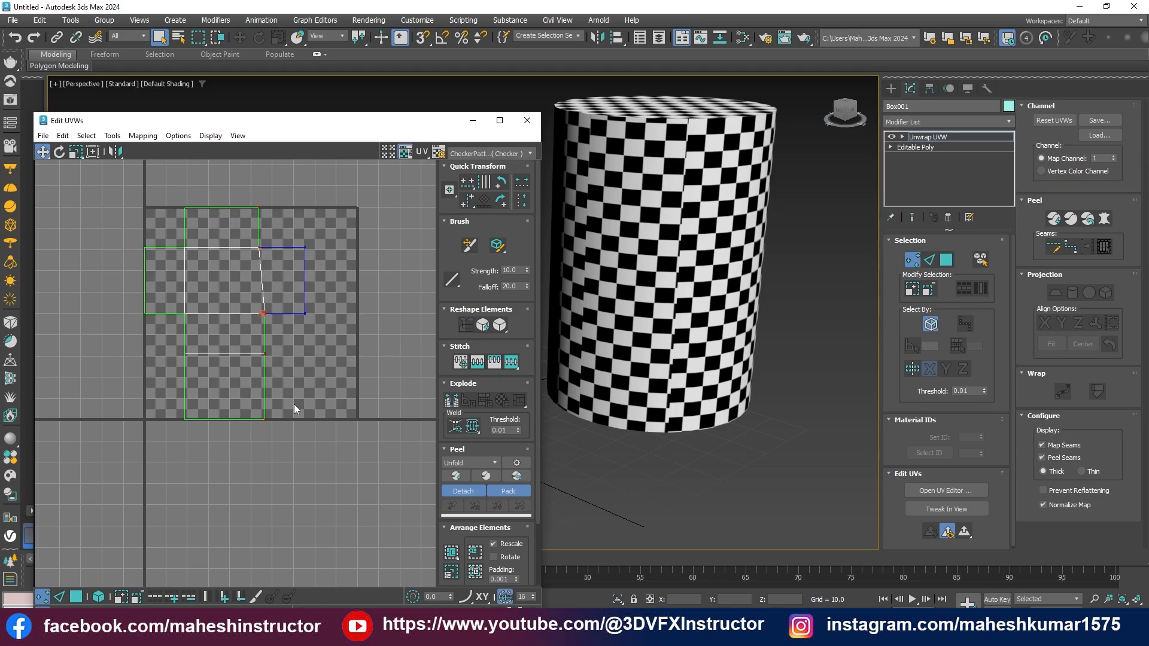
click(468, 202)
click(77, 596)
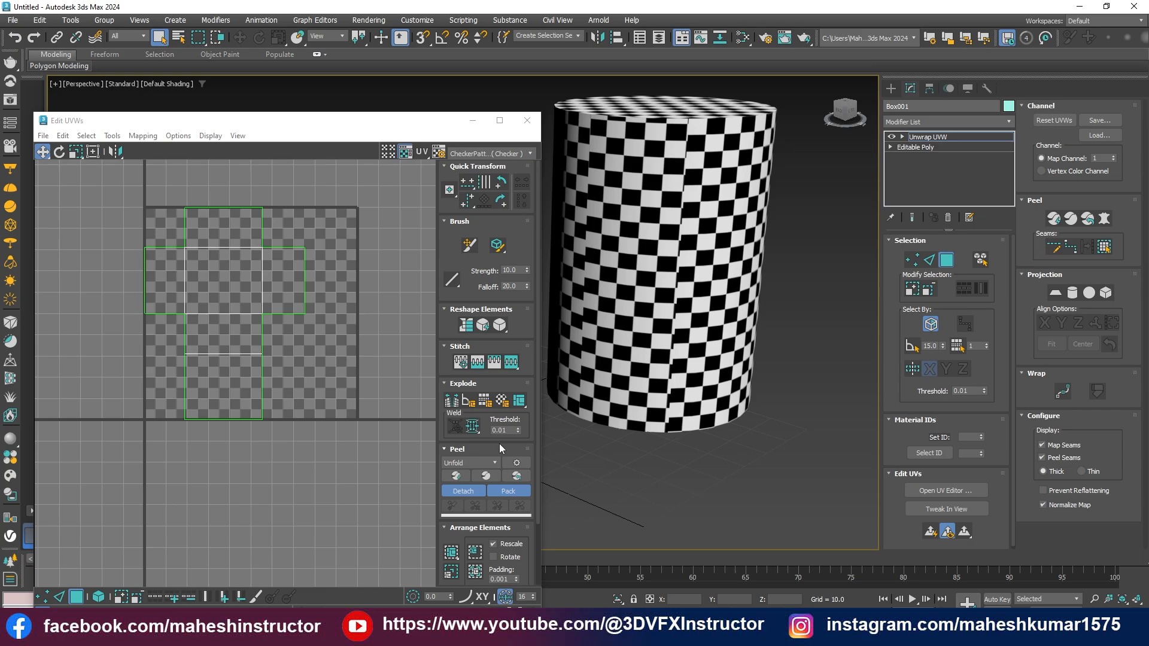
Close the UV editor, leave sub-object mode and deselect the box to view both textured objects.
click(527, 120)
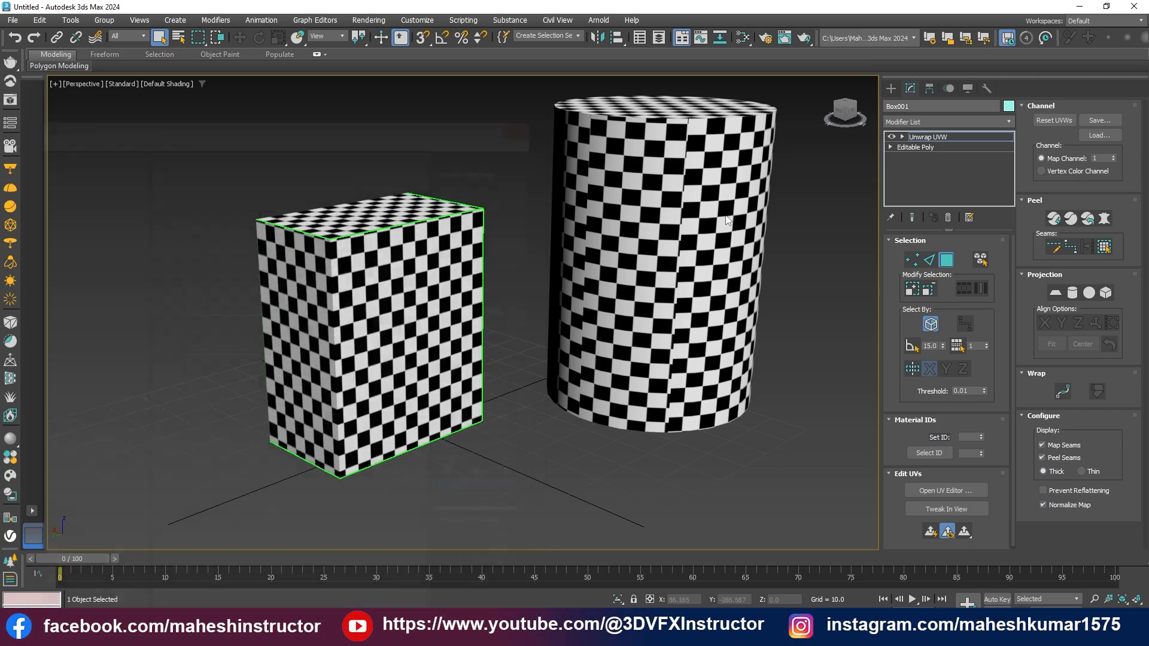
click(926, 137)
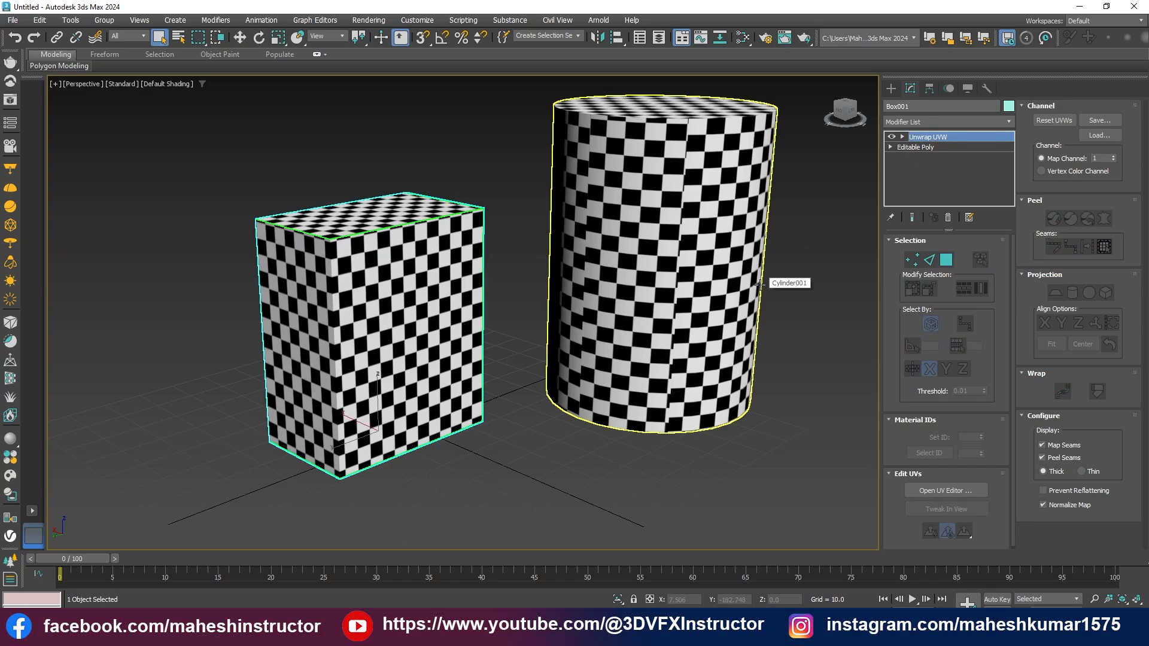
click(787, 282)
middle_drag(621, 295, 604, 308)
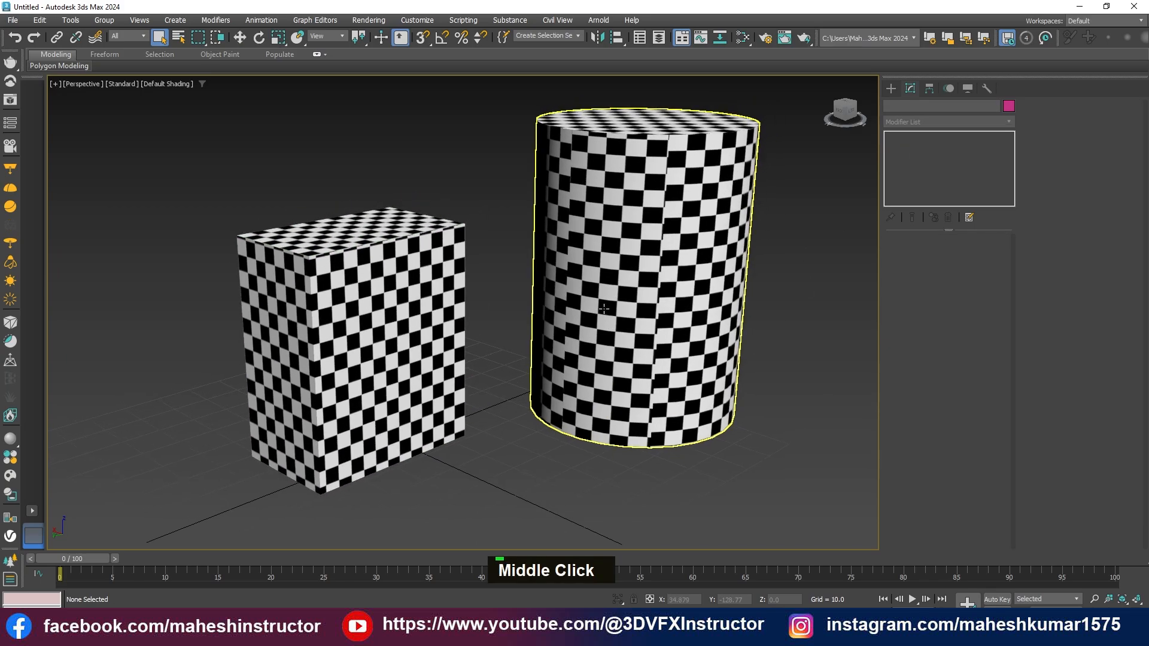